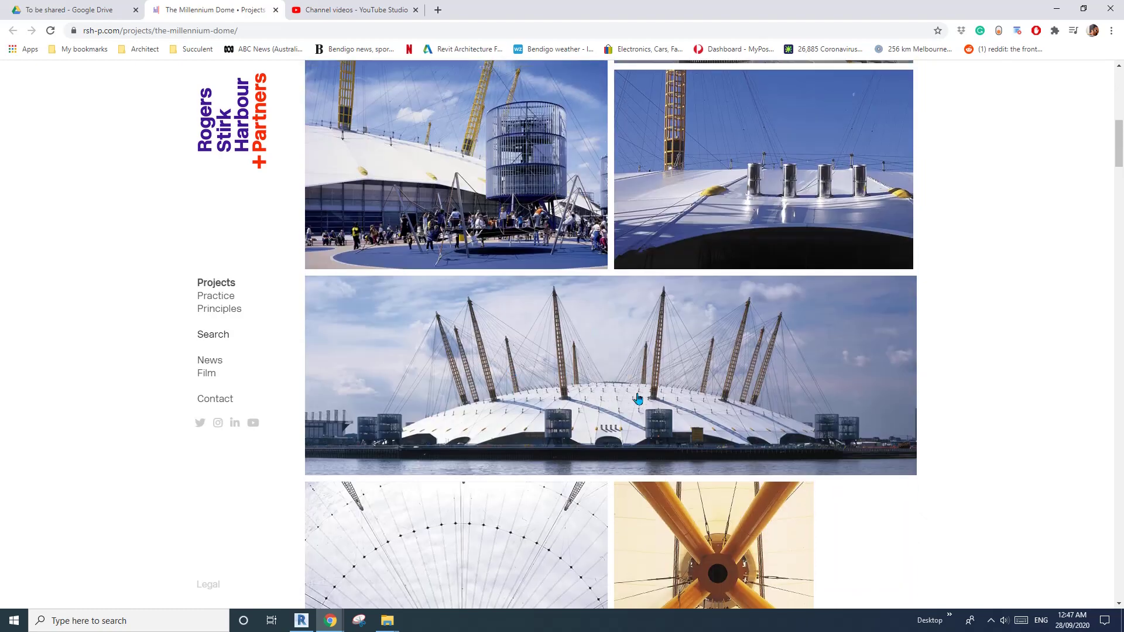
Switch to Revit and create a new project from a different template in the template list
{"action": "scroll", "coordinate": [638, 398], "scroll_direction": "down", "scroll_amount": 2}
{"action": "left_click", "coordinate": [302, 619]}
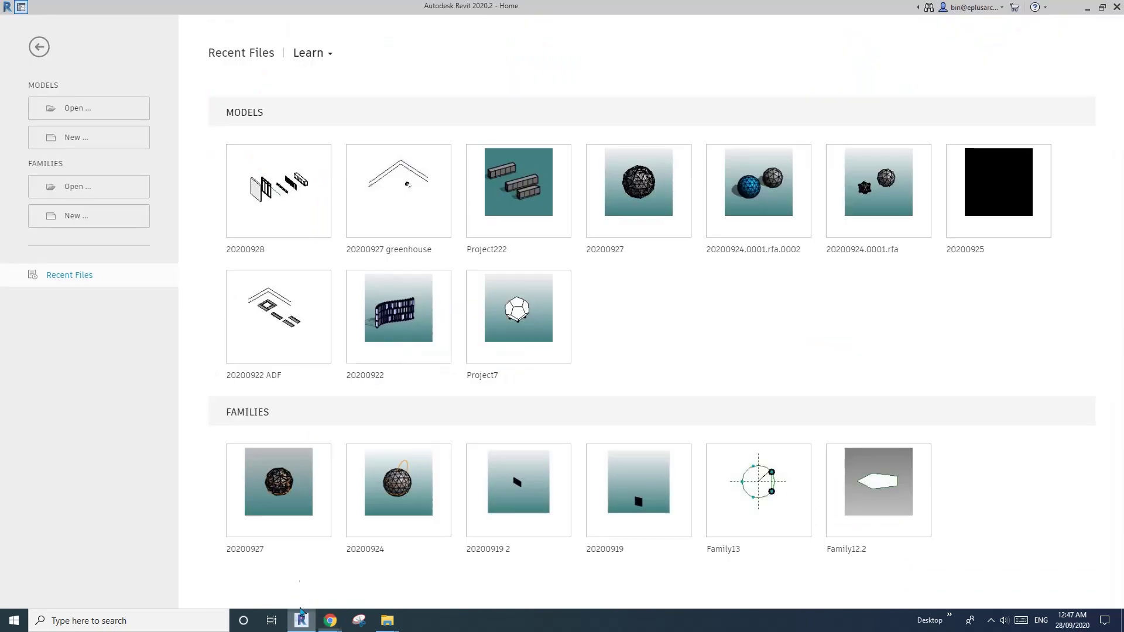
{"action": "left_click", "coordinate": [83, 138]}
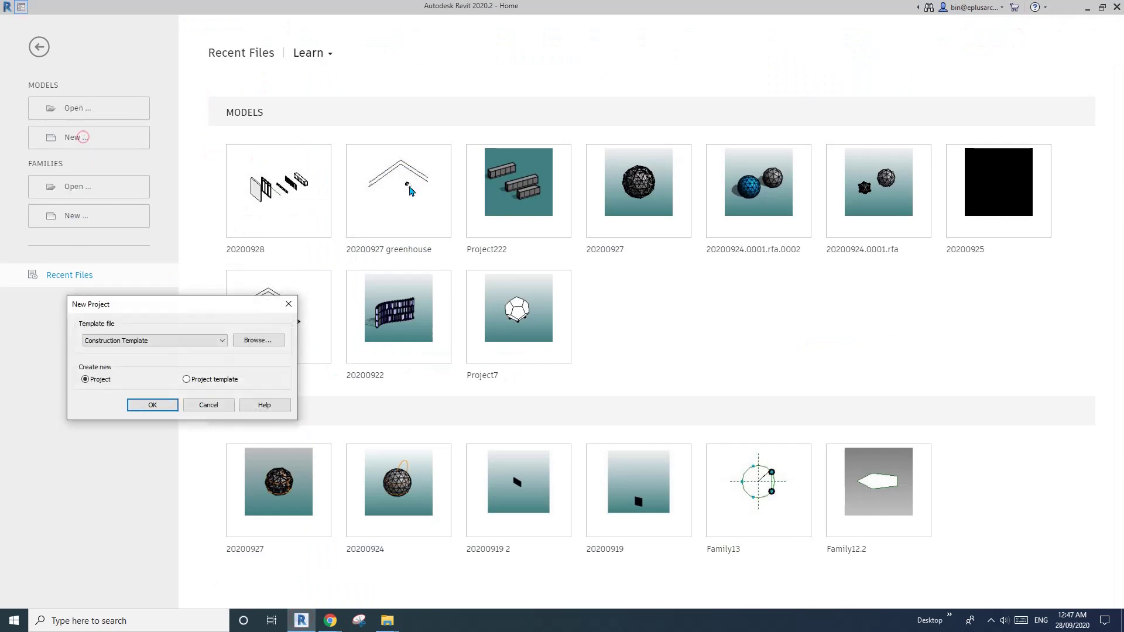
{"action": "left_click", "coordinate": [198, 340]}
{"action": "left_click", "coordinate": [117, 359]}
{"action": "left_click", "coordinate": [153, 404]}
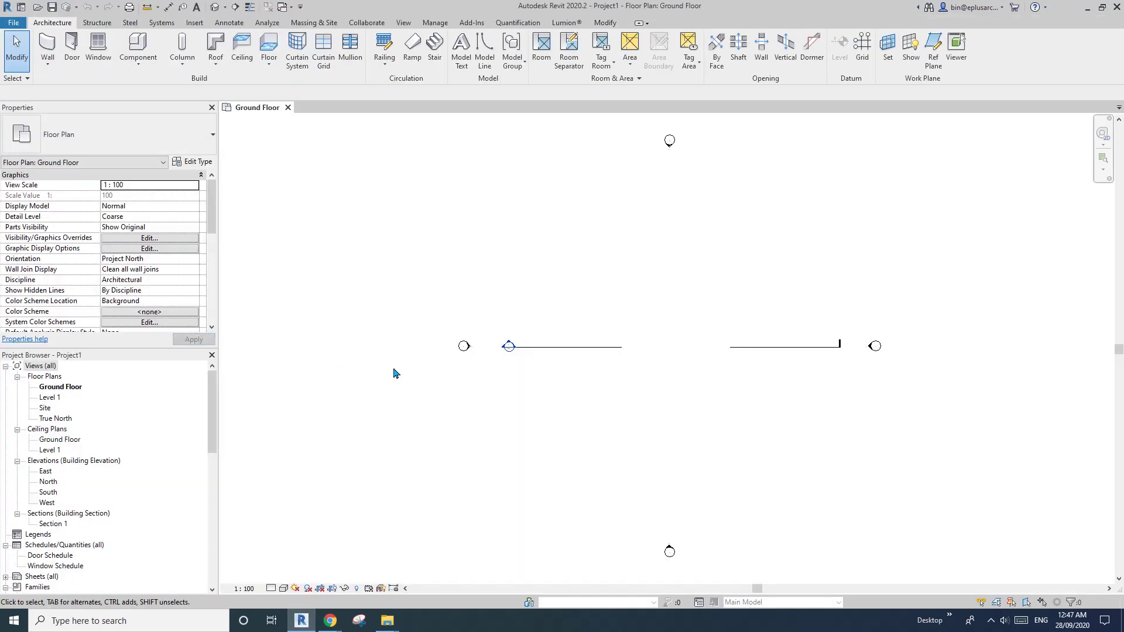
Create an in-place component in the Mass category with the name Mass 1
{"action": "middle_click_drag", "start_coordinate": [679, 419], "coordinate": [626, 400]}
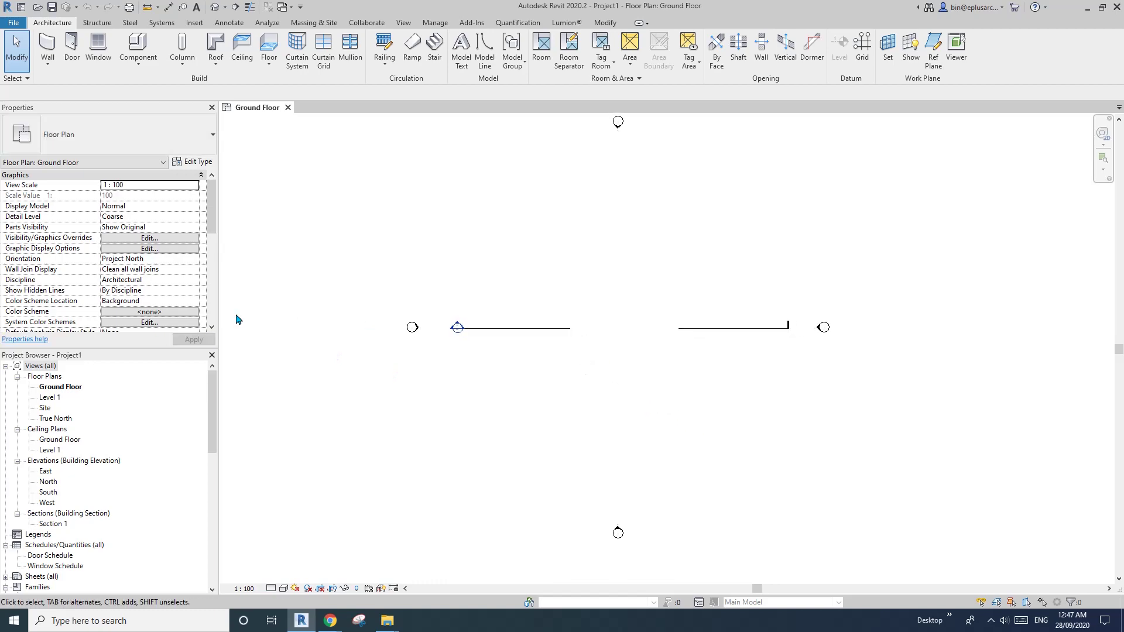
{"action": "middle_click_drag", "start_coordinate": [532, 324], "coordinate": [512, 334]}
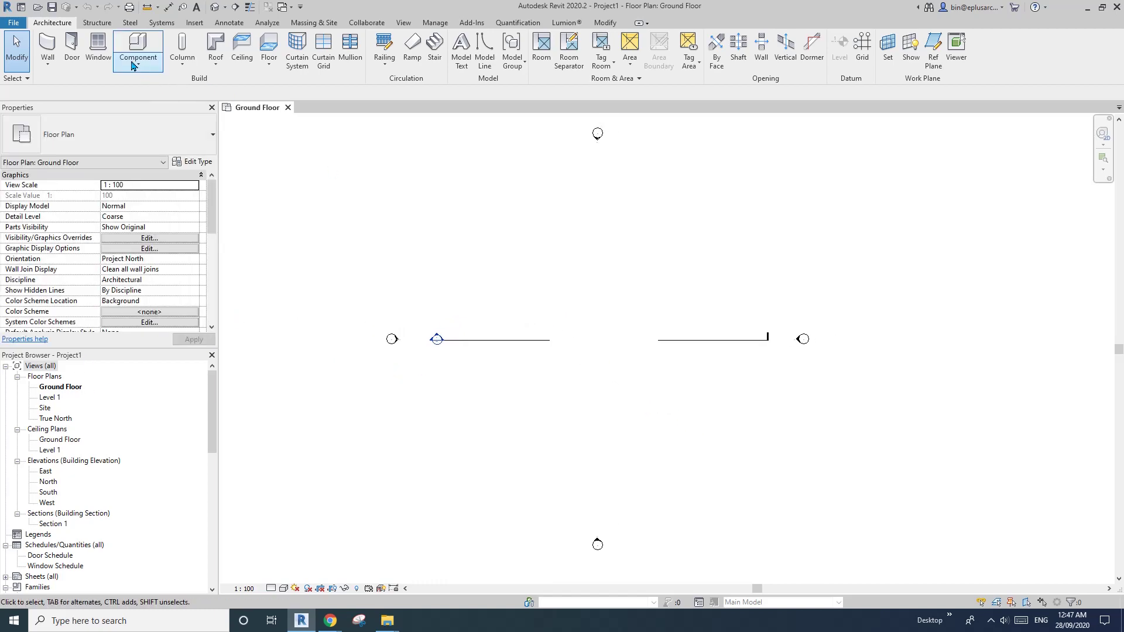
{"action": "left_click", "coordinate": [138, 58]}
{"action": "left_click", "coordinate": [150, 109]}
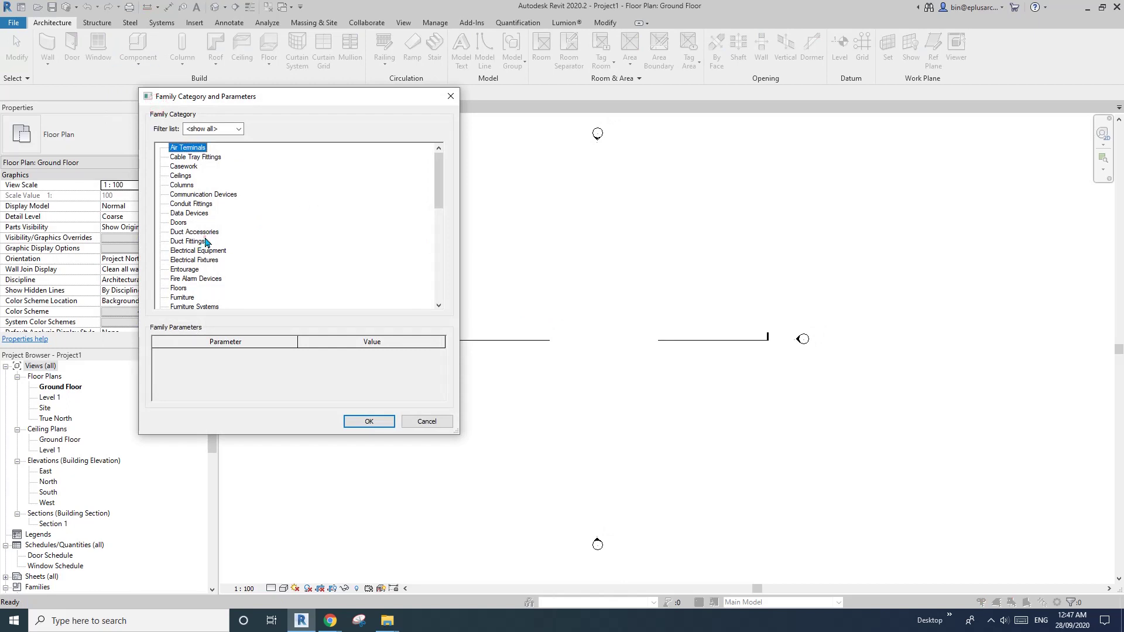
{"action": "scroll", "coordinate": [205, 237], "scroll_direction": "down", "scroll_amount": 2}
{"action": "left_click", "coordinate": [205, 237]}
{"action": "left_click", "coordinate": [365, 421]}
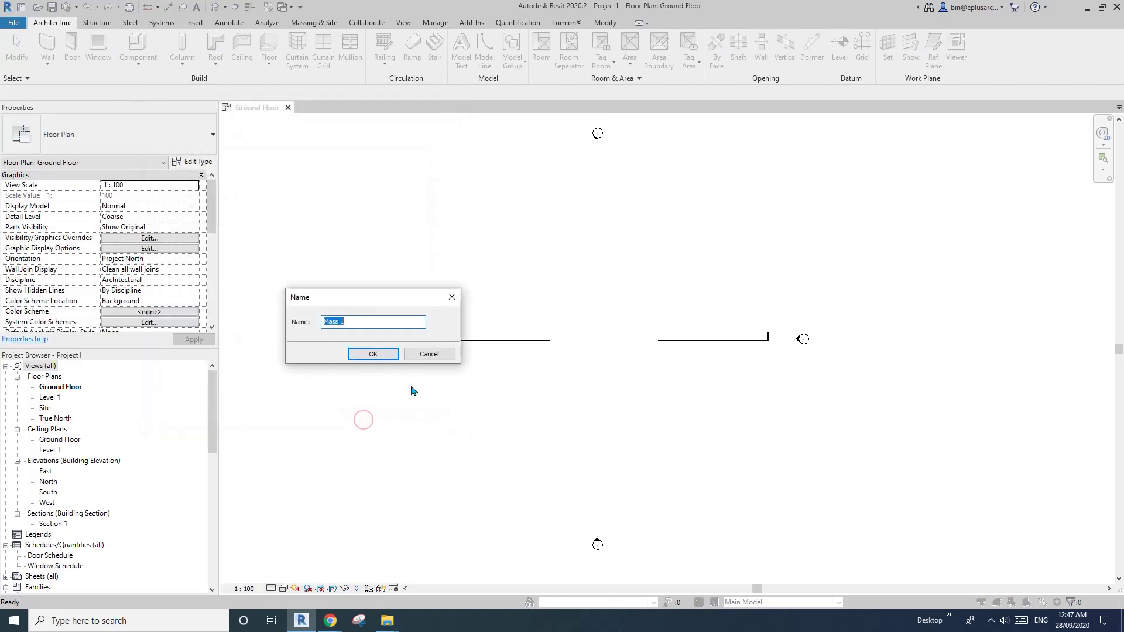
{"action": "left_click", "coordinate": [381, 354]}
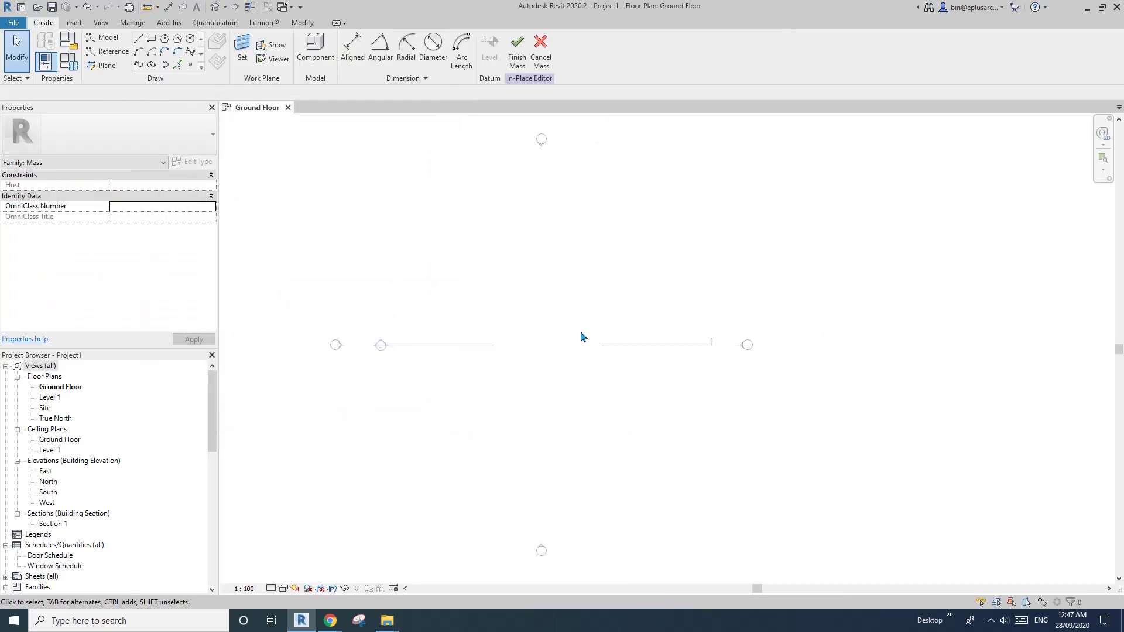
Open the 3D view and place a reference point on the Ground Floor level plane
{"action": "left_click", "coordinate": [214, 6]}
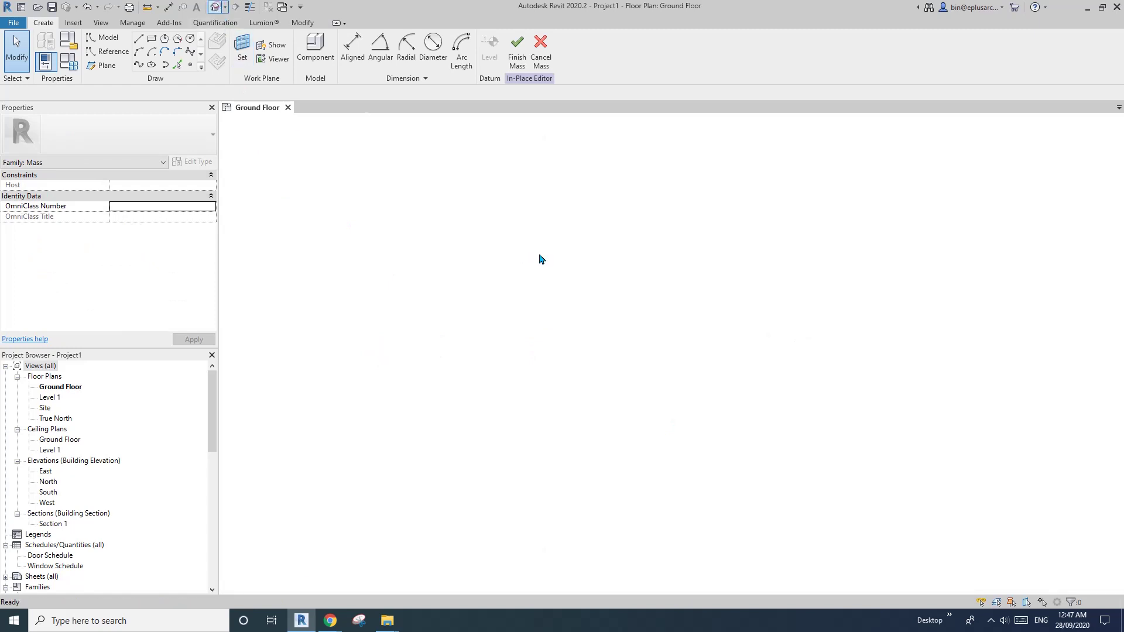
{"action": "scroll", "coordinate": [651, 388], "scroll_direction": "up", "scroll_amount": 1}
{"action": "middle_click_drag", "start_coordinate": [657, 367], "coordinate": [592, 387]}
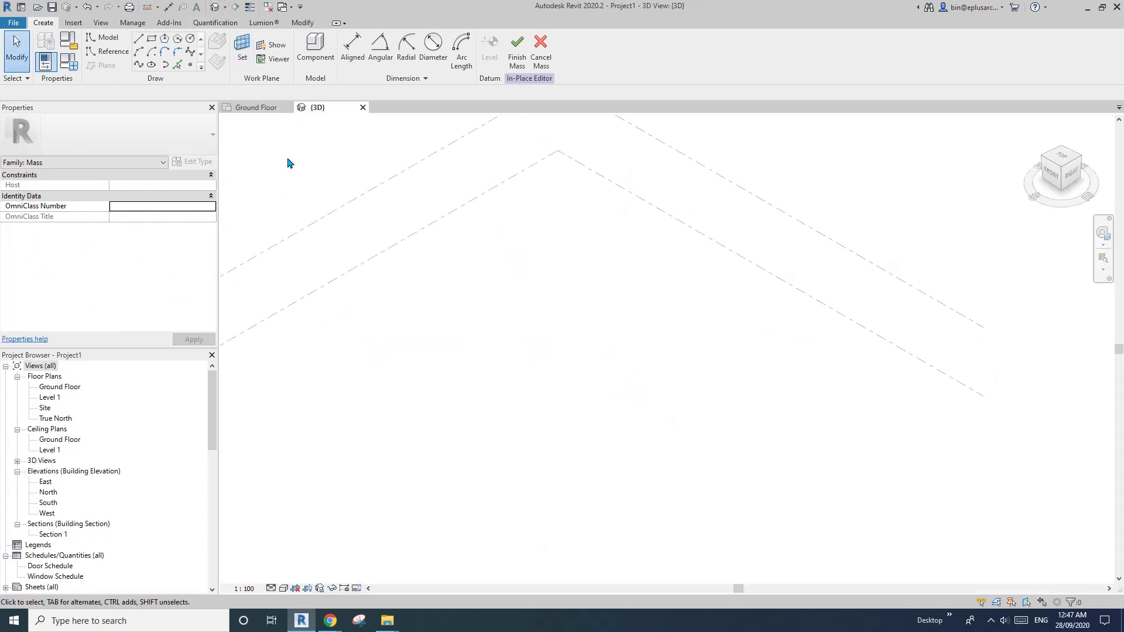
{"action": "left_click", "coordinate": [191, 65]}
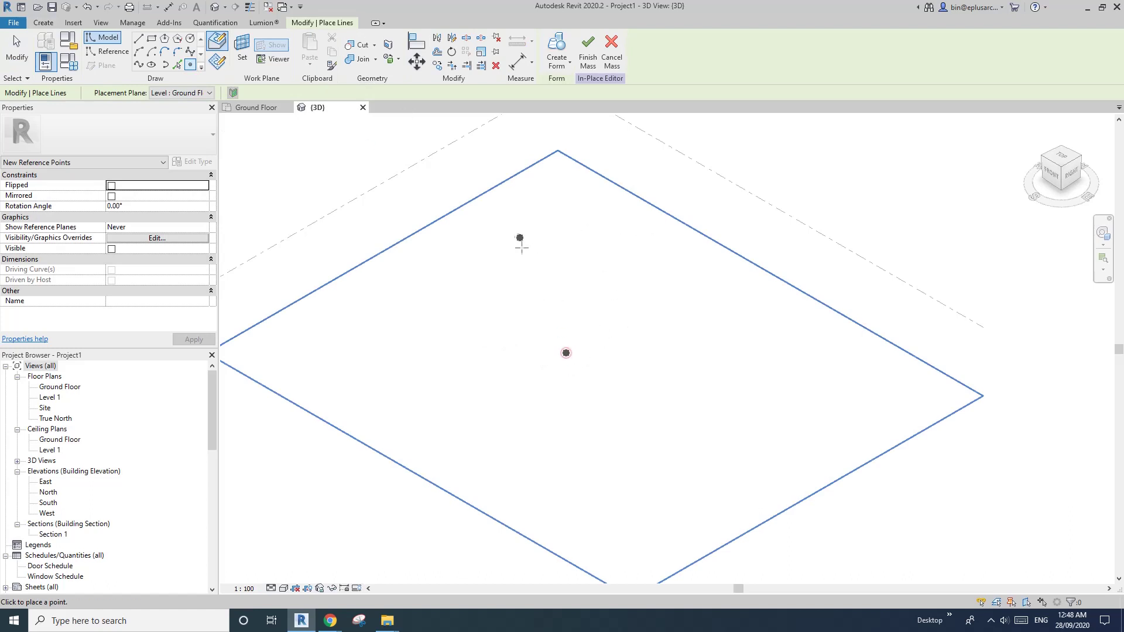
{"action": "middle_click_drag", "start_coordinate": [520, 246], "coordinate": [500, 251]}
Set the work plane to the reference point's horizontal plane and place a second reference point on it at the same location
{"action": "left_click", "coordinate": [241, 47]}
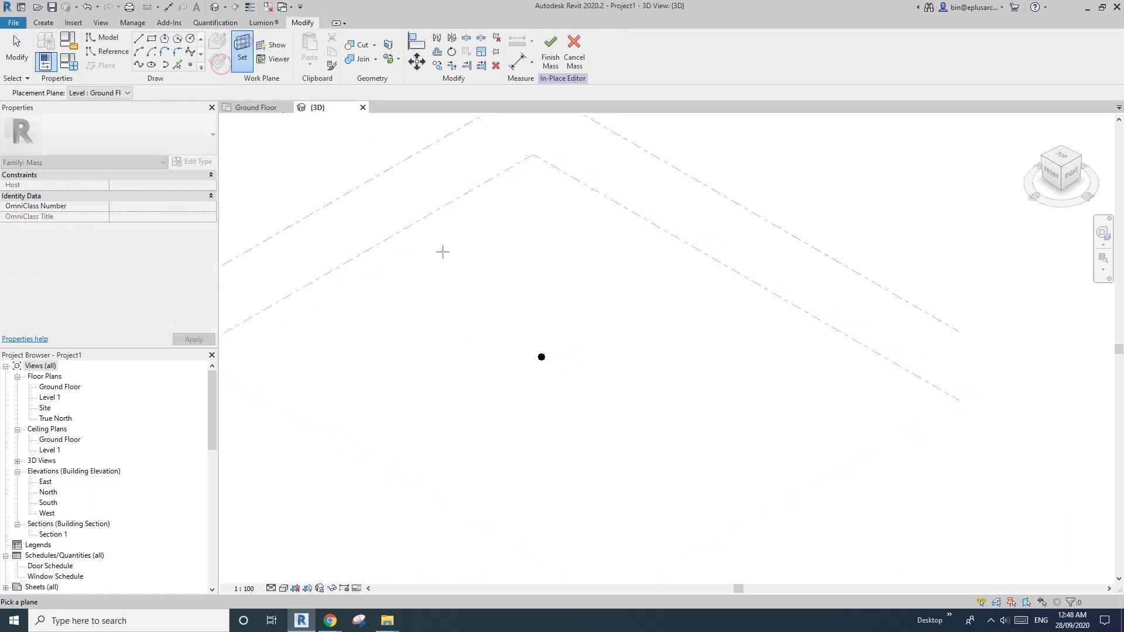
{"action": "left_click", "coordinate": [541, 357]}
{"action": "left_click", "coordinate": [541, 357]}
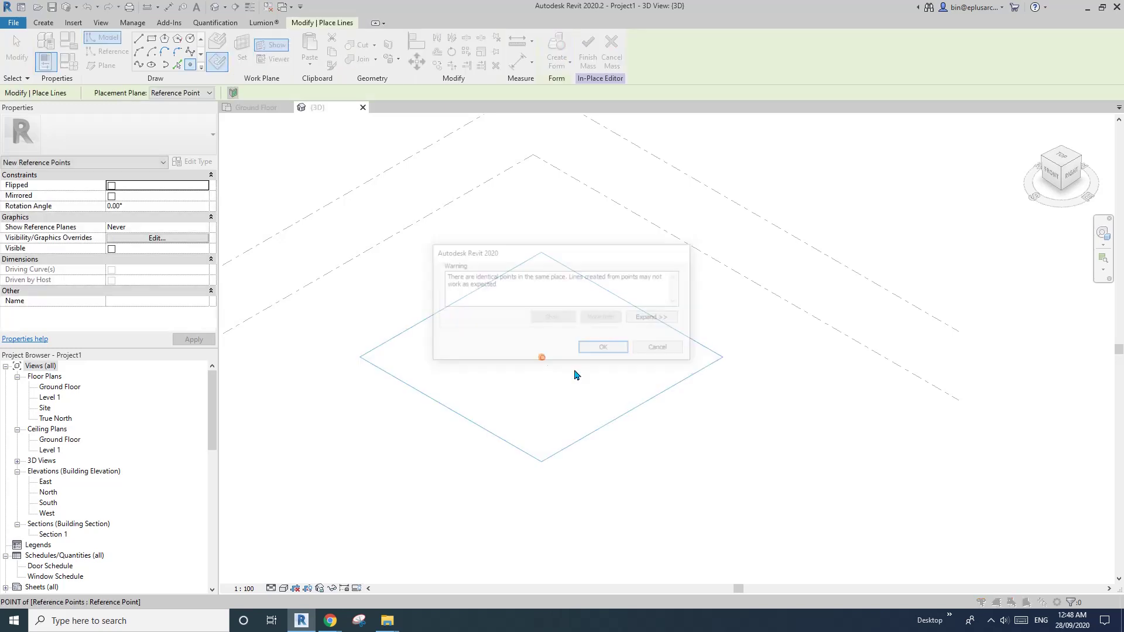
{"action": "left_click", "coordinate": [615, 354]}
{"action": "key", "text": "Escape"}
{"action": "key", "text": "Escape"}
Move the hosted reference point straight up to an offset of about 5540 mm above its host point
{"action": "left_click", "coordinate": [539, 358]}
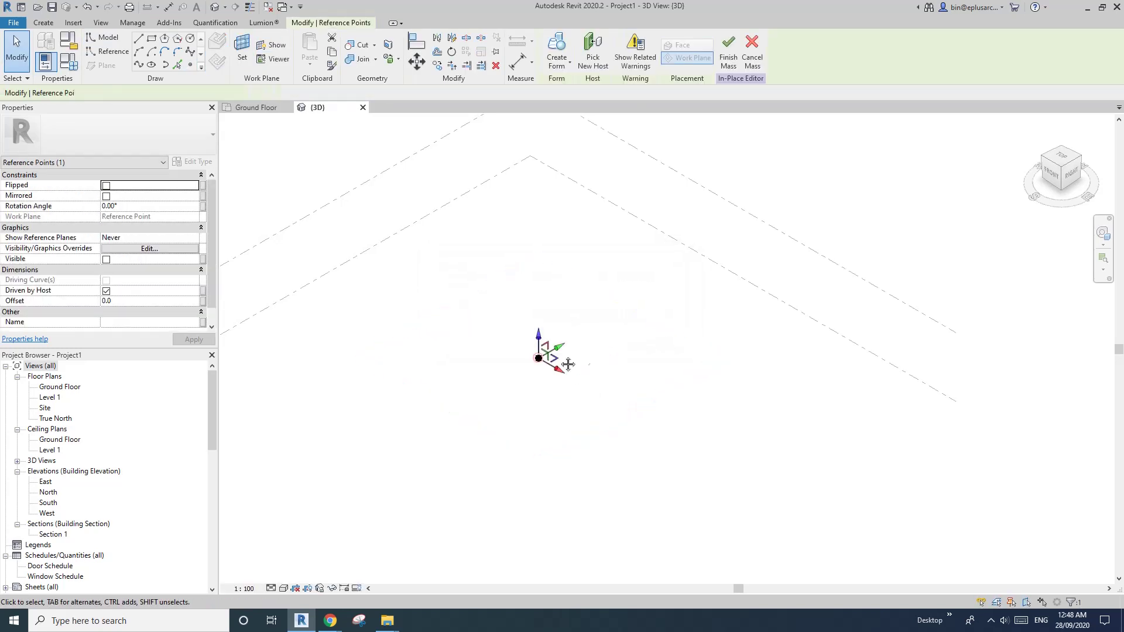
{"action": "left_click_drag", "start_coordinate": [538, 335], "coordinate": [543, 244]}
{"action": "middle_click_drag", "start_coordinate": [607, 320], "coordinate": [621, 297]}
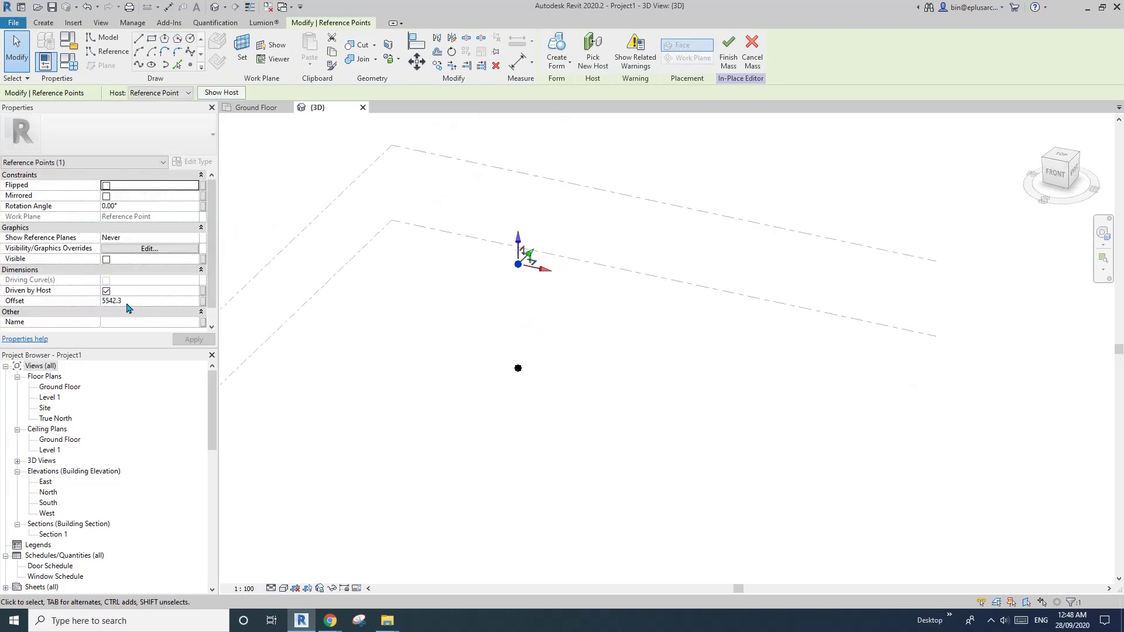
Associate the raised point's Offset with a new instance family parameter named H
{"action": "left_click", "coordinate": [202, 302]}
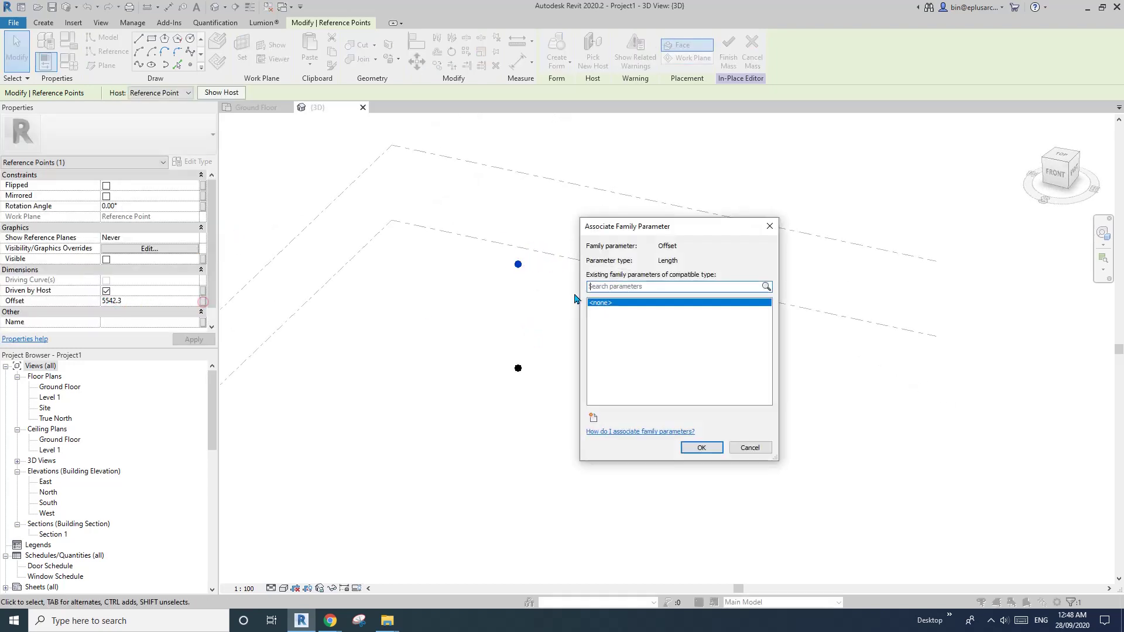
{"action": "left_click", "coordinate": [593, 418]}
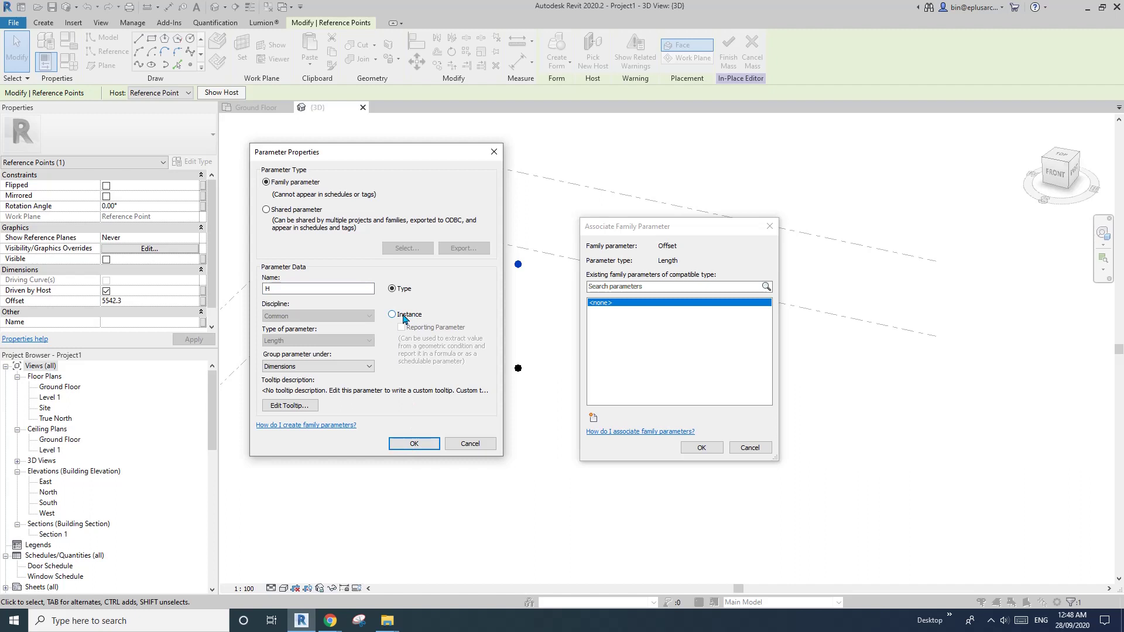
{"action": "left_click", "coordinate": [415, 445]}
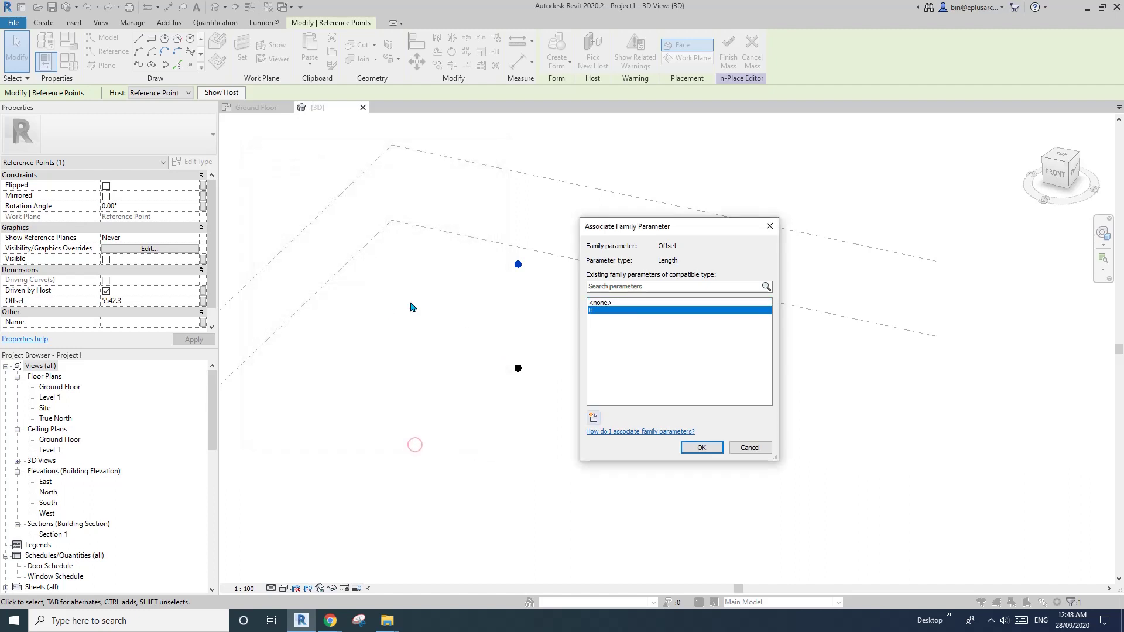
{"action": "left_click", "coordinate": [701, 447]}
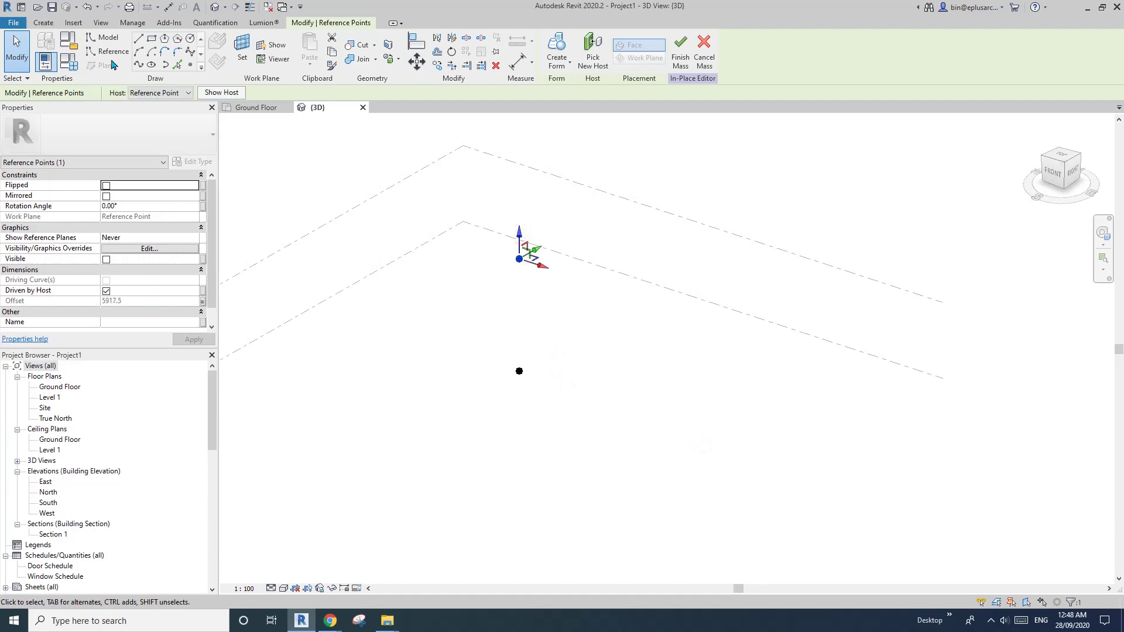
Increase the value of the H parameter in the family types to raise the upper reference point
{"action": "middle_click_drag", "start_coordinate": [497, 275], "coordinate": [645, 316]}
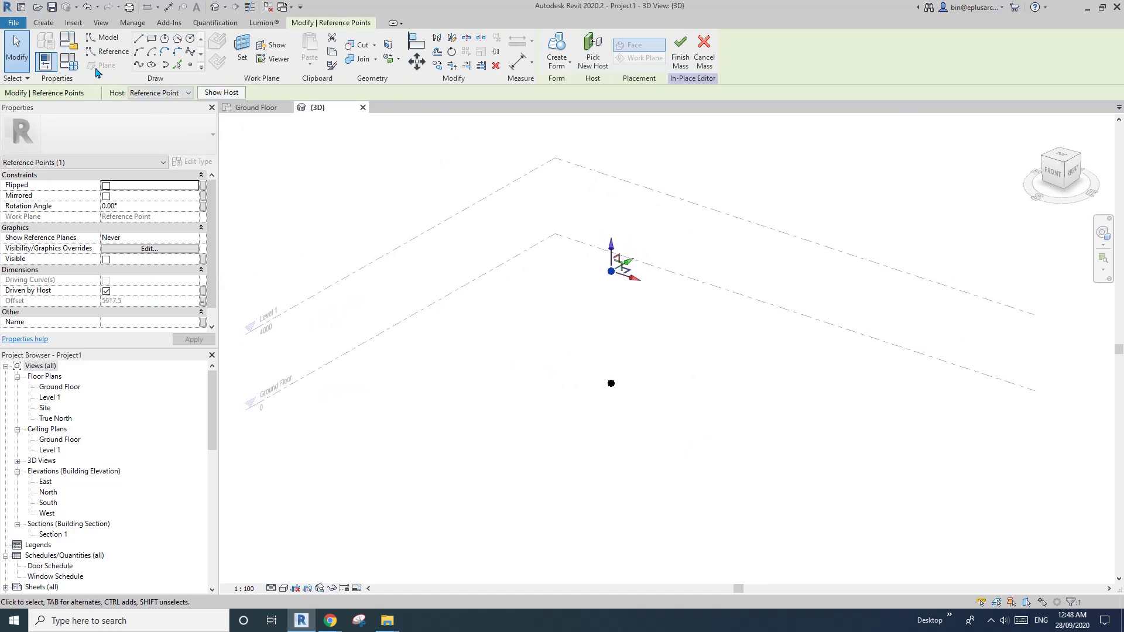
{"action": "left_click", "coordinate": [68, 61]}
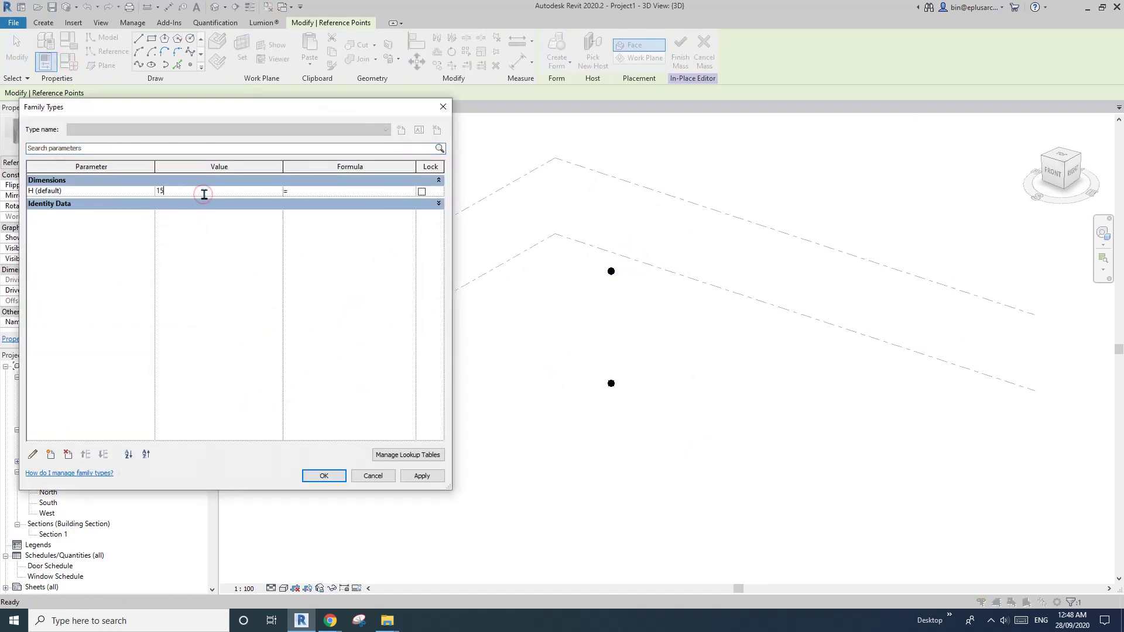
{"action": "left_click", "coordinate": [324, 475]}
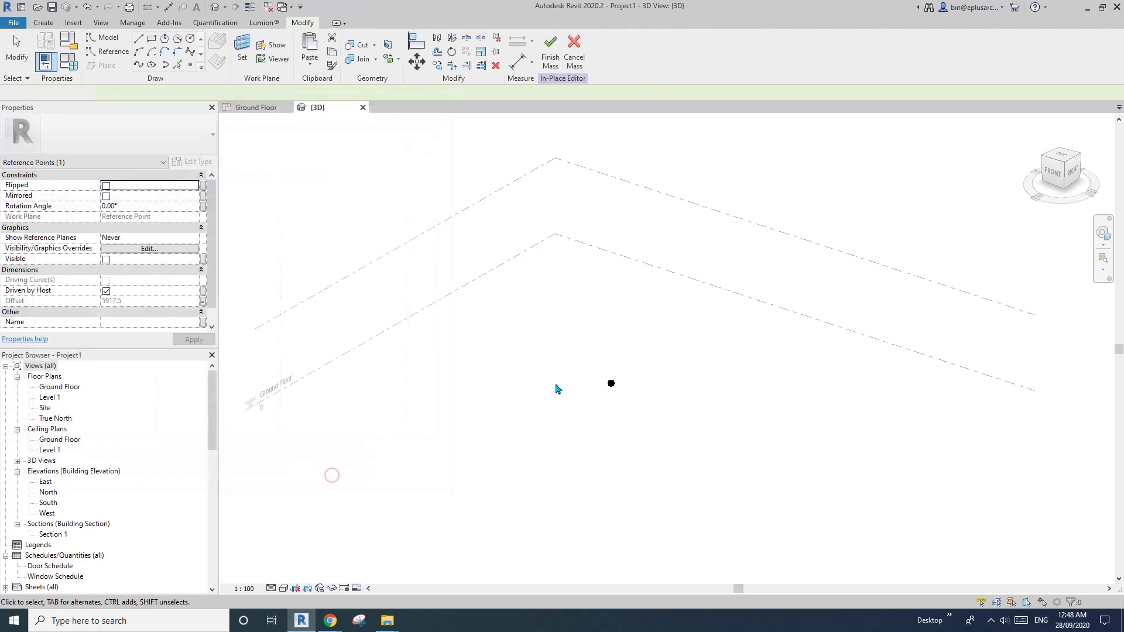
{"action": "left_click", "coordinate": [569, 406]}
{"action": "mouse_move", "coordinate": [600, 414]}
{"action": "middle_mouse_down", "text": "shift"}
{"action": "mouse_move", "coordinate": [627, 413]}
{"action": "mouse_move", "coordinate": [594, 411]}
{"action": "middle_mouse_up", "text": "shift"}
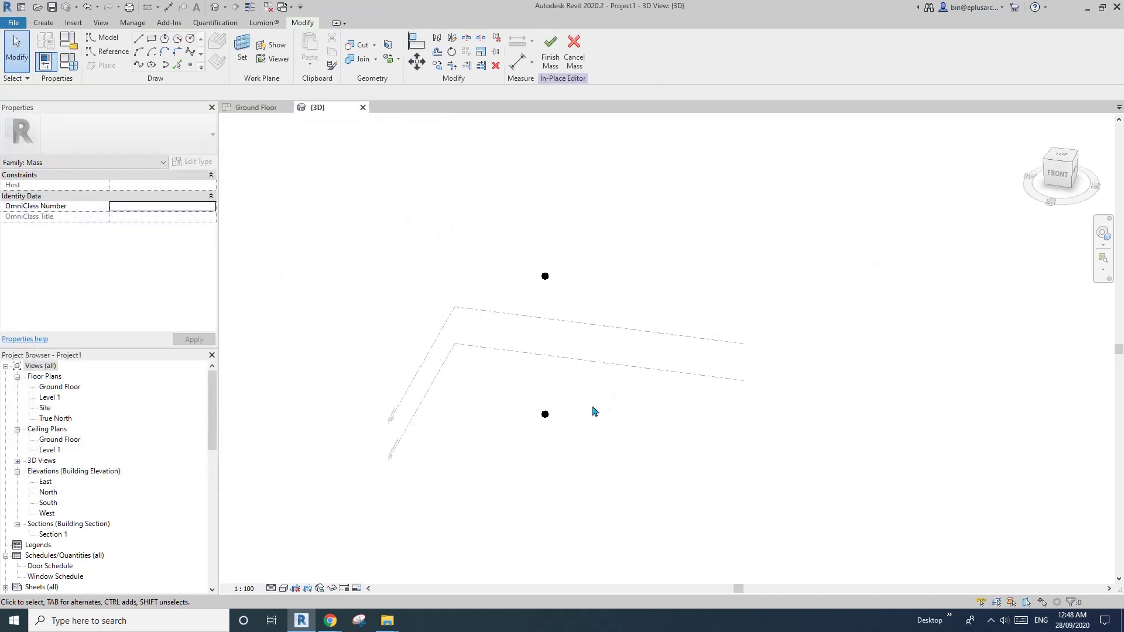
Switch to Chrome to examine the masts in the Millennium Dome photo, and return to Revit
{"action": "mouse_move", "coordinate": [330, 619]}
{"action": "left_click", "coordinate": [403, 543]}
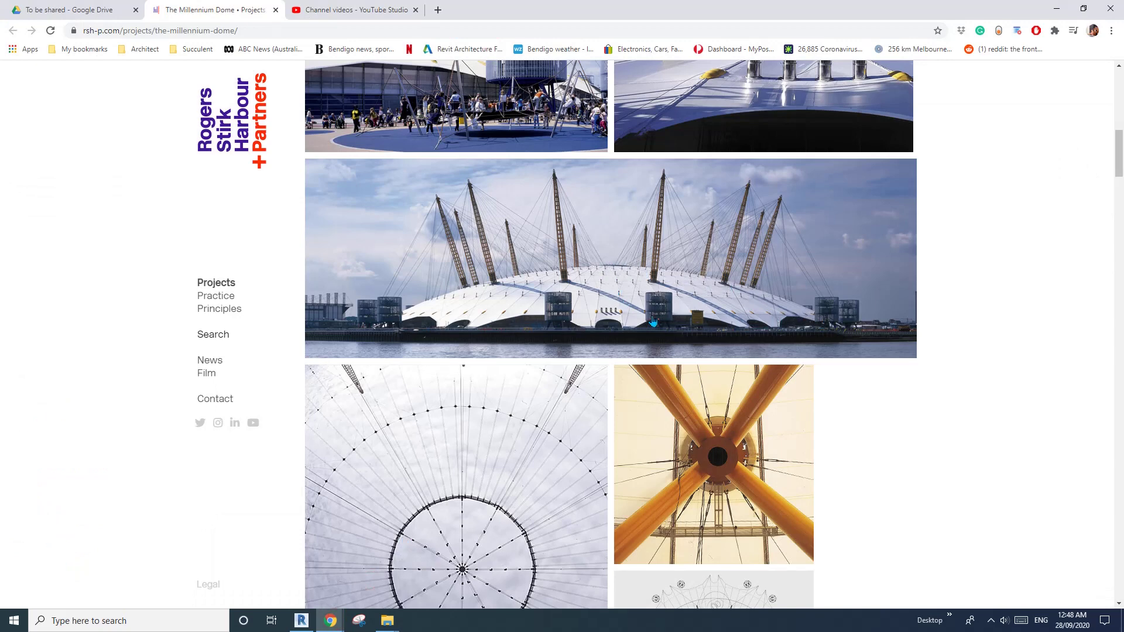
{"action": "left_click", "coordinate": [301, 620]}
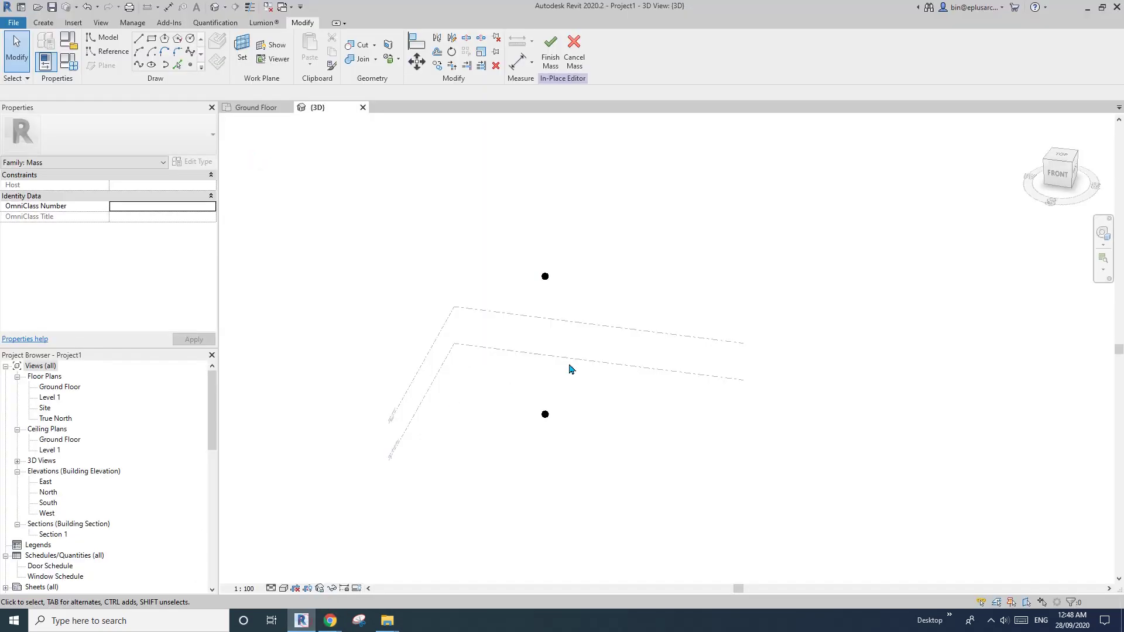
Set the work plane to a vertical plane of the upper reference point and place a third reference point on it
{"action": "left_click", "coordinate": [189, 66]}
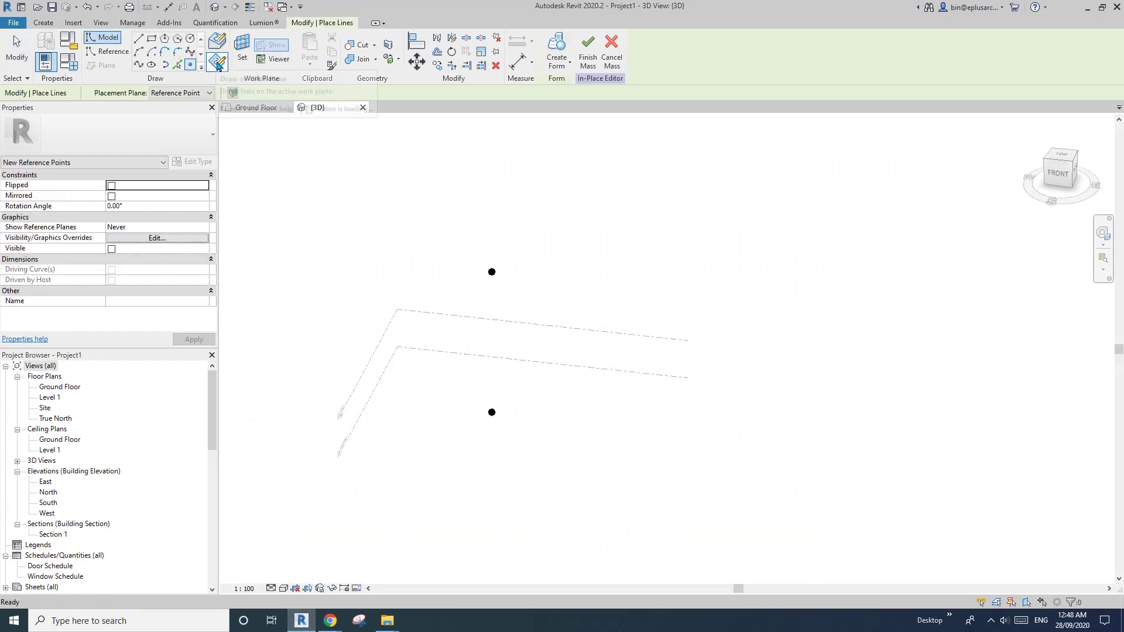
{"action": "left_click", "coordinate": [242, 48]}
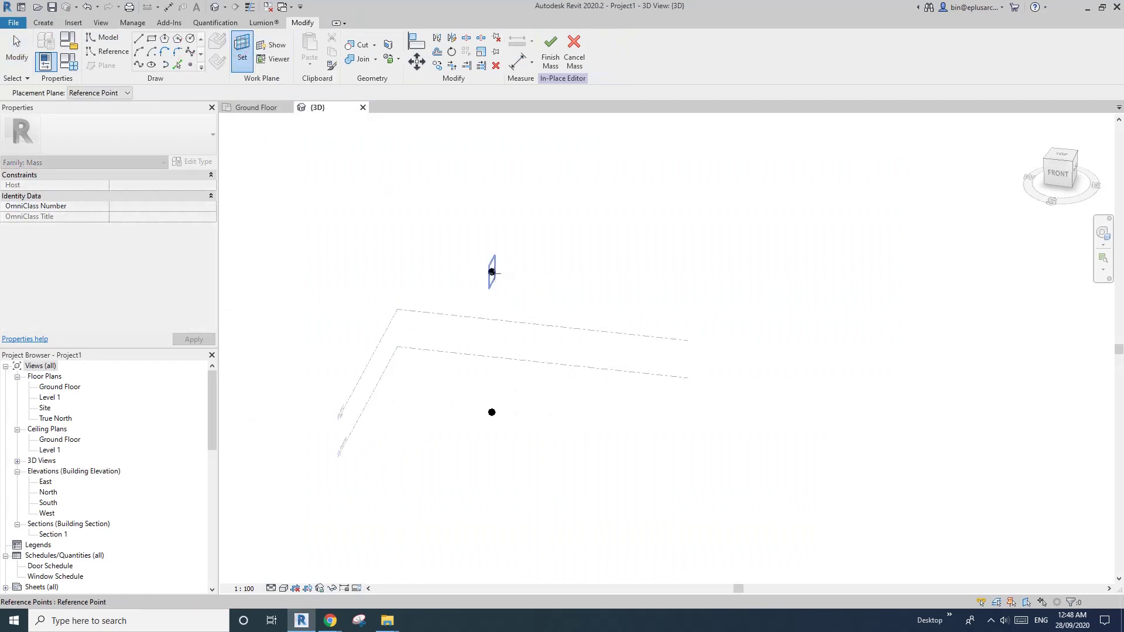
{"action": "left_click", "coordinate": [492, 272]}
{"action": "left_click", "coordinate": [491, 270]}
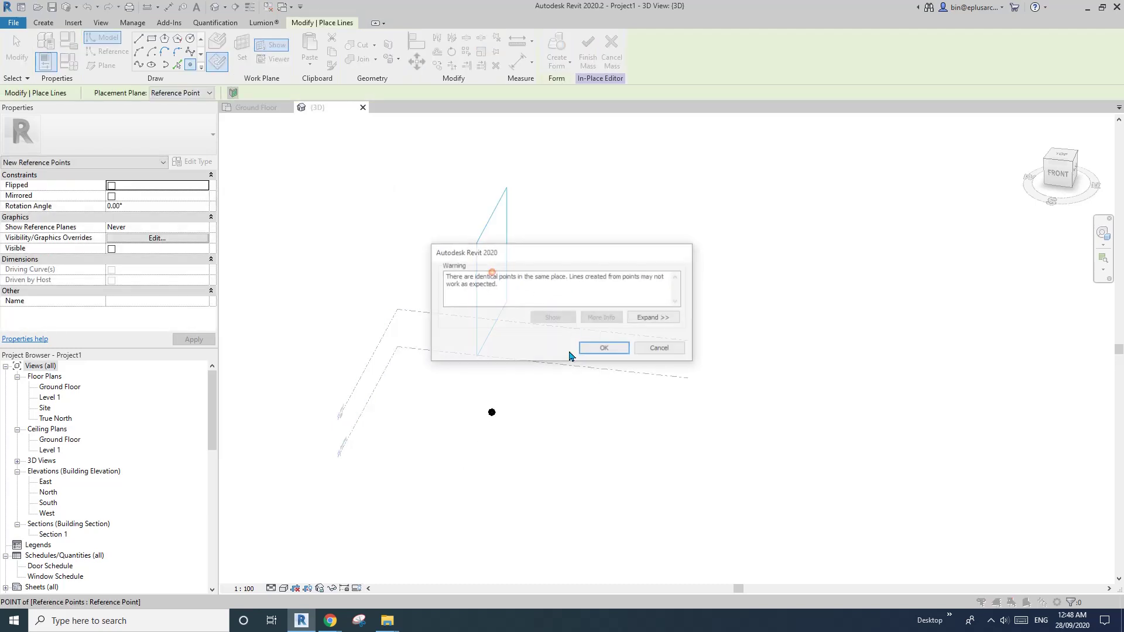
{"action": "left_click", "coordinate": [604, 348]}
{"action": "key", "text": "Escape"}
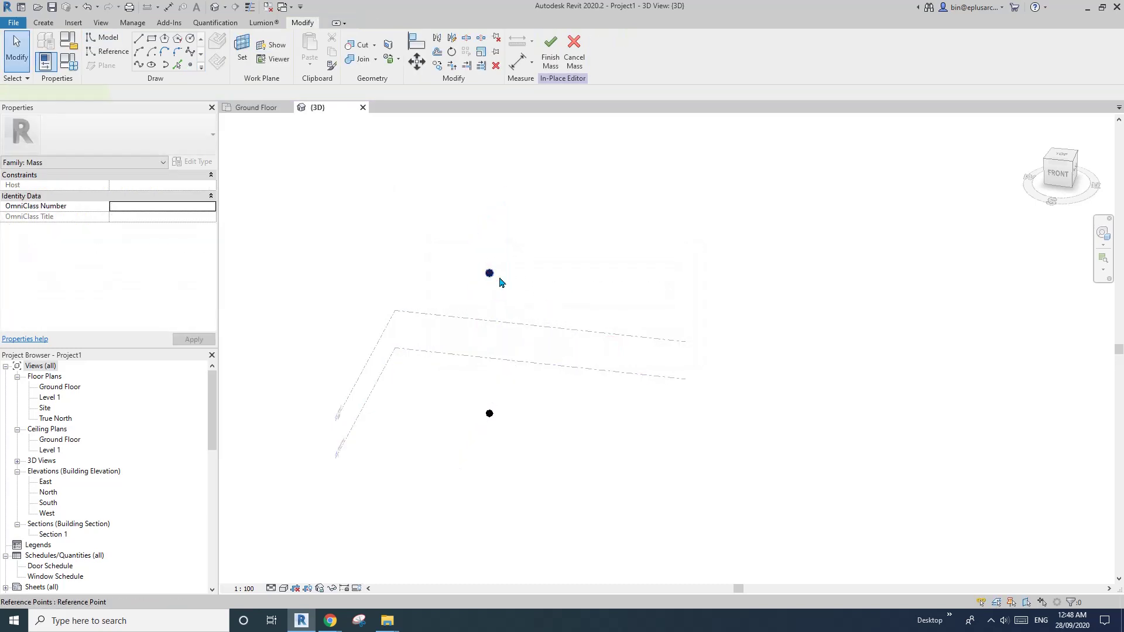
Move the new hosted point horizontally away from the upper reference point to an offset of about 2810 mm
{"action": "left_click", "coordinate": [491, 273]}
{"action": "left_click_drag", "start_coordinate": [516, 280], "coordinate": [551, 292]}
{"action": "scroll", "coordinate": [582, 290], "scroll_direction": "up", "scroll_amount": 1}
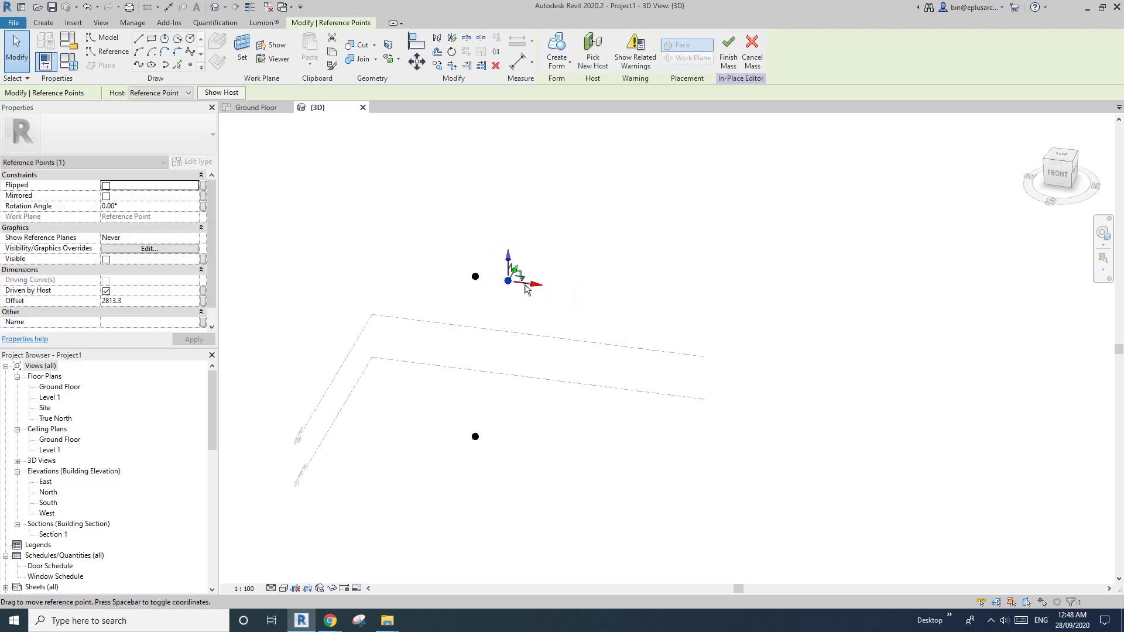
Associate the sideways-moved point's Offset with a new instance family parameter named OF
{"action": "left_click", "coordinate": [204, 301]}
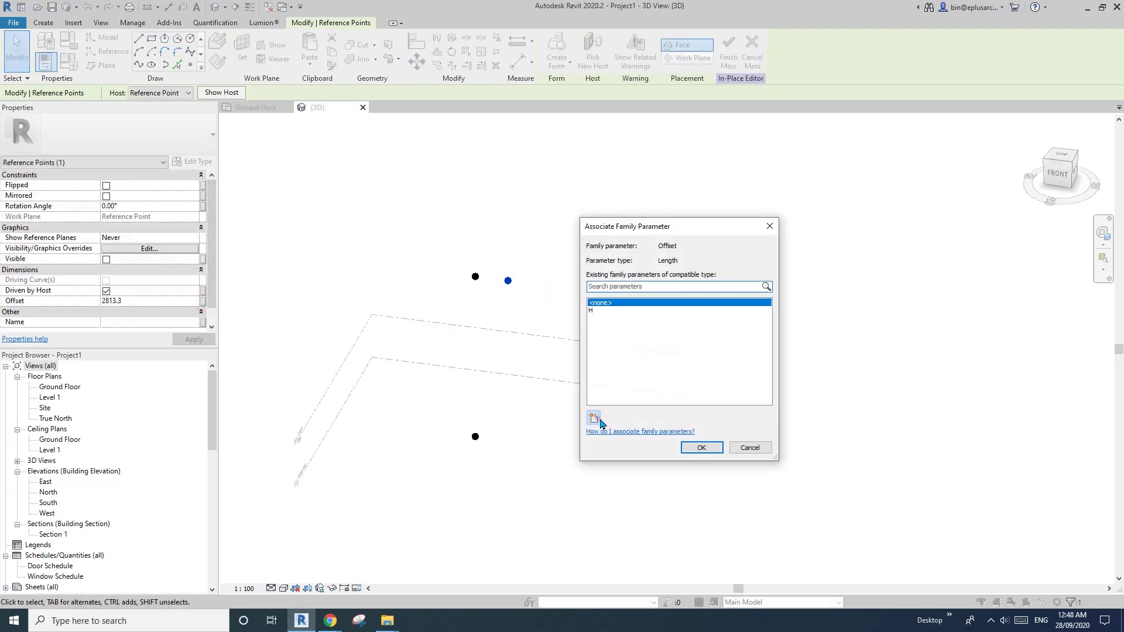
{"action": "left_click", "coordinate": [594, 417]}
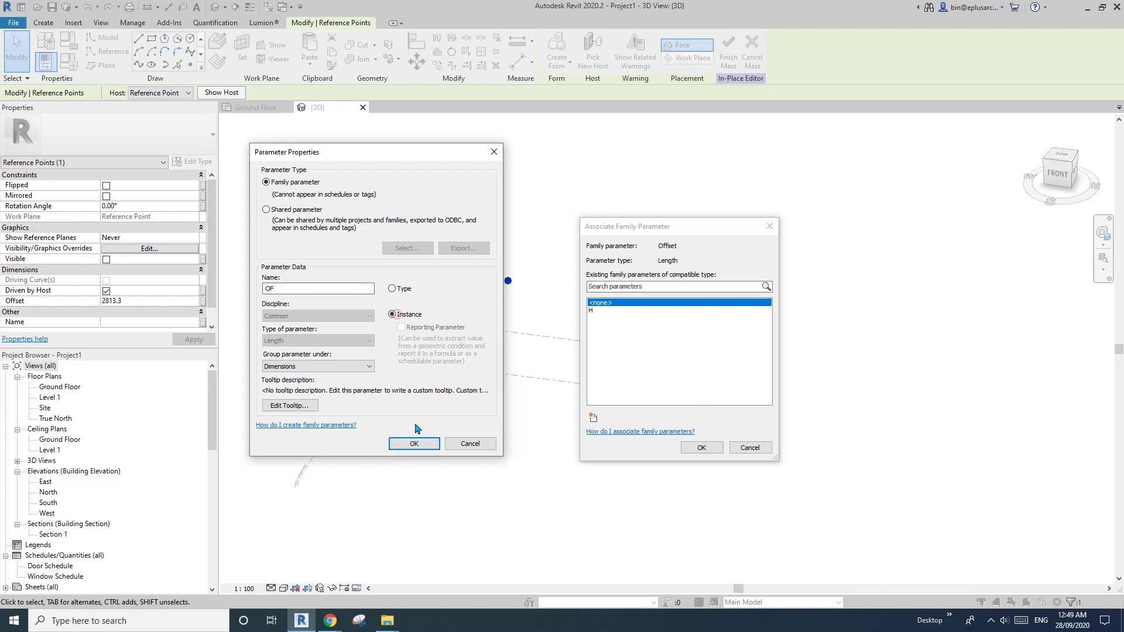
{"action": "left_click", "coordinate": [413, 443]}
{"action": "left_click", "coordinate": [688, 449]}
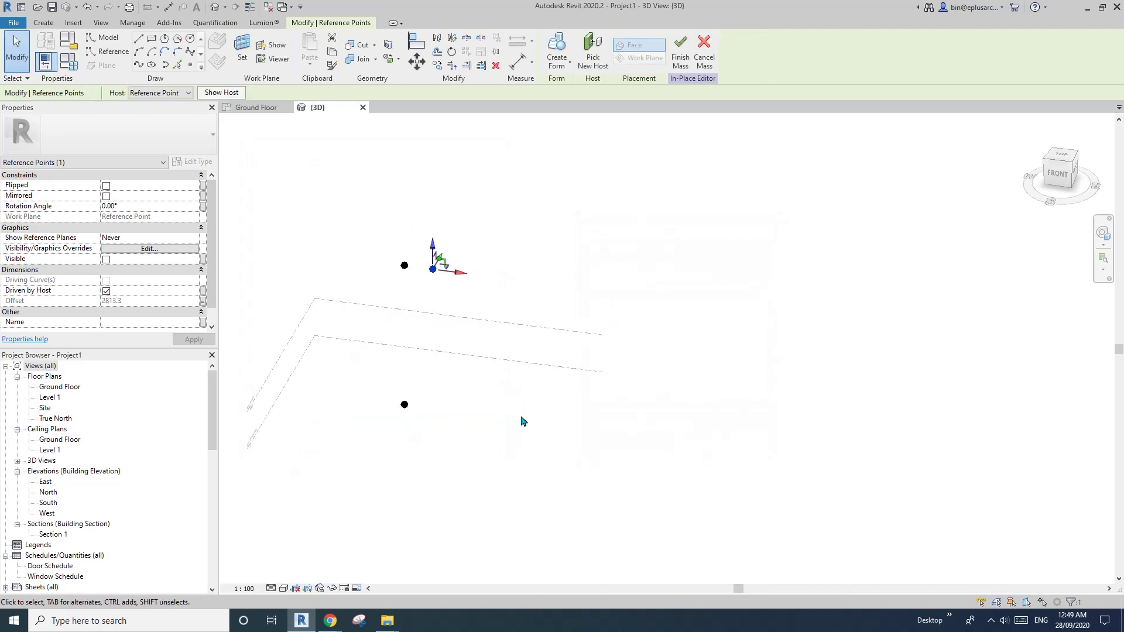
Set the work plane to a vertical plane of the lower reference point and place a new reference point on it
{"action": "middle_click_drag", "start_coordinate": [523, 421], "coordinate": [496, 425]}
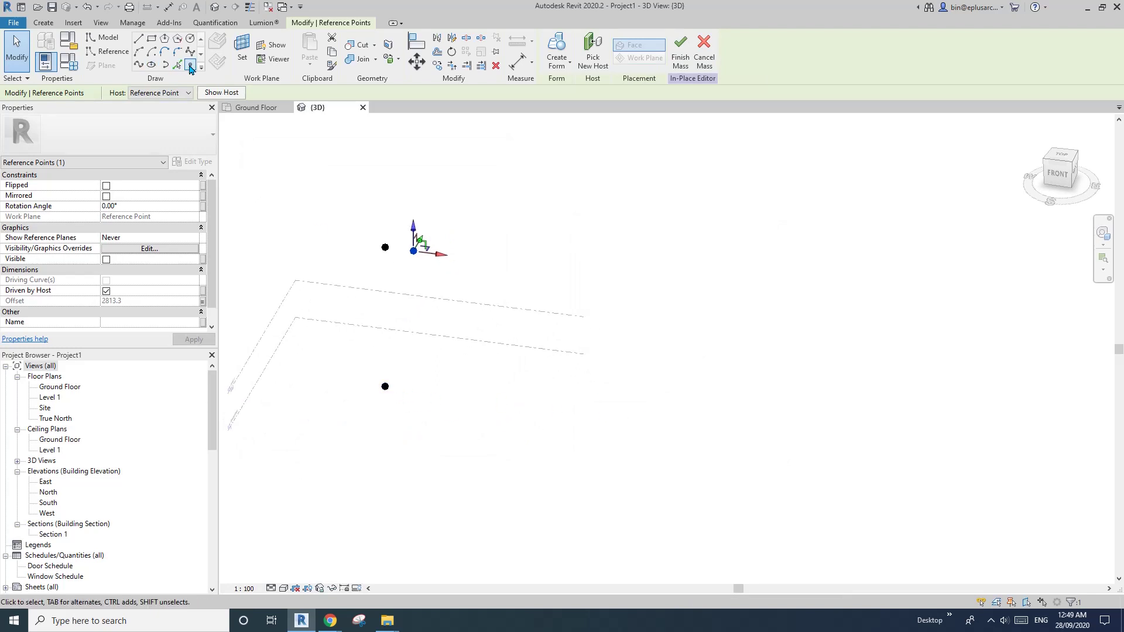
{"action": "left_click", "coordinate": [190, 68]}
{"action": "left_click", "coordinate": [242, 50]}
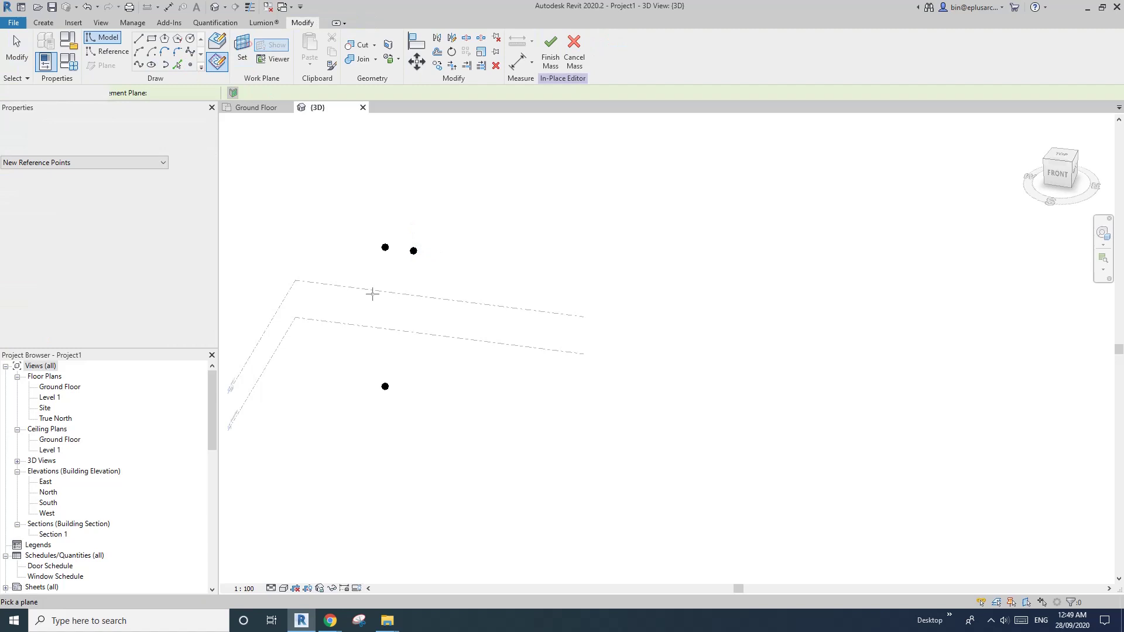
{"action": "left_click", "coordinate": [385, 386]}
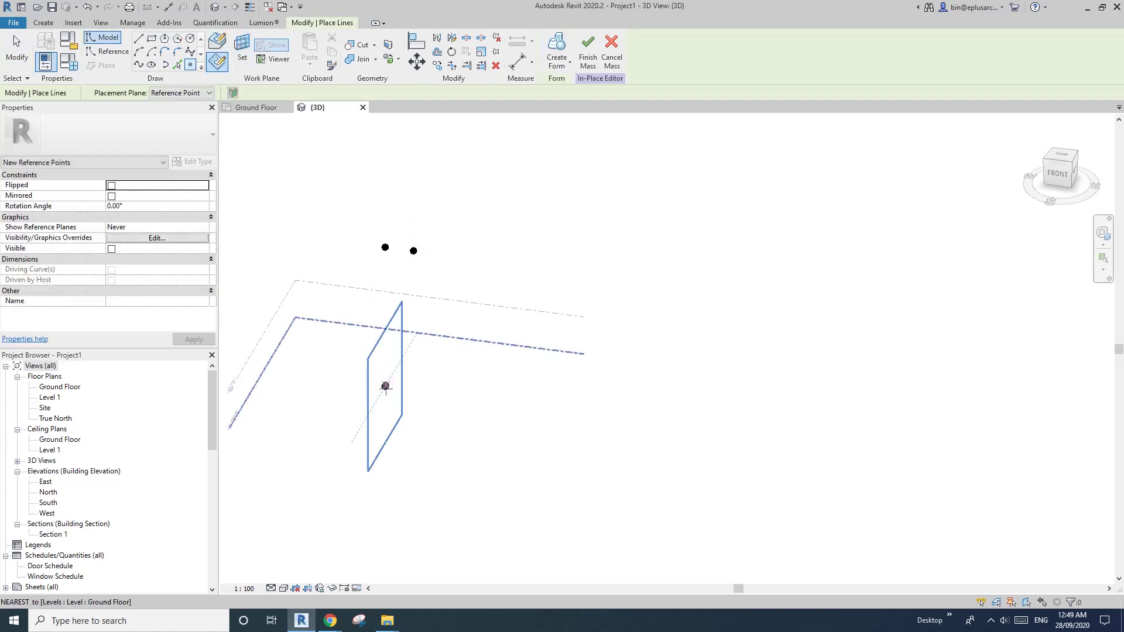
{"action": "mouse_move", "coordinate": [385, 386]}
{"action": "middle_mouse_down", "text": "shift"}
{"action": "mouse_move", "coordinate": [409, 419]}
{"action": "mouse_move", "coordinate": [390, 389]}
{"action": "middle_mouse_up", "text": "shift"}
{"action": "left_click", "coordinate": [389, 383]}
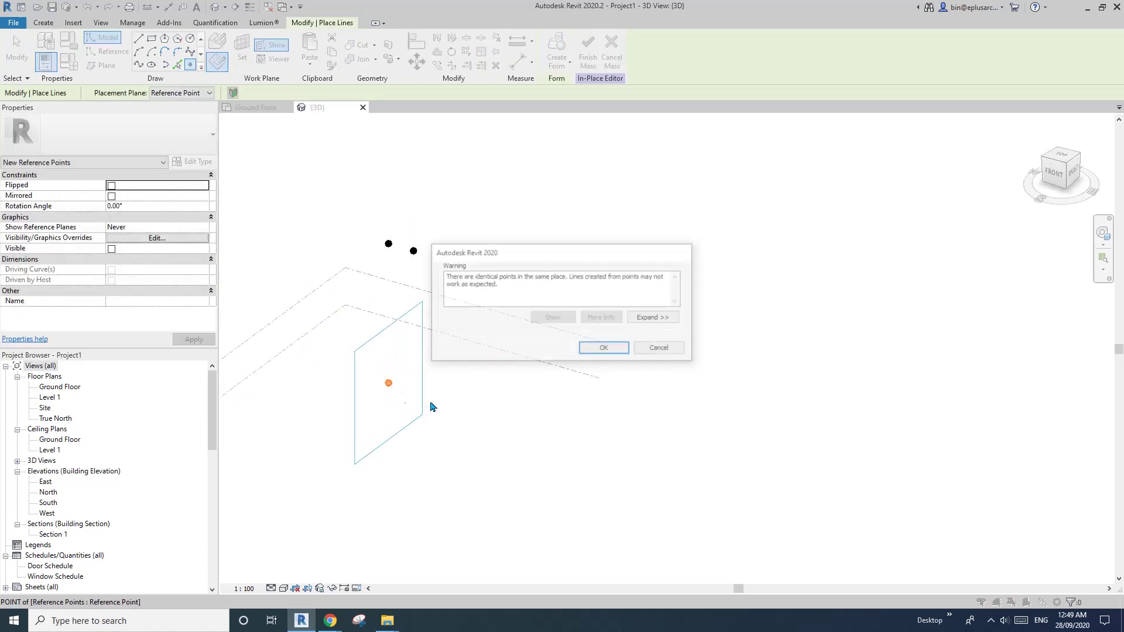
{"action": "left_click", "coordinate": [607, 344]}
{"action": "key", "text": "Escape"}
Move the new lower point outward to an offset of about 28110 mm and associate its Offset with a new instance family parameter named R
{"action": "left_click", "coordinate": [389, 383]}
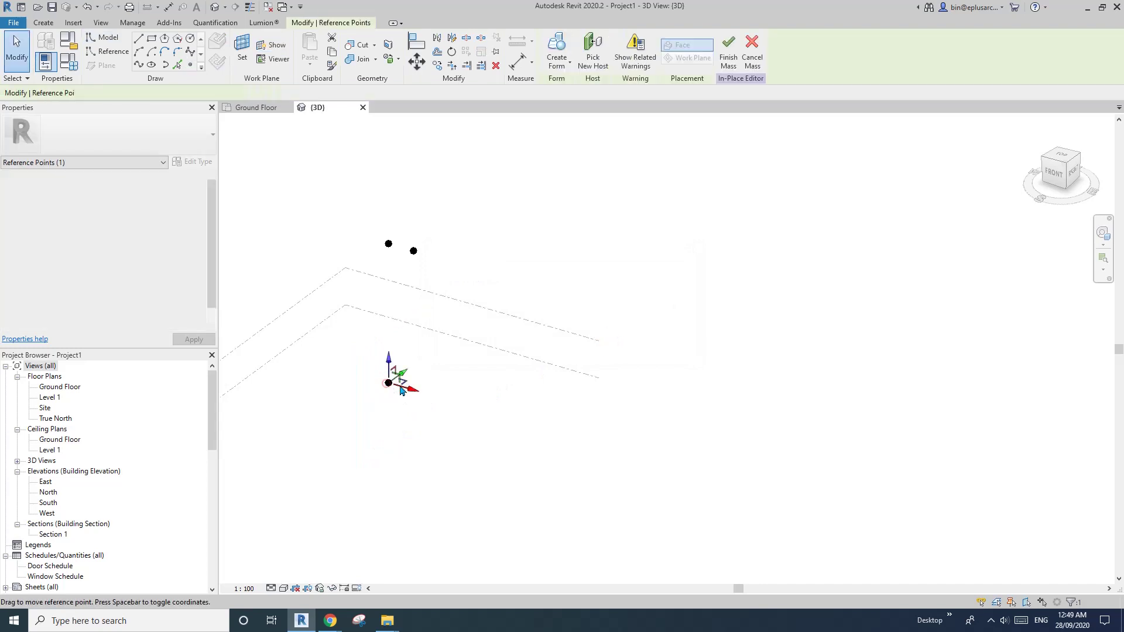
{"action": "left_click_drag", "start_coordinate": [388, 383], "coordinate": [667, 465]}
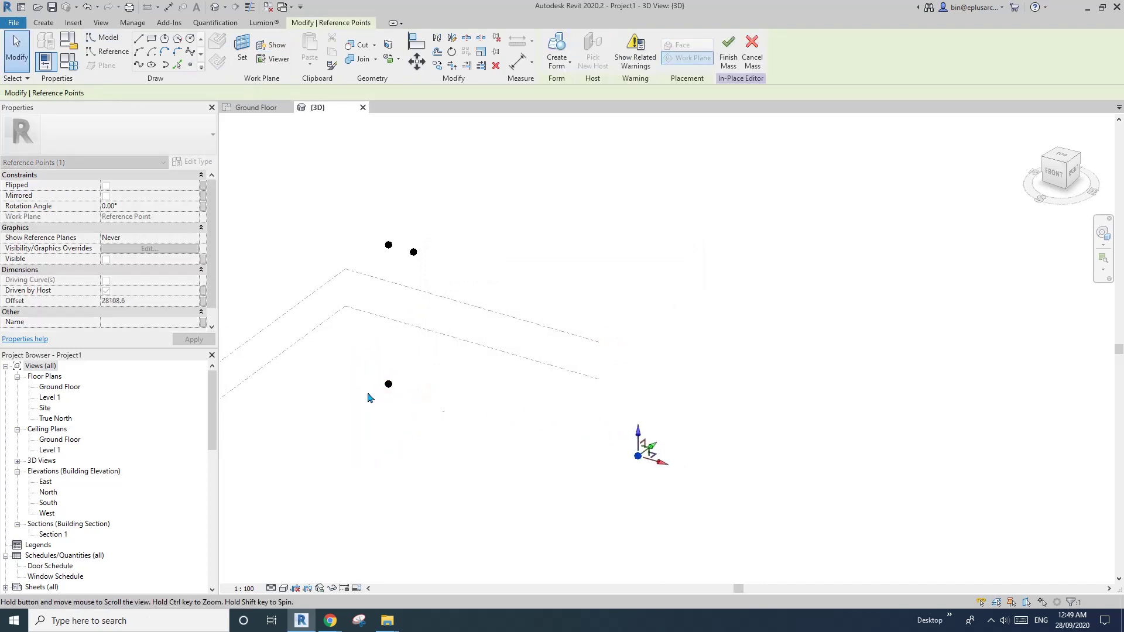
{"action": "left_click", "coordinate": [202, 301]}
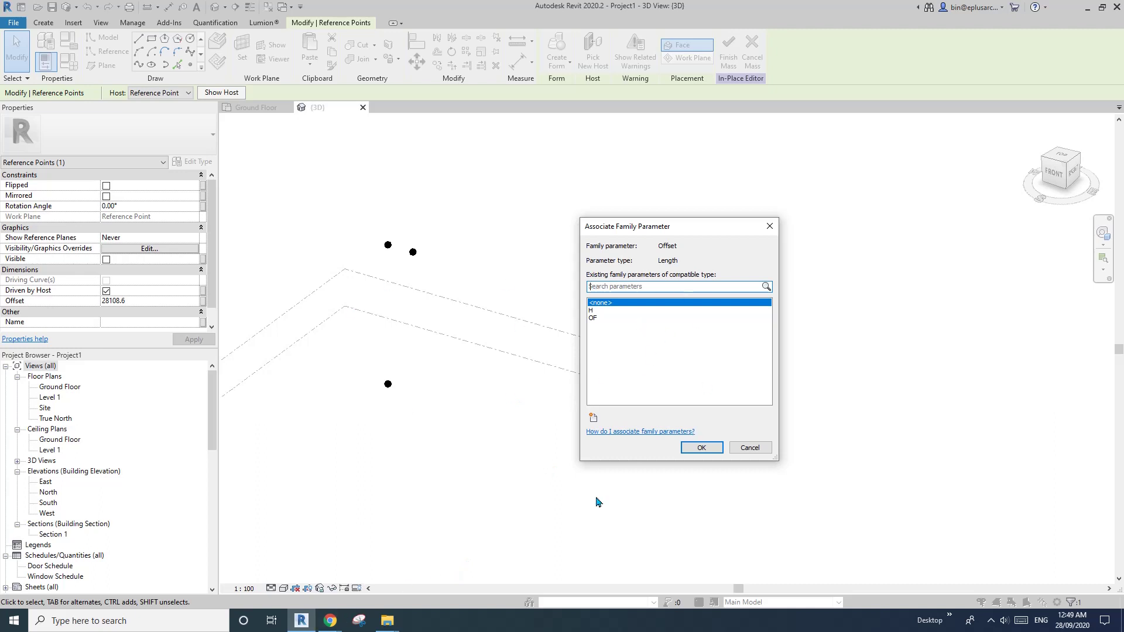
{"action": "left_click", "coordinate": [592, 418]}
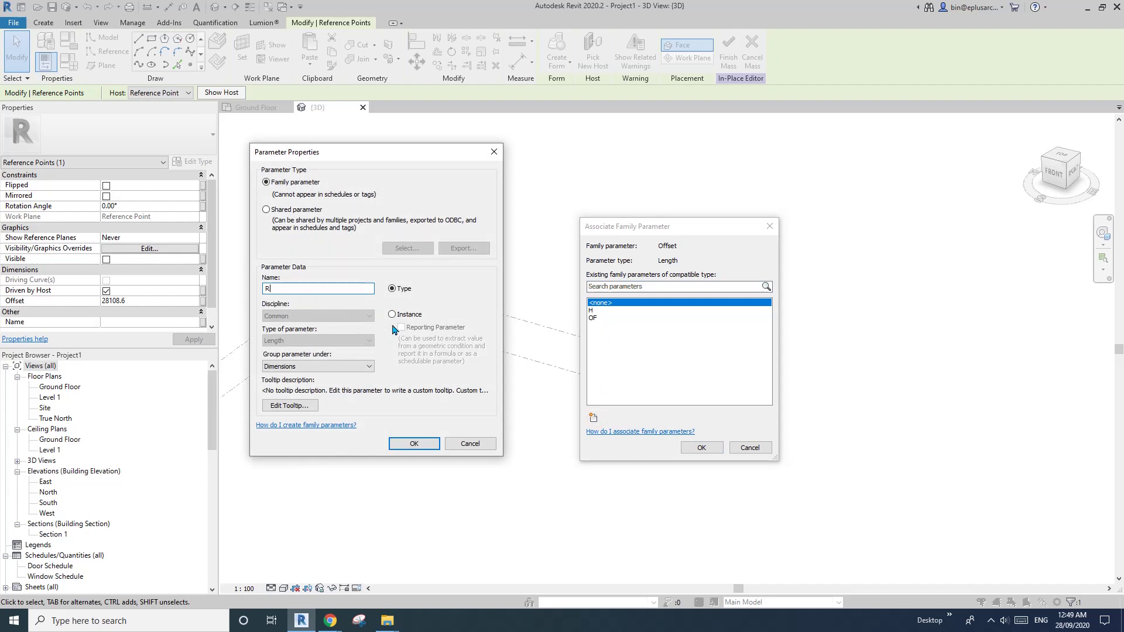
{"action": "left_click", "coordinate": [425, 448]}
{"action": "left_click", "coordinate": [703, 447]}
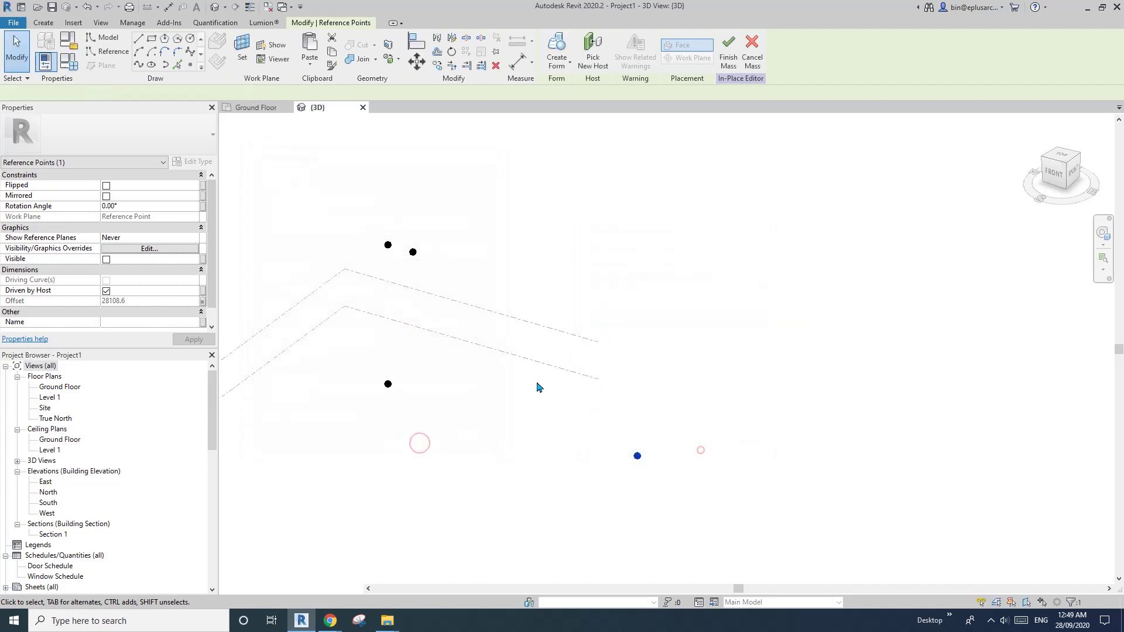
Connect the two upper points and the outer lower point with a spline through points and make it a reference line
{"action": "left_click_drag", "start_coordinate": [366, 272], "coordinate": [456, 334]}
{"action": "left_click_drag", "start_coordinate": [592, 401], "coordinate": [647, 465], "text": "ctrl"}
{"action": "left_click", "coordinate": [139, 66]}
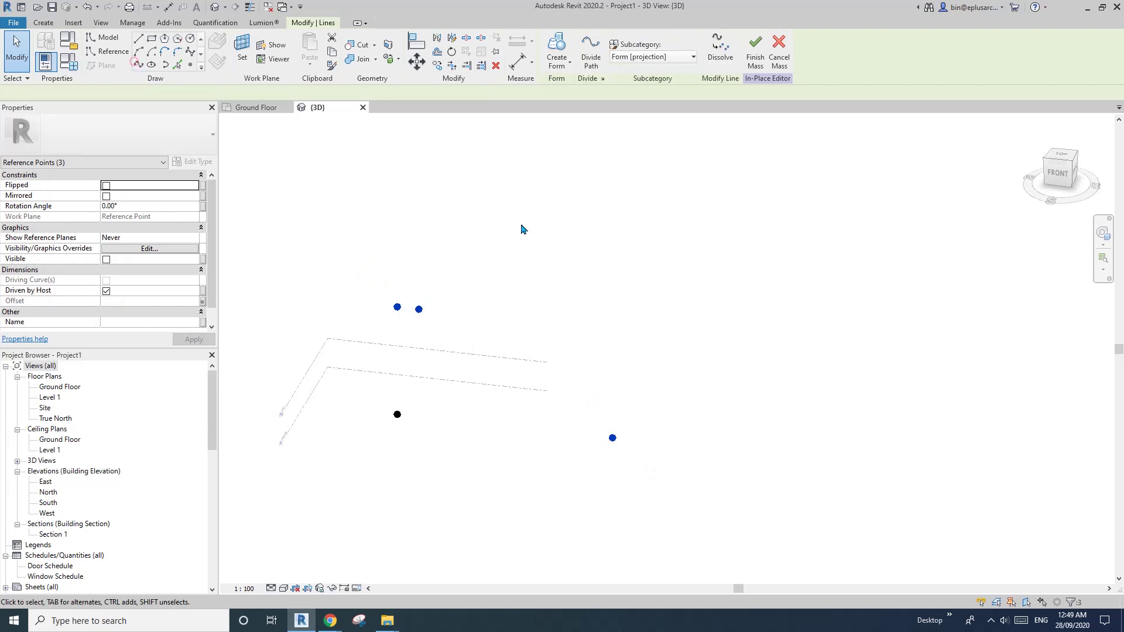
{"action": "left_click", "coordinate": [111, 270]}
{"action": "left_click", "coordinate": [615, 251]}
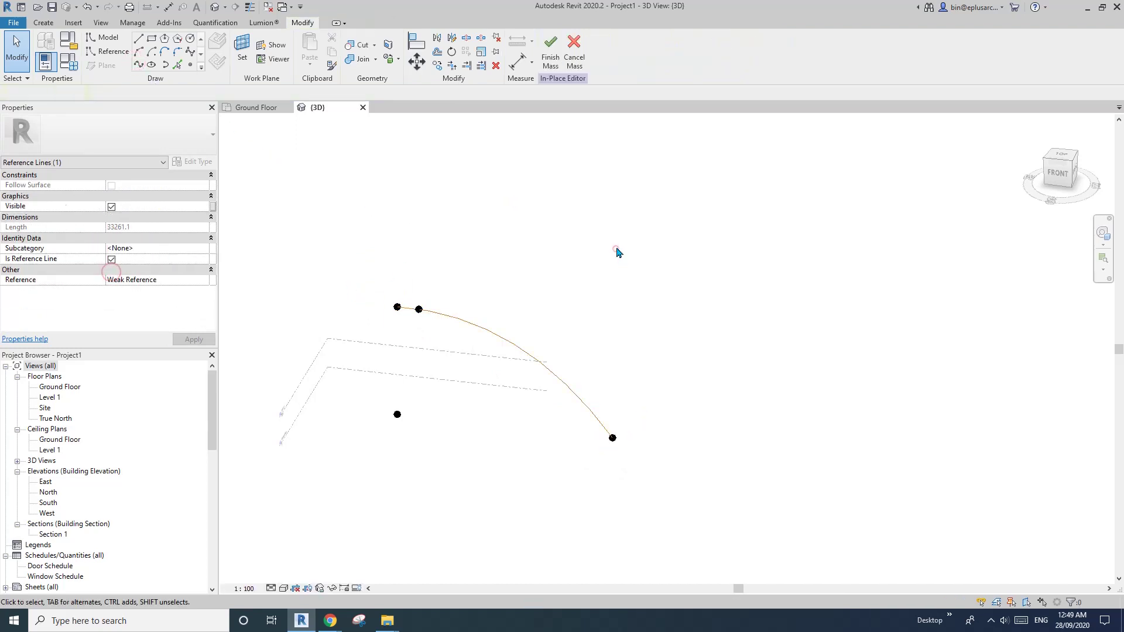
Move the curve's outer end point farther out to an offset of about 39620 mm
{"action": "middle_click_drag", "start_coordinate": [615, 251], "coordinate": [635, 409], "text": "shift"}
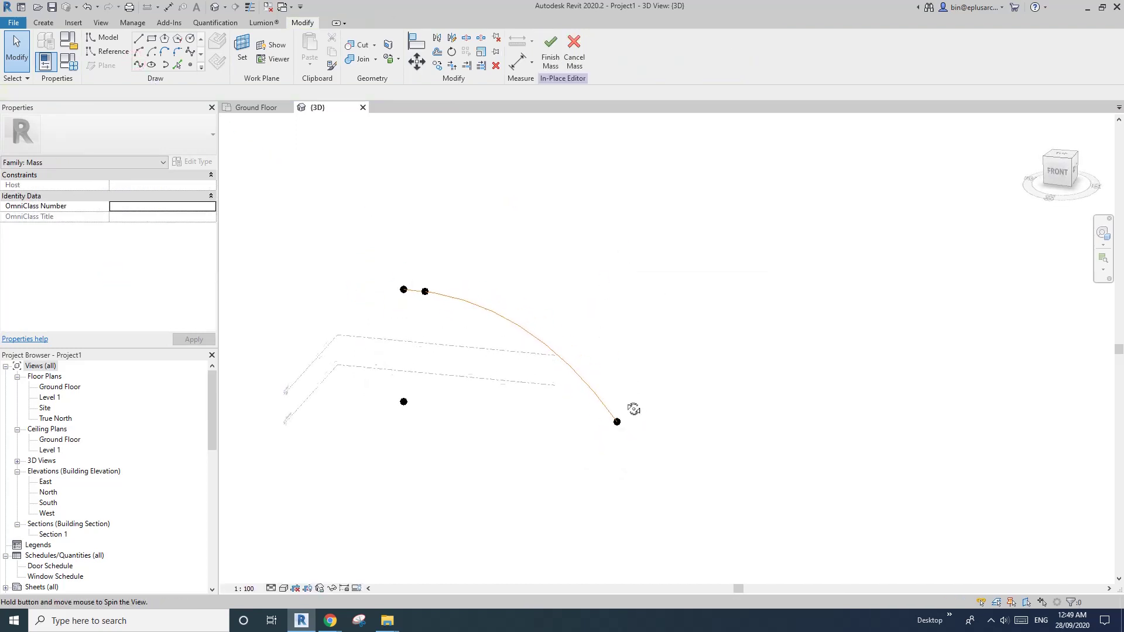
{"action": "left_click", "coordinate": [619, 424]}
{"action": "left_click_drag", "start_coordinate": [644, 430], "coordinate": [737, 439]}
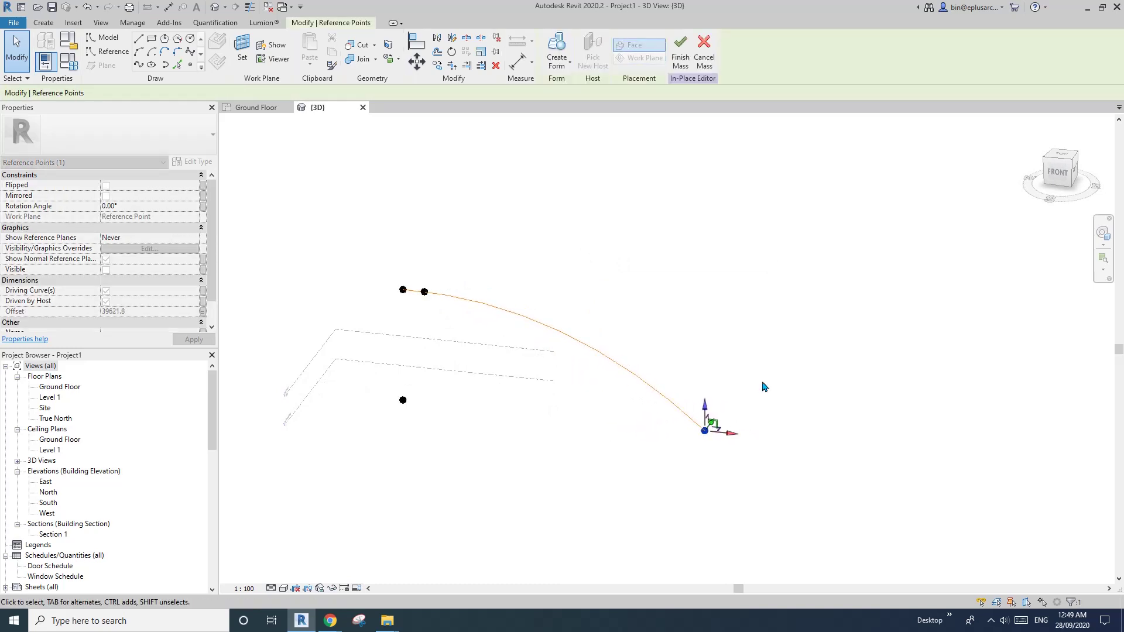
{"action": "left_click", "coordinate": [772, 360]}
Place a reference point on the horizontal plane of the upper central point and raise it to an offset of about 1615 mm
{"action": "middle_click_drag", "start_coordinate": [808, 356], "coordinate": [436, 315], "text": "shift"}
{"action": "scroll", "coordinate": [515, 334], "scroll_direction": "up", "scroll_amount": 1}
{"action": "middle_click_drag", "start_coordinate": [379, 294], "coordinate": [390, 293]}
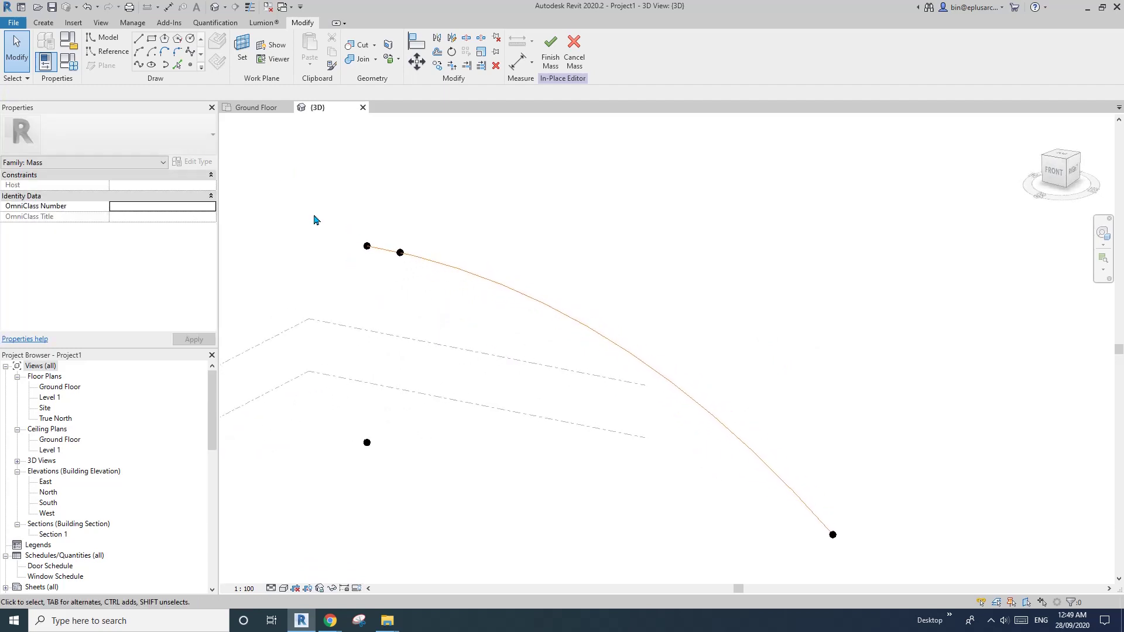
{"action": "mouse_move", "coordinate": [350, 224]}
{"action": "middle_mouse_down"}
{"action": "mouse_move", "coordinate": [386, 223]}
{"action": "mouse_move", "coordinate": [379, 239]}
{"action": "mouse_move", "coordinate": [353, 224]}
{"action": "mouse_move", "coordinate": [366, 225]}
{"action": "middle_mouse_up"}
{"action": "scroll", "coordinate": [368, 202], "scroll_direction": "down", "scroll_amount": 1}
{"action": "left_click", "coordinate": [107, 51]}
{"action": "left_click", "coordinate": [191, 67]}
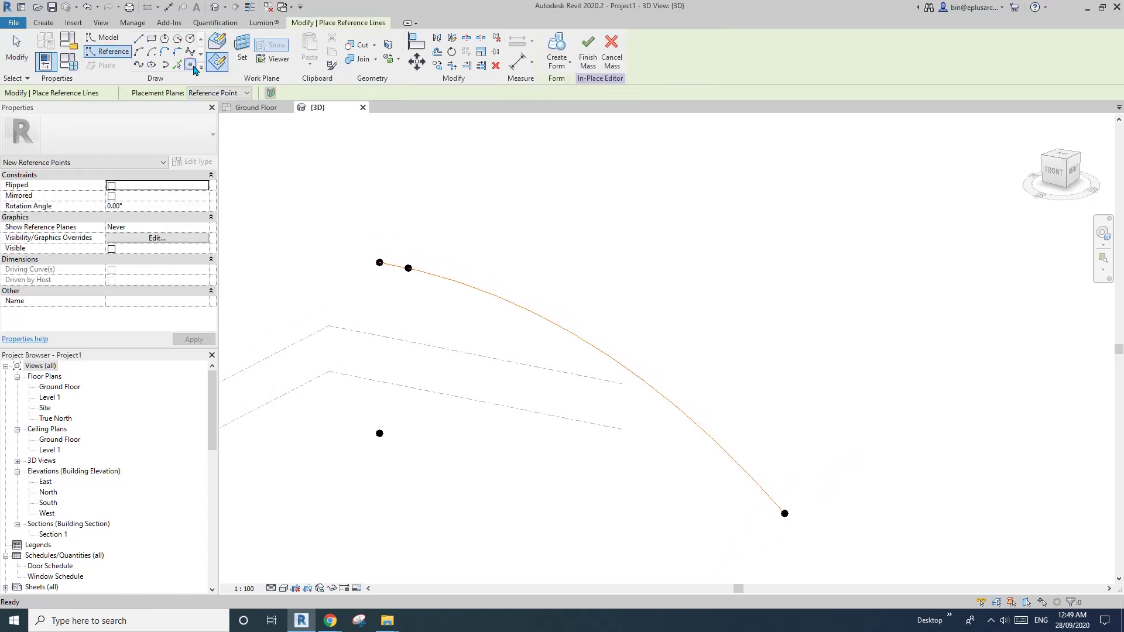
{"action": "left_click", "coordinate": [242, 50]}
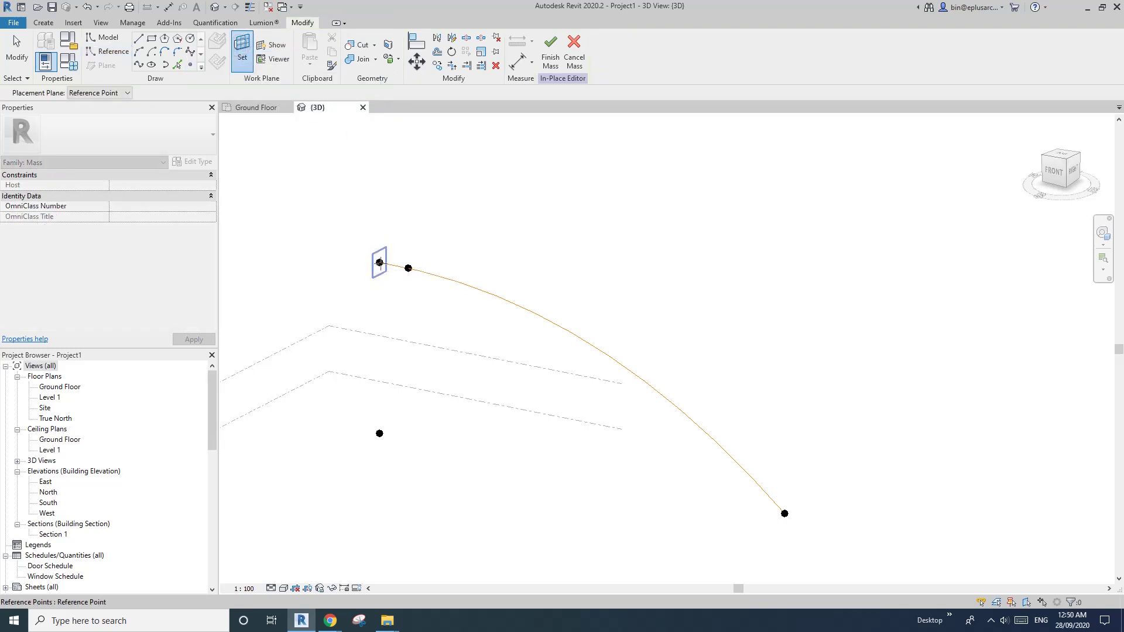
{"action": "left_click", "coordinate": [380, 263]}
{"action": "middle_click_drag", "start_coordinate": [421, 250], "coordinate": [424, 291], "text": "shift"}
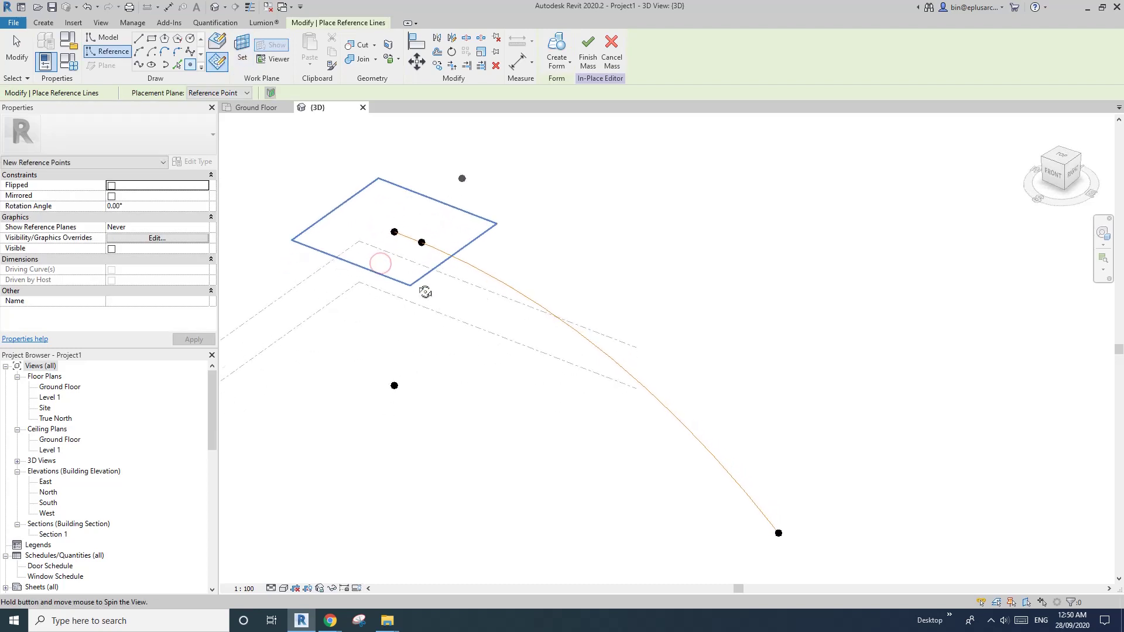
{"action": "left_click", "coordinate": [394, 231]}
{"action": "left_click", "coordinate": [604, 348]}
{"action": "key", "text": "Escape"}
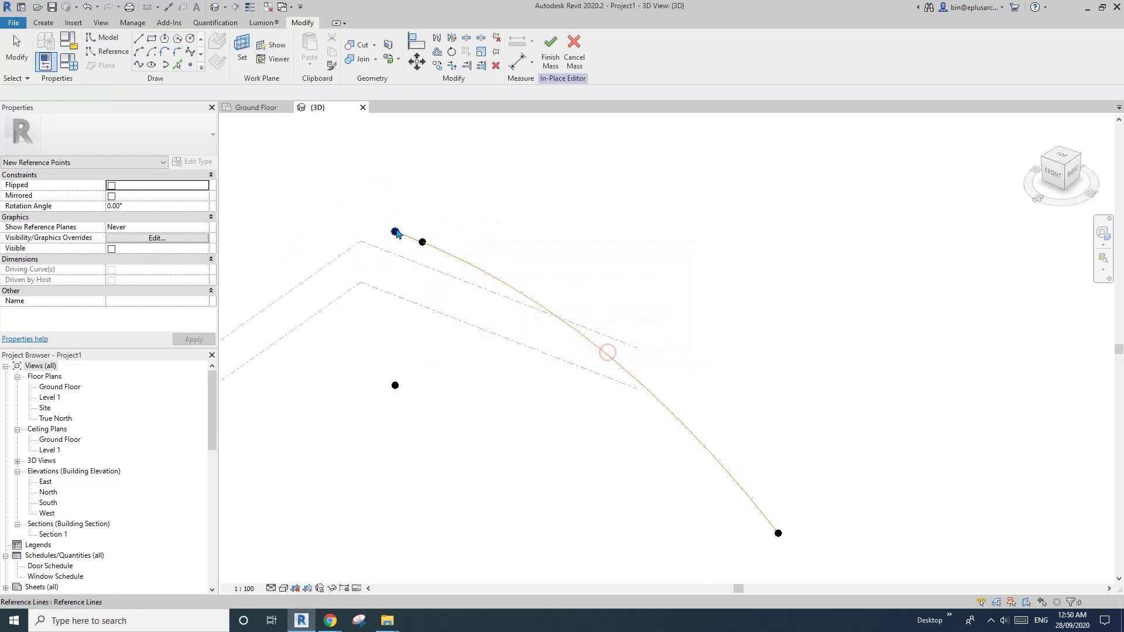
{"action": "left_click", "coordinate": [395, 232]}
{"action": "scroll", "coordinate": [495, 243], "scroll_direction": "up", "scroll_amount": 3}
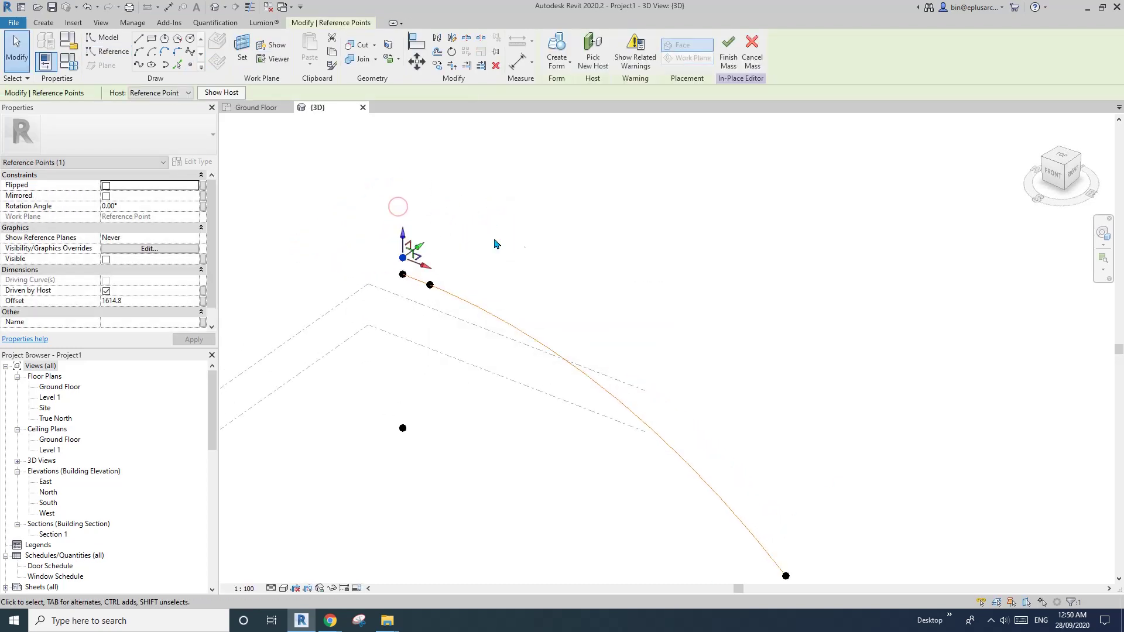
Place another reference point on the raised point's horizontal plane and move it up to an offset of about 1170 mm
{"action": "left_click", "coordinate": [181, 68]}
{"action": "left_click", "coordinate": [241, 49]}
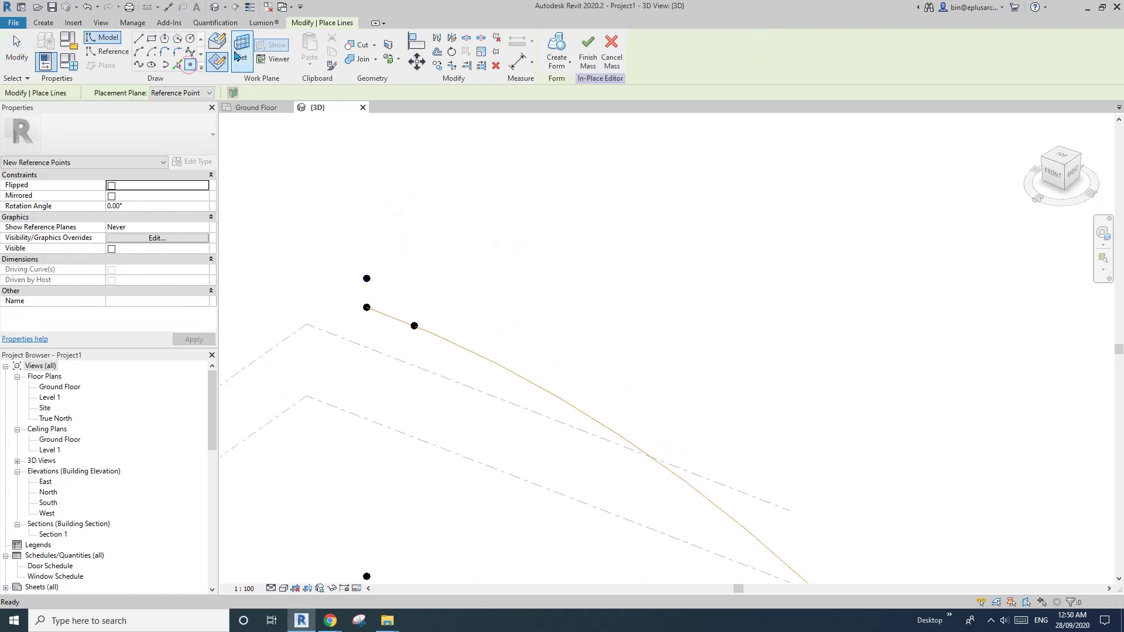
{"action": "left_click", "coordinate": [366, 279]}
{"action": "left_click", "coordinate": [367, 278]}
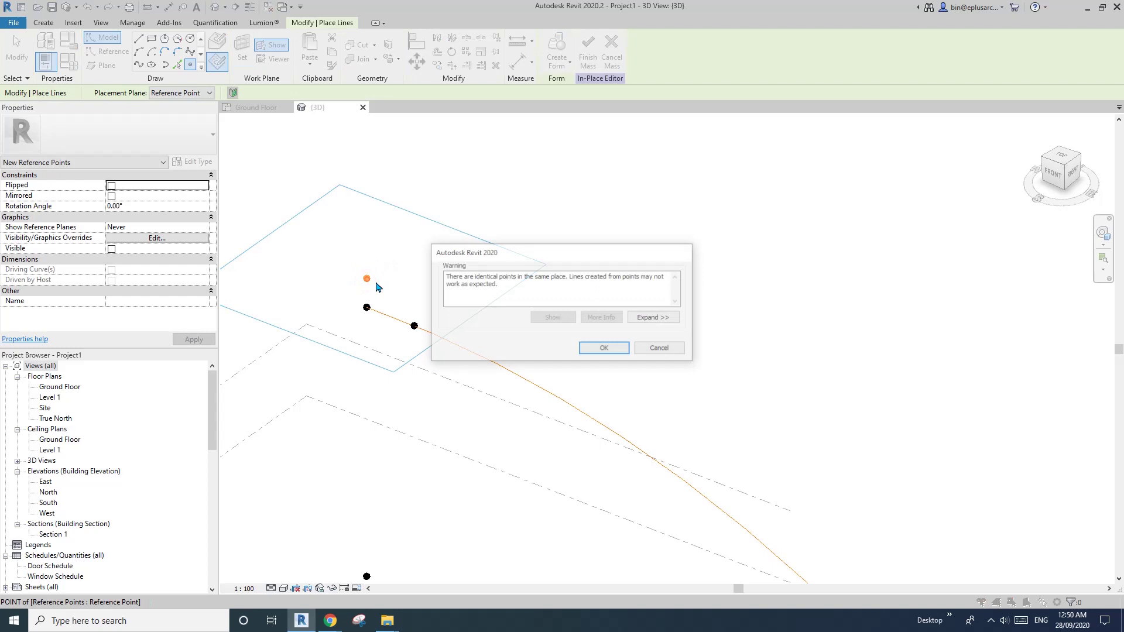
{"action": "left_click", "coordinate": [604, 349]}
{"action": "key", "text": "Escape"}
{"action": "left_click", "coordinate": [367, 275]}
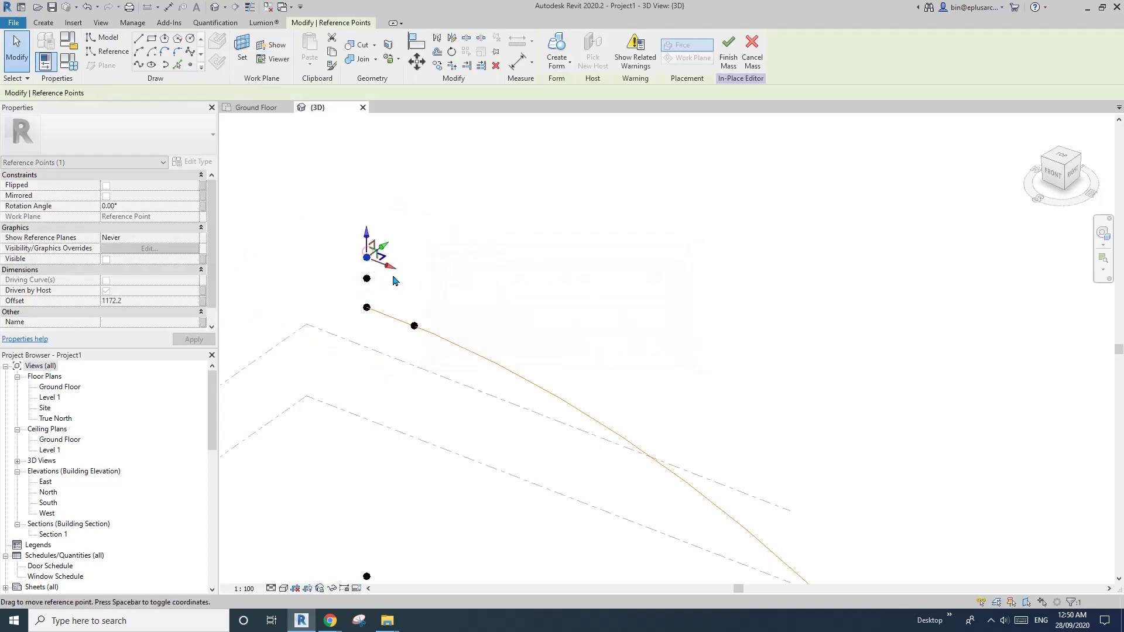
Connect the two topmost points with a spline through points and make it a reference line
{"action": "left_click_drag", "start_coordinate": [349, 238], "coordinate": [390, 298]}
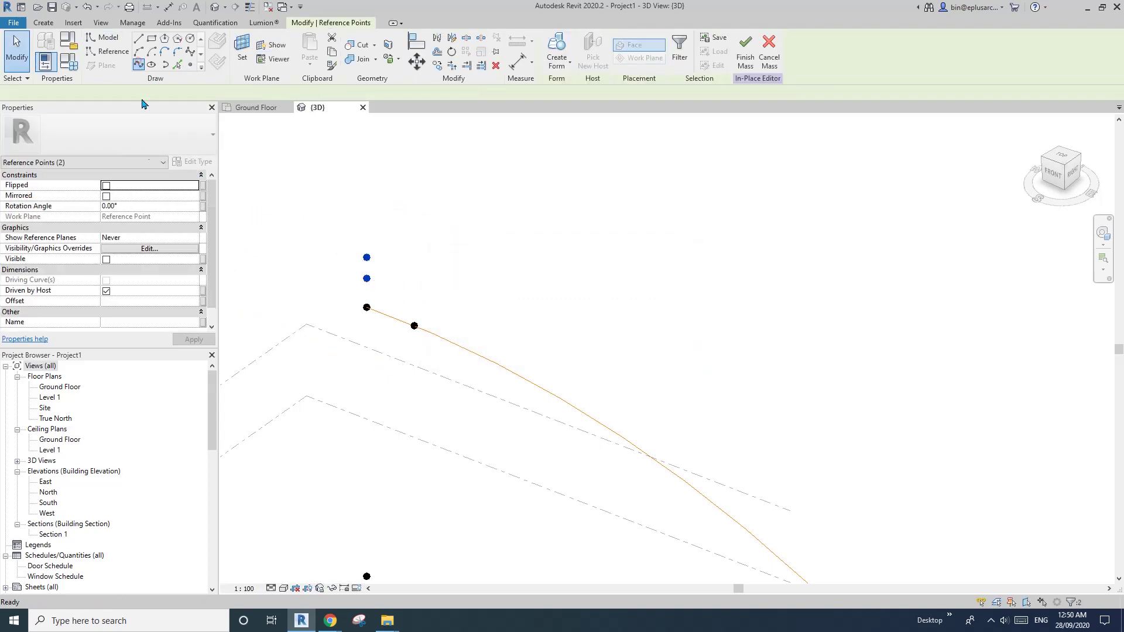
{"action": "left_click", "coordinate": [138, 64]}
{"action": "left_click", "coordinate": [114, 275]}
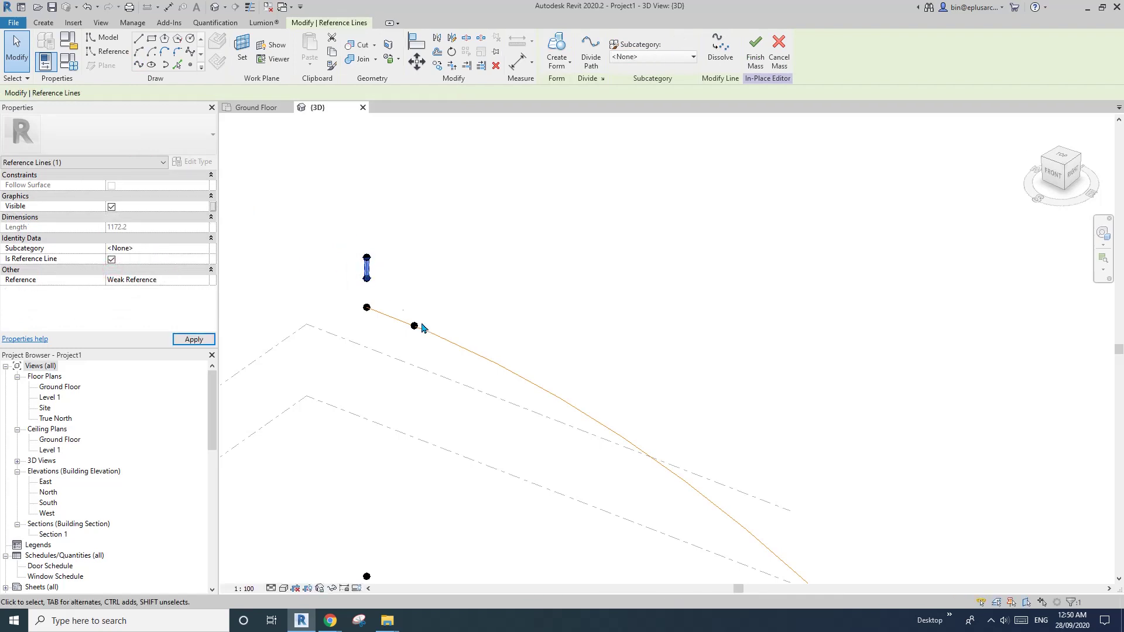
Create a revolved dome form from the curved reference line, using the short vertical reference line as the axis
{"action": "scroll", "coordinate": [422, 325], "scroll_direction": "down", "scroll_amount": 1}
{"action": "left_click", "coordinate": [442, 327]}
{"action": "scroll", "coordinate": [444, 332], "scroll_direction": "down", "scroll_amount": 3}
{"action": "middle_click_drag", "start_coordinate": [454, 339], "coordinate": [618, 382]}
{"action": "left_click", "coordinate": [475, 297]}
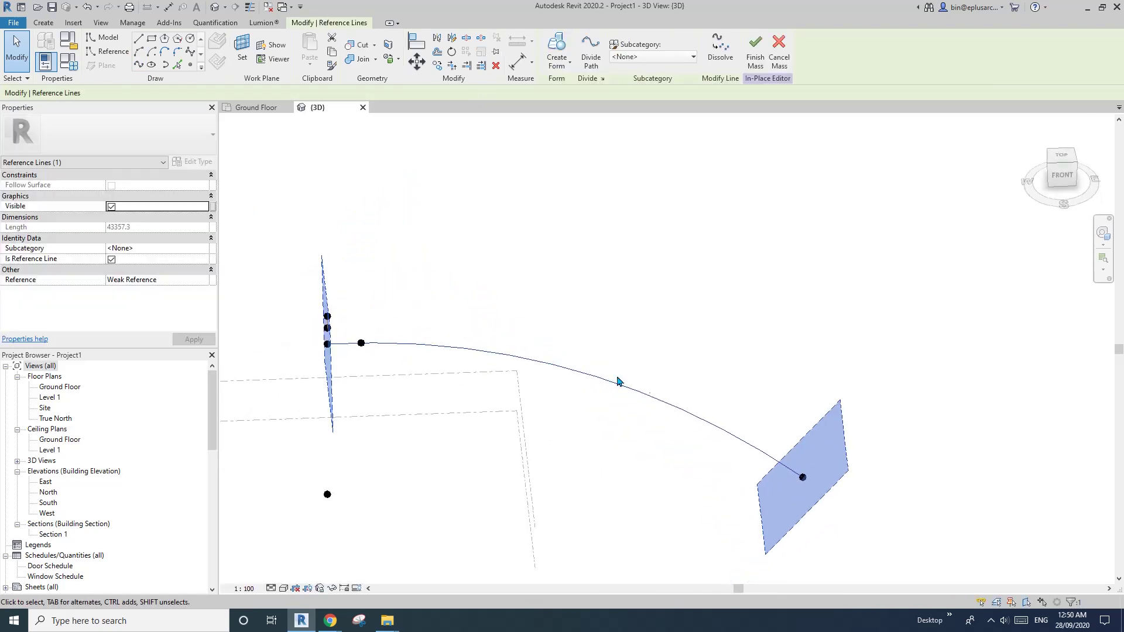
{"action": "scroll", "coordinate": [326, 336], "scroll_direction": "up", "scroll_amount": 2}
{"action": "middle_click_drag", "start_coordinate": [328, 336], "coordinate": [258, 344], "text": "shift"}
{"action": "scroll", "coordinate": [360, 281], "scroll_direction": "up", "scroll_amount": 2}
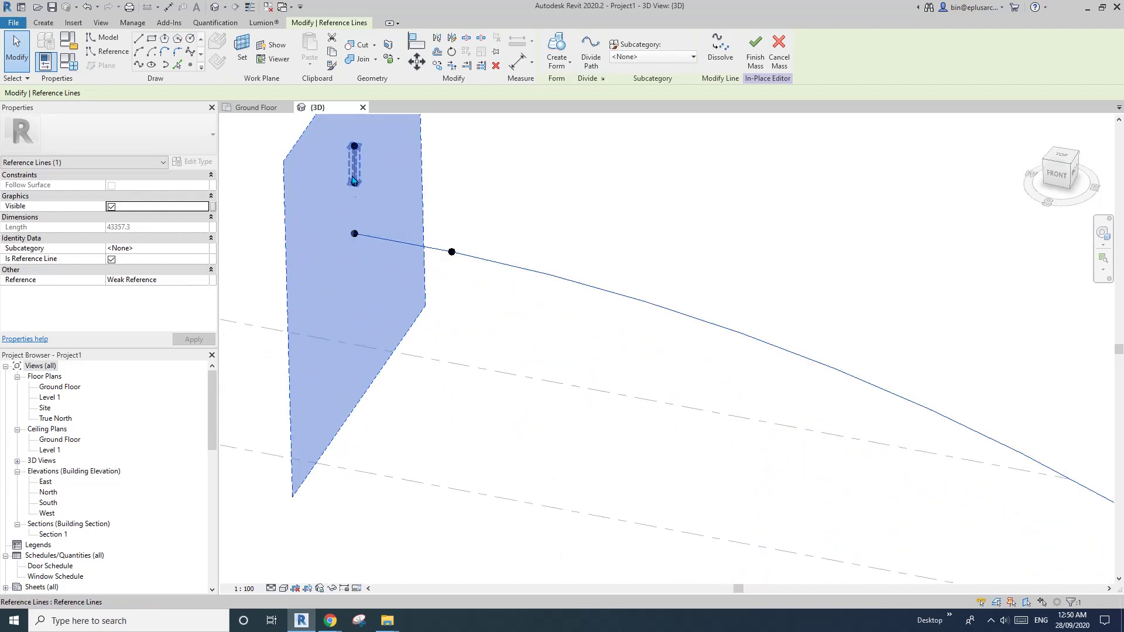
{"action": "left_click", "coordinate": [354, 170], "text": "ctrl"}
{"action": "scroll", "coordinate": [354, 169], "scroll_direction": "down", "scroll_amount": 2}
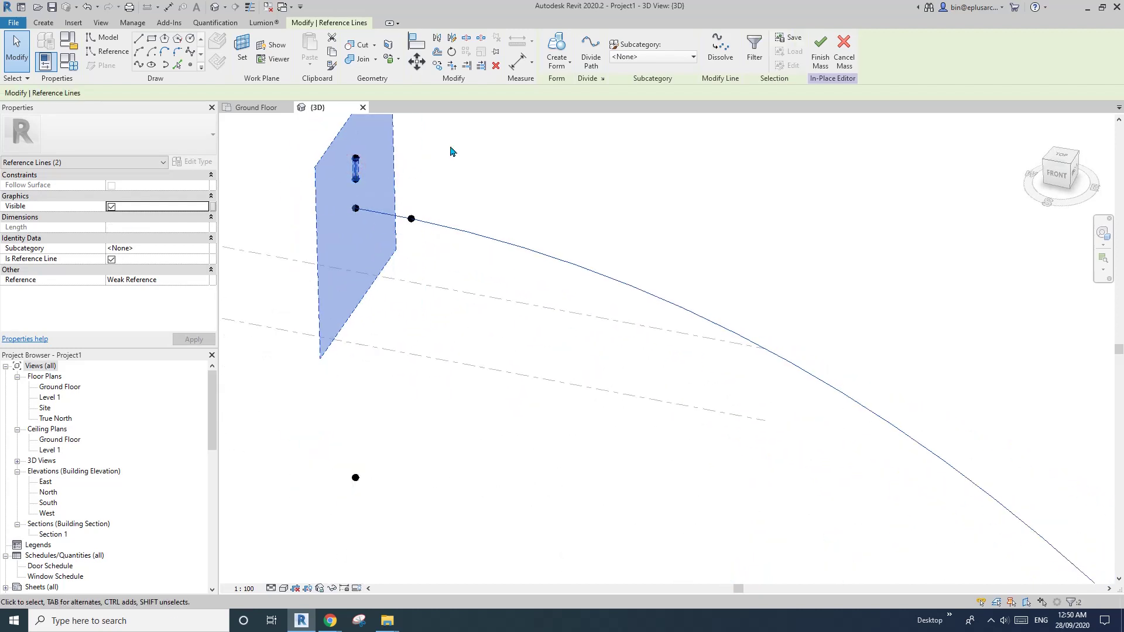
{"action": "left_click", "coordinate": [552, 53]}
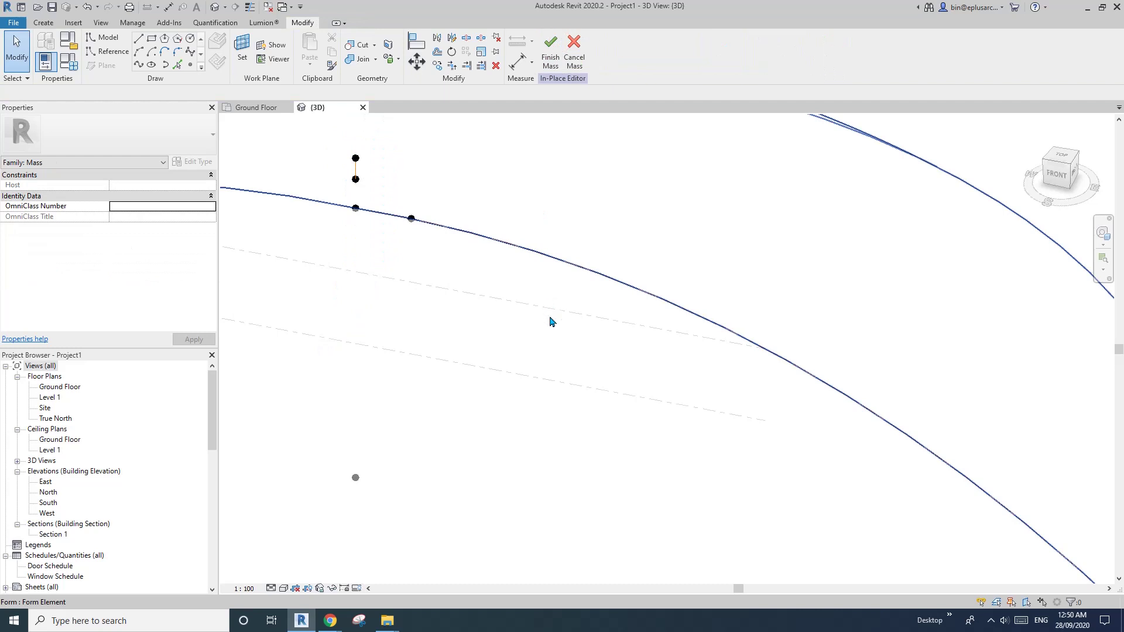
Open the mass's family types and apply a value of 5000 mm to the OF parameter
{"action": "scroll", "coordinate": [550, 322], "scroll_direction": "down", "scroll_amount": 3}
{"action": "scroll", "coordinate": [549, 319], "scroll_direction": "down", "scroll_amount": 2}
{"action": "left_click", "coordinate": [613, 316]}
{"action": "left_click", "coordinate": [722, 301]}
{"action": "middle_click_drag", "start_coordinate": [685, 309], "coordinate": [683, 234], "text": "shift"}
{"action": "left_click", "coordinate": [73, 69]}
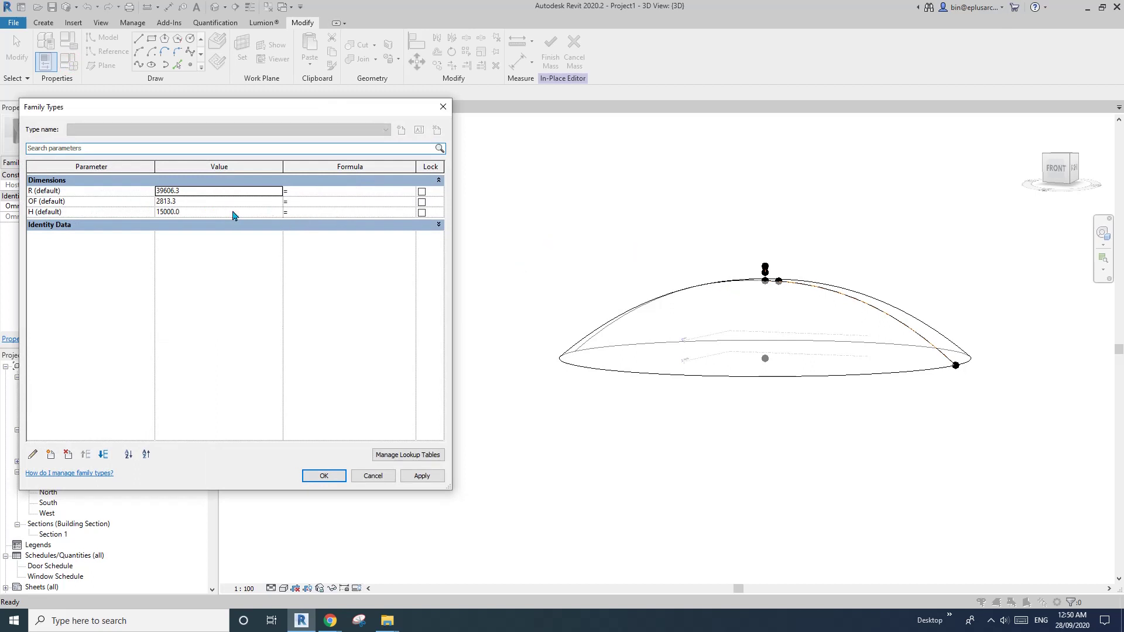
{"action": "left_click", "coordinate": [194, 202]}
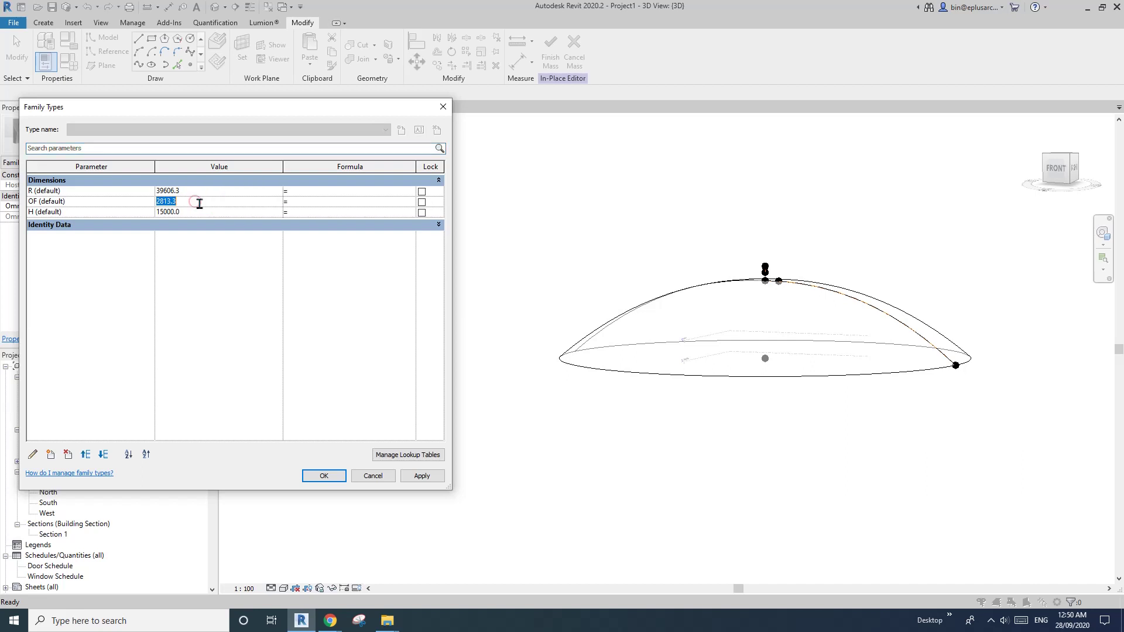
{"action": "left_click", "coordinate": [436, 478]}
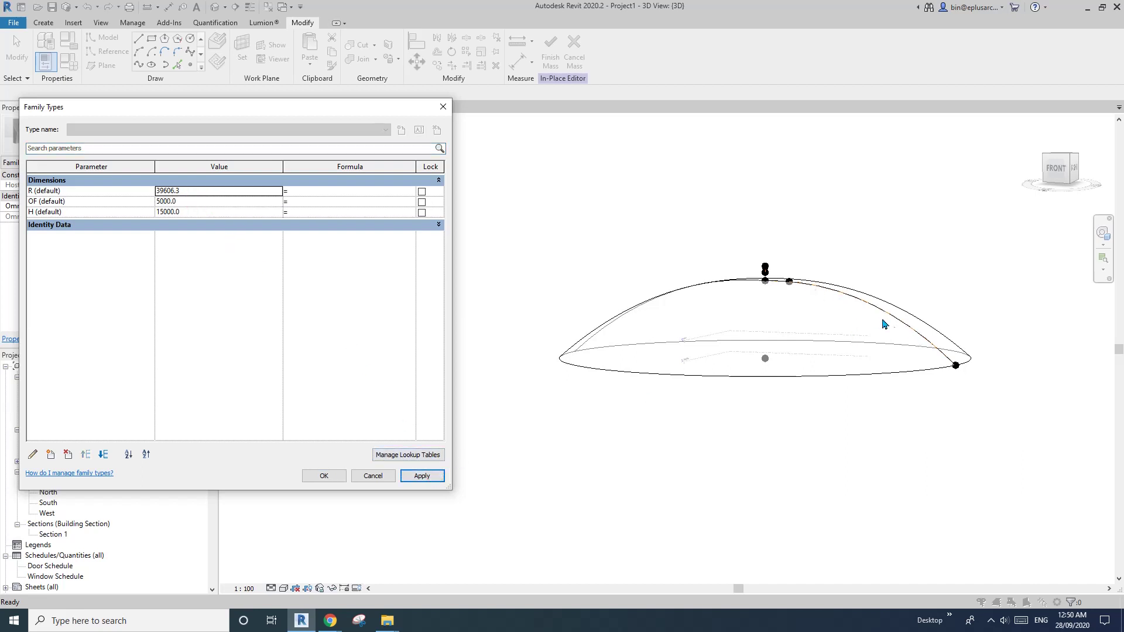
Set the OF parameter to 2000 mm and the R parameter to 40000 mm, and apply both values
{"action": "left_click", "coordinate": [199, 203]}
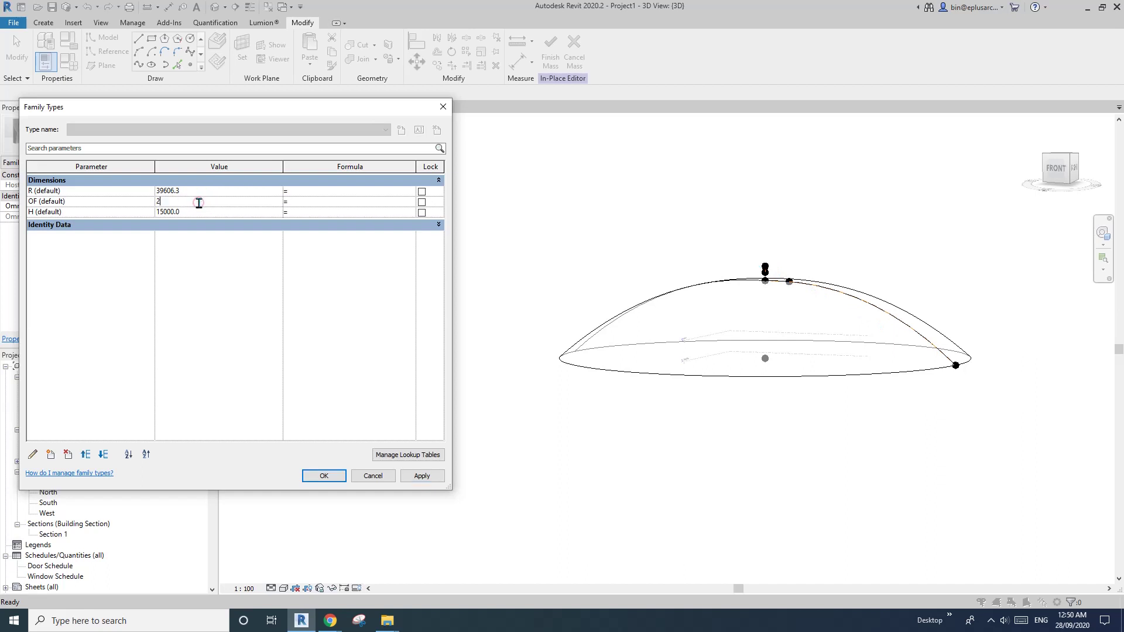
{"action": "left_click", "coordinate": [417, 477]}
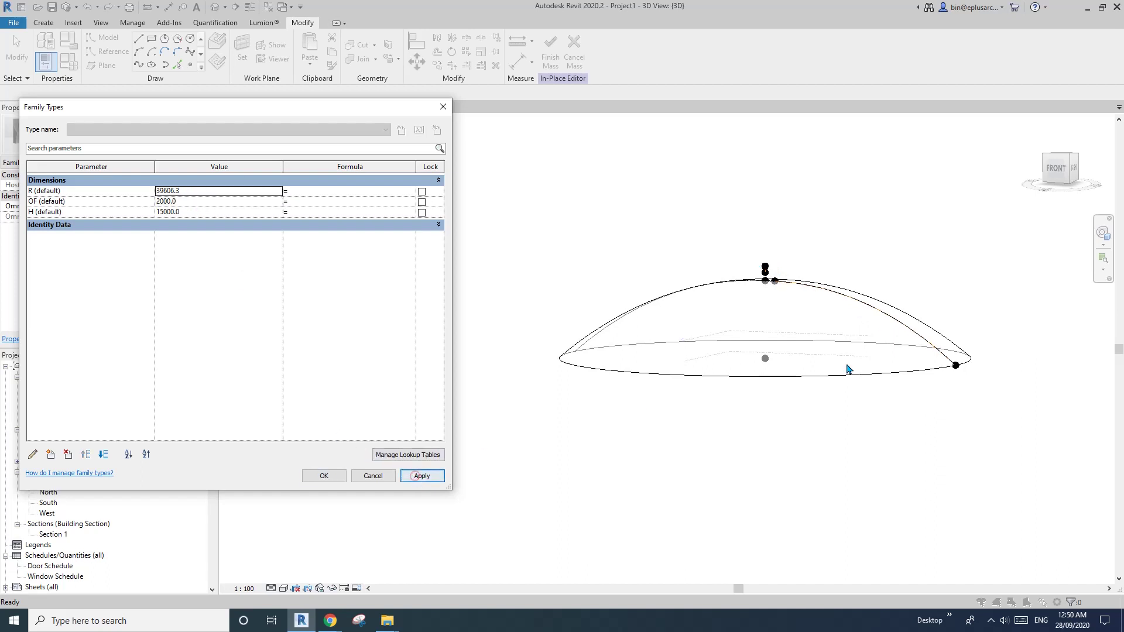
{"action": "double_click", "coordinate": [198, 192]}
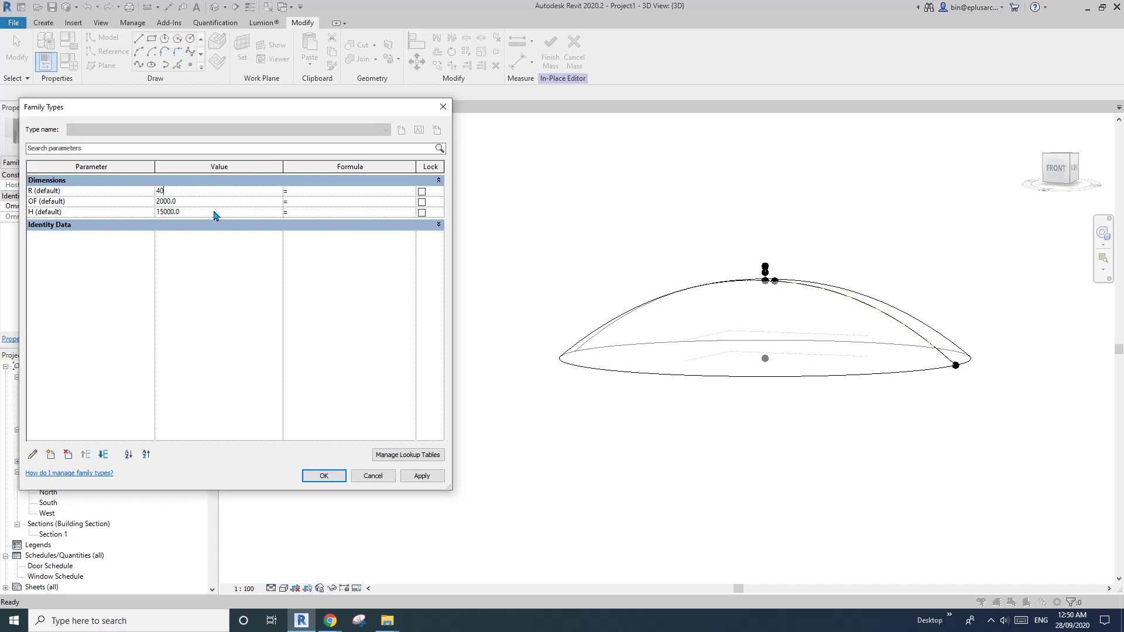
{"action": "left_click", "coordinate": [411, 477]}
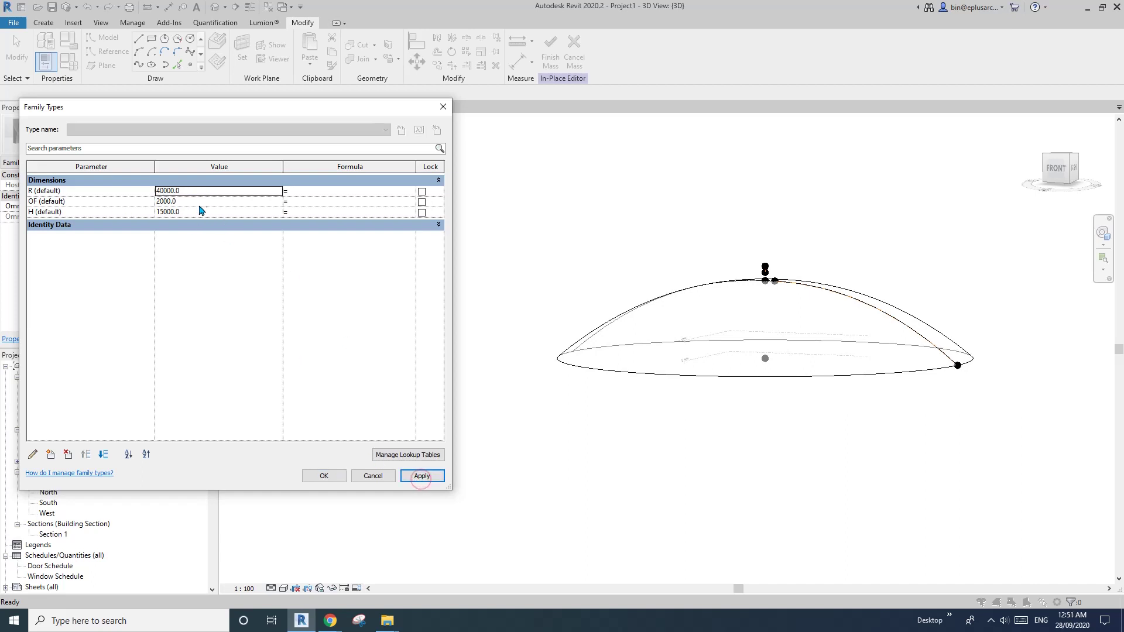
Set the R parameter to 50000 mm and the H parameter to 12000 mm, applying both values
{"action": "double_click", "coordinate": [201, 193]}
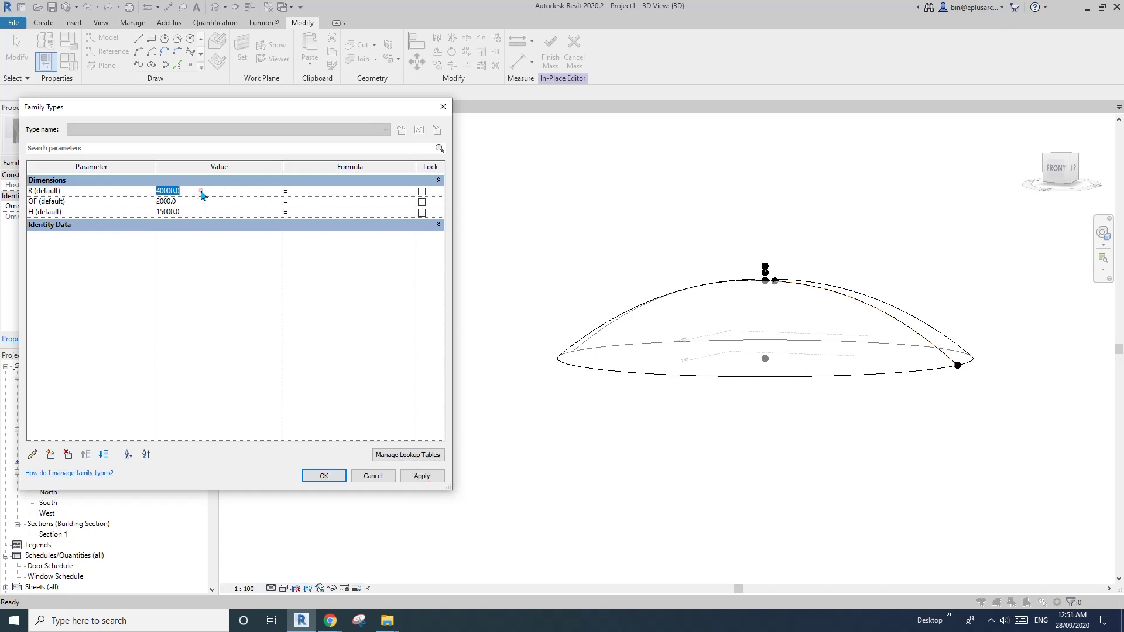
{"action": "left_click", "coordinate": [422, 475]}
{"action": "double_click", "coordinate": [203, 212]}
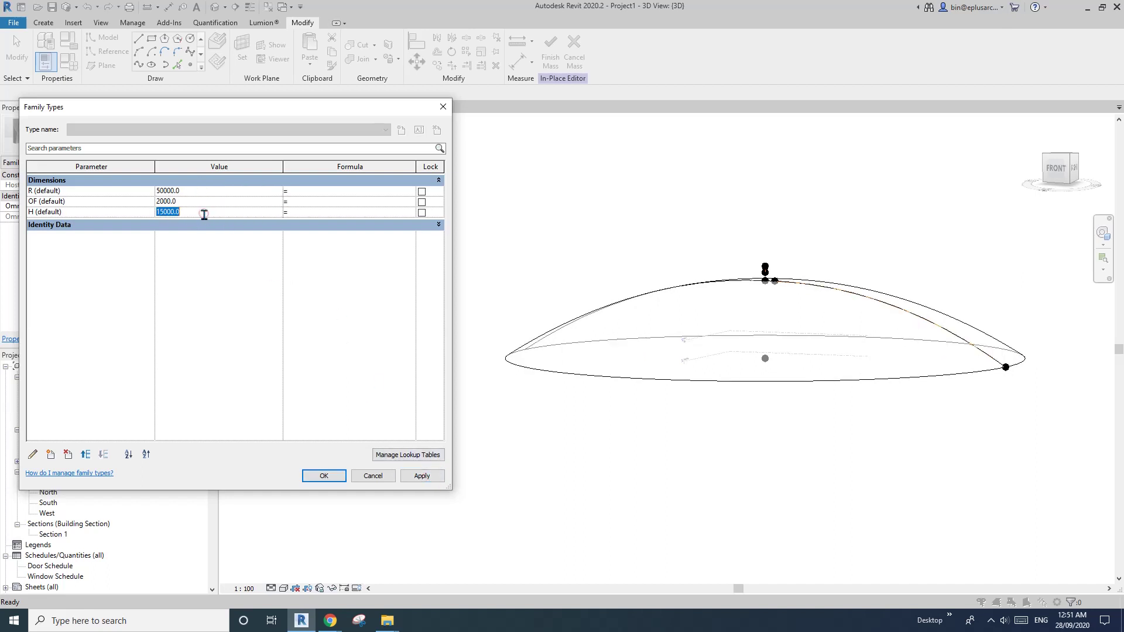
{"action": "type", "text": "12000"}
{"action": "left_click", "coordinate": [422, 475]}
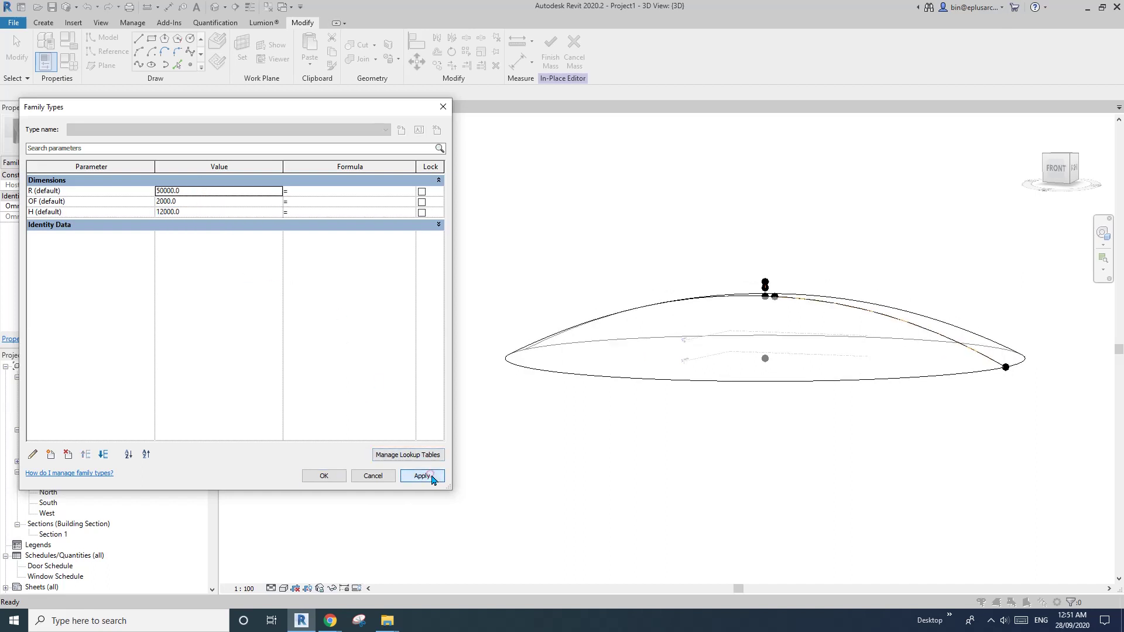
Set the H parameter to 18000 mm, apply it and accept the family types
{"action": "double_click", "coordinate": [198, 212]}
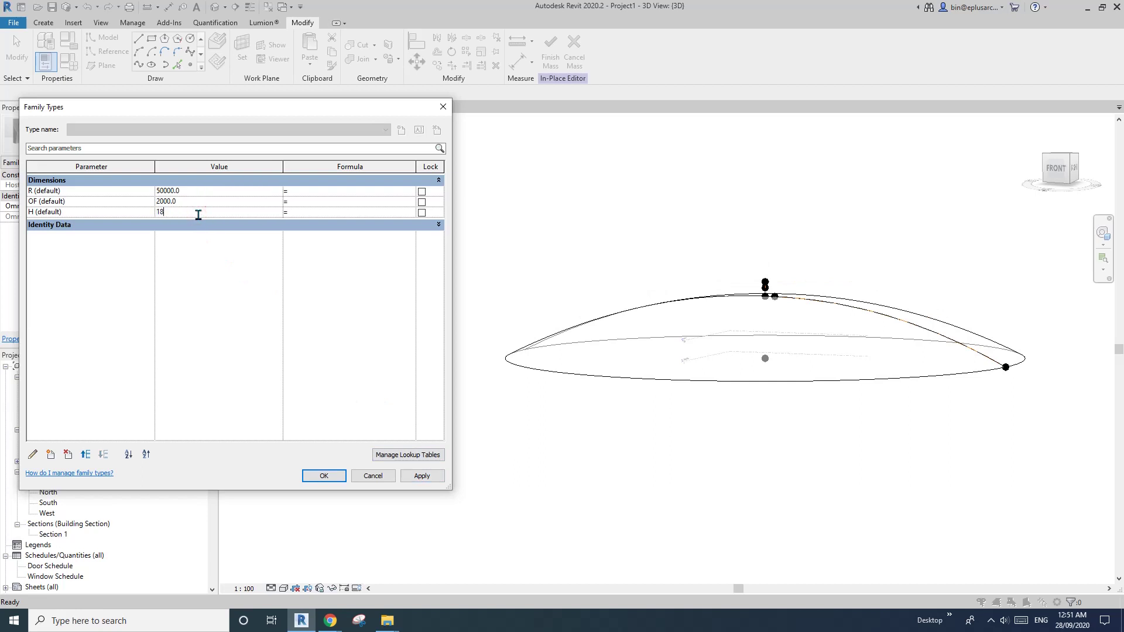
{"action": "type", "text": "18000"}
{"action": "left_click", "coordinate": [420, 475]}
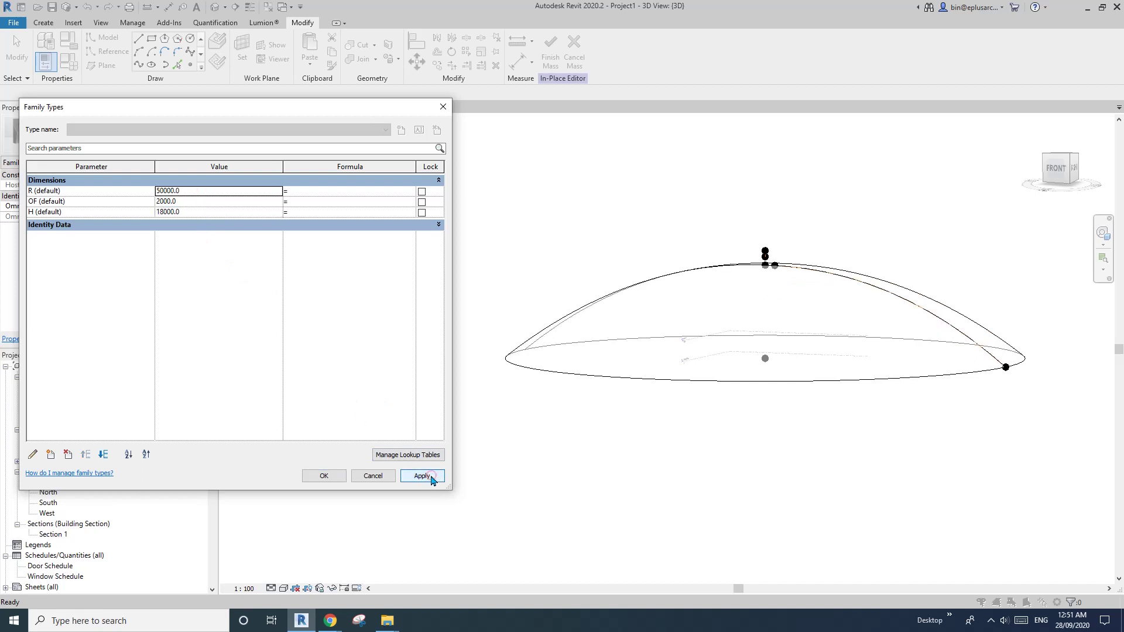
{"action": "left_click", "coordinate": [328, 475]}
Examine the resized dome form from several angles in the 3D view
{"action": "scroll", "coordinate": [761, 376], "scroll_direction": "down", "scroll_amount": 2}
{"action": "middle_click_drag", "start_coordinate": [784, 395], "coordinate": [604, 397]}
{"action": "middle_click_drag", "start_coordinate": [604, 398], "coordinate": [614, 442], "text": "shift"}
{"action": "scroll", "coordinate": [608, 355], "scroll_direction": "up", "scroll_amount": 3}
{"action": "middle_click_drag", "start_coordinate": [594, 348], "coordinate": [545, 358]}
{"action": "middle_click_drag", "start_coordinate": [546, 358], "coordinate": [551, 353], "text": "shift"}
{"action": "middle_click_drag", "start_coordinate": [595, 396], "coordinate": [603, 426], "text": "shift"}
{"action": "middle_click_drag", "start_coordinate": [609, 401], "coordinate": [638, 392]}
{"action": "mouse_move", "coordinate": [638, 392]}
{"action": "middle_mouse_down", "text": "shift"}
{"action": "mouse_move", "coordinate": [580, 389]}
{"action": "mouse_move", "coordinate": [605, 406]}
{"action": "mouse_move", "coordinate": [628, 403]}
{"action": "middle_mouse_up", "text": "shift"}
{"action": "left_click", "coordinate": [621, 398]}
Check the Millennium Dome photos on the project page in Chrome, return to Revit and deselect the dome form
{"action": "mouse_move", "coordinate": [330, 620]}
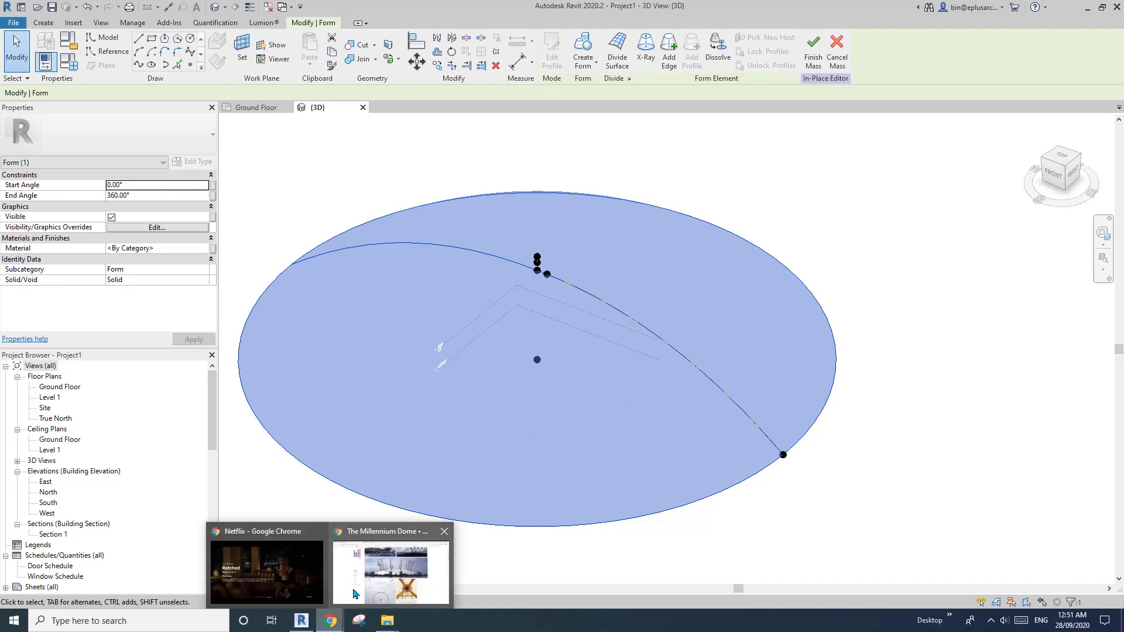
{"action": "left_click", "coordinate": [364, 575]}
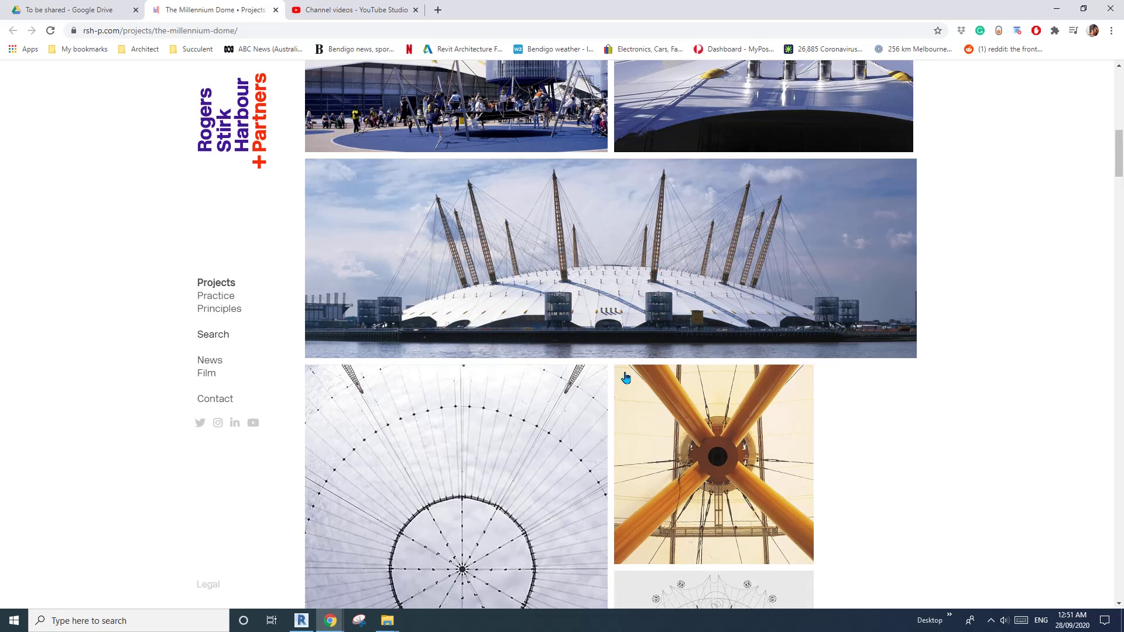
{"action": "left_click", "coordinate": [301, 620]}
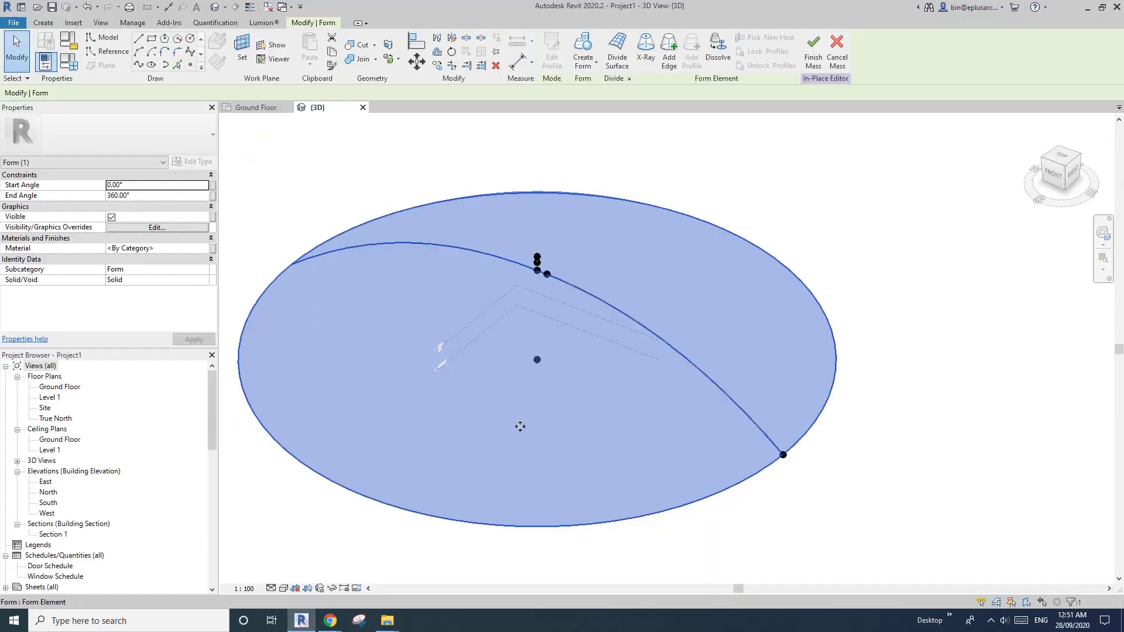
{"action": "key", "text": "Escape"}
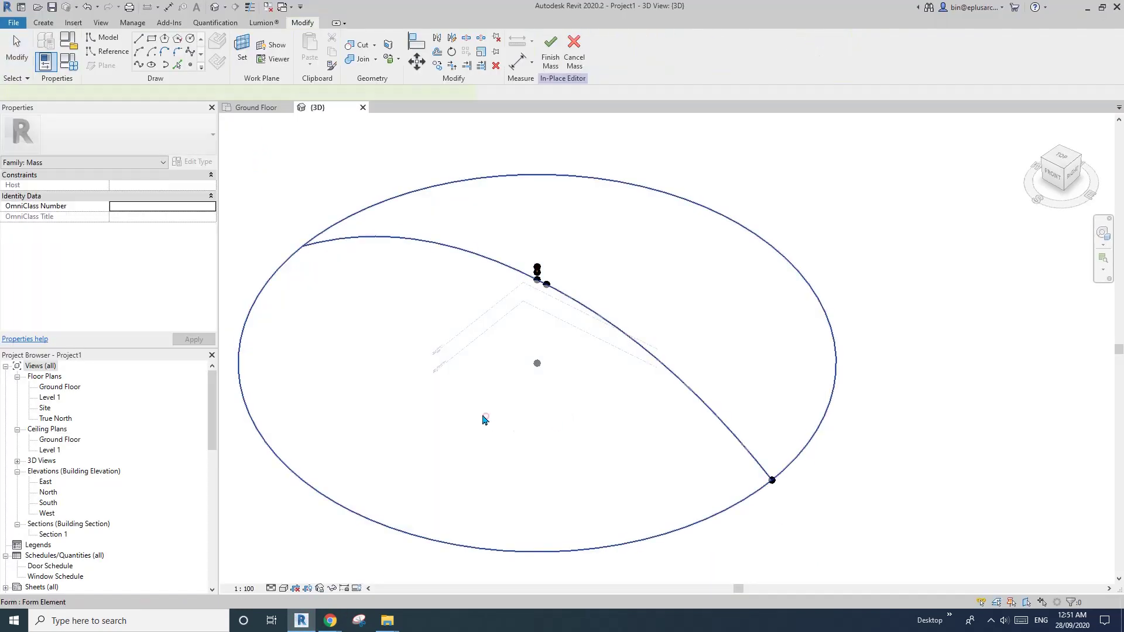
Divide the surface of the dome form into a UV grid
{"action": "left_click", "coordinate": [484, 419]}
{"action": "scroll", "coordinate": [484, 418], "scroll_direction": "down", "scroll_amount": 2}
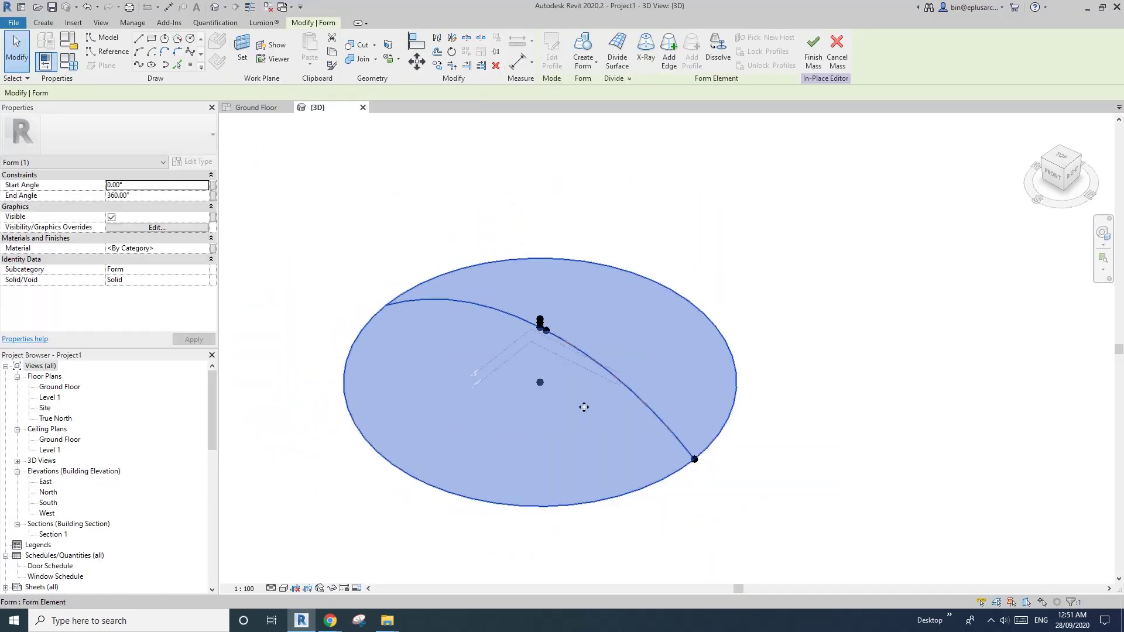
{"action": "left_click", "coordinate": [617, 52]}
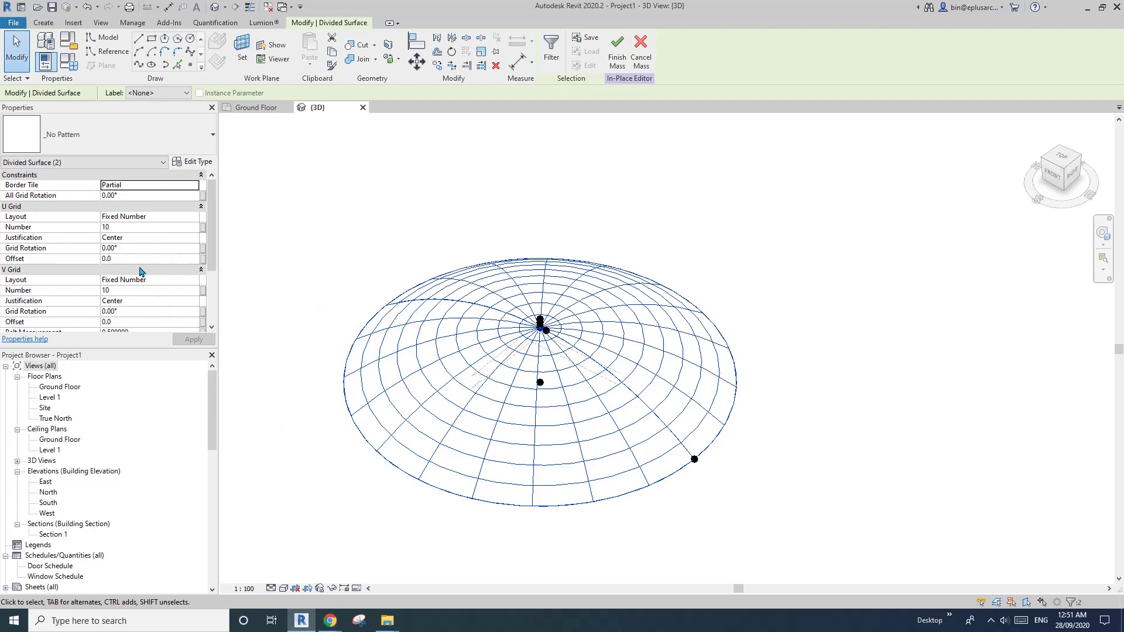
Set the V grid number of the divided dome surfaces to 72
{"action": "left_click", "coordinate": [130, 291]}
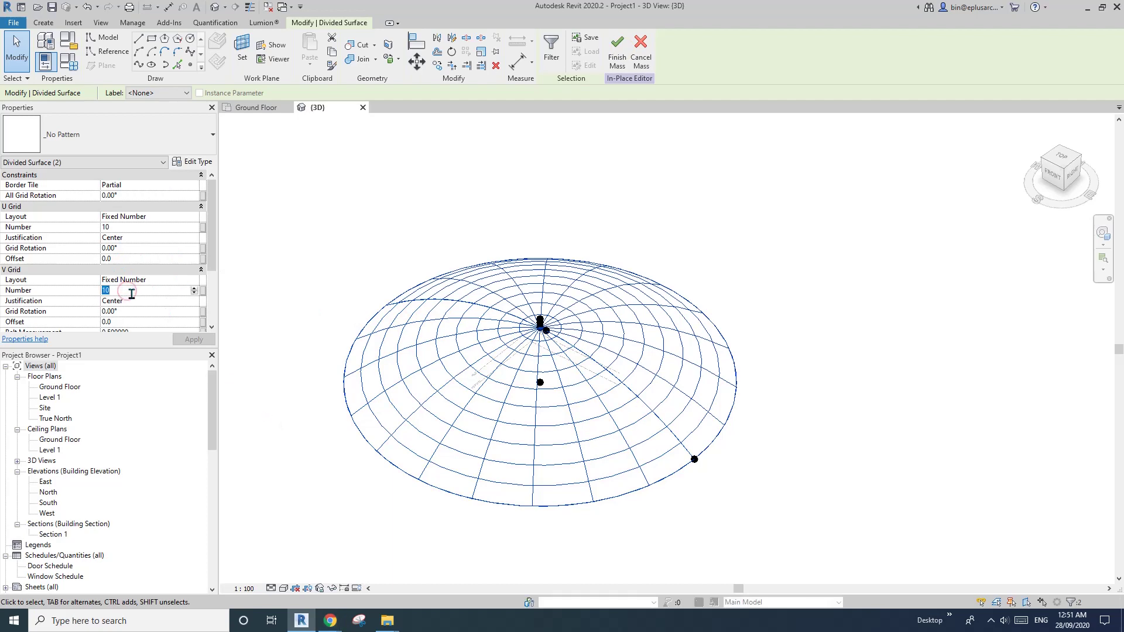
{"action": "type", "text": "72"}
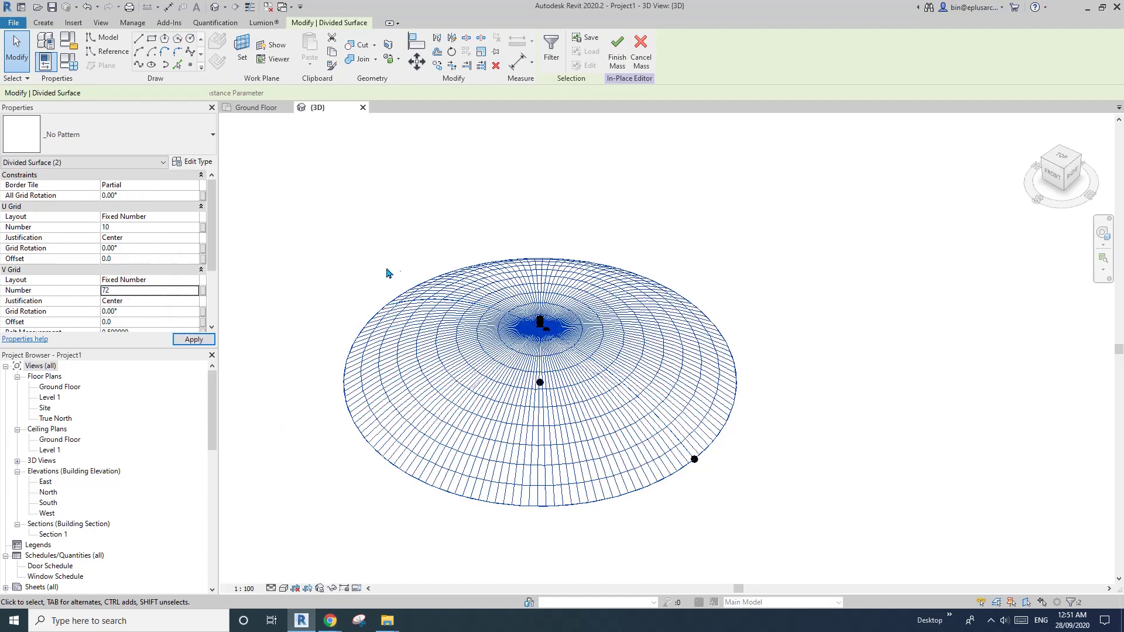
{"action": "scroll", "coordinate": [419, 378], "scroll_direction": "up", "scroll_amount": 2}
{"action": "middle_click_drag", "start_coordinate": [419, 378], "coordinate": [456, 372]}
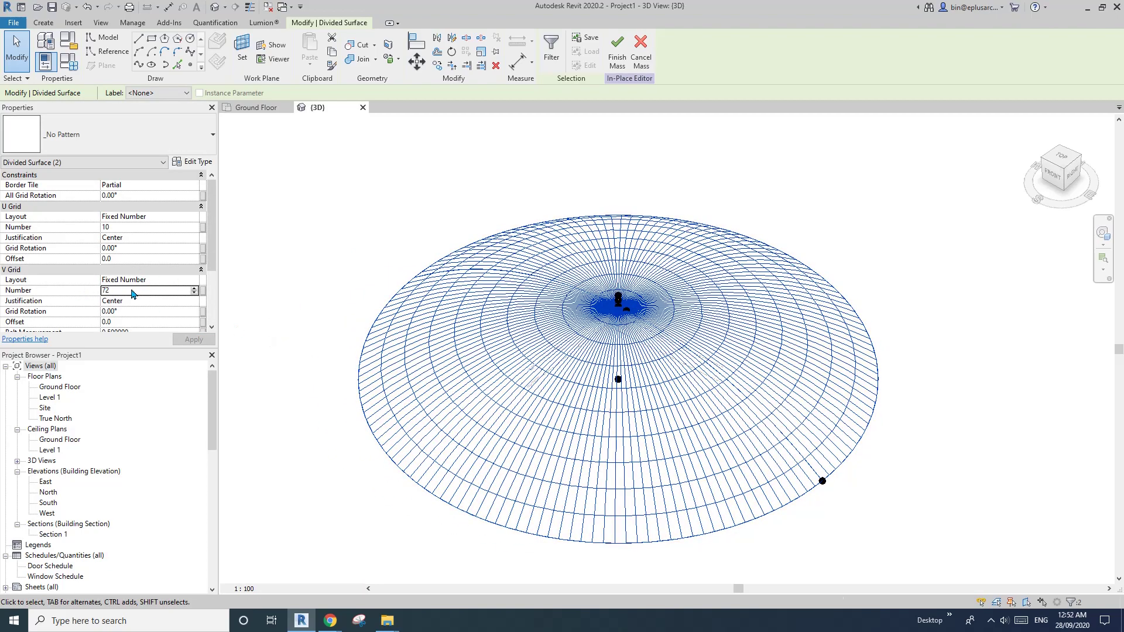
Set the V grid number of the divided dome surfaces to 36
{"action": "double_click", "coordinate": [128, 290]}
{"action": "type", "text": "36"}
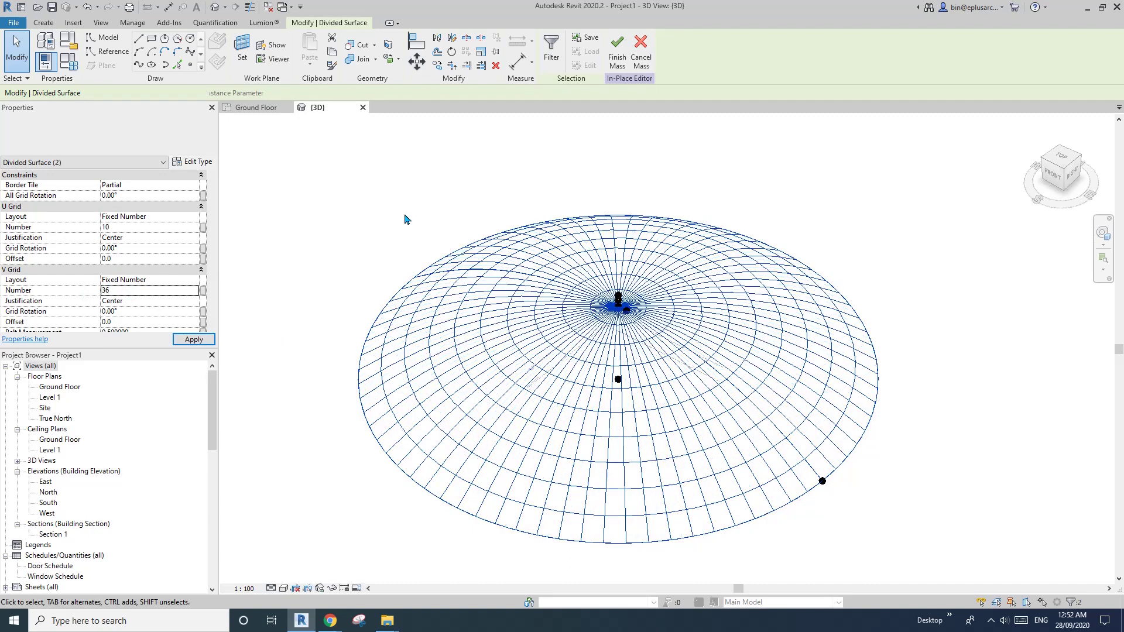
{"action": "middle_click_drag", "start_coordinate": [405, 219], "coordinate": [501, 364], "text": "shift"}
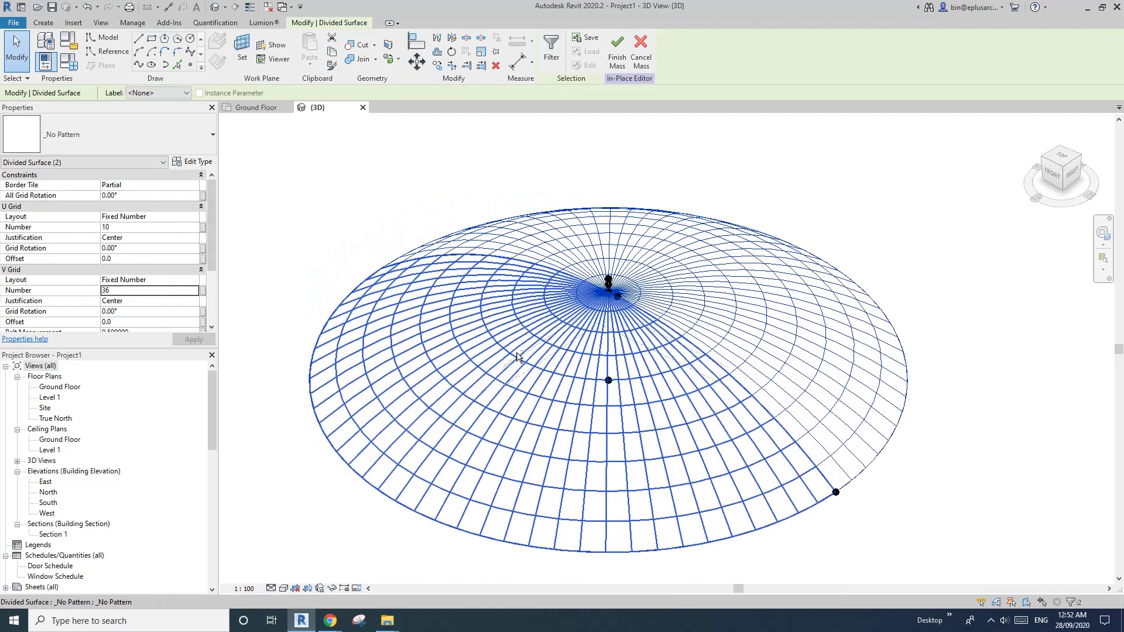
Compare the dome's grid division with the Millennium Dome photos in Chrome and return to Revit
{"action": "mouse_move", "coordinate": [330, 621]}
{"action": "left_click", "coordinate": [369, 576]}
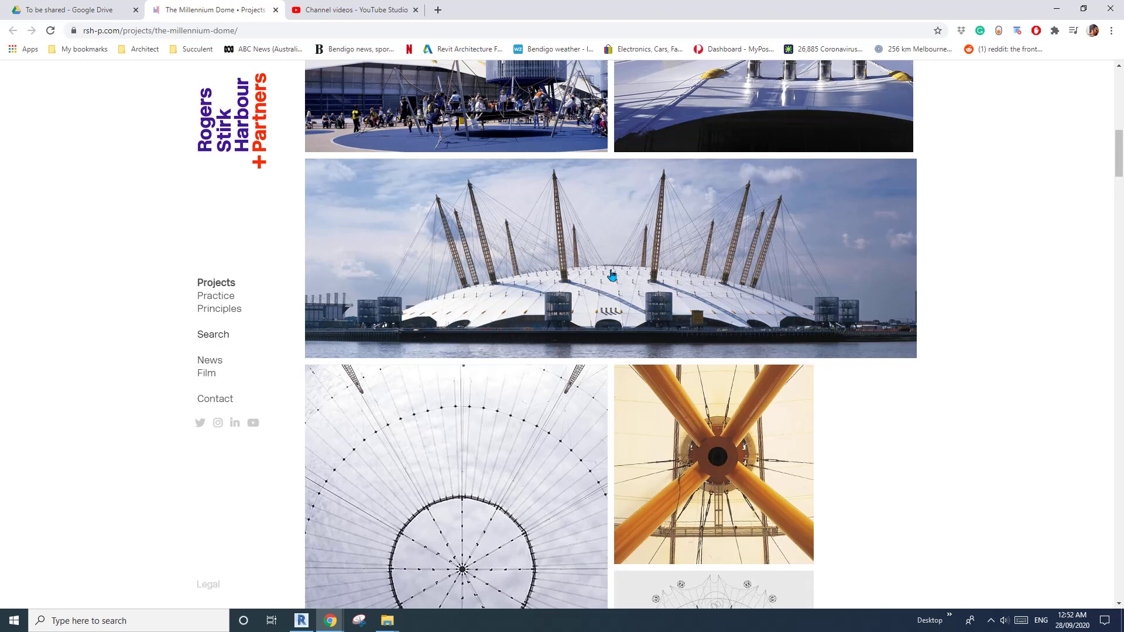
{"action": "left_click", "coordinate": [301, 621]}
Set the U grid number of both divided dome surfaces to 6
{"action": "middle_click_drag", "start_coordinate": [416, 328], "coordinate": [656, 303], "text": "shift"}
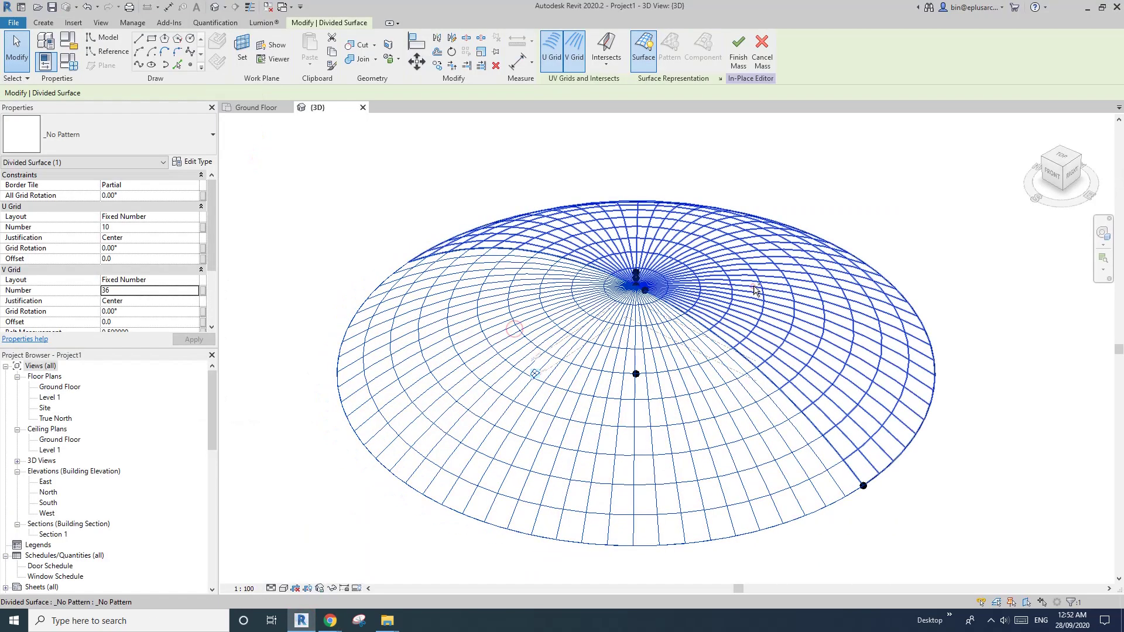
{"action": "left_click", "coordinate": [131, 229]}
{"action": "double_click", "coordinate": [131, 231]}
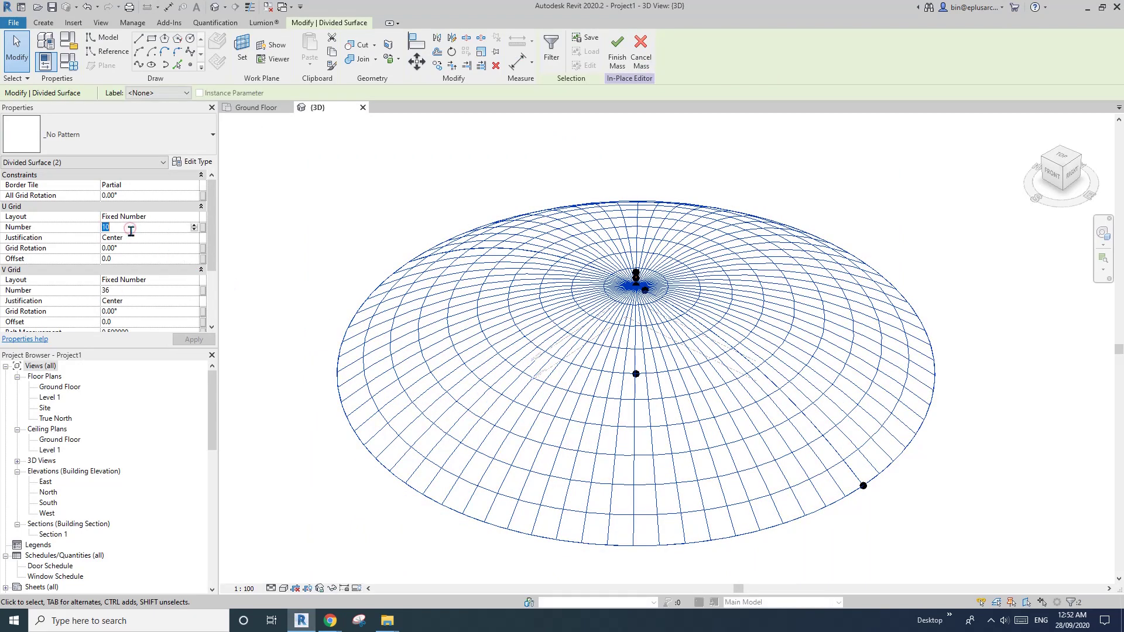
{"action": "type", "text": "6"}
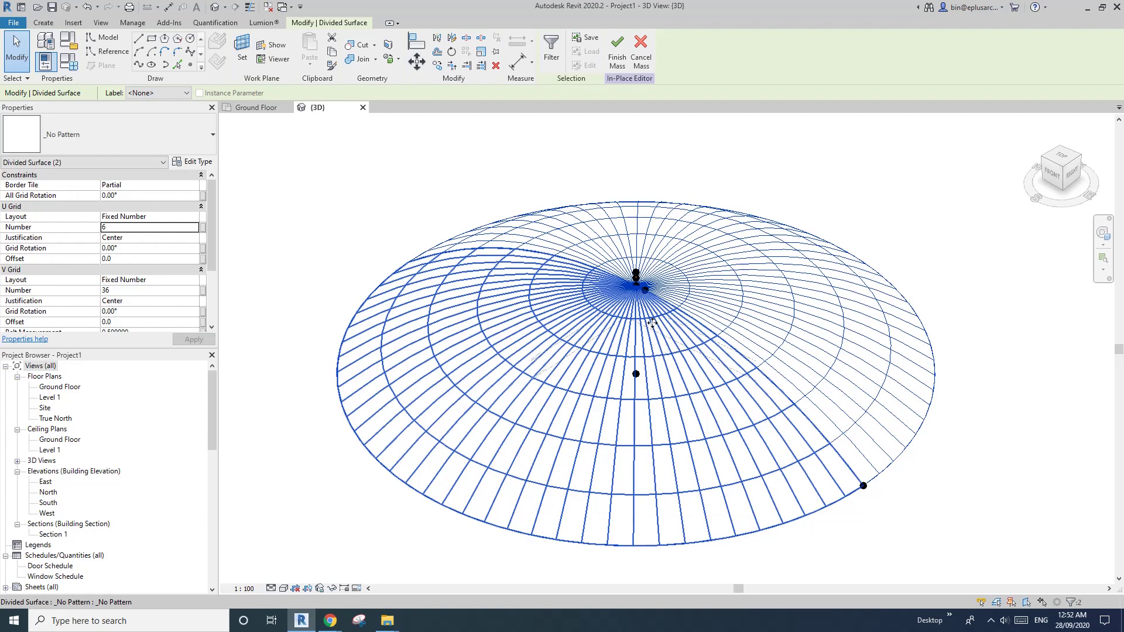
Set the U grid number of both divided dome surfaces to 7 and deselect them
{"action": "double_click", "coordinate": [146, 227]}
{"action": "type", "text": "7"}
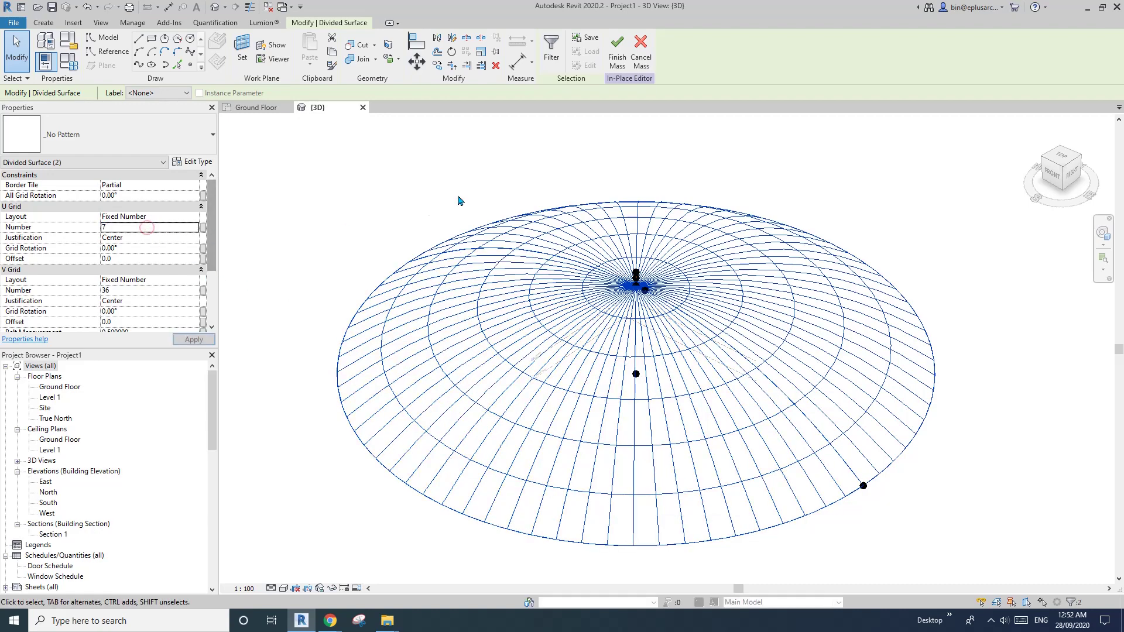
{"action": "left_click", "coordinate": [314, 217]}
{"action": "middle_click_drag", "start_coordinate": [314, 217], "coordinate": [379, 473], "text": "shift"}
{"action": "scroll", "coordinate": [484, 308], "scroll_direction": "down", "scroll_amount": 2}
{"action": "scroll", "coordinate": [420, 465], "scroll_direction": "down", "scroll_amount": 4}
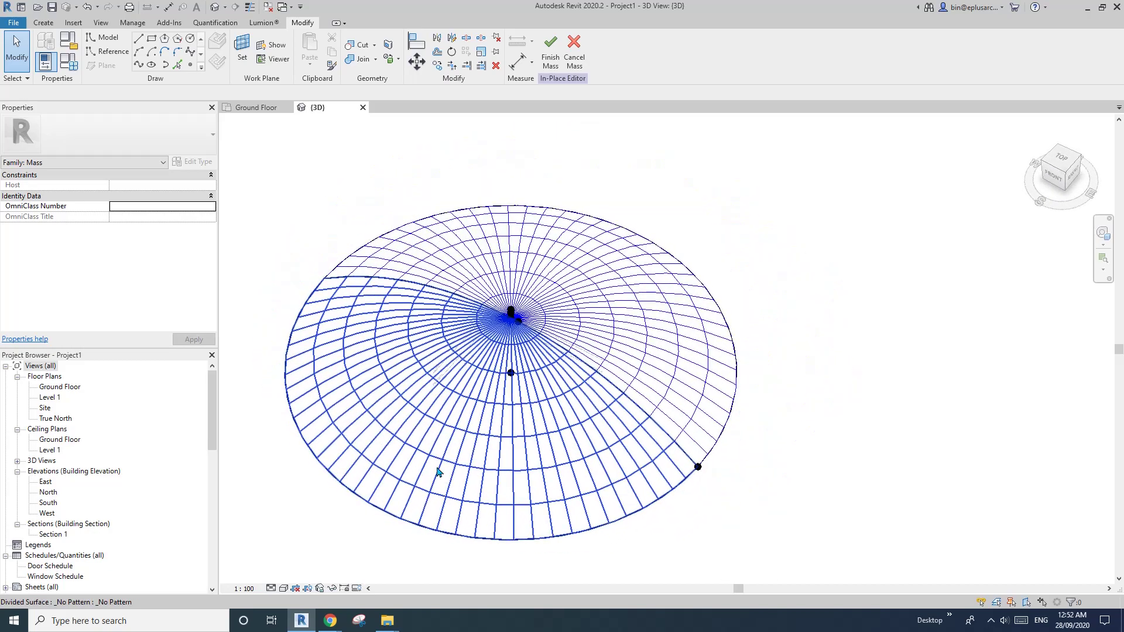
Look at the dome's masts in the Chrome reference photos and return to Revit
{"action": "mouse_move", "coordinate": [331, 626]}
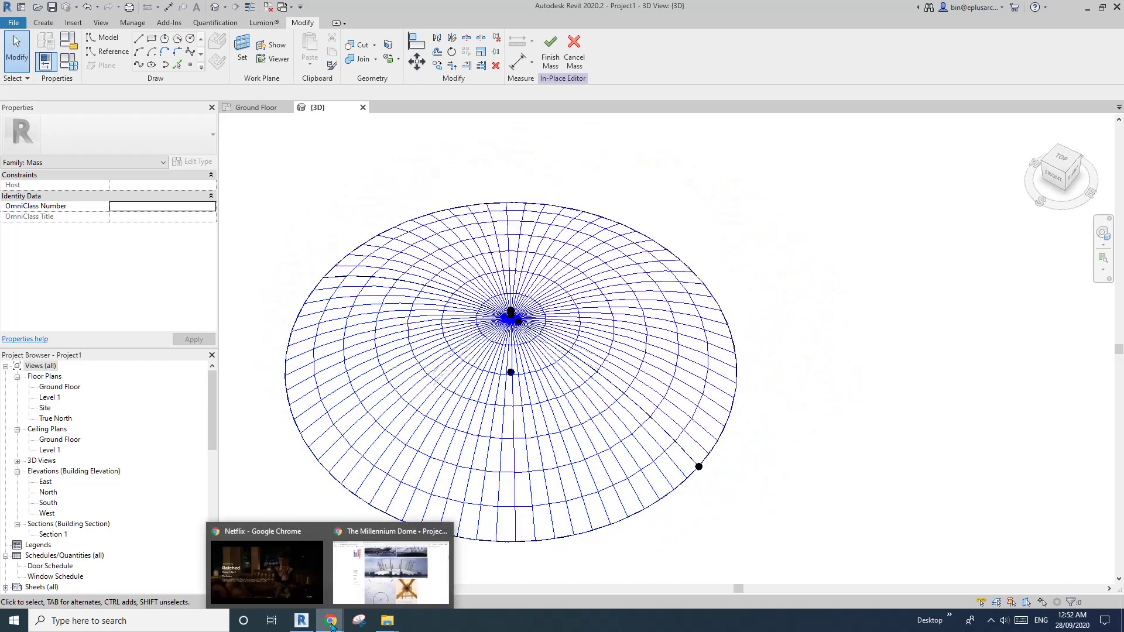
{"action": "left_click", "coordinate": [393, 567]}
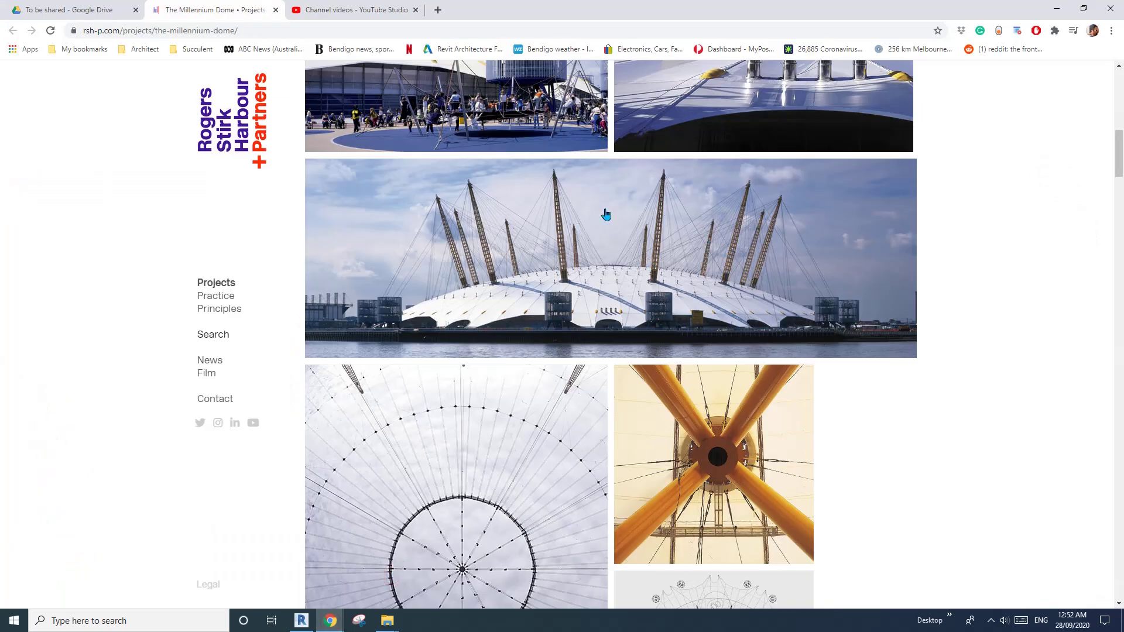
{"action": "left_click", "coordinate": [330, 620]}
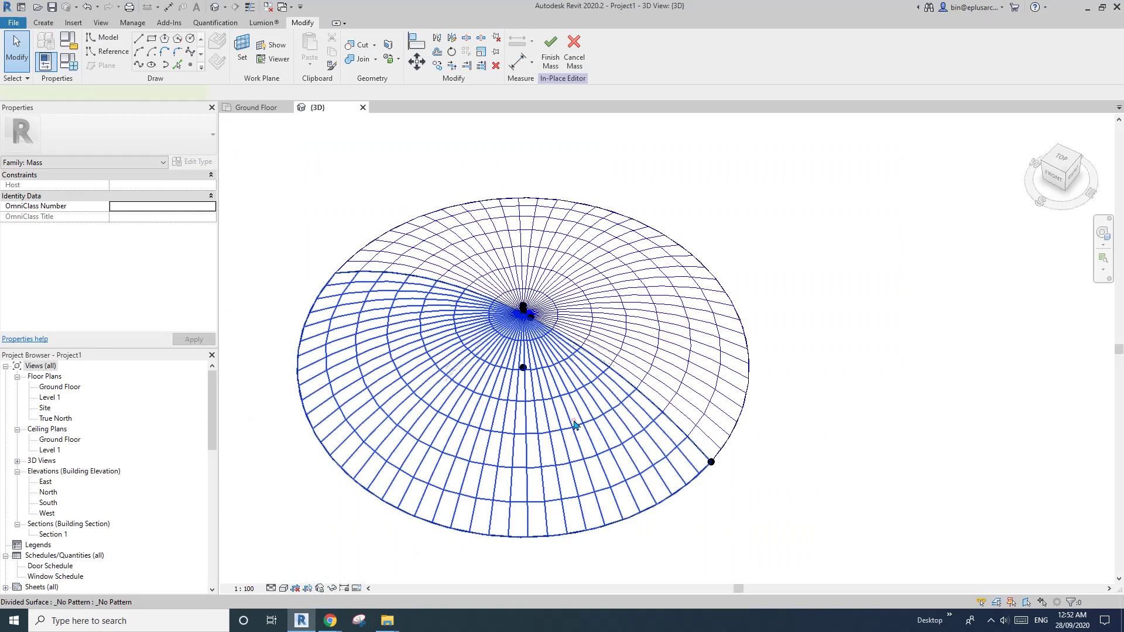
Temporarily hide both divided surfaces of the dome in the 3D view
{"action": "left_click", "coordinate": [576, 426]}
{"action": "key", "text": "h"}
{"action": "key", "text": "h"}
{"action": "left_click", "coordinate": [638, 309]}
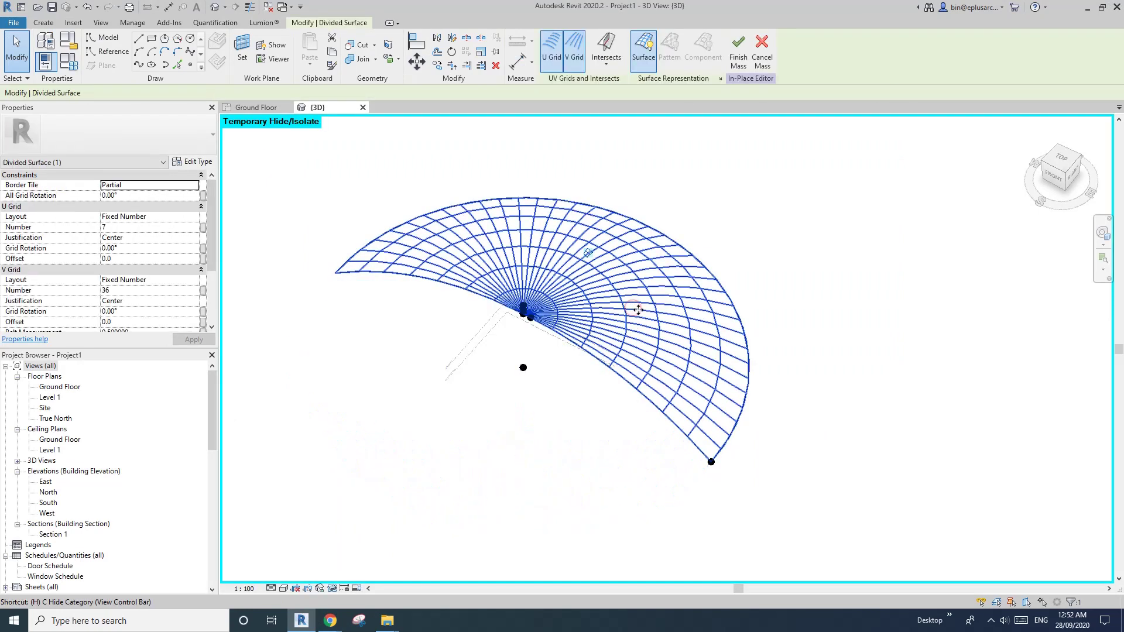
{"action": "key", "text": "h"}
{"action": "key", "text": "h"}
Temporarily hide the dome form, leaving the reference points and curved reference line
{"action": "middle_click_drag", "start_coordinate": [612, 399], "coordinate": [632, 389], "text": "shift"}
{"action": "left_click", "coordinate": [633, 391]}
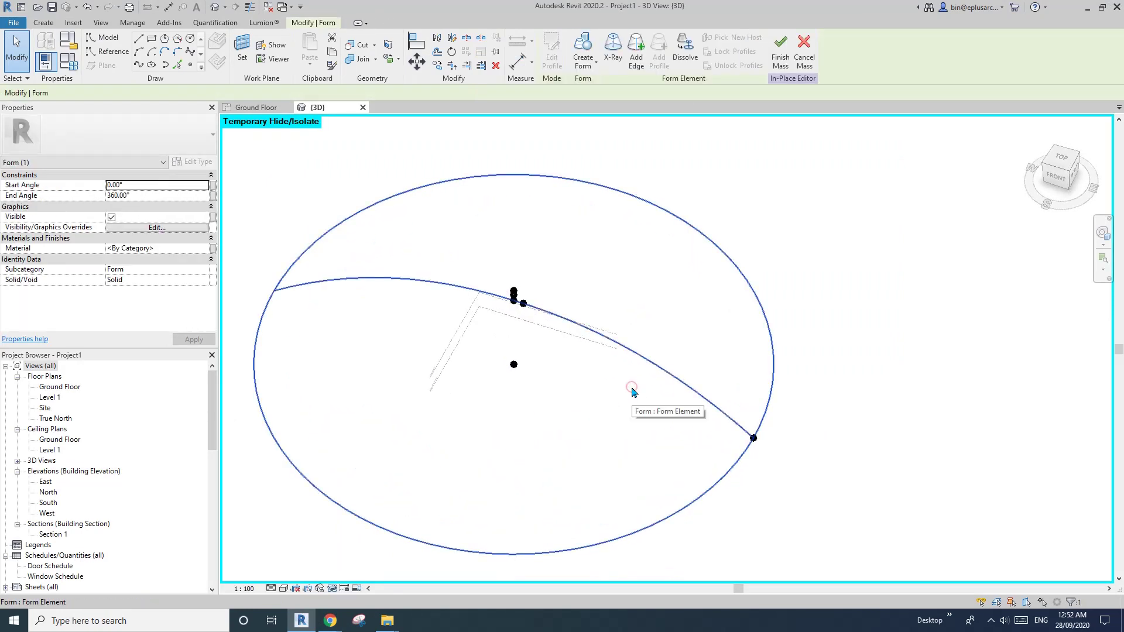
{"action": "key", "text": "h"}
{"action": "key", "text": "h"}
{"action": "middle_click_drag", "start_coordinate": [531, 345], "coordinate": [534, 367], "text": "shift"}
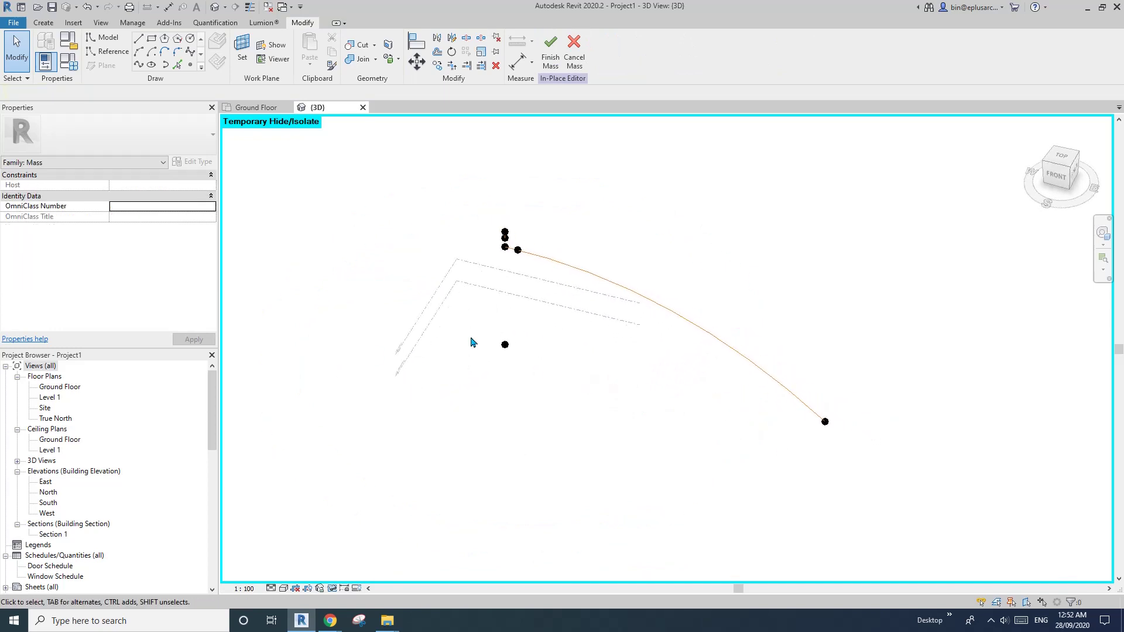
Prepare a reference circle drawn on the work plane, using the horizontal plane of the dome's base centre point as work plane
{"action": "left_click", "coordinate": [190, 38]}
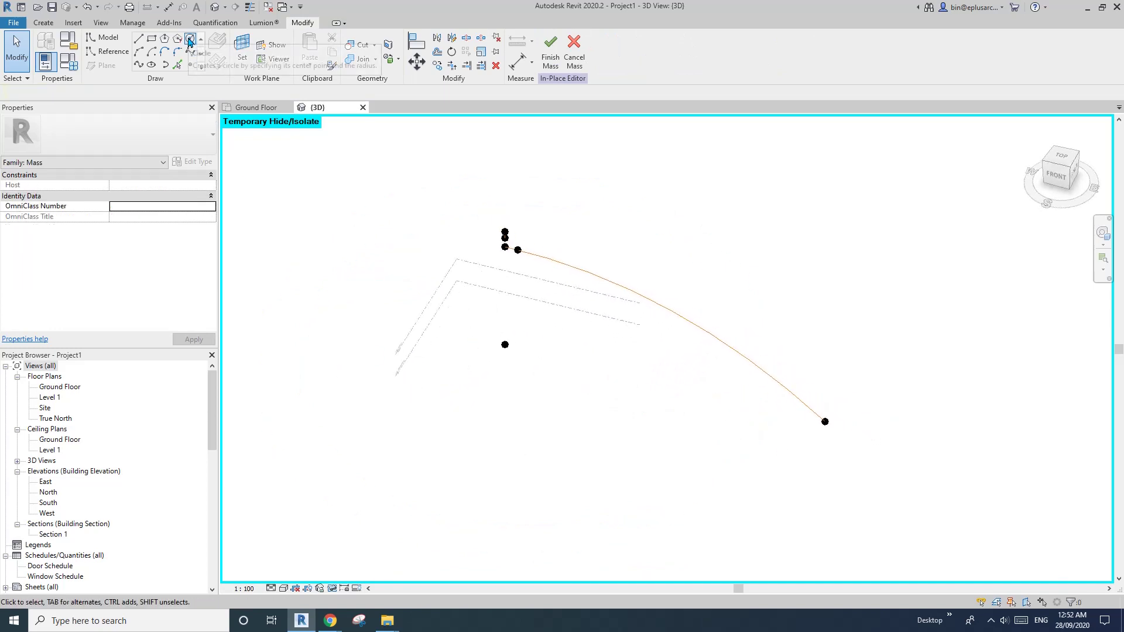
{"action": "left_click", "coordinate": [189, 38]}
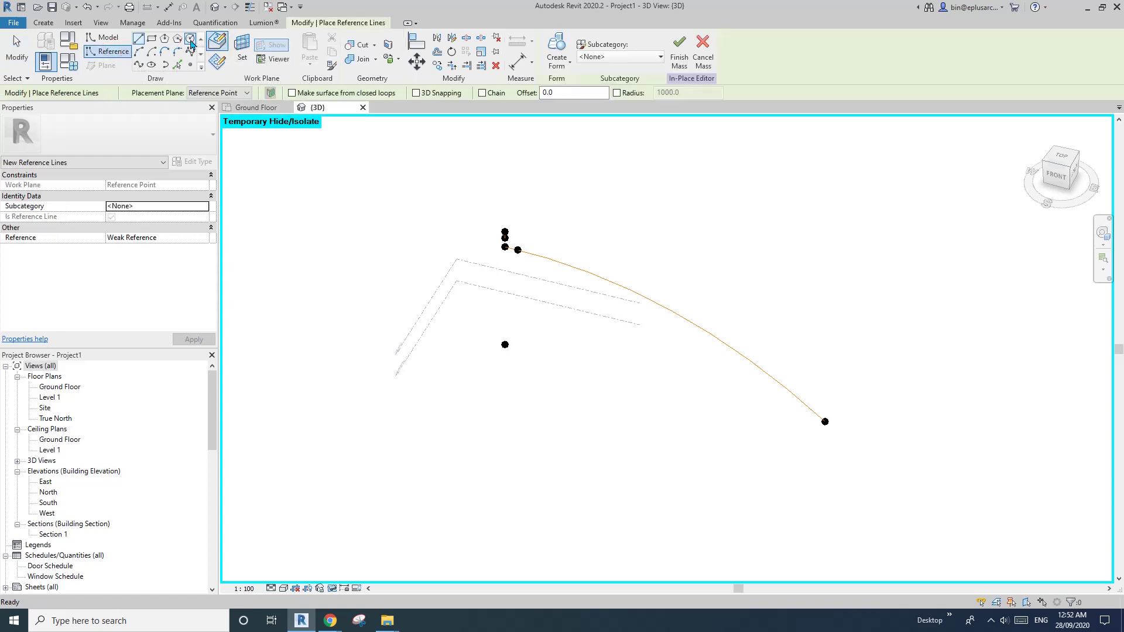
{"action": "left_click", "coordinate": [218, 62]}
{"action": "left_click", "coordinate": [218, 62]}
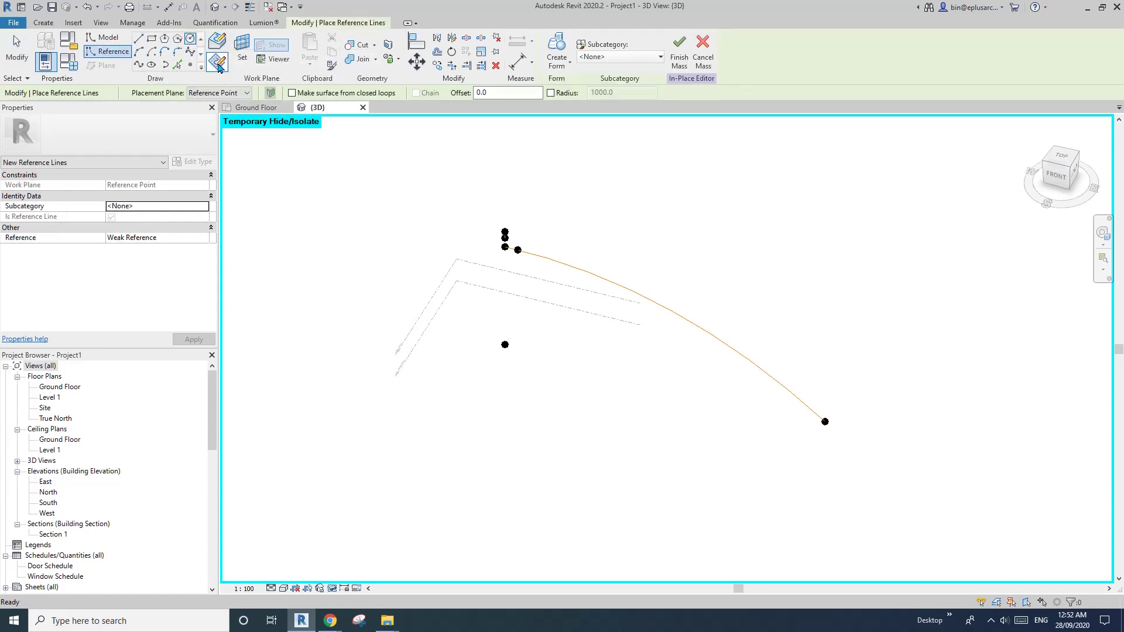
{"action": "left_click", "coordinate": [240, 57]}
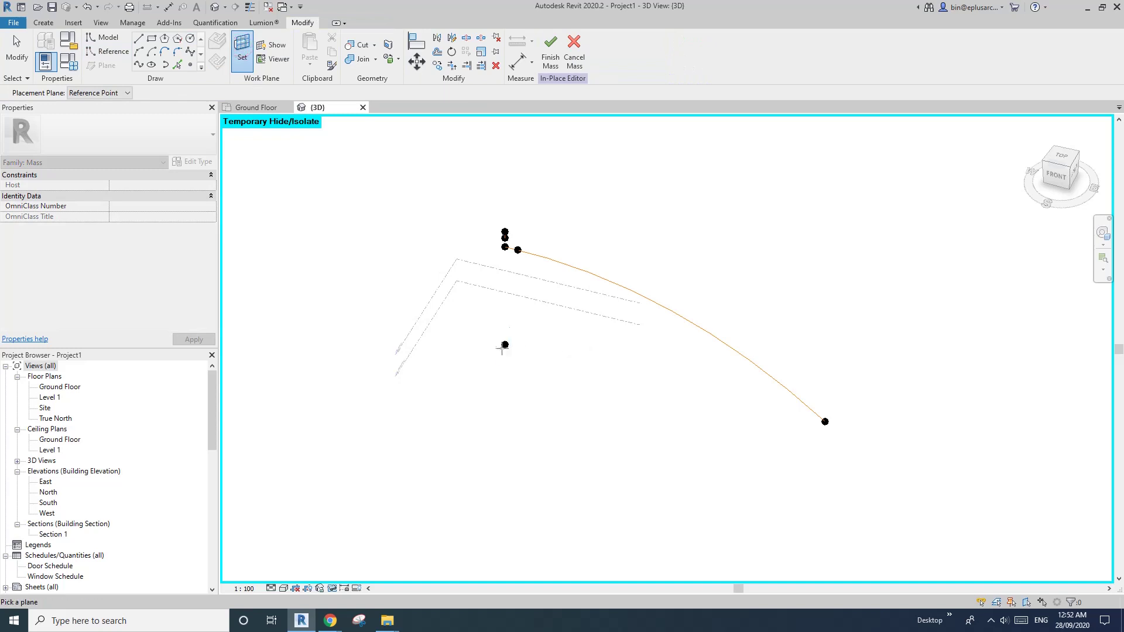
{"action": "key", "text": "Tab"}
{"action": "left_click", "coordinate": [504, 345]}
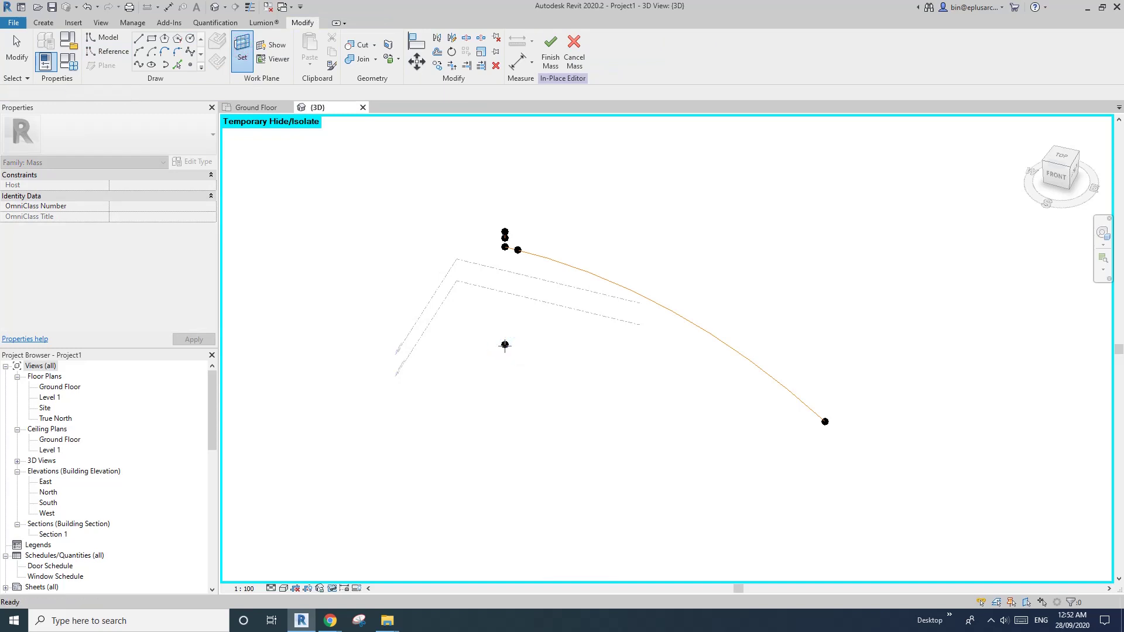
Draw a reference circle of about 26000 mm radius centred on the base centre point and make its radius dimension permanent
{"action": "left_click", "coordinate": [504, 344]}
{"action": "left_click", "coordinate": [667, 302]}
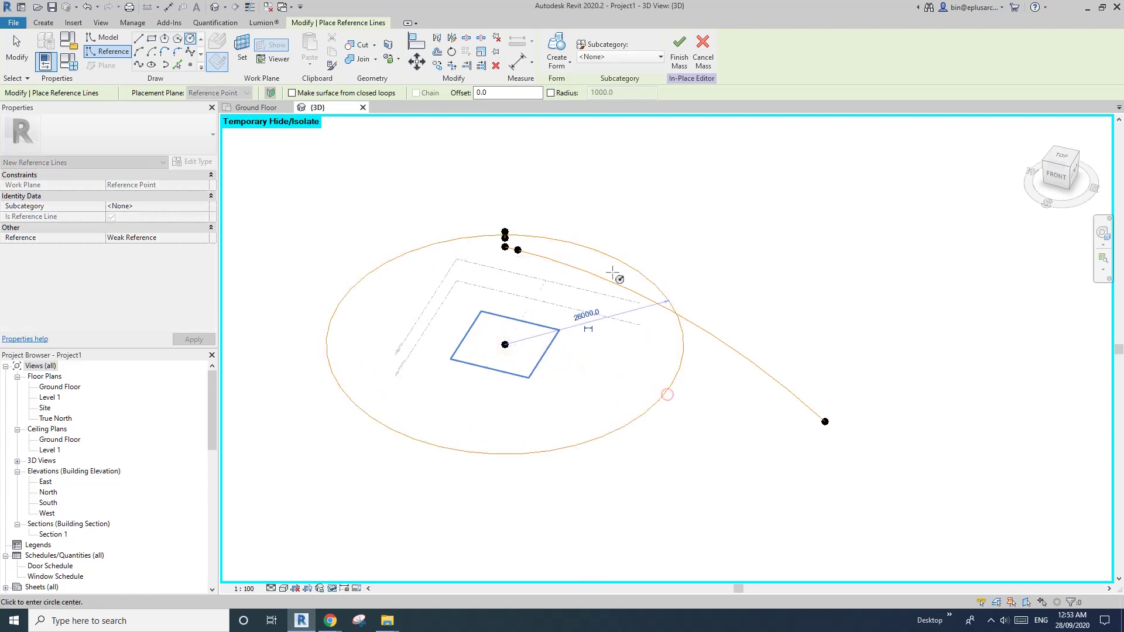
{"action": "key", "text": "Escape"}
{"action": "key", "text": "Escape"}
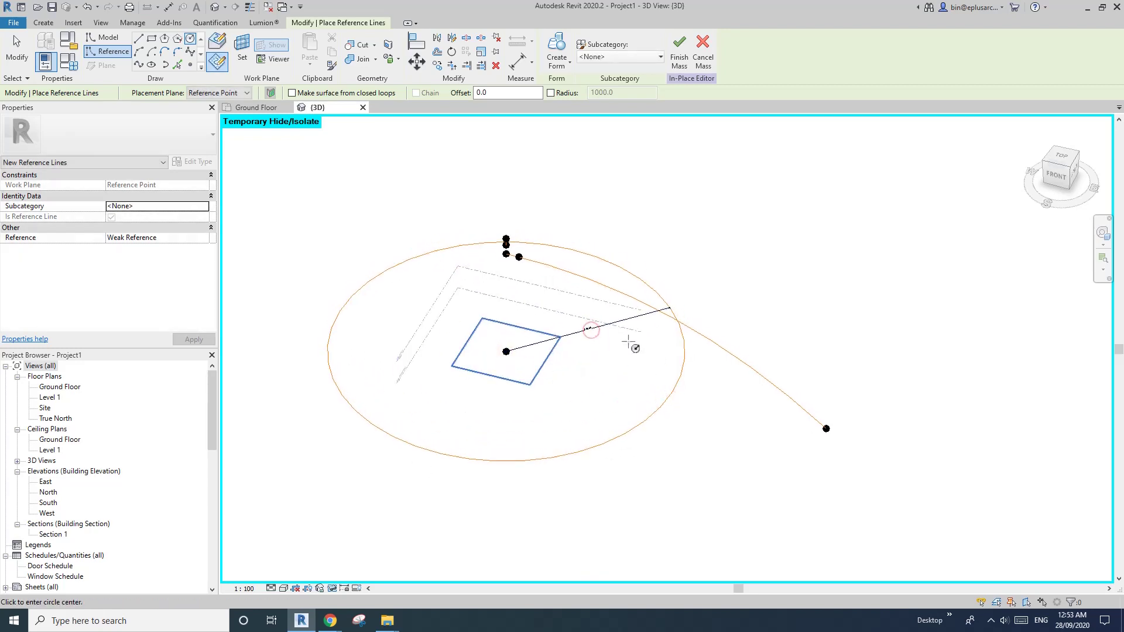
Label the reference circle's radius dimension with a new instance family parameter named R2
{"action": "left_click", "coordinate": [593, 334]}
{"action": "scroll", "coordinate": [607, 344], "scroll_direction": "up", "scroll_amount": 2}
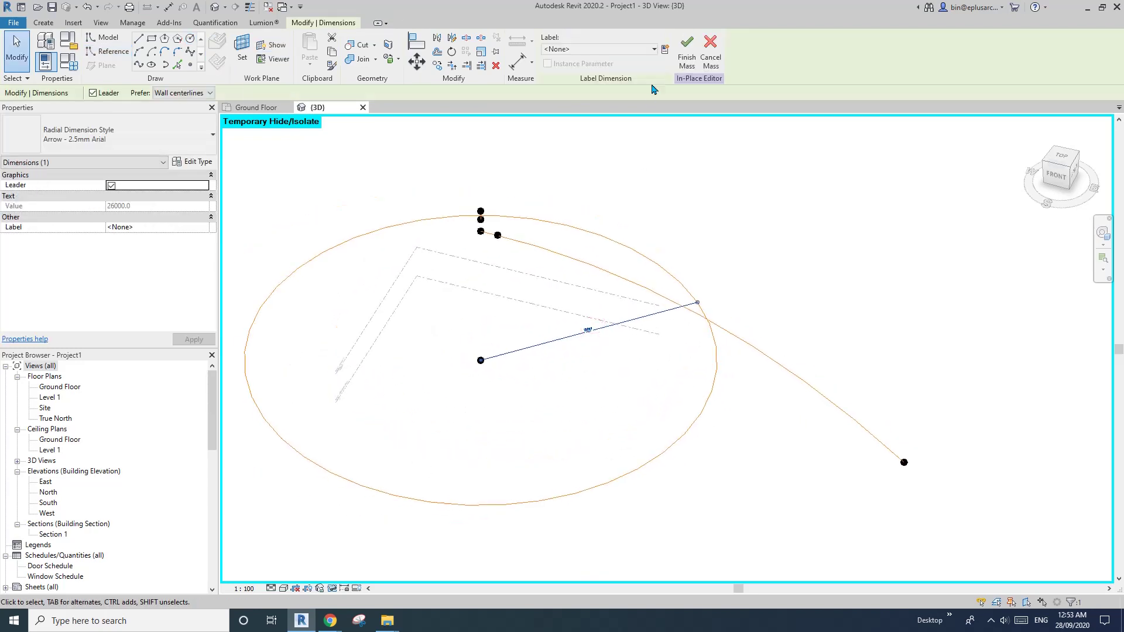
{"action": "left_click", "coordinate": [666, 51]}
{"action": "type", "text": "R2"}
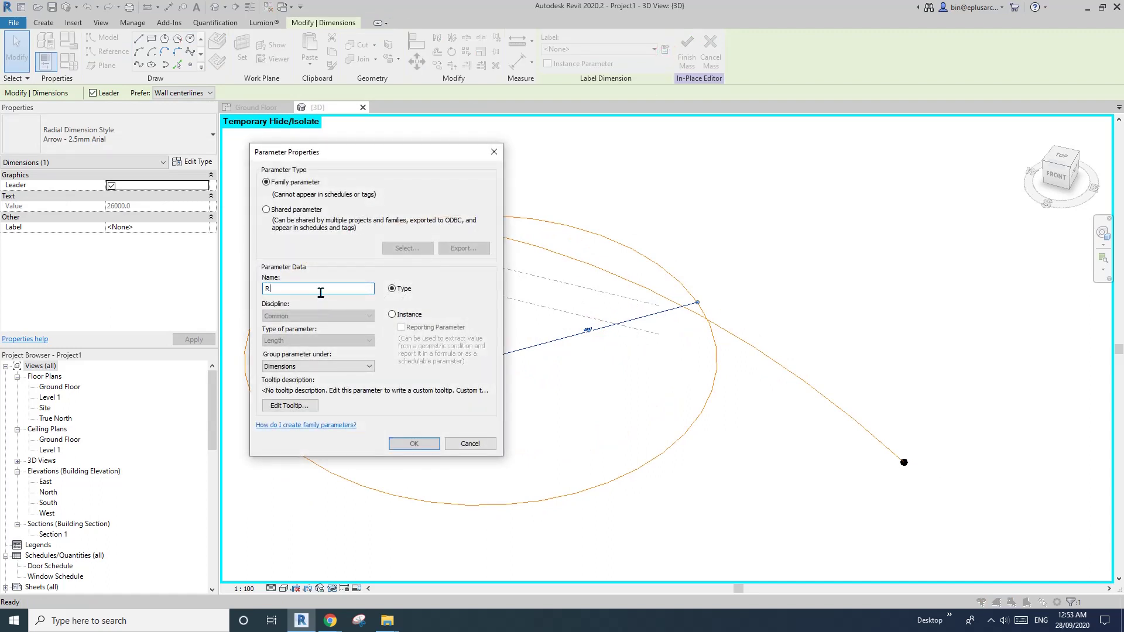
{"action": "left_click", "coordinate": [392, 314]}
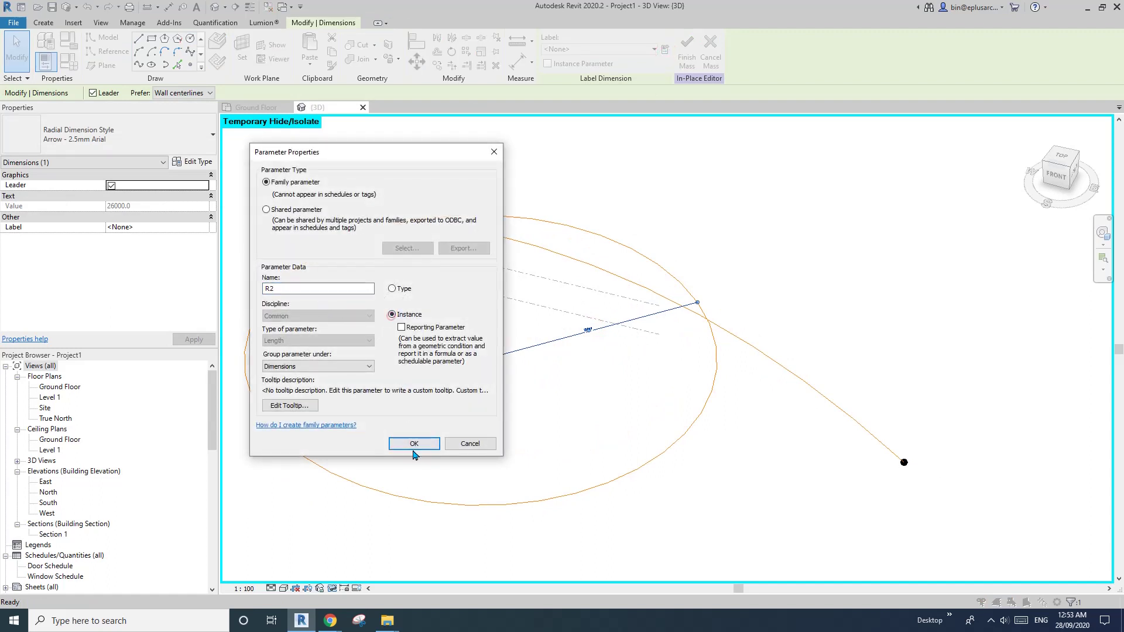
{"action": "left_click", "coordinate": [414, 443]}
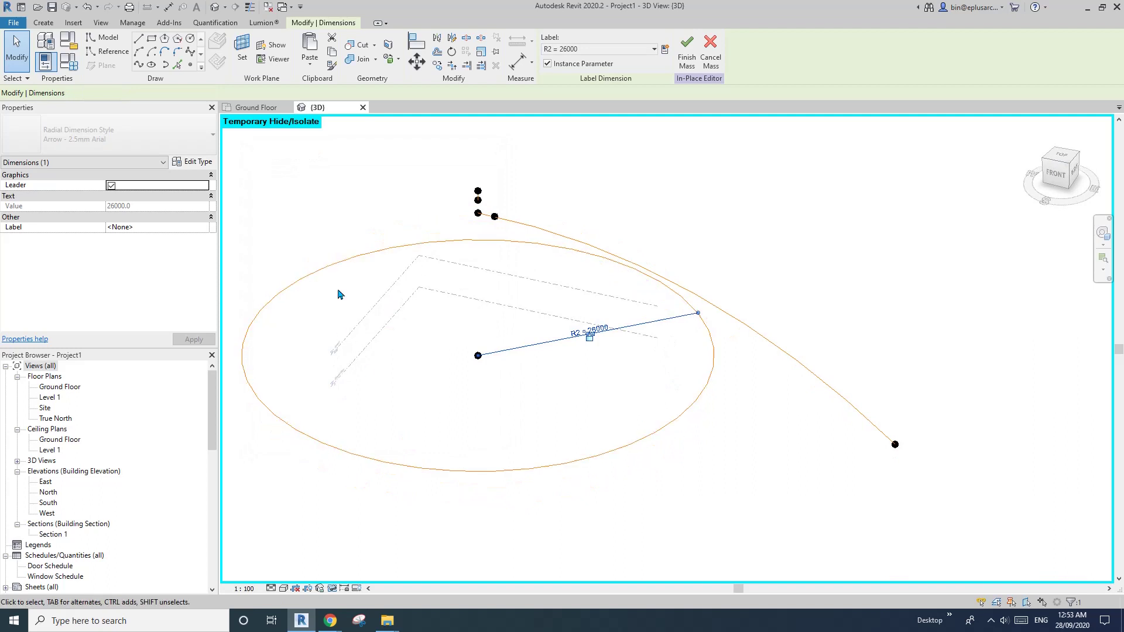
Divide the reference circle's path into a fixed number of 12 nodes
{"action": "middle_click_drag", "start_coordinate": [338, 294], "coordinate": [441, 319], "text": "shift"}
{"action": "left_click", "coordinate": [384, 286]}
{"action": "left_click", "coordinate": [370, 273]}
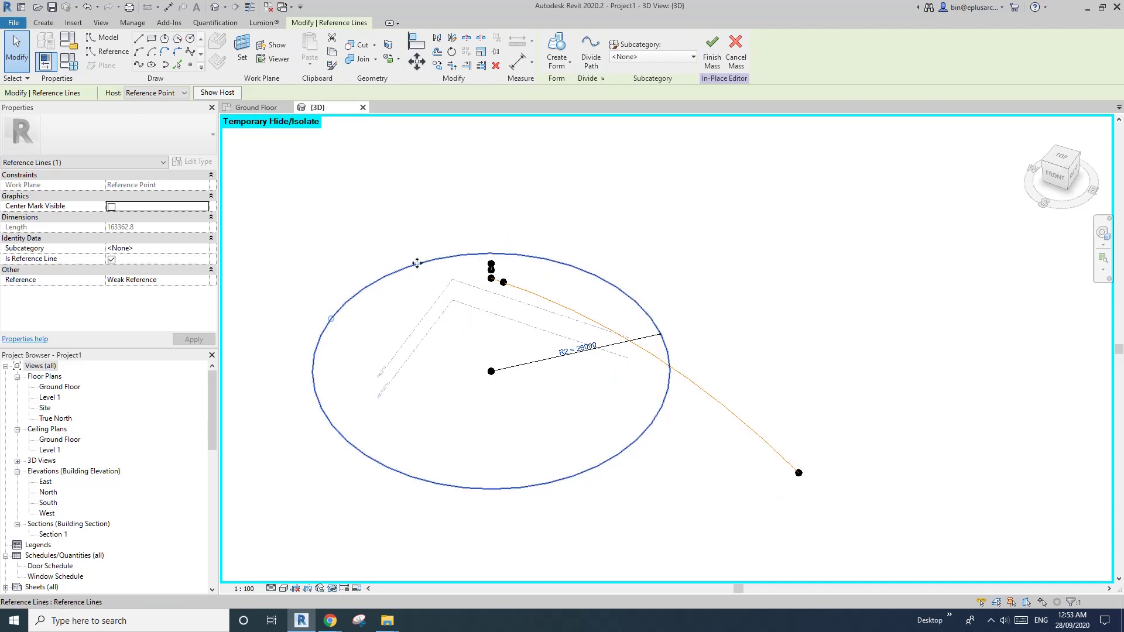
{"action": "middle_click_drag", "start_coordinate": [413, 261], "coordinate": [446, 262]}
{"action": "left_click", "coordinate": [590, 51]}
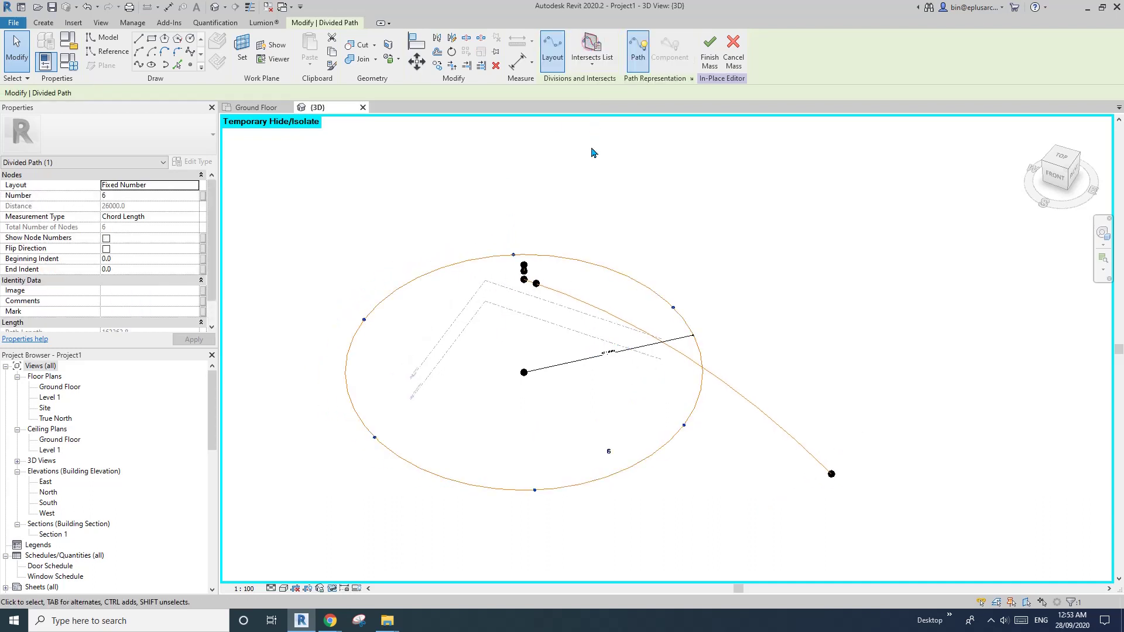
{"action": "left_click", "coordinate": [177, 198]}
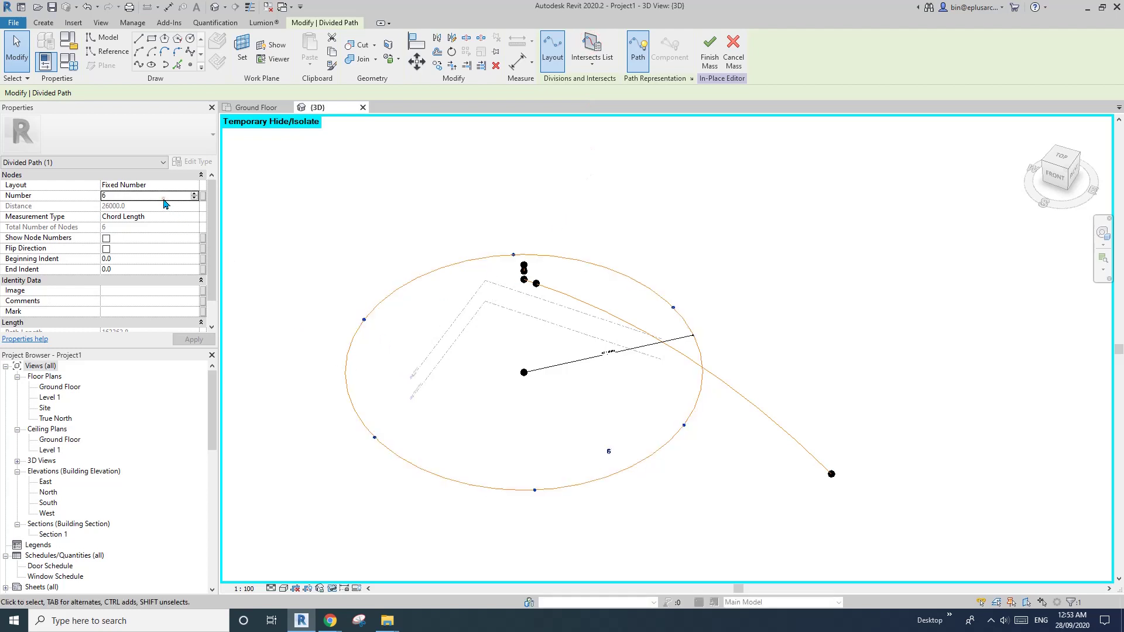
{"action": "type", "text": "12"}
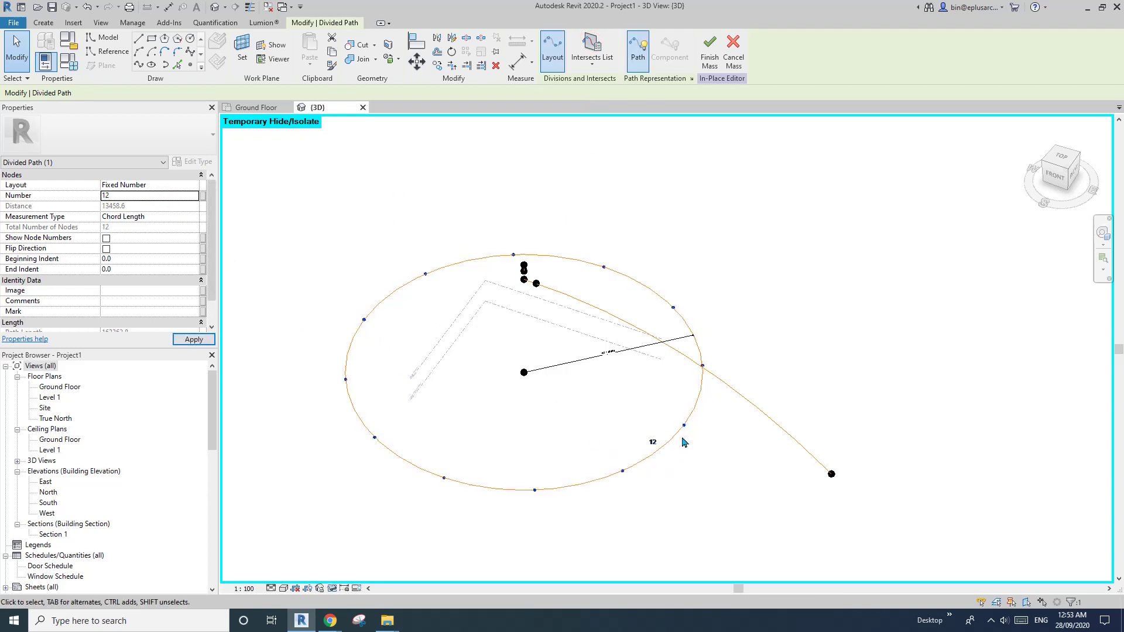
{"action": "scroll", "coordinate": [603, 423], "scroll_direction": "down", "scroll_amount": 2}
{"action": "left_click", "coordinate": [647, 492]}
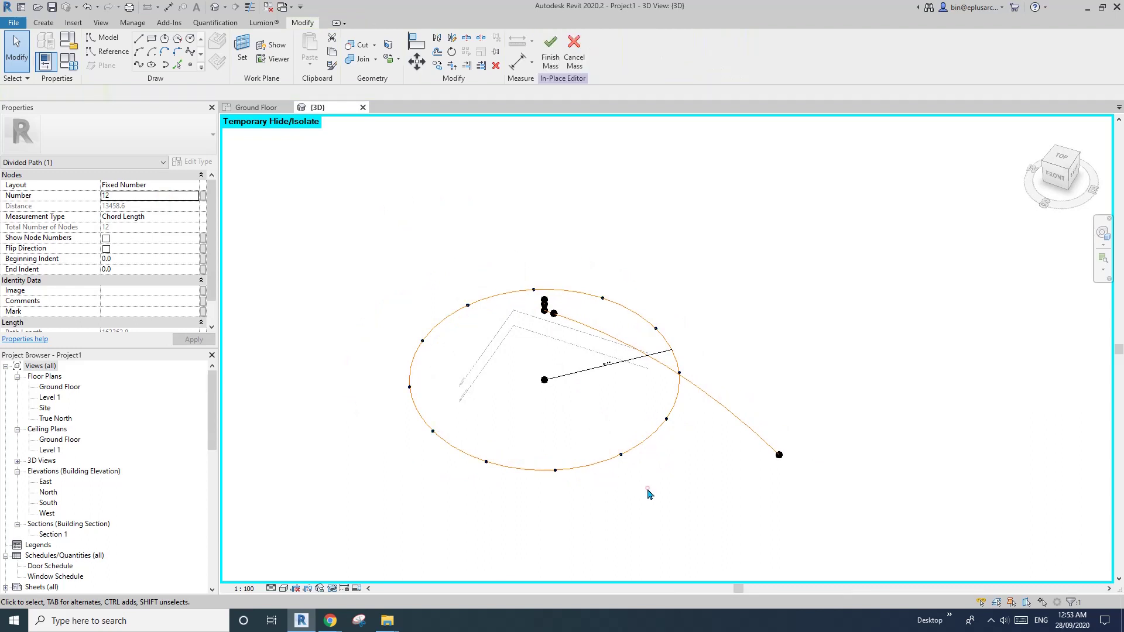
{"action": "middle_click_drag", "start_coordinate": [648, 492], "coordinate": [610, 401], "text": "shift"}
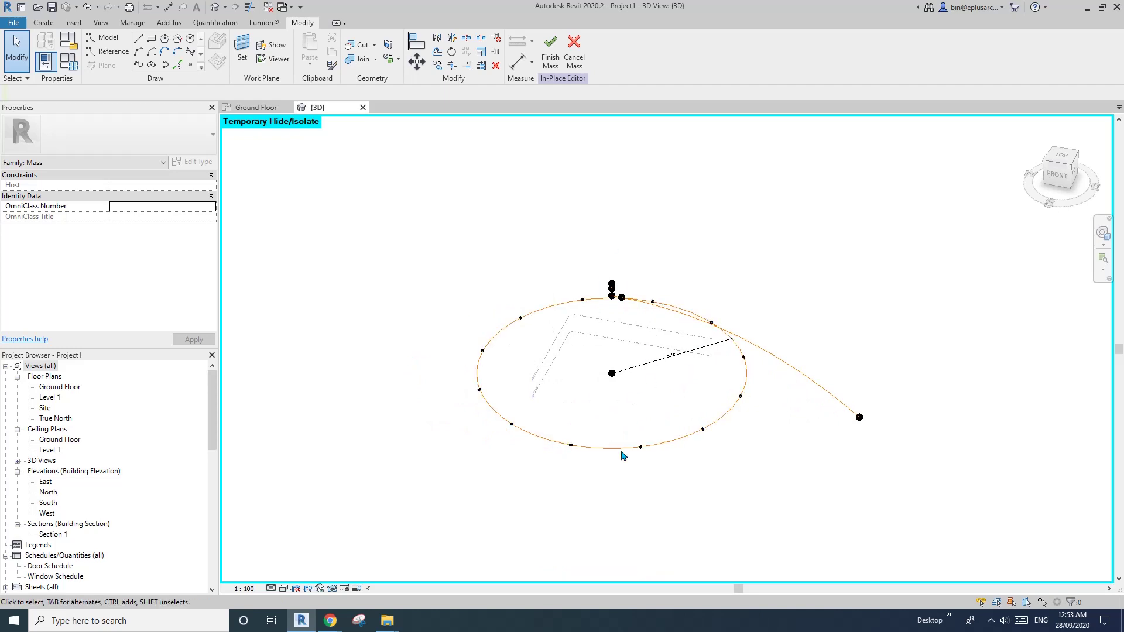
{"action": "scroll", "coordinate": [647, 419], "scroll_direction": "up", "scroll_amount": 1}
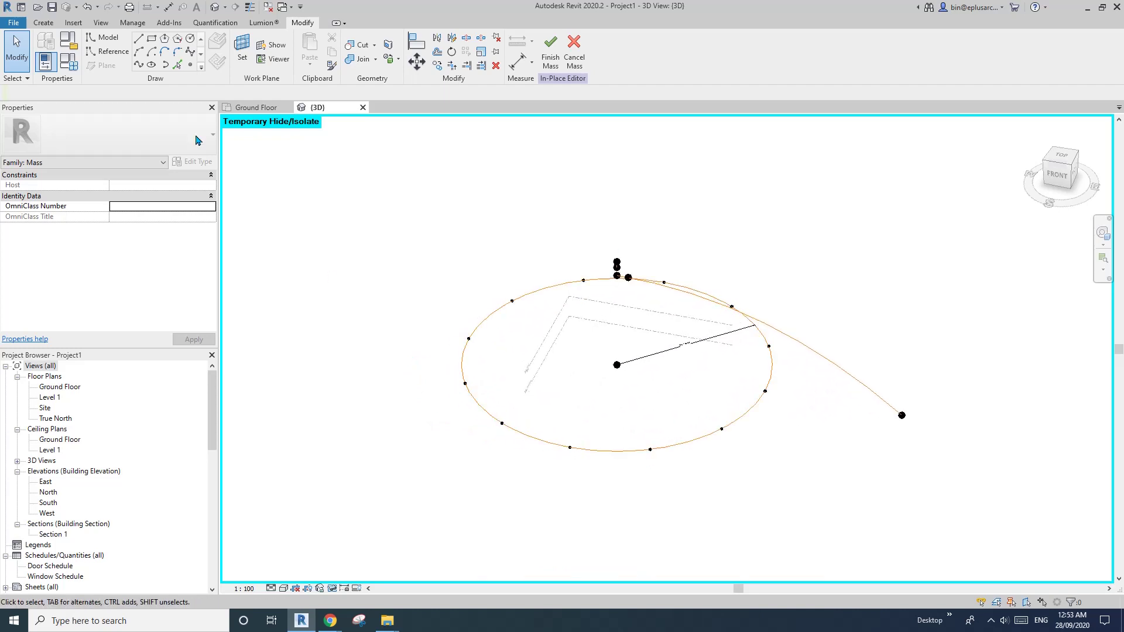
Create a new family from the Metric Generic Model Adaptive template
{"action": "left_click", "coordinate": [14, 23]}
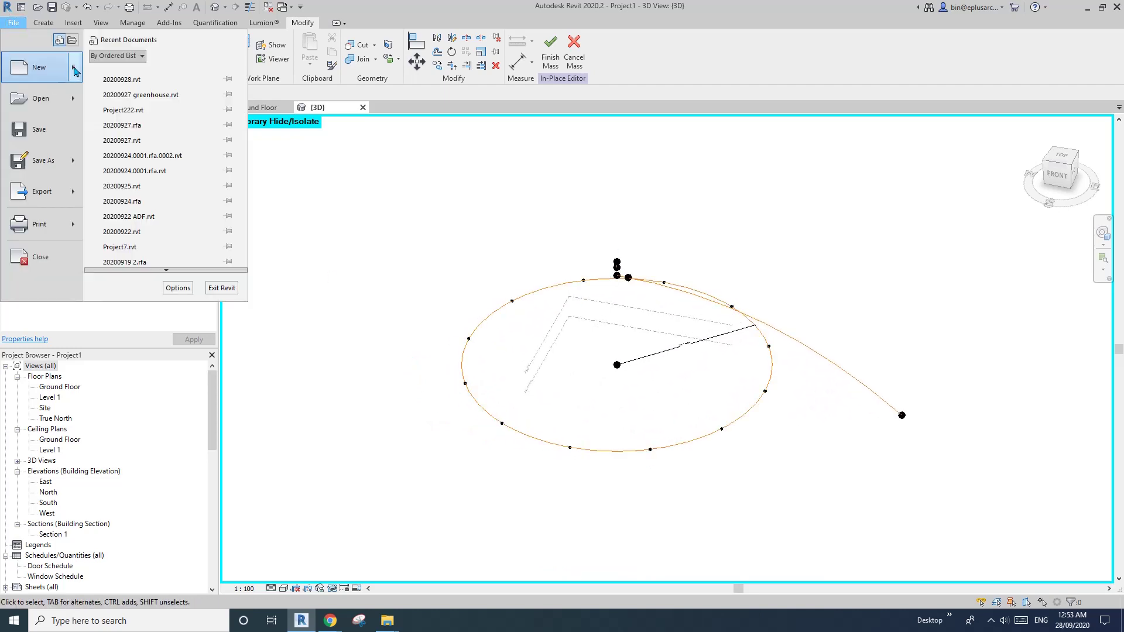
{"action": "mouse_move", "coordinate": [74, 71]}
{"action": "left_click", "coordinate": [131, 101]}
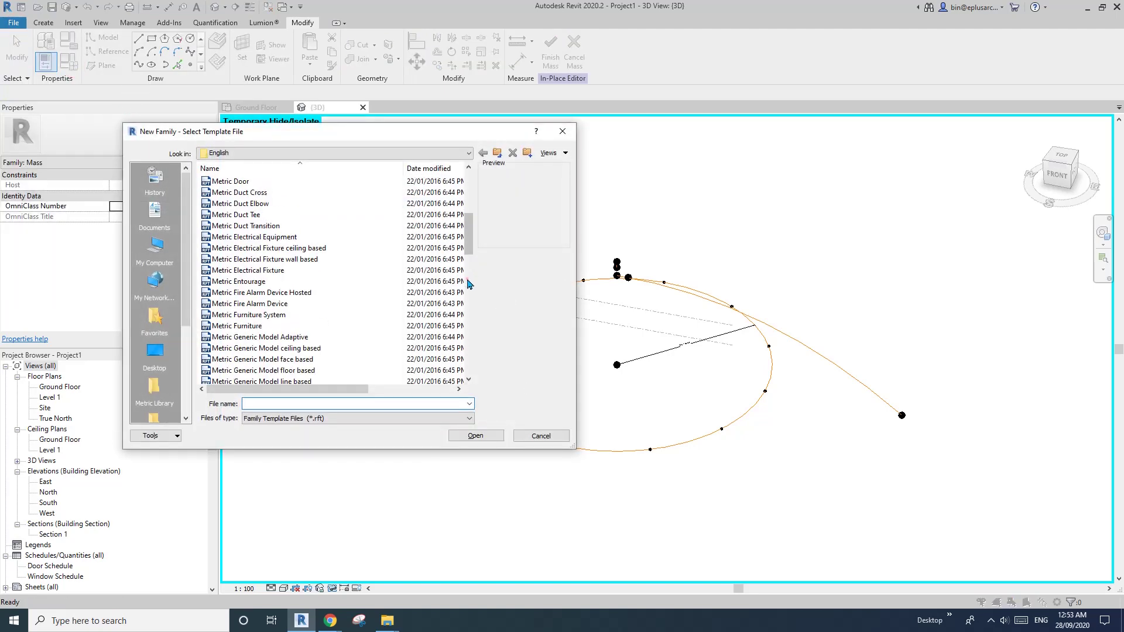
{"action": "left_click", "coordinate": [285, 336]}
{"action": "left_click", "coordinate": [481, 433]}
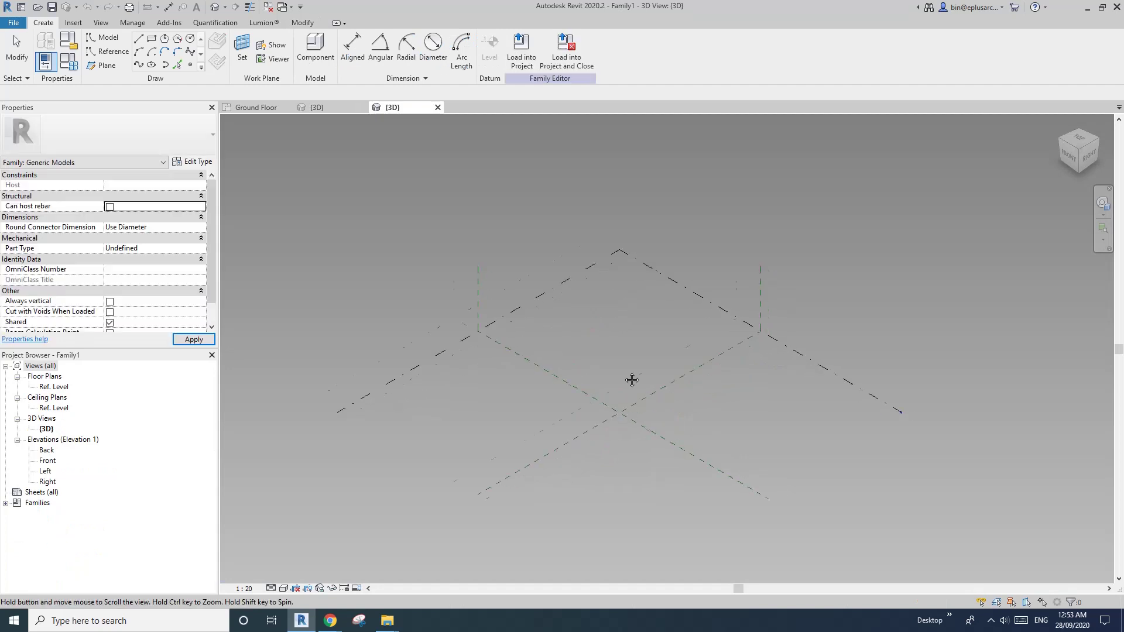
Place a reference point on the reference level, just off the intersection of the two centre reference planes
{"action": "left_click", "coordinate": [190, 65]}
{"action": "scroll", "coordinate": [559, 318], "scroll_direction": "up", "scroll_amount": 2}
{"action": "left_click", "coordinate": [594, 361]}
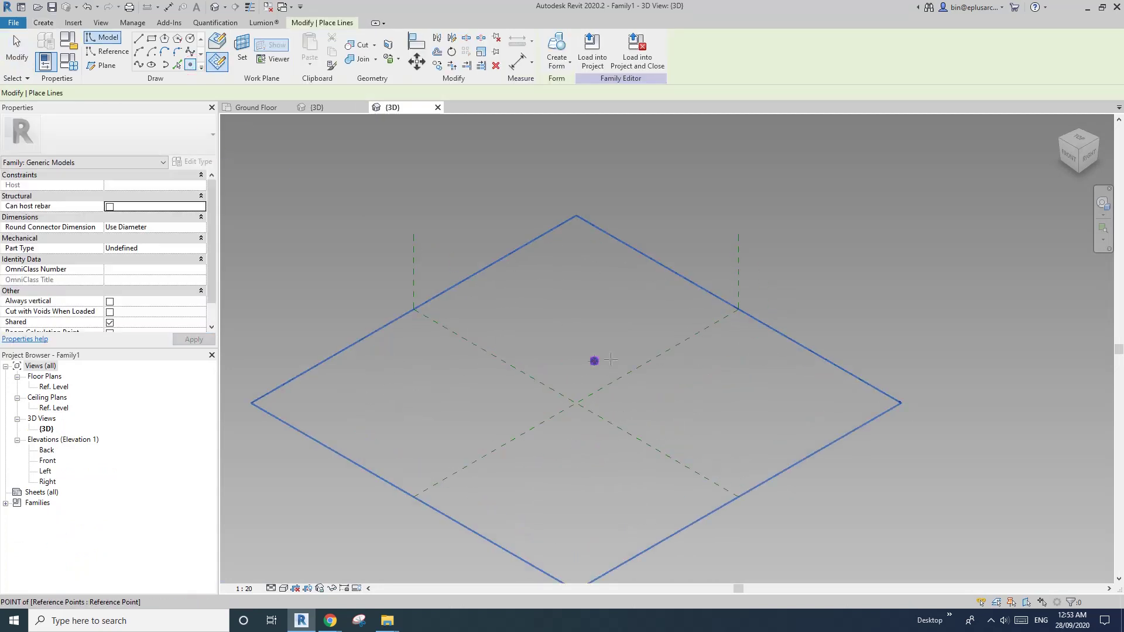
{"action": "scroll", "coordinate": [716, 398], "scroll_direction": "up", "scroll_amount": 2}
{"action": "key", "text": "Escape"}
{"action": "key", "text": "Escape"}
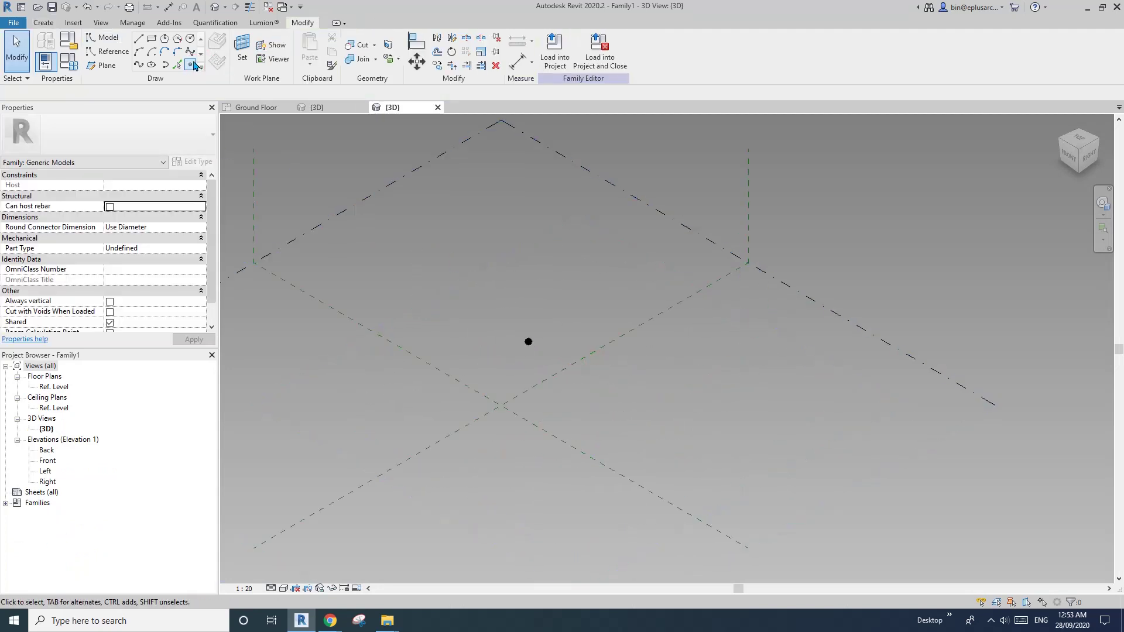
Place a second reference point on top of the first, hosted on the first point's horizontal plane
{"action": "left_click", "coordinate": [194, 65]}
{"action": "left_click", "coordinate": [241, 48]}
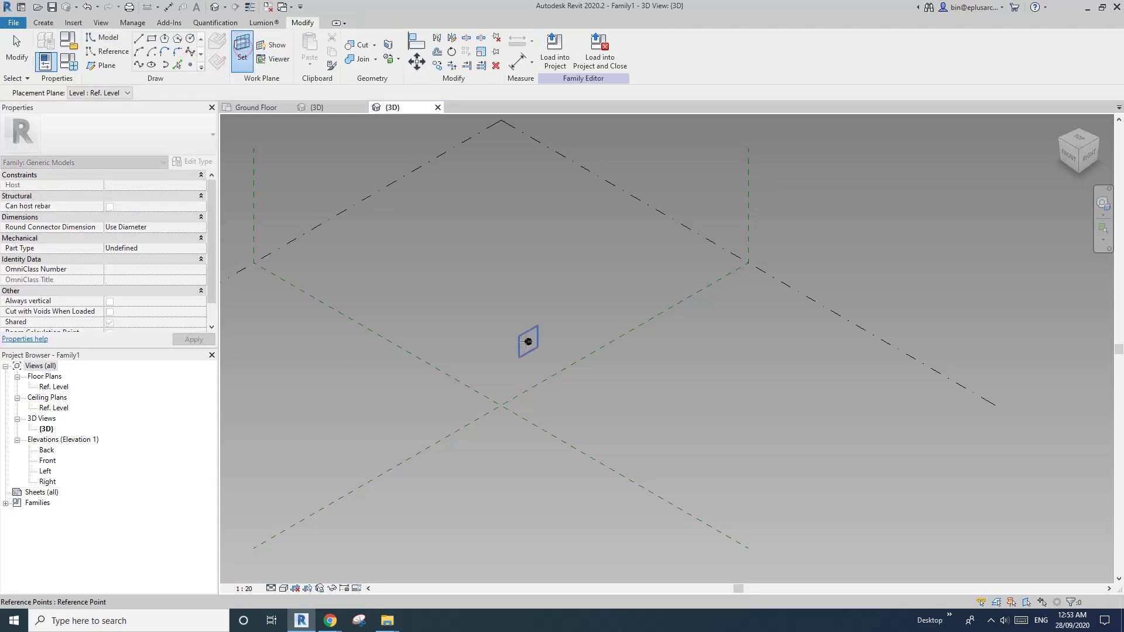
{"action": "left_click", "coordinate": [529, 341]}
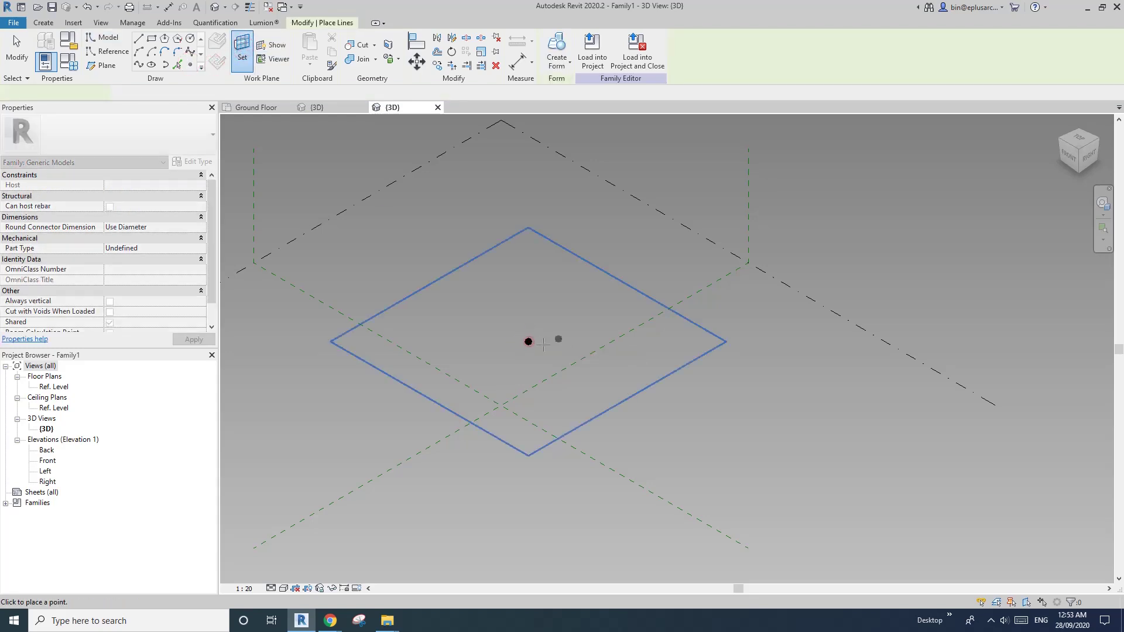
{"action": "left_click", "coordinate": [528, 342]}
{"action": "left_click", "coordinate": [618, 346]}
{"action": "key", "text": "Escape"}
{"action": "key", "text": "Escape"}
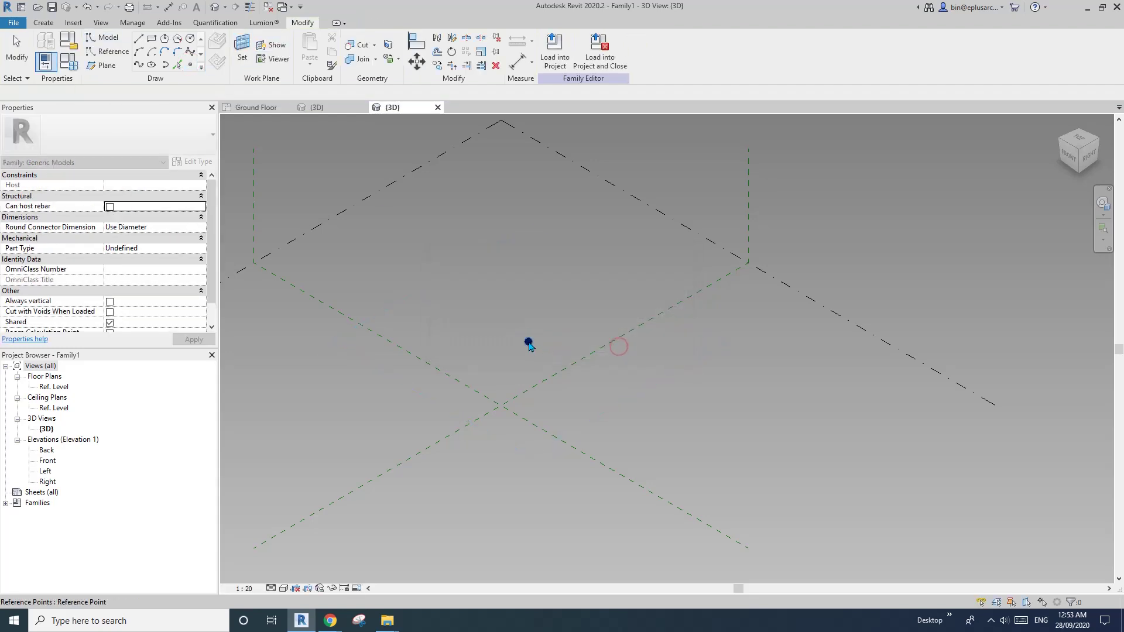
Raise the hosted point about 7183 mm above the base point and associate its offset with a new type parameter SH
{"action": "left_click", "coordinate": [529, 341]}
{"action": "middle_click_drag", "start_coordinate": [529, 342], "coordinate": [524, 363]}
{"action": "left_click_drag", "start_coordinate": [525, 332], "coordinate": [524, 198]}
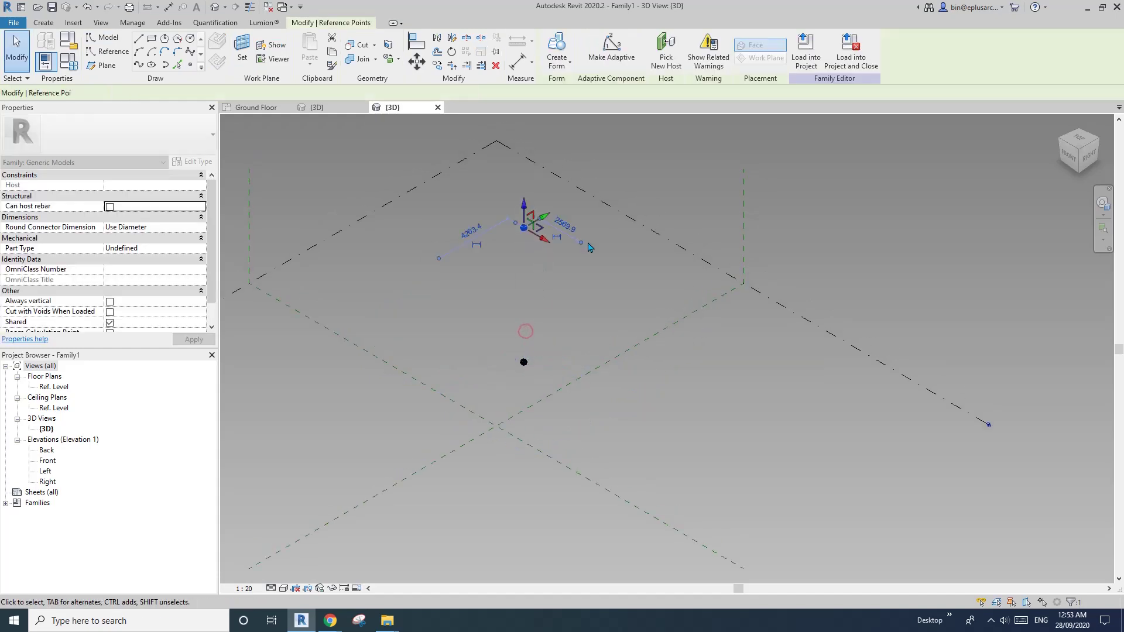
{"action": "left_click", "coordinate": [201, 306]}
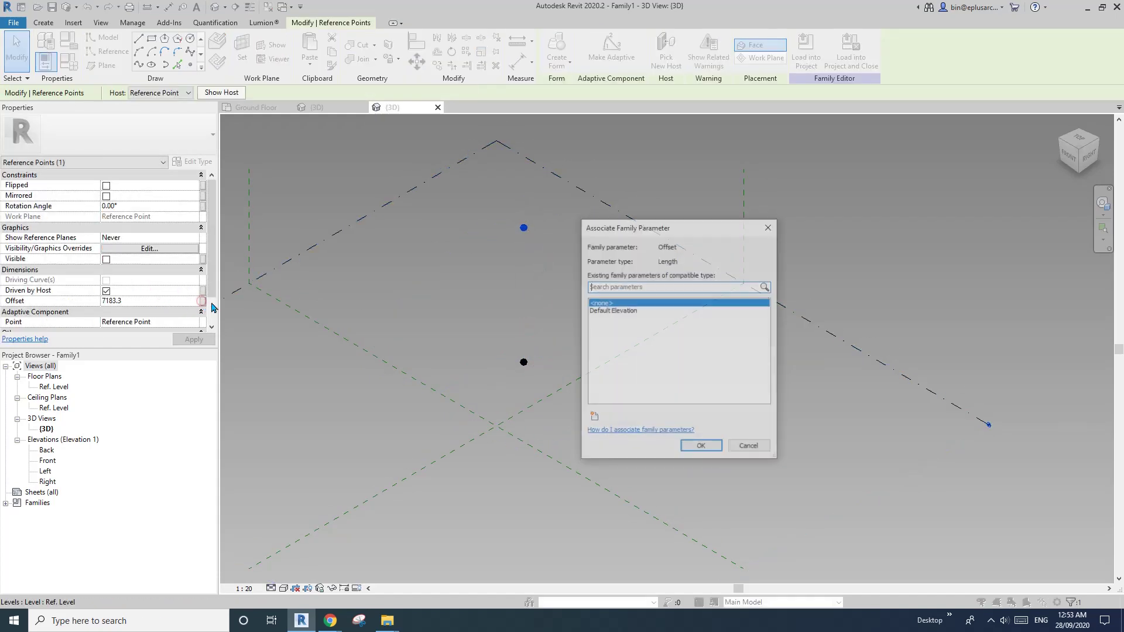
{"action": "left_click", "coordinate": [593, 417]}
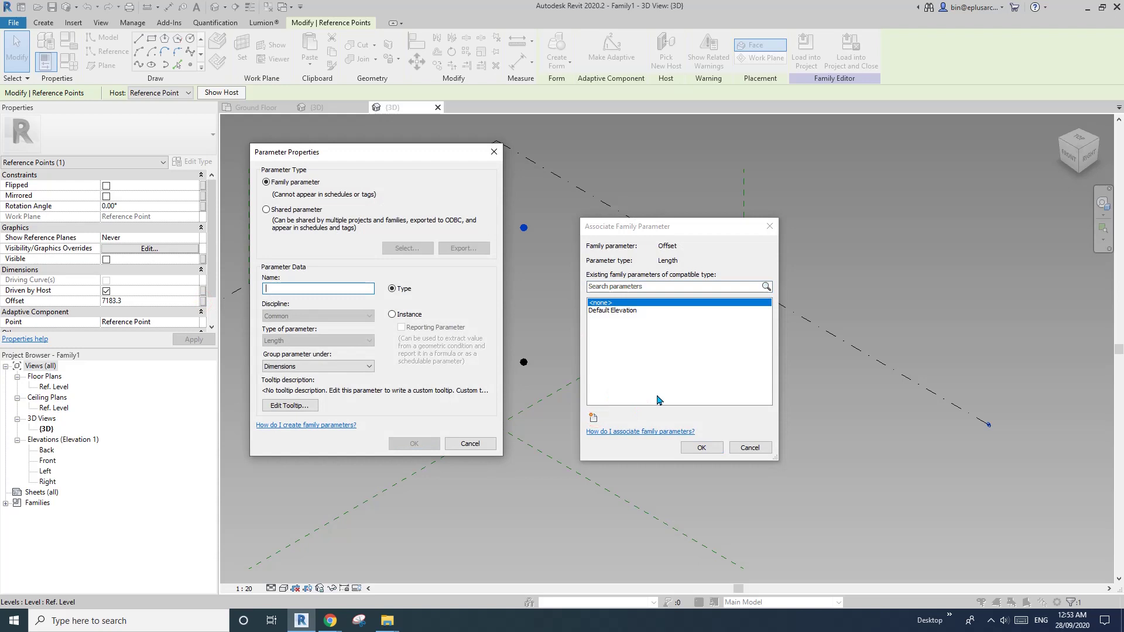
{"action": "type", "text": "h"}
{"action": "key", "text": "BackSpace"}
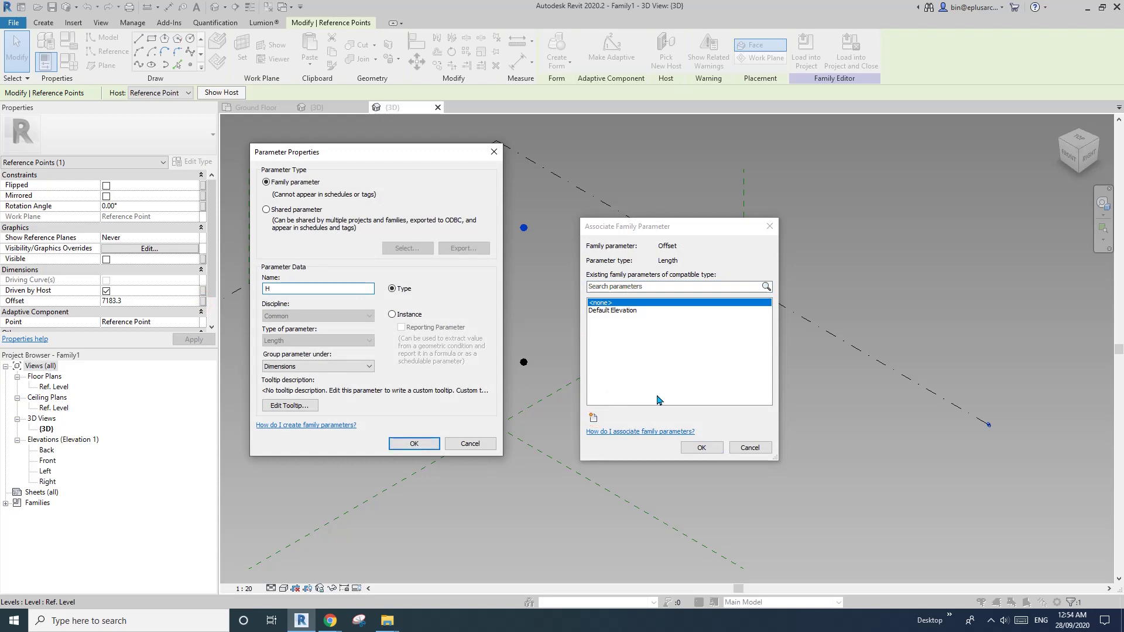
{"action": "type", "text": "S"}
{"action": "left_click", "coordinate": [412, 443]}
{"action": "left_click", "coordinate": [701, 448]}
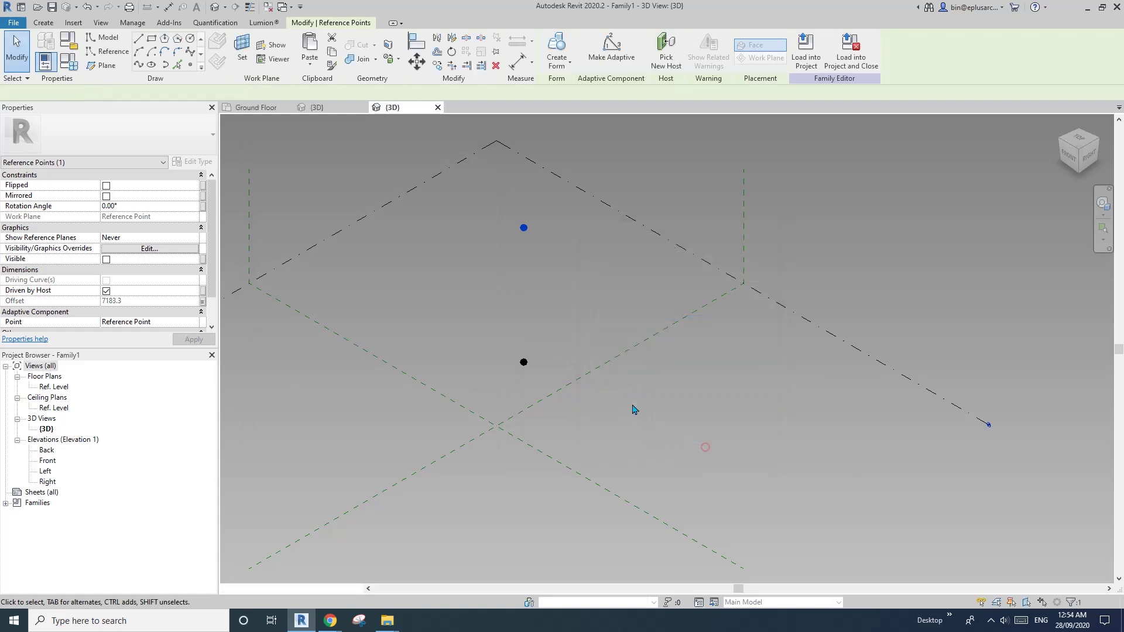
Check the Millennium Dome photos in Chrome, and back in Revit place a reference point on the raised point's vertical plane
{"action": "middle_click_drag", "start_coordinate": [635, 409], "coordinate": [522, 277], "text": "shift"}
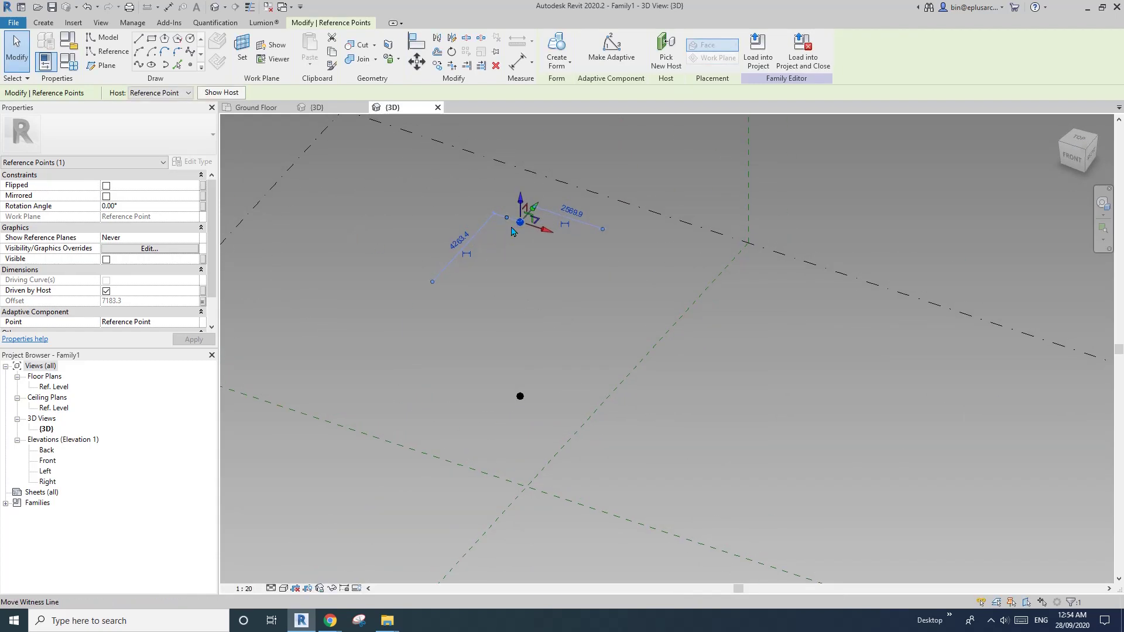
{"action": "middle_click_drag", "start_coordinate": [451, 221], "coordinate": [449, 221]}
{"action": "left_click", "coordinate": [191, 65]}
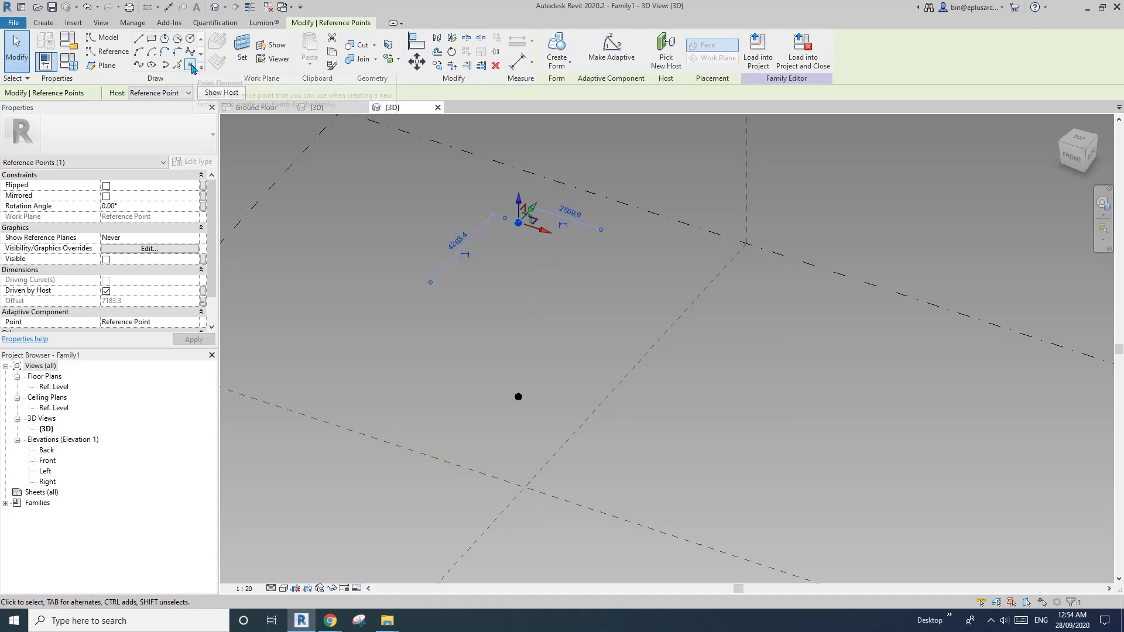
{"action": "mouse_move", "coordinate": [330, 619]}
{"action": "left_click", "coordinate": [351, 576]}
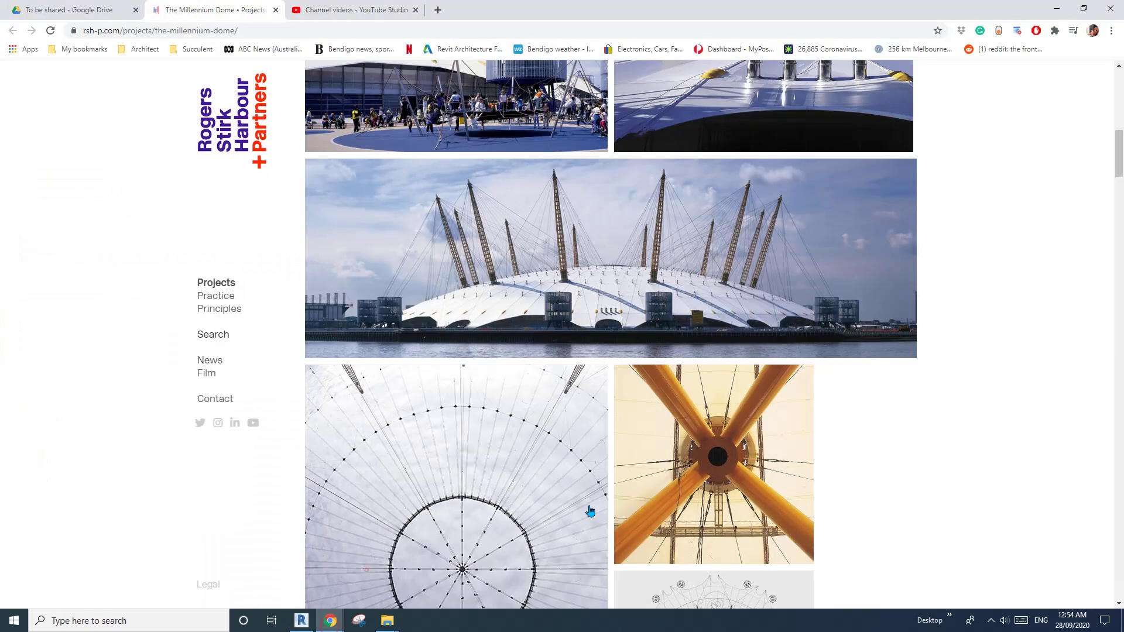
{"action": "left_click", "coordinate": [312, 618]}
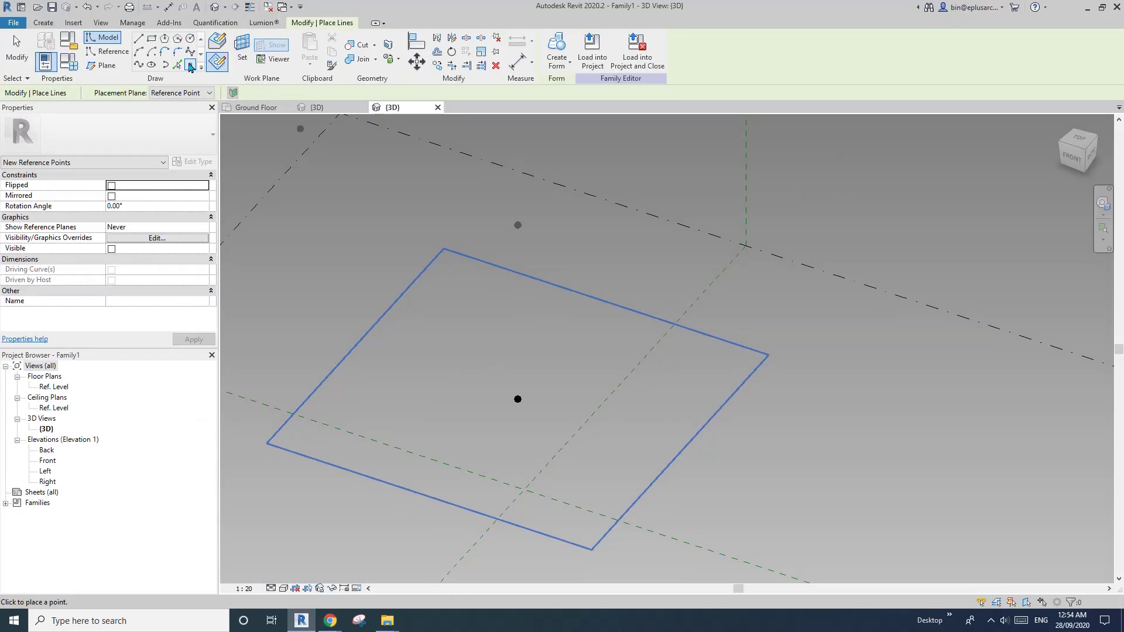
{"action": "left_click", "coordinate": [241, 50]}
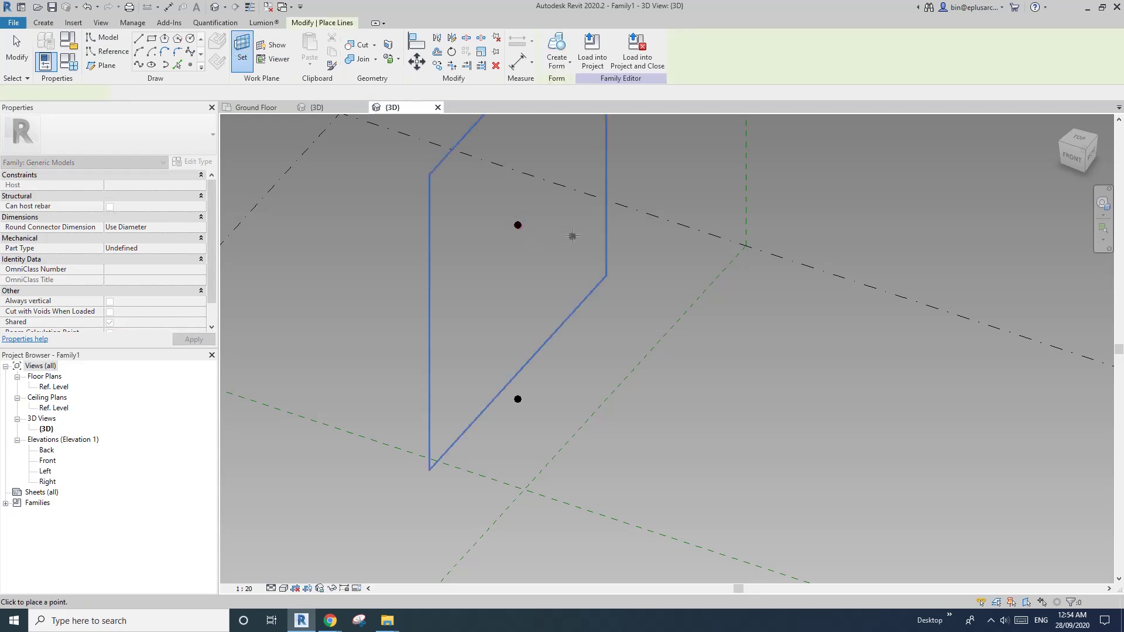
{"action": "left_click", "coordinate": [518, 225]}
{"action": "left_click", "coordinate": [612, 345]}
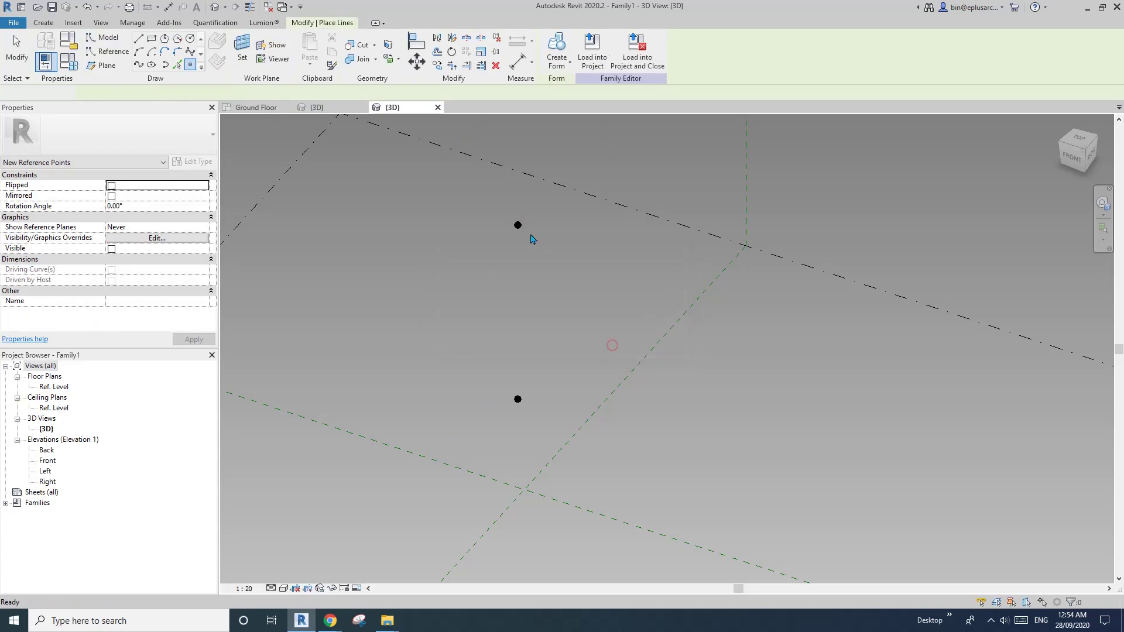
Offset the new point sideways about 1324 mm from the raised point and associate its offset with a new type parameter SO
{"action": "left_click", "coordinate": [518, 226]}
{"action": "left_click_drag", "start_coordinate": [524, 229], "coordinate": [585, 254]}
{"action": "left_click", "coordinate": [203, 301]}
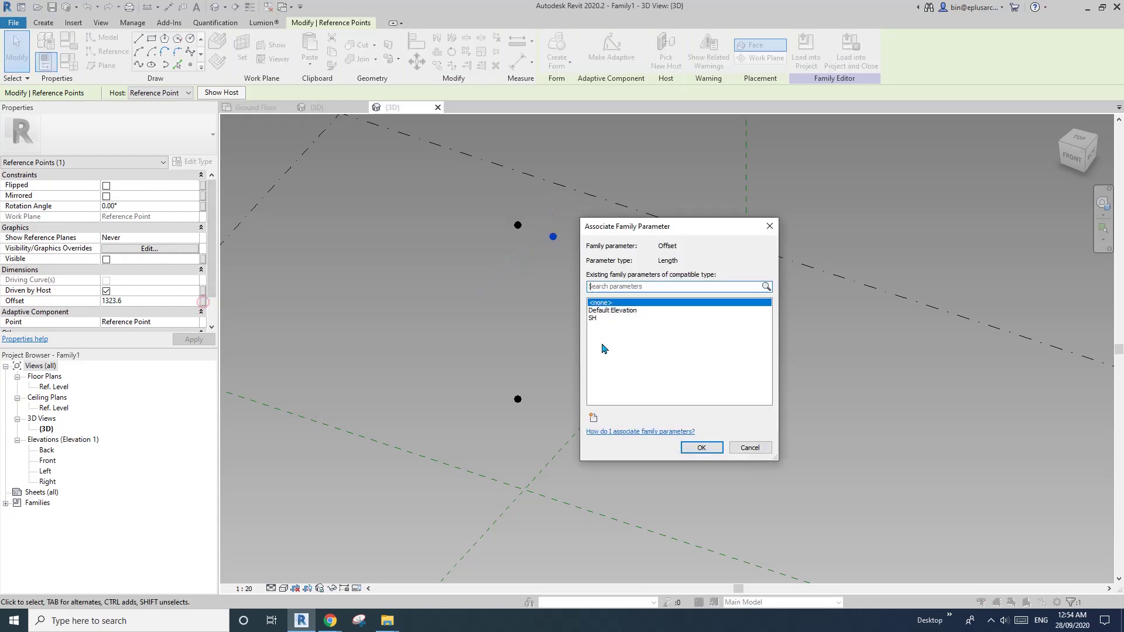
{"action": "left_click", "coordinate": [595, 416]}
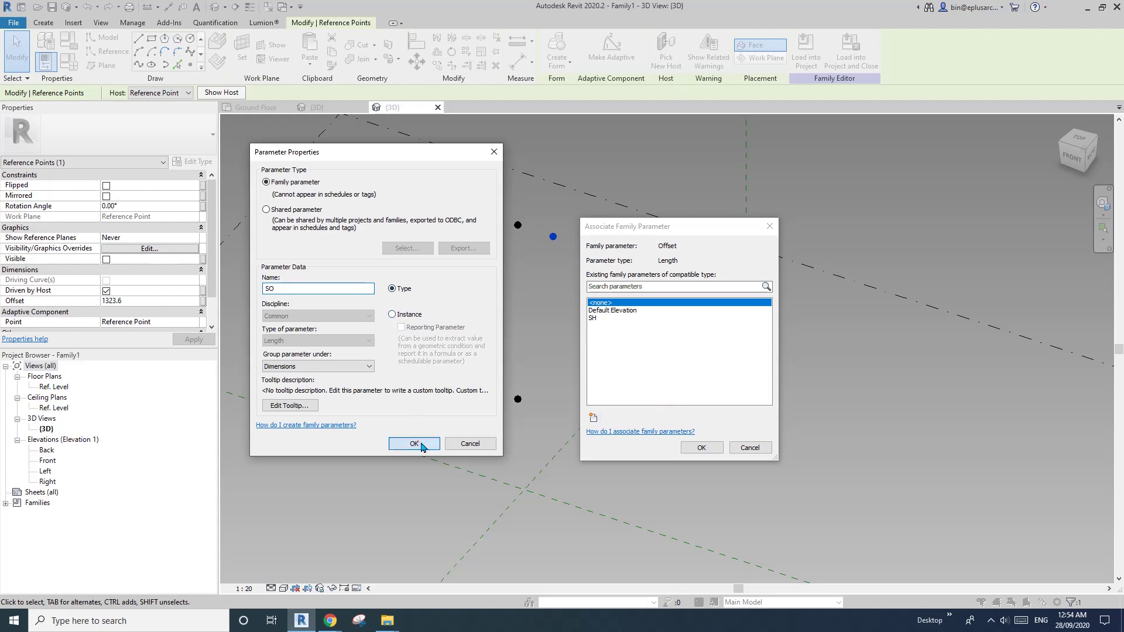
{"action": "left_click", "coordinate": [414, 443]}
{"action": "left_click", "coordinate": [701, 447]}
{"action": "left_click", "coordinate": [582, 368]}
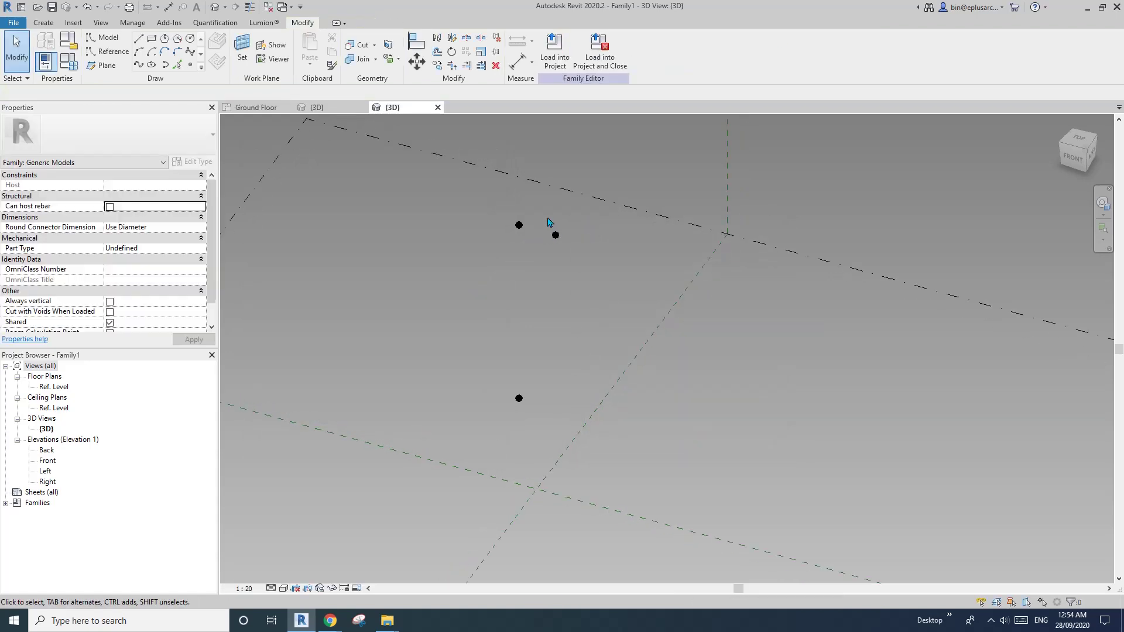
Connect the base point and the sideways-offset upper point with a spline through points and make it a reference line
{"action": "left_click", "coordinate": [555, 234]}
{"action": "left_click", "coordinate": [519, 398], "text": "ctrl"}
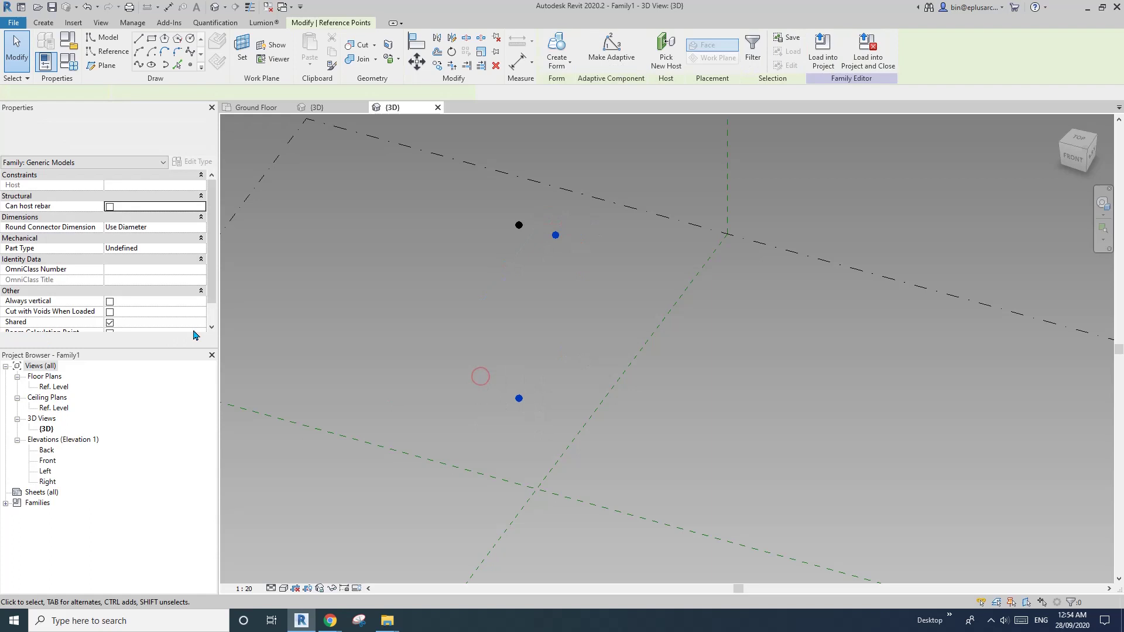
{"action": "left_click", "coordinate": [139, 65]}
{"action": "left_click", "coordinate": [111, 271]}
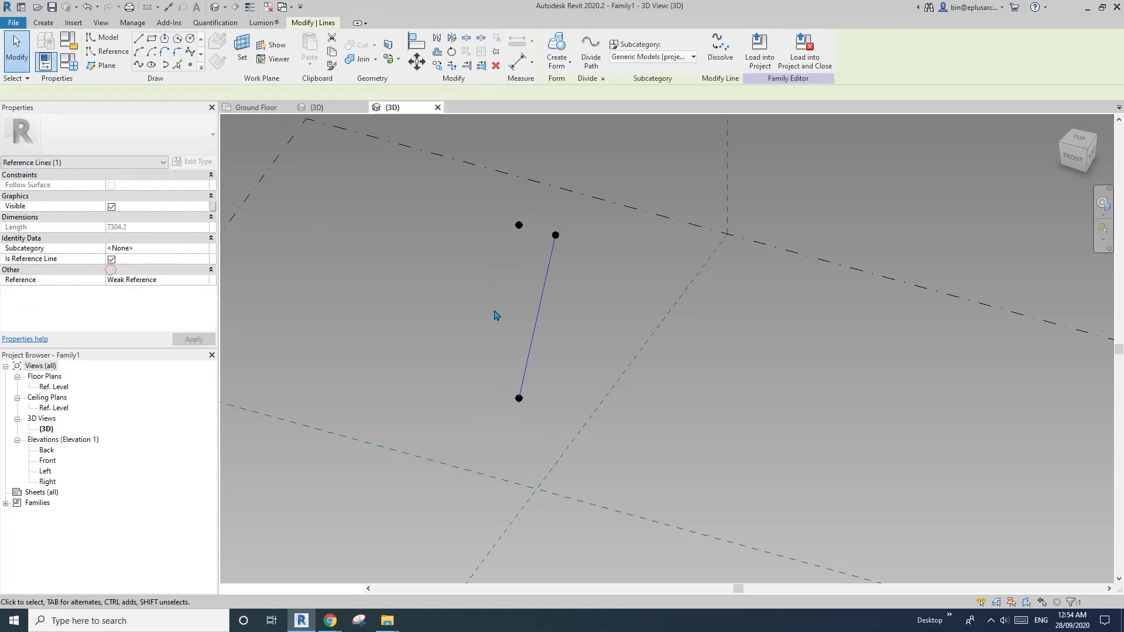
{"action": "left_click", "coordinate": [496, 314]}
{"action": "scroll", "coordinate": [602, 376], "scroll_direction": "up", "scroll_amount": 2}
{"action": "middle_click_drag", "start_coordinate": [531, 357], "coordinate": [561, 393]}
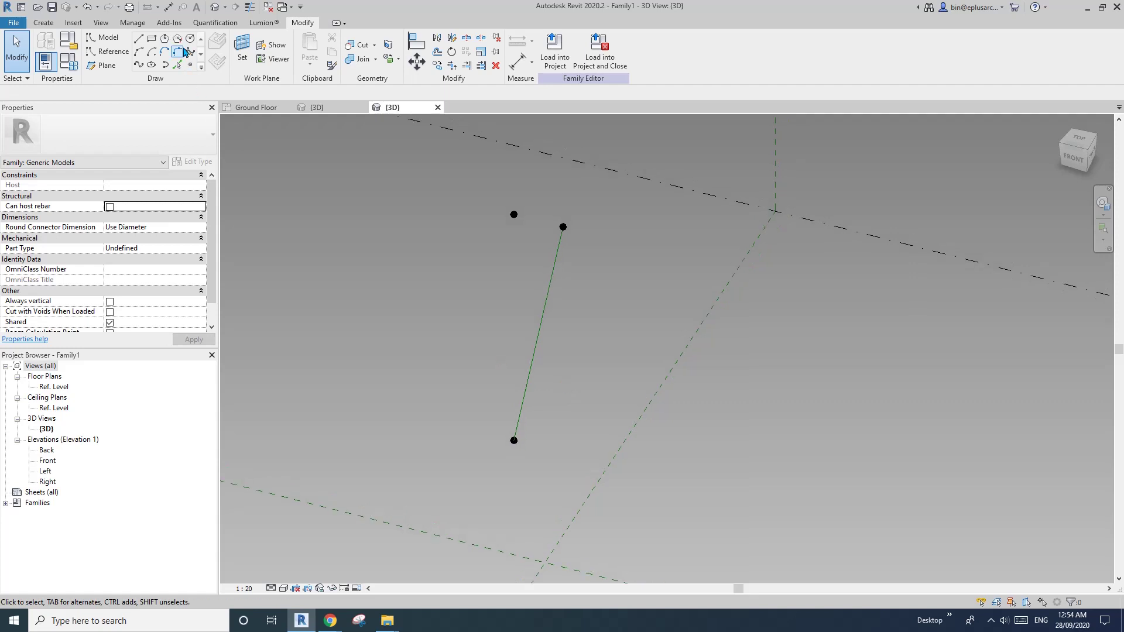
{"action": "left_click", "coordinate": [190, 38]}
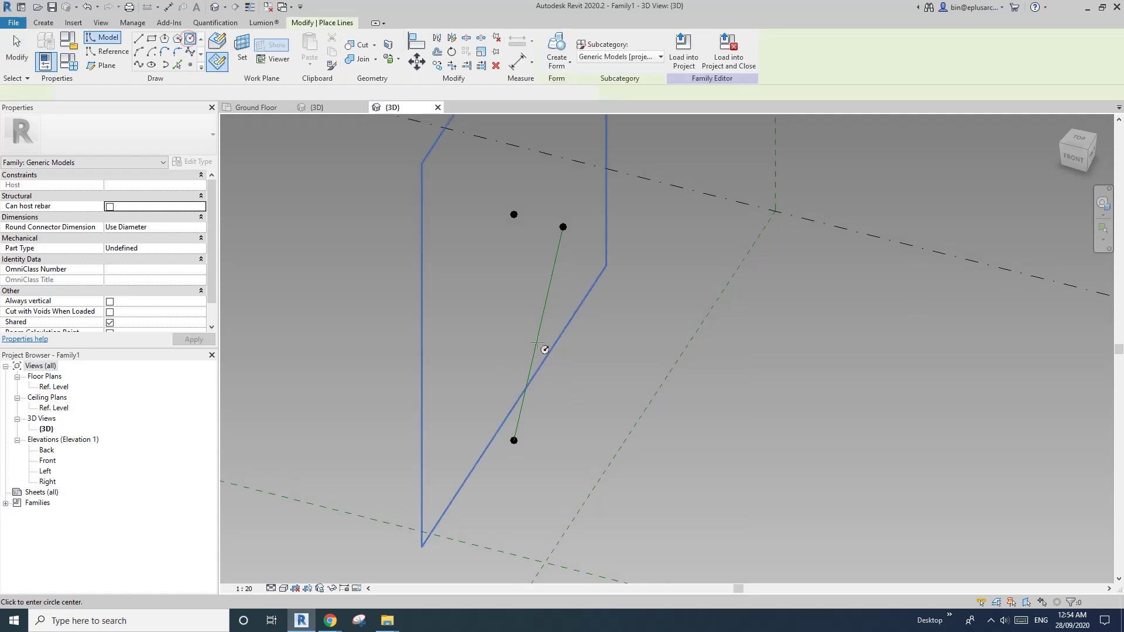
{"action": "left_click", "coordinate": [189, 65]}
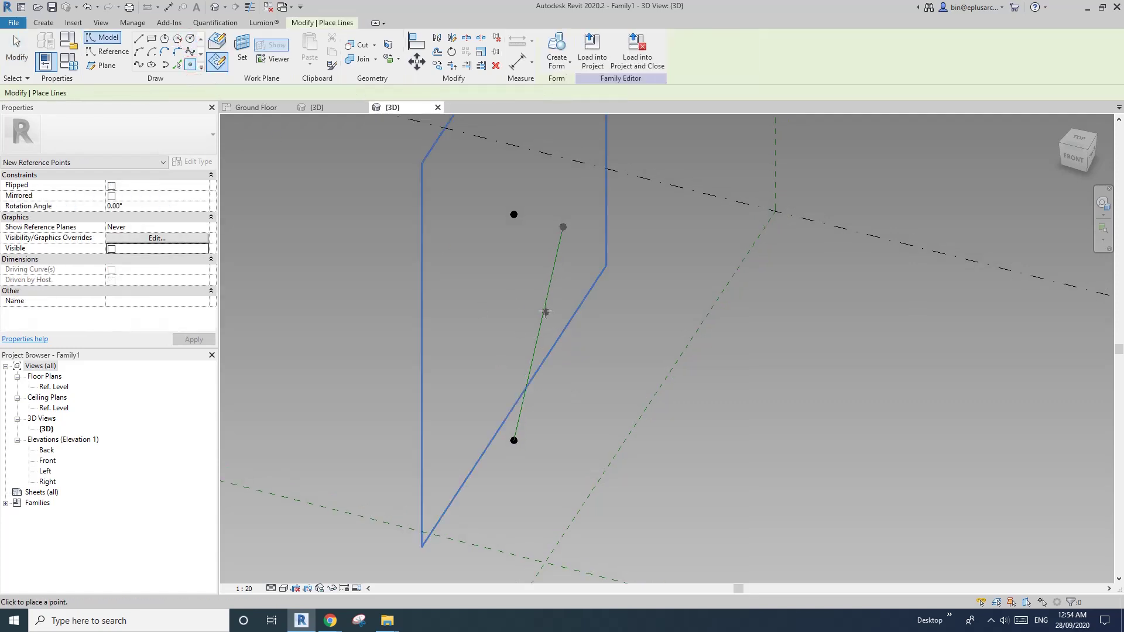
{"action": "left_click", "coordinate": [189, 67]}
{"action": "key", "text": "Escape"}
{"action": "key", "text": "Escape"}
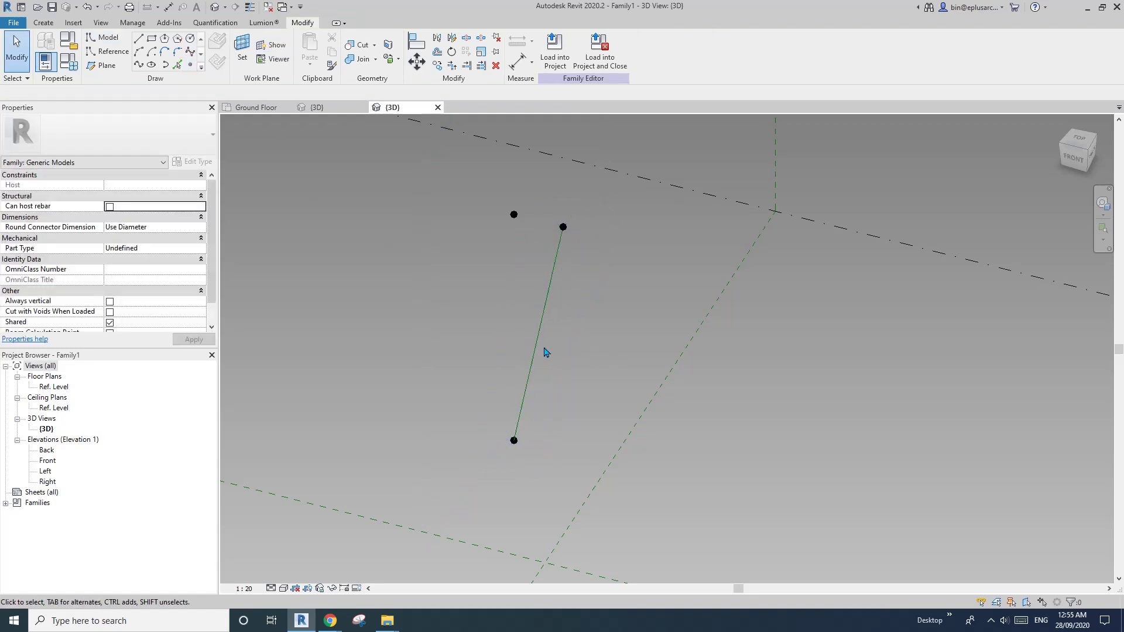
{"action": "middle_click_drag", "start_coordinate": [352, 219], "coordinate": [344, 226]}
Check the Millennium Dome photos in Chrome, and back in Revit place a reference point along the slanted reference line
{"action": "left_click", "coordinate": [191, 66]}
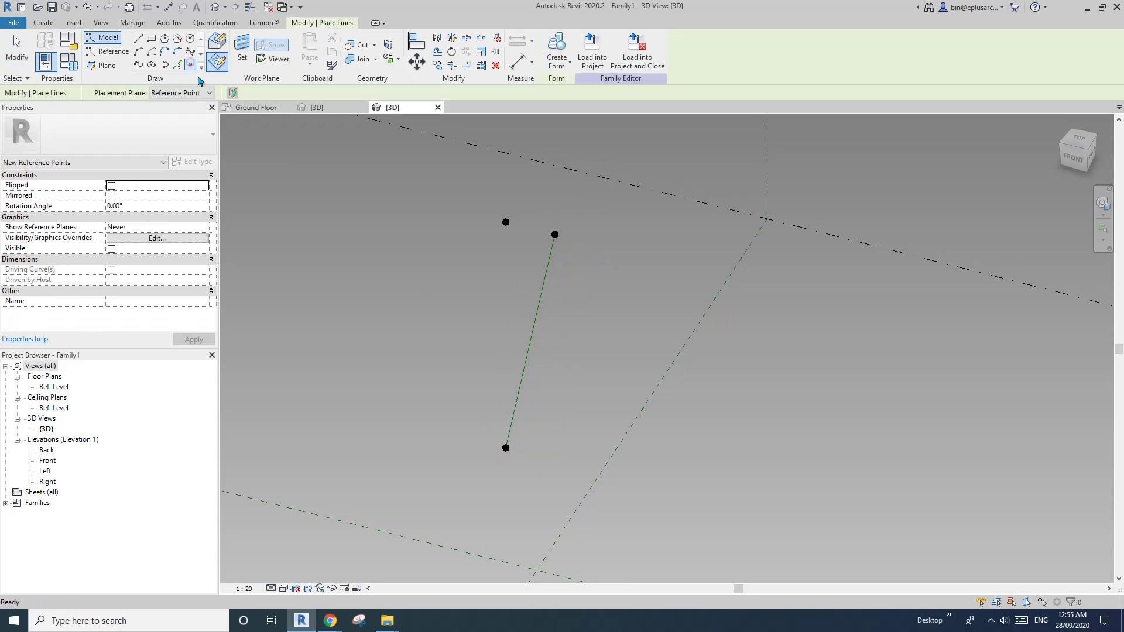
{"action": "left_click", "coordinate": [332, 620]}
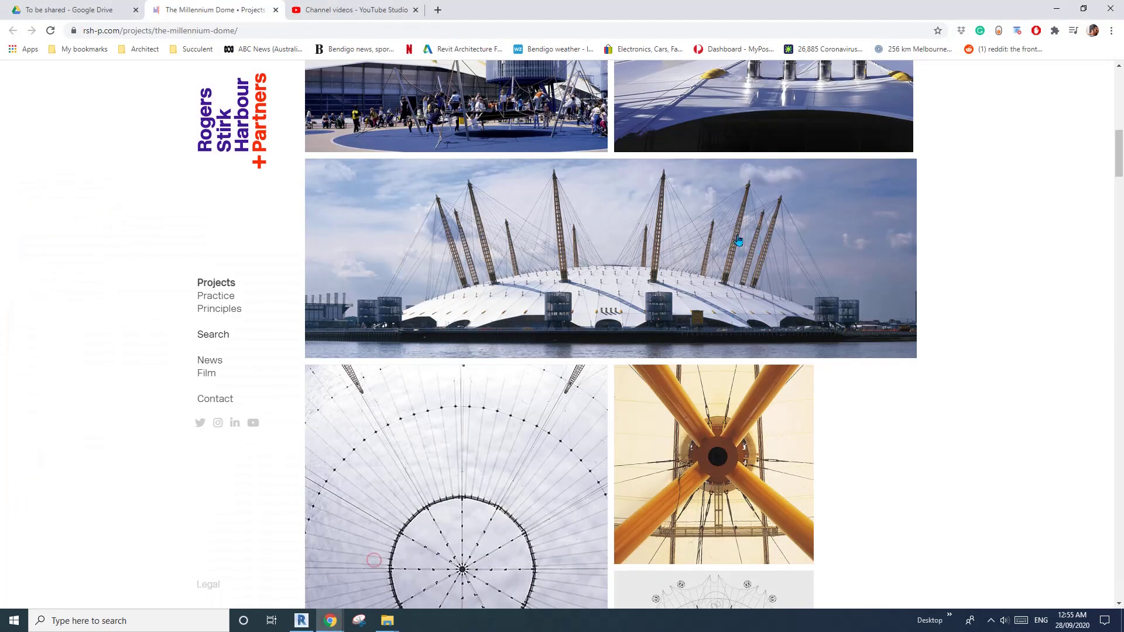
{"action": "left_click", "coordinate": [301, 620]}
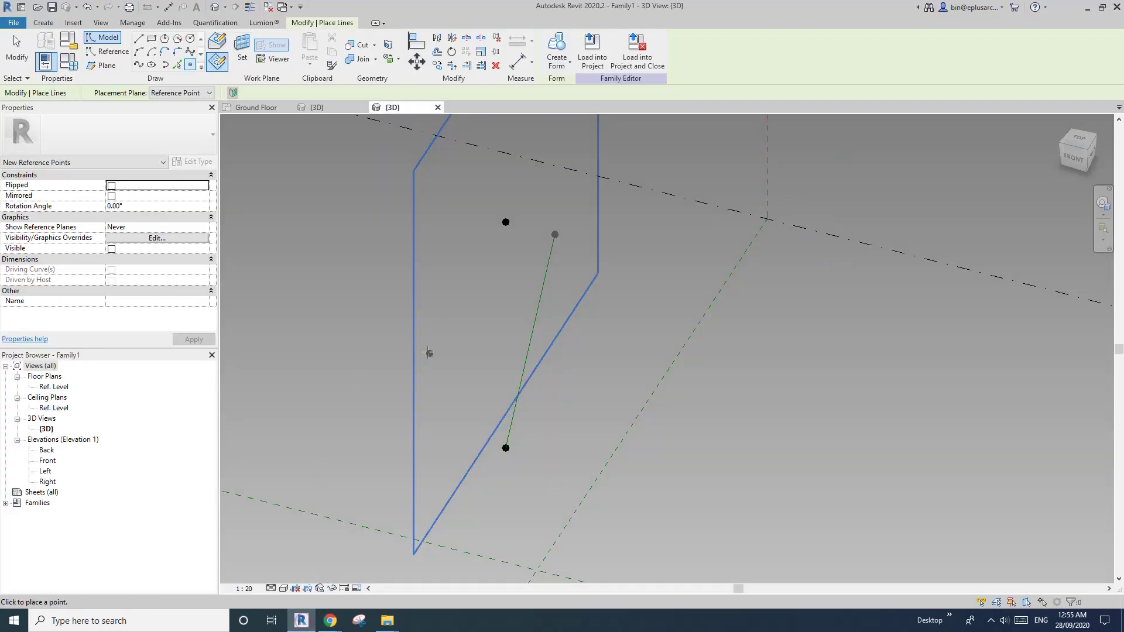
{"action": "middle_click_drag", "start_coordinate": [428, 352], "coordinate": [422, 361]}
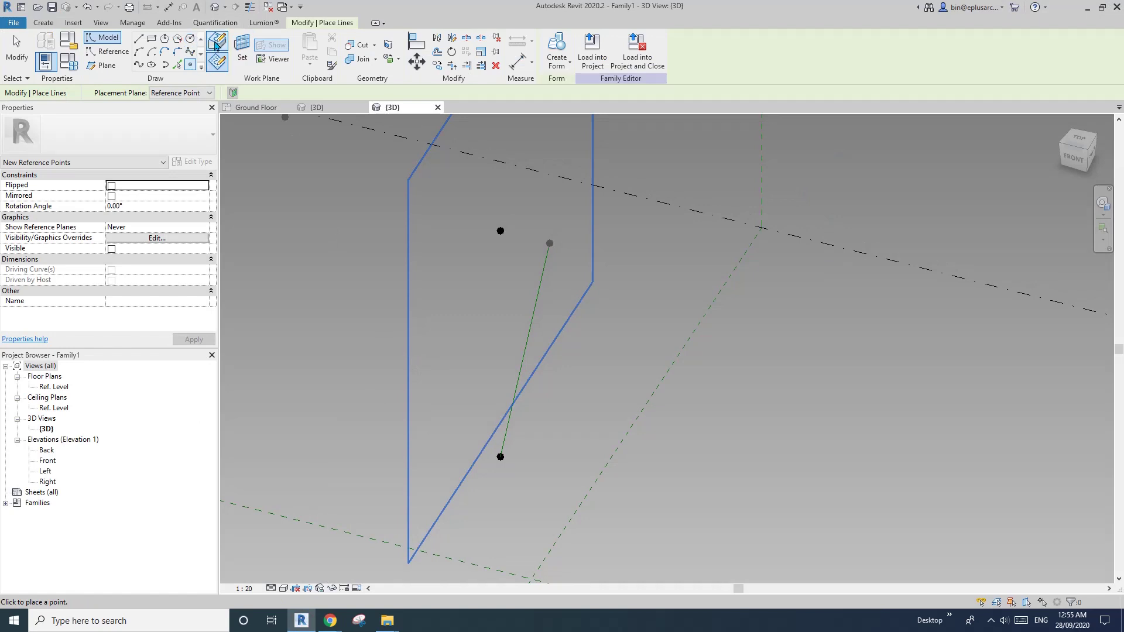
{"action": "left_click", "coordinate": [531, 317]}
{"action": "middle_click_drag", "start_coordinate": [532, 317], "coordinate": [396, 298], "text": "shift"}
Set the work plane to the hosted point's plane perpendicular to the slanted line and draw a circle of about 200 mm radius centred there
{"action": "left_click", "coordinate": [190, 41]}
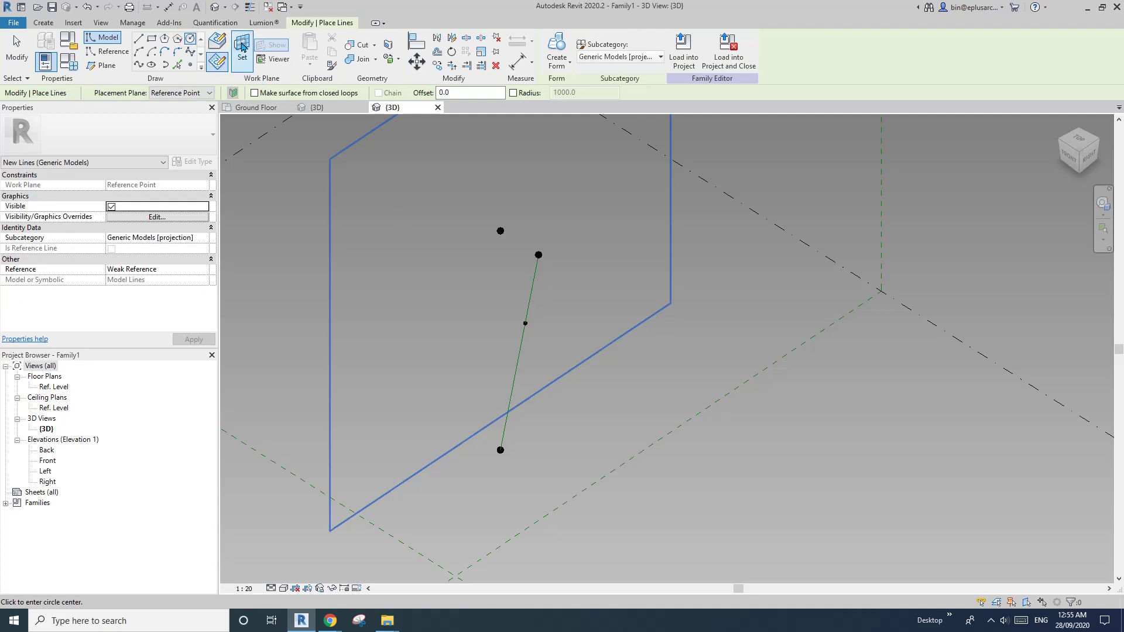
{"action": "key", "text": "Escape"}
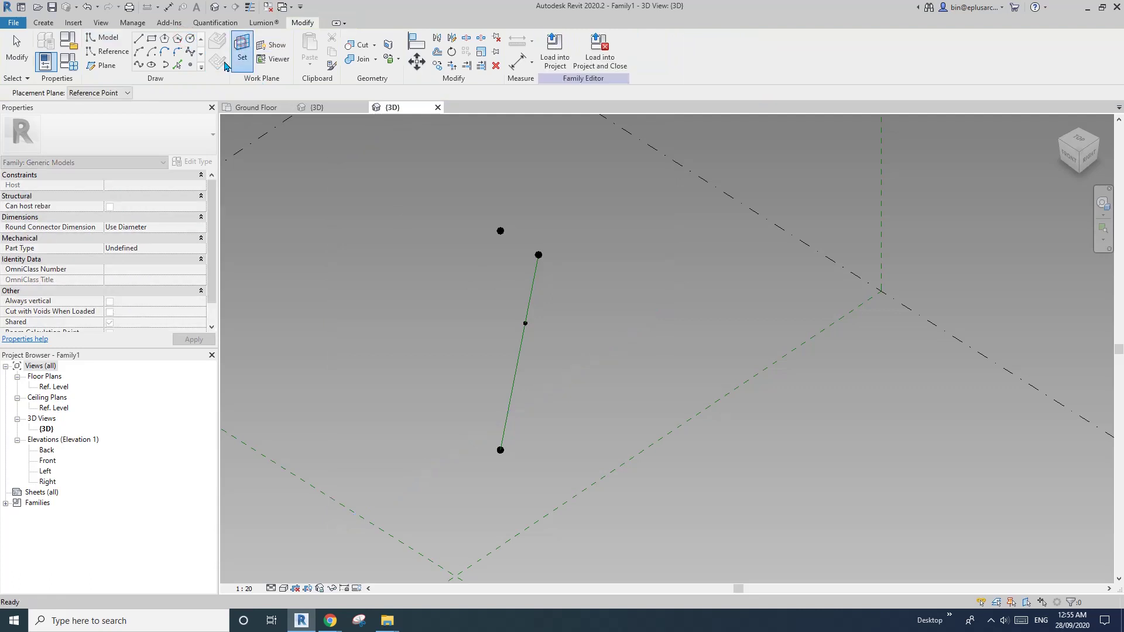
{"action": "key", "text": "Return"}
{"action": "left_click", "coordinate": [525, 323]}
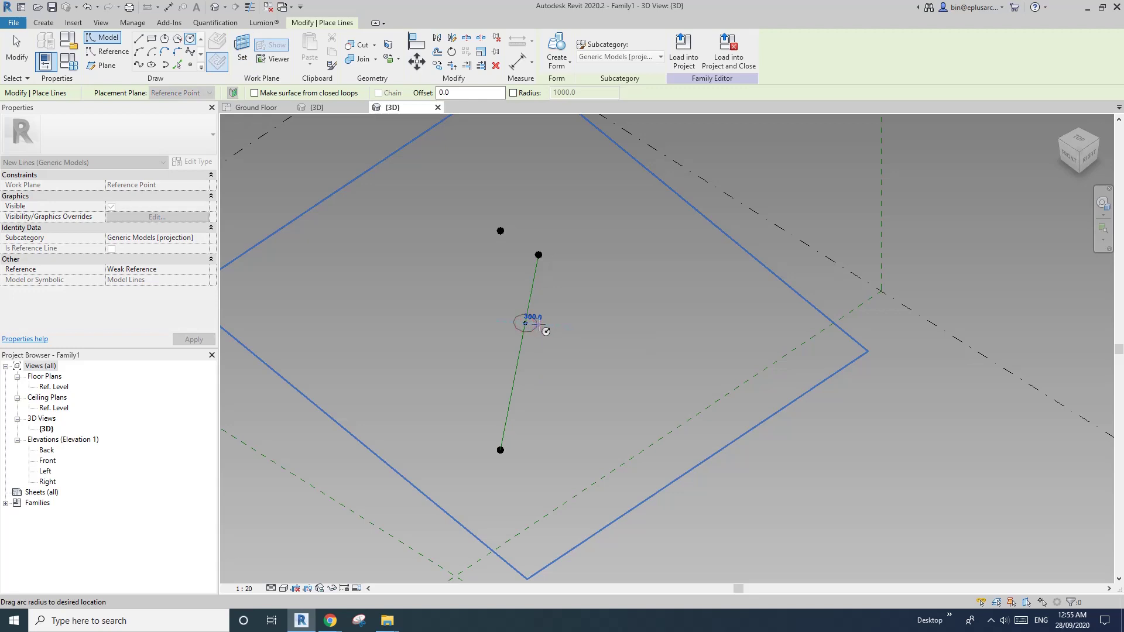
{"action": "left_click", "coordinate": [534, 328]}
{"action": "scroll", "coordinate": [527, 325], "scroll_direction": "up", "scroll_amount": 5}
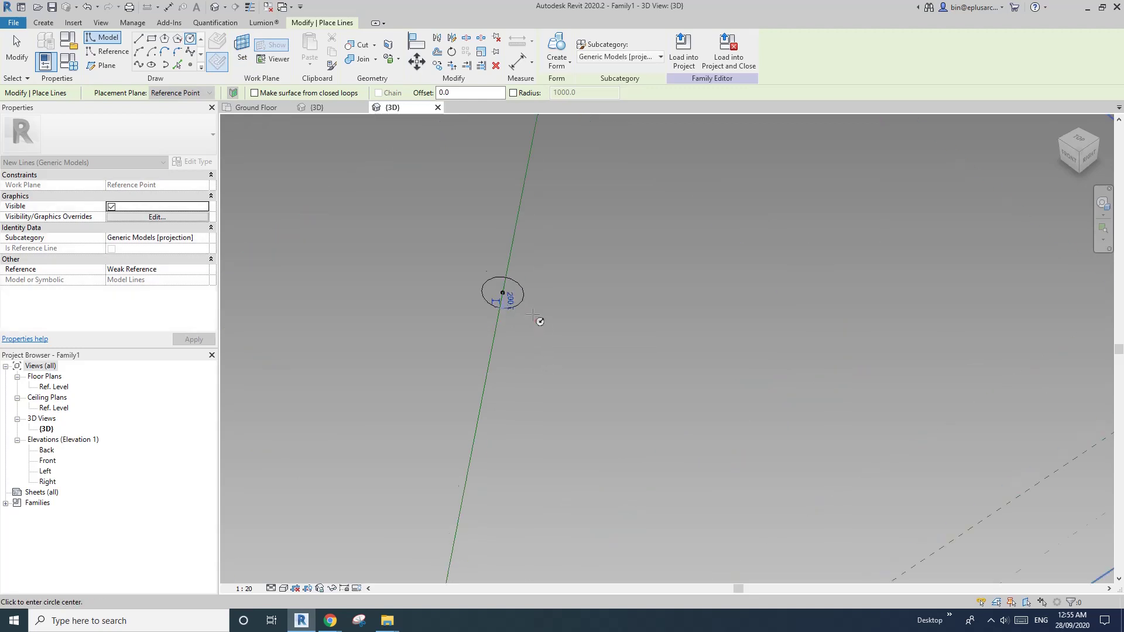
Set the circle's radius to 1000 mm and make the circle a reference line
{"action": "left_click", "coordinate": [507, 298]}
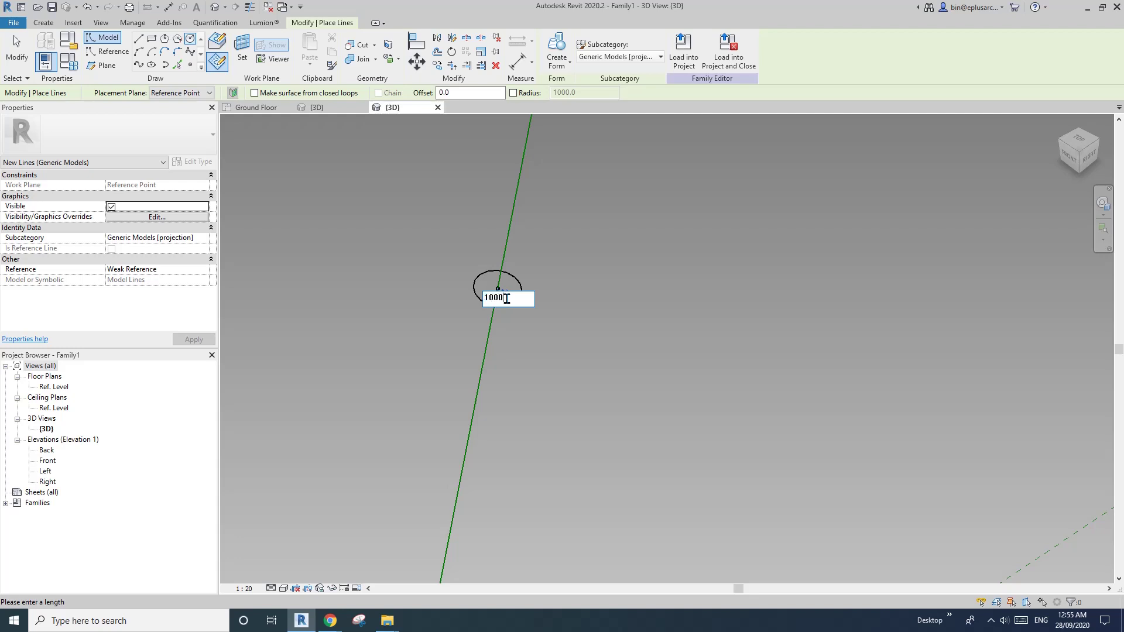
{"action": "type", "text": "1000"}
{"action": "key", "text": "Return"}
{"action": "scroll", "coordinate": [632, 287], "scroll_direction": "down", "scroll_amount": 4}
{"action": "key", "text": "Escape"}
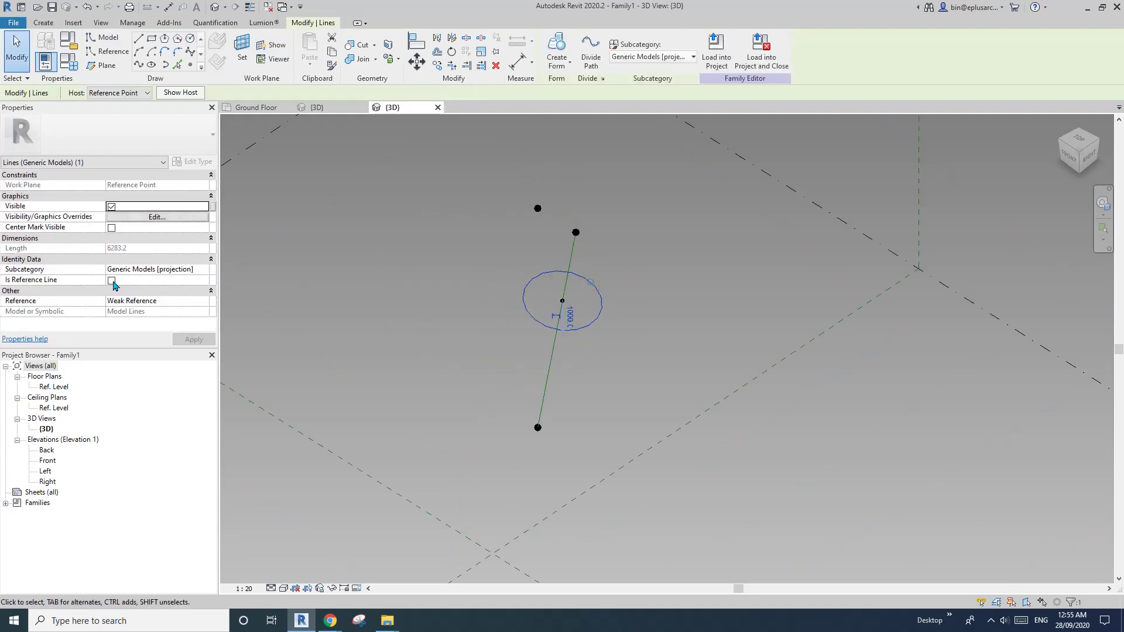
{"action": "left_click", "coordinate": [111, 280]}
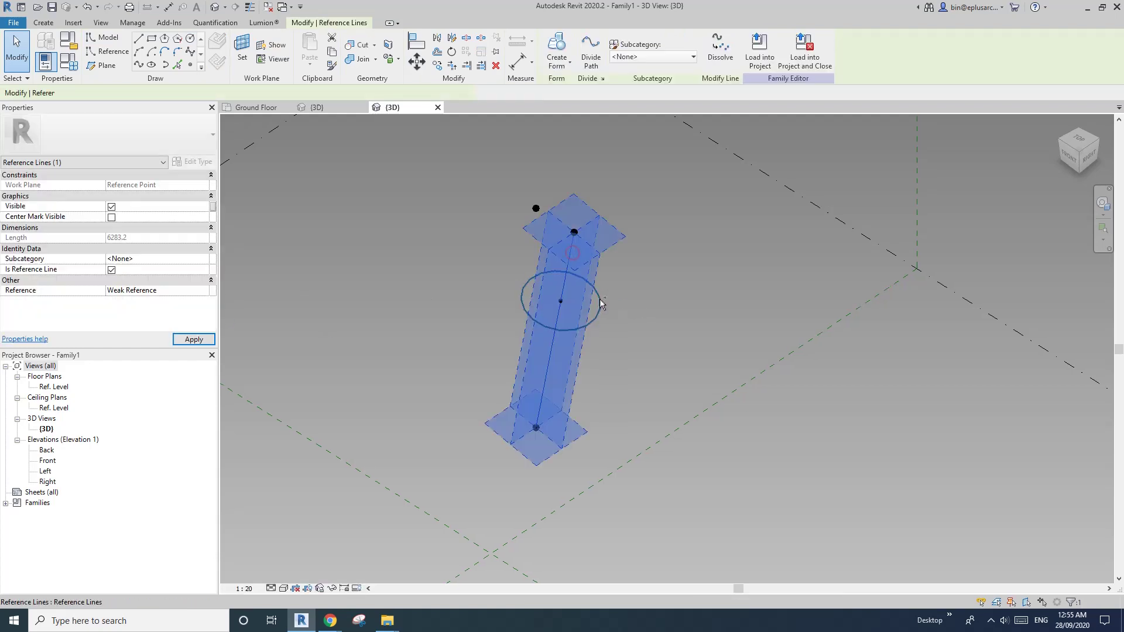
Create a solid form by sweeping the circle along the slanted reference line
{"action": "left_click", "coordinate": [566, 270], "text": "ctrl"}
{"action": "left_click", "coordinate": [560, 46]}
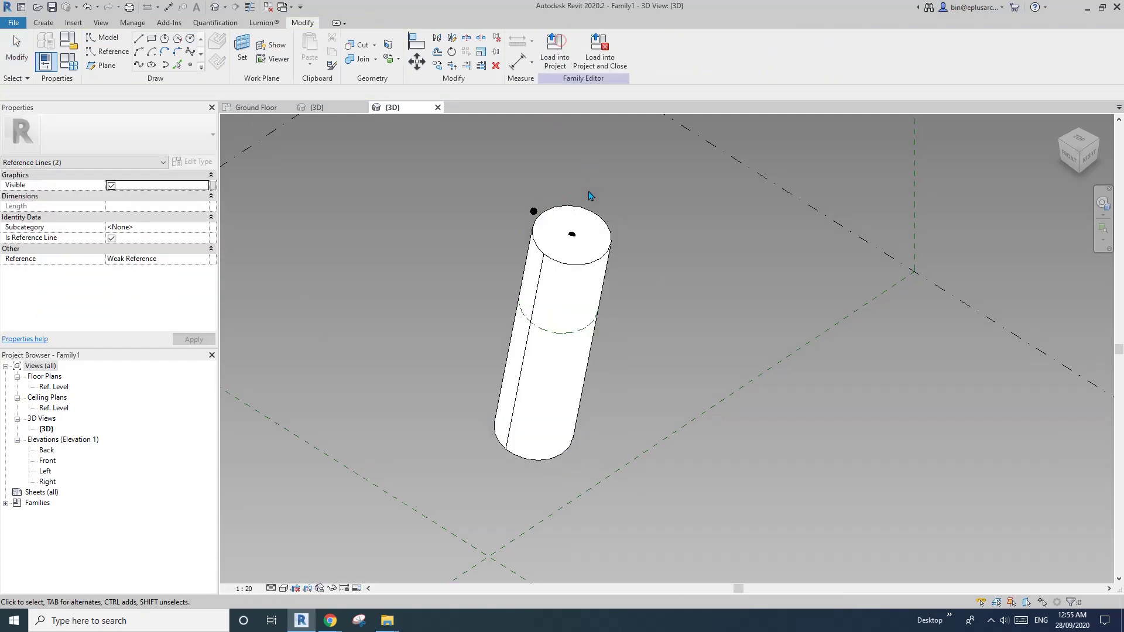
{"action": "middle_click_drag", "start_coordinate": [587, 191], "coordinate": [605, 316], "text": "shift"}
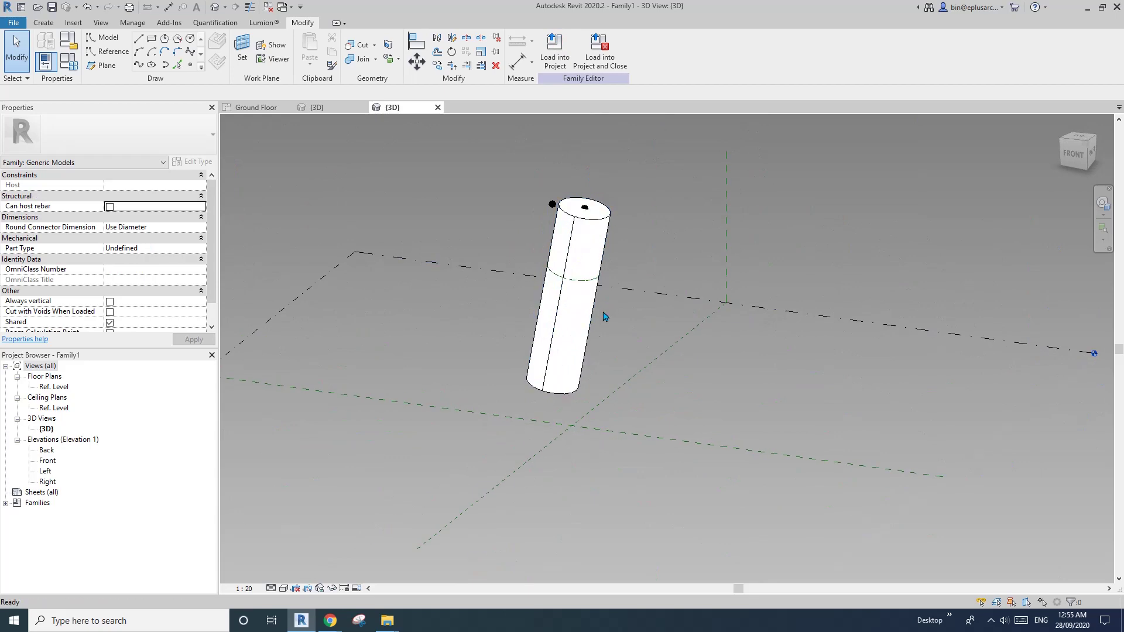
{"action": "middle_click_drag", "start_coordinate": [564, 432], "coordinate": [572, 384], "text": "shift"}
{"action": "scroll", "coordinate": [548, 405], "scroll_direction": "up", "scroll_amount": 3}
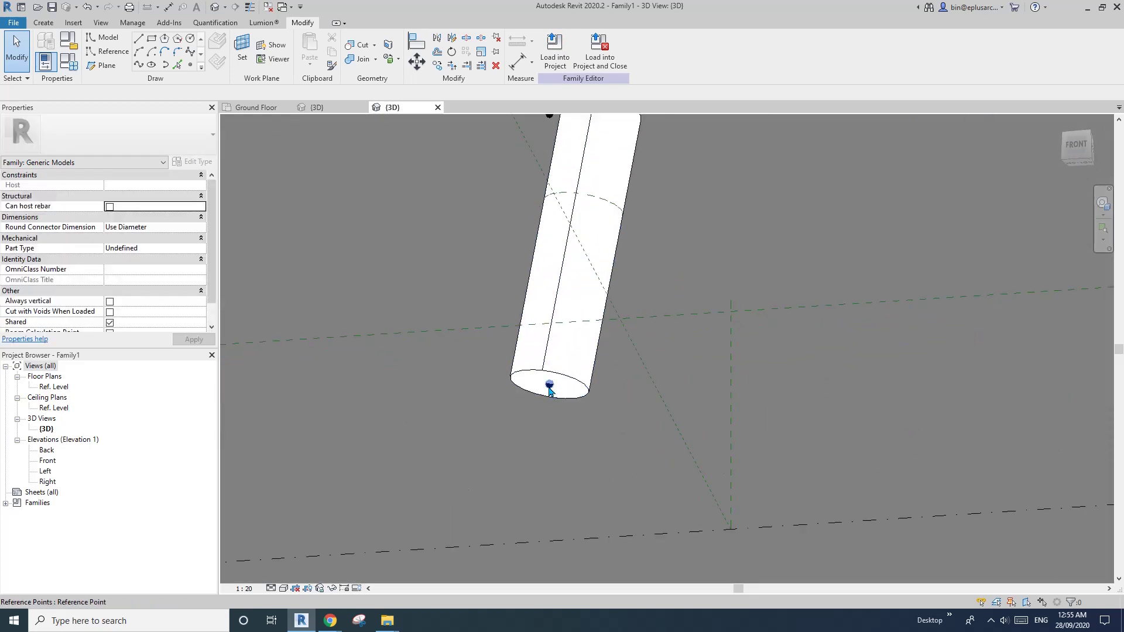
Make the reference point at the base of the inclined cylinder adaptive
{"action": "left_click", "coordinate": [549, 386]}
{"action": "scroll", "coordinate": [549, 387], "scroll_direction": "down", "scroll_amount": 3}
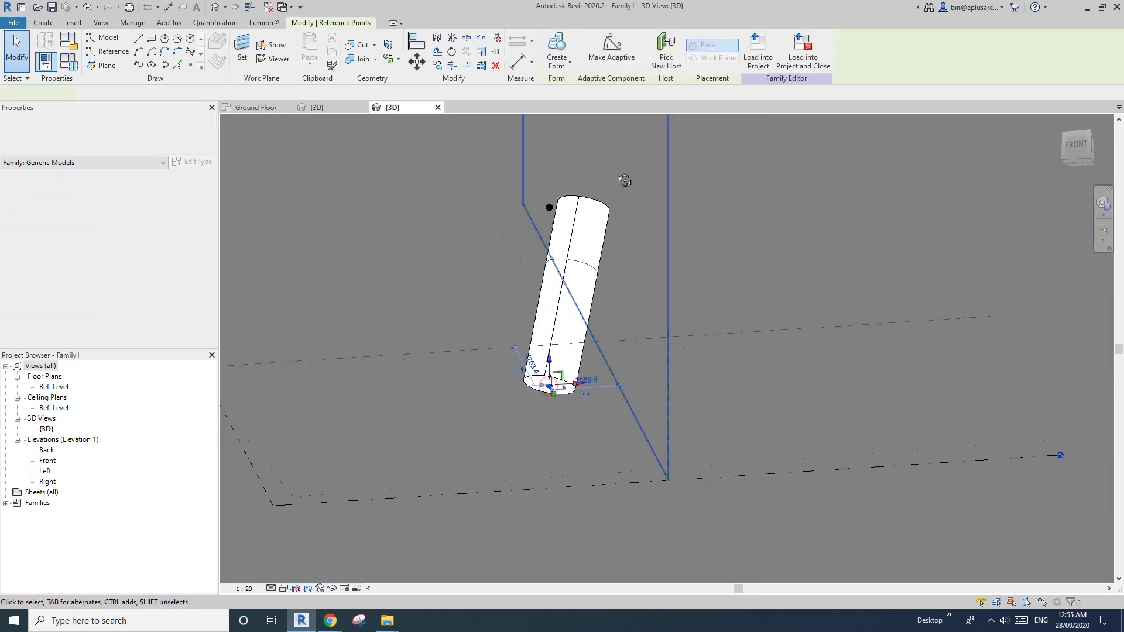
{"action": "left_click", "coordinate": [611, 47]}
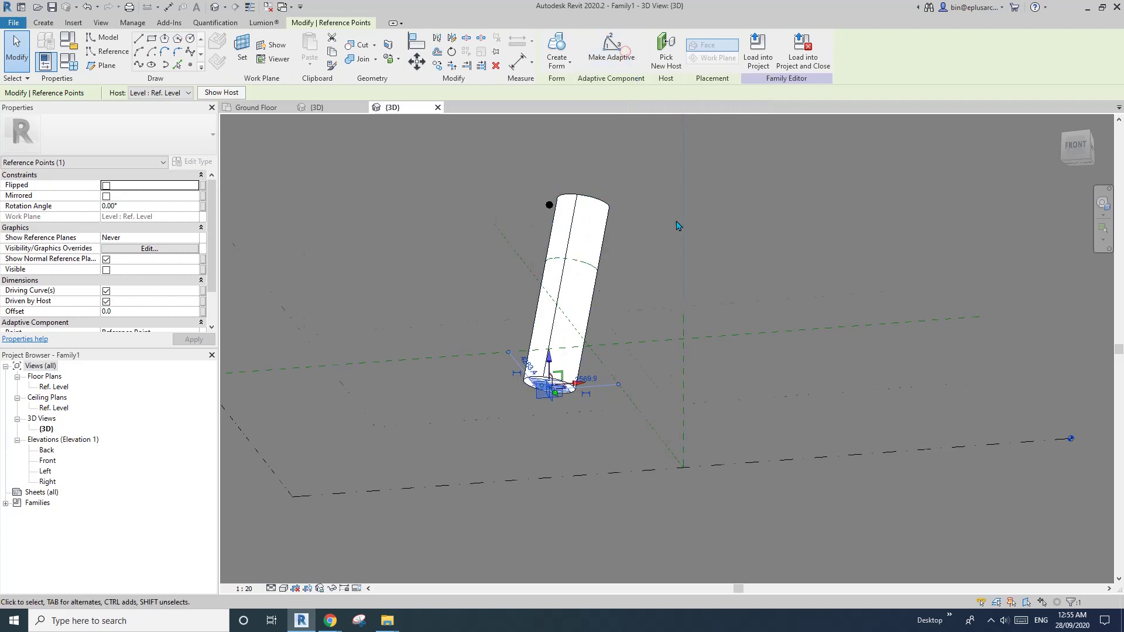
{"action": "middle_click_drag", "start_coordinate": [620, 281], "coordinate": [689, 351], "text": "shift"}
{"action": "key", "text": "Escape"}
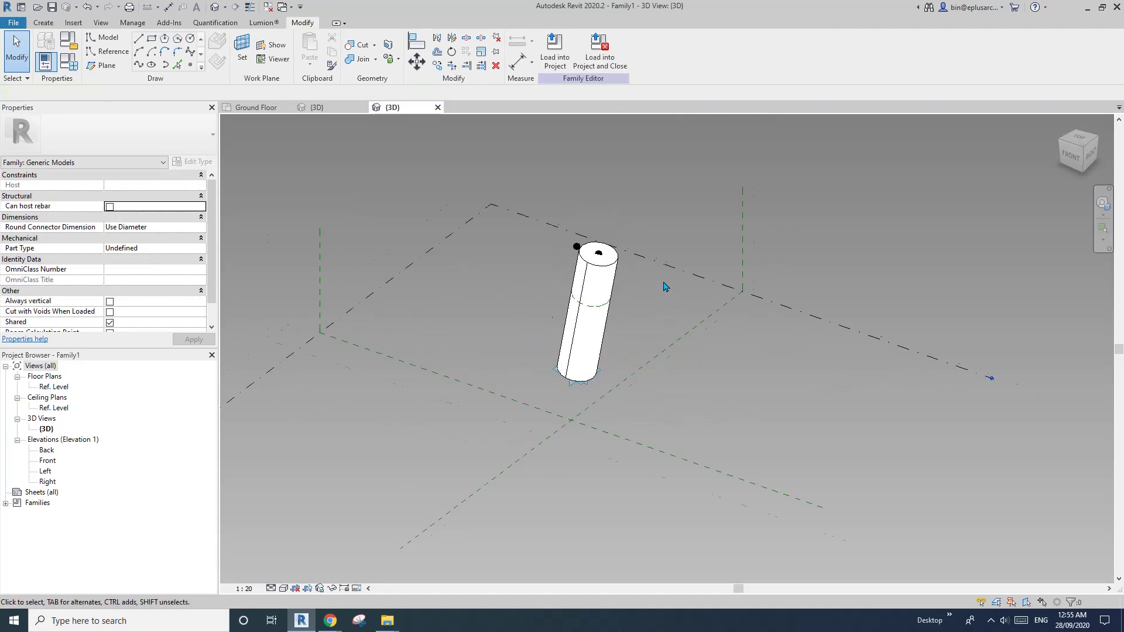
Load the mast family into the dome project and try placing it on a front node of the divided circle in 3D
{"action": "left_click", "coordinate": [579, 63]}
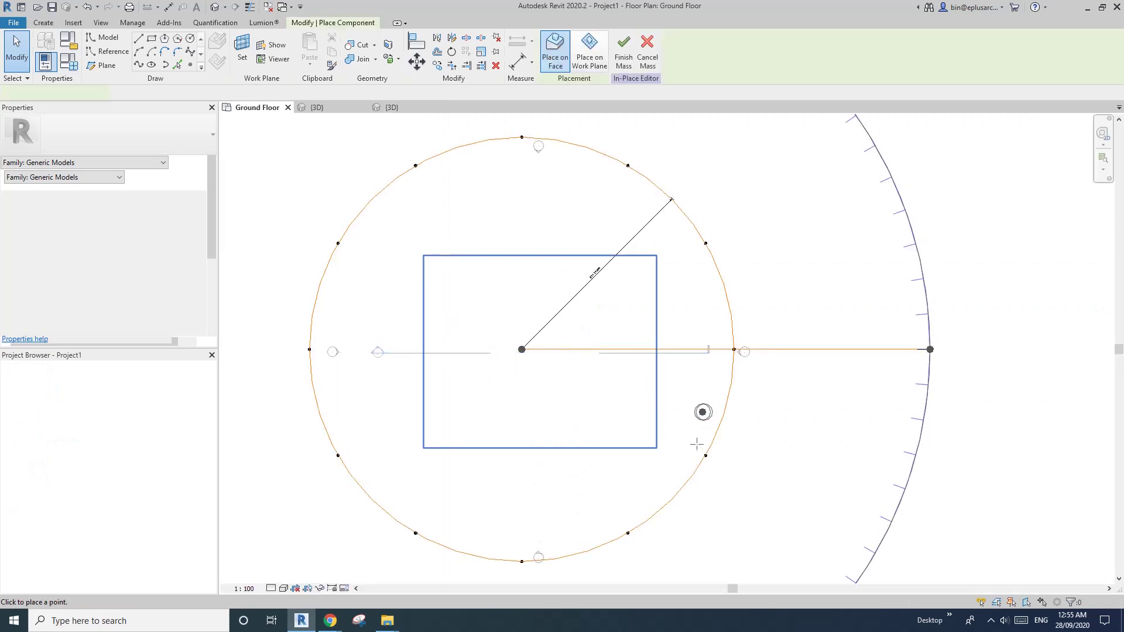
{"action": "middle_click_drag", "start_coordinate": [703, 412], "coordinate": [597, 289]}
{"action": "scroll", "coordinate": [530, 374], "scroll_direction": "down", "scroll_amount": 1}
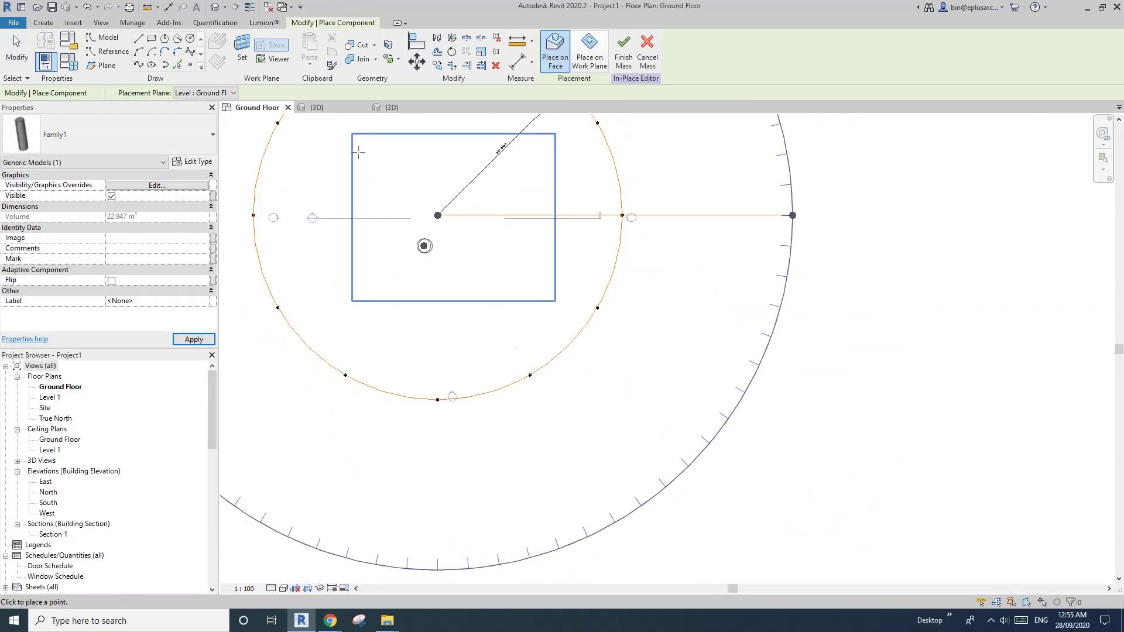
{"action": "left_click", "coordinate": [215, 7]}
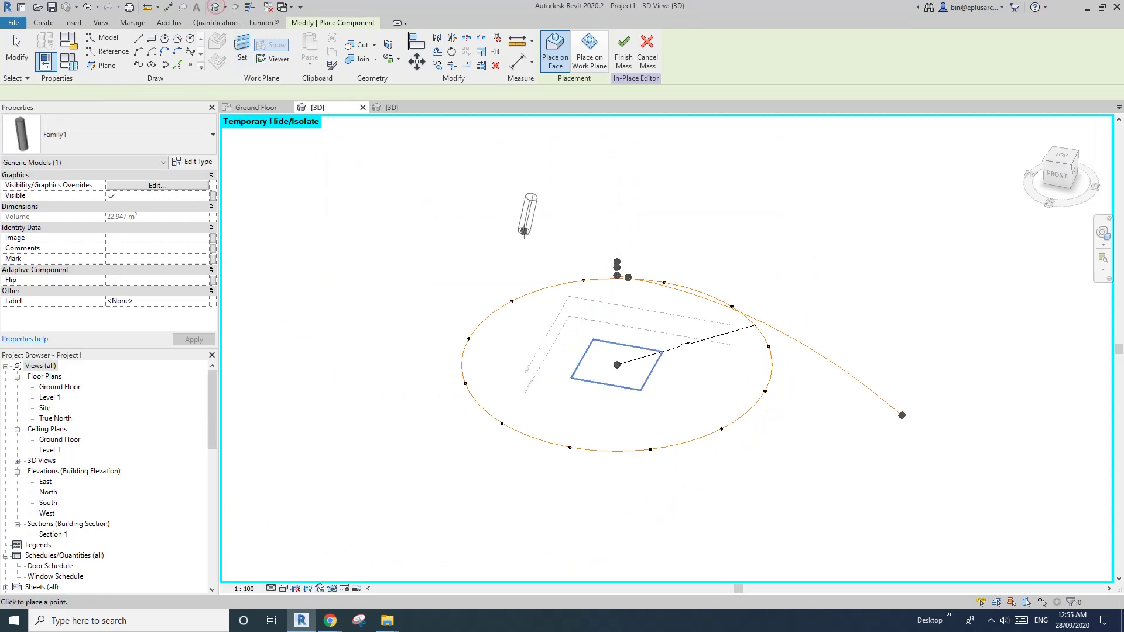
{"action": "left_click", "coordinate": [632, 474]}
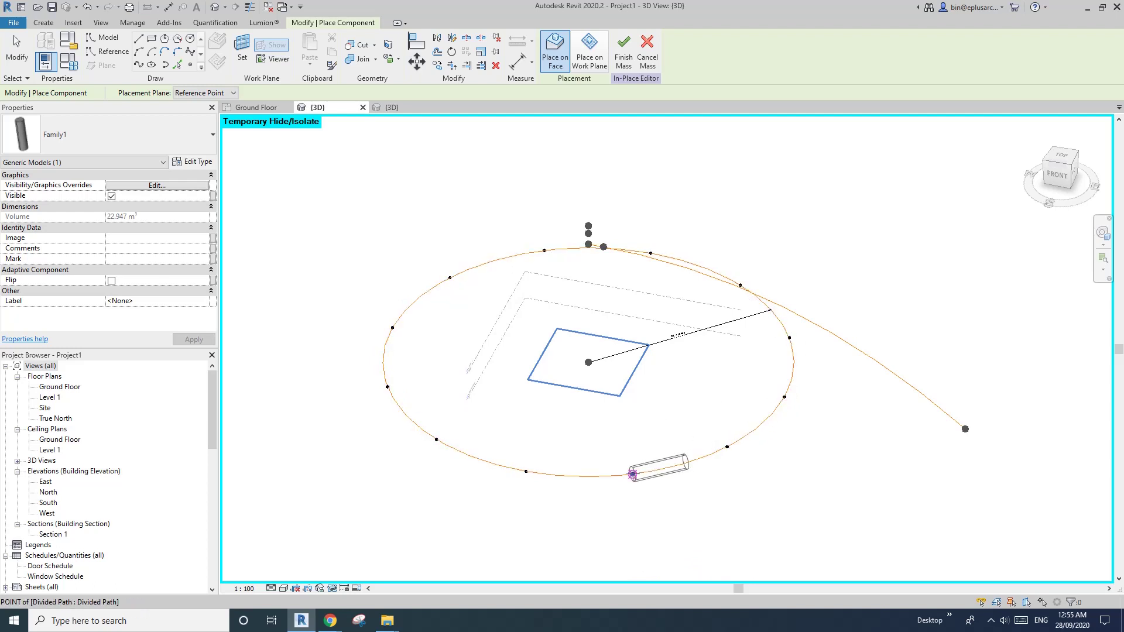
{"action": "key", "text": "Escape"}
{"action": "key", "text": "Escape"}
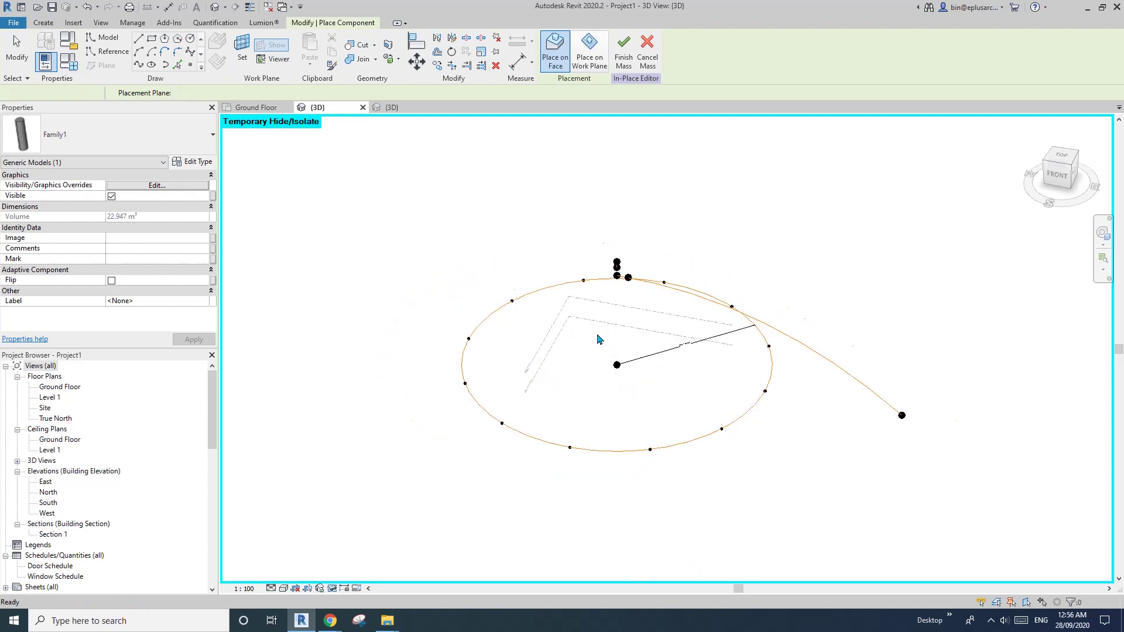
Turn on Always vertical for the mast family and reload the family into the dome project
{"action": "left_click", "coordinate": [392, 108]}
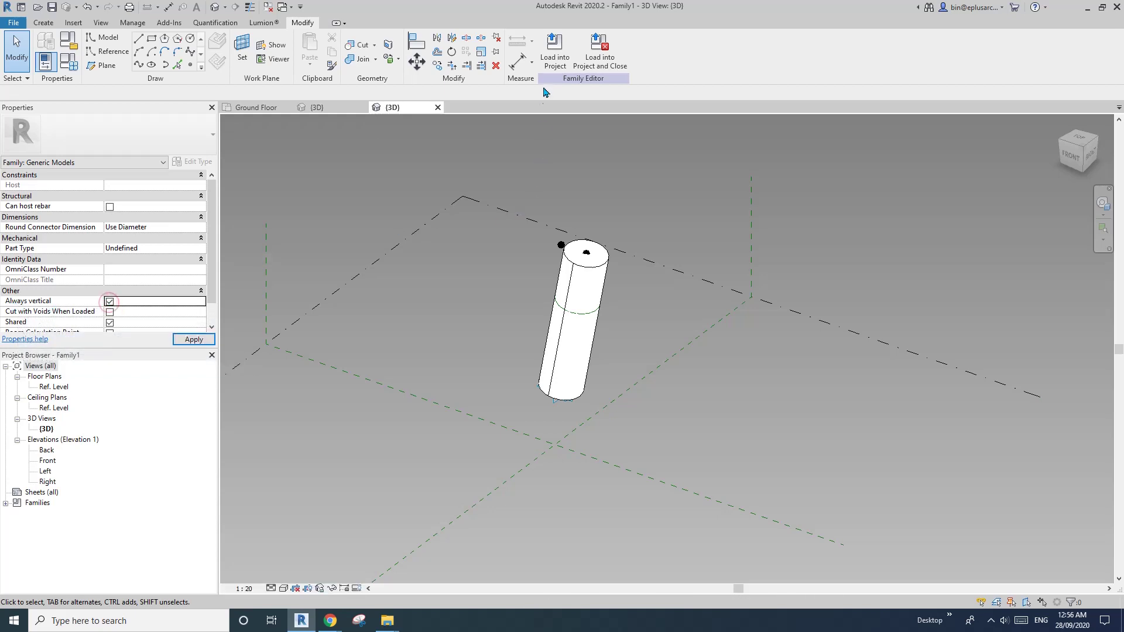
{"action": "left_click", "coordinate": [557, 54]}
{"action": "left_click", "coordinate": [545, 274]}
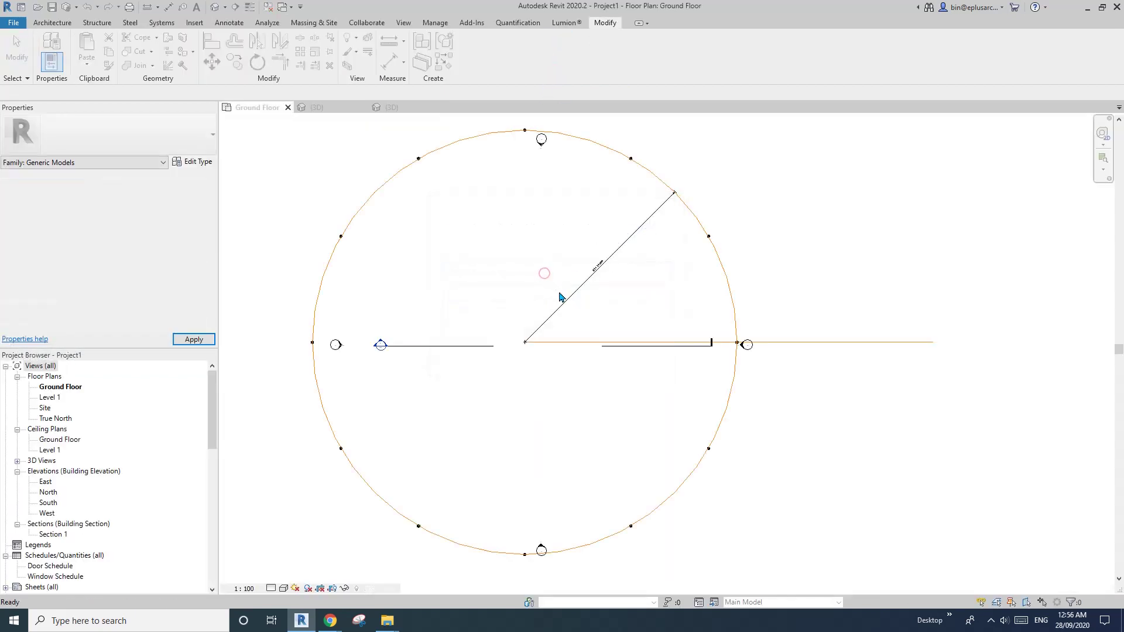
Start placing the reloaded mast component in the project's 3D view and check its orientation at different nodes of the divided circle
{"action": "left_click", "coordinate": [215, 7]}
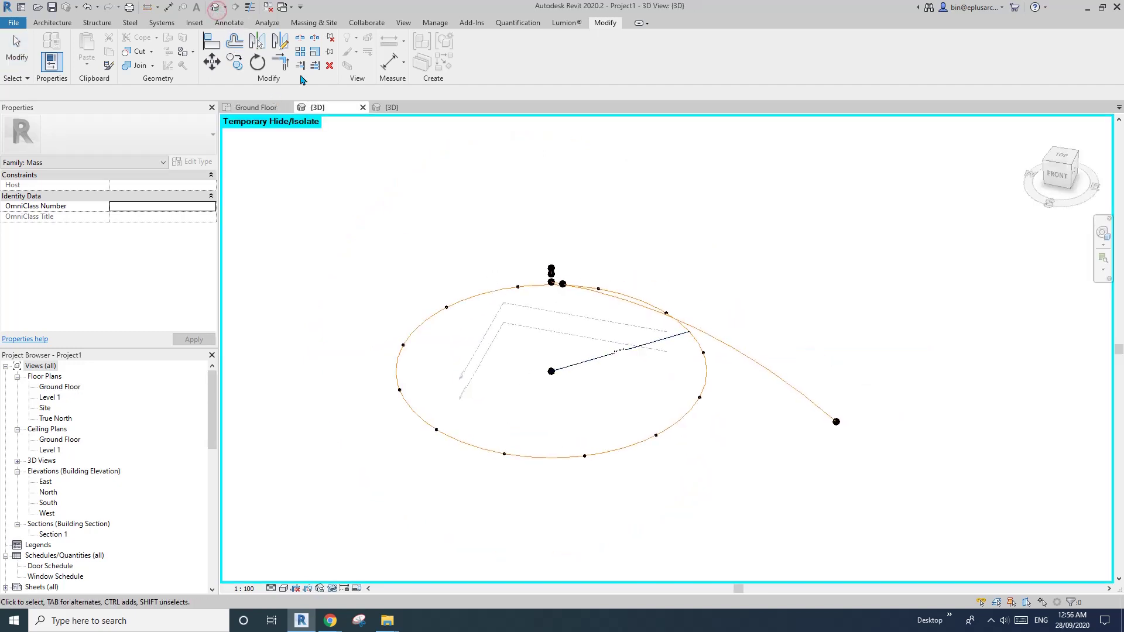
{"action": "left_click", "coordinate": [48, 22]}
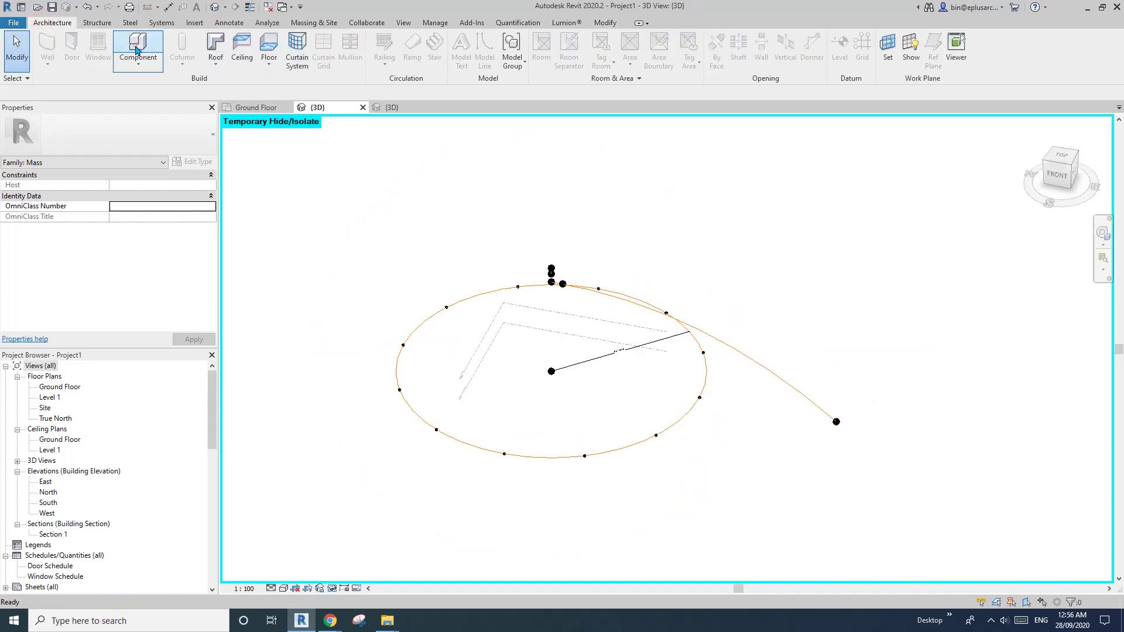
{"action": "left_click", "coordinate": [136, 50]}
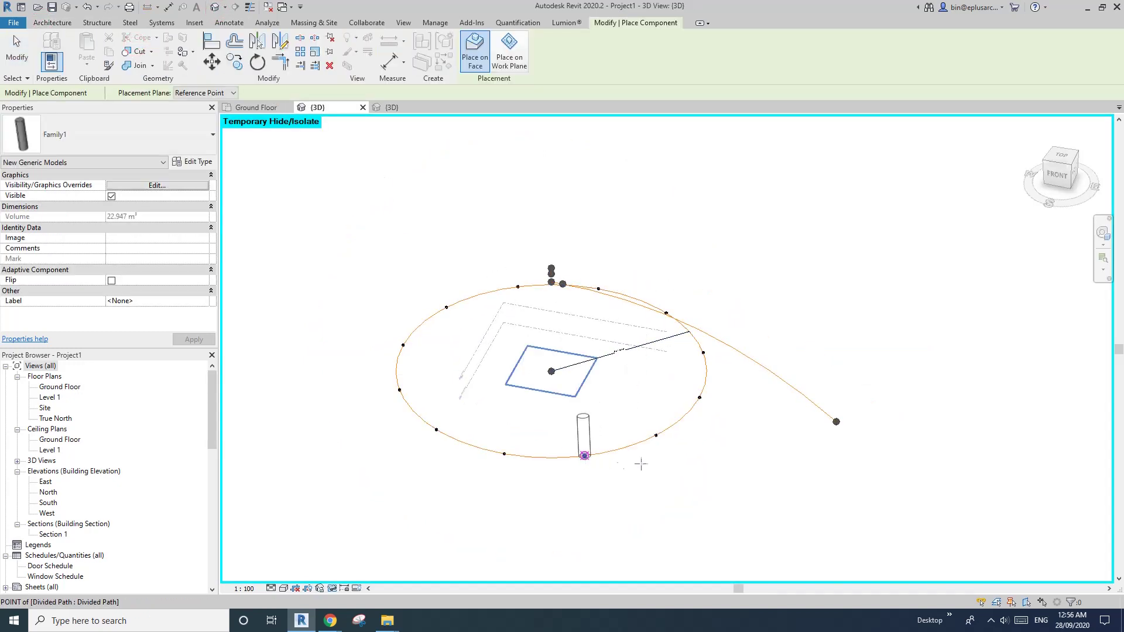
{"action": "middle_click_drag", "start_coordinate": [641, 464], "coordinate": [790, 424], "text": "shift"}
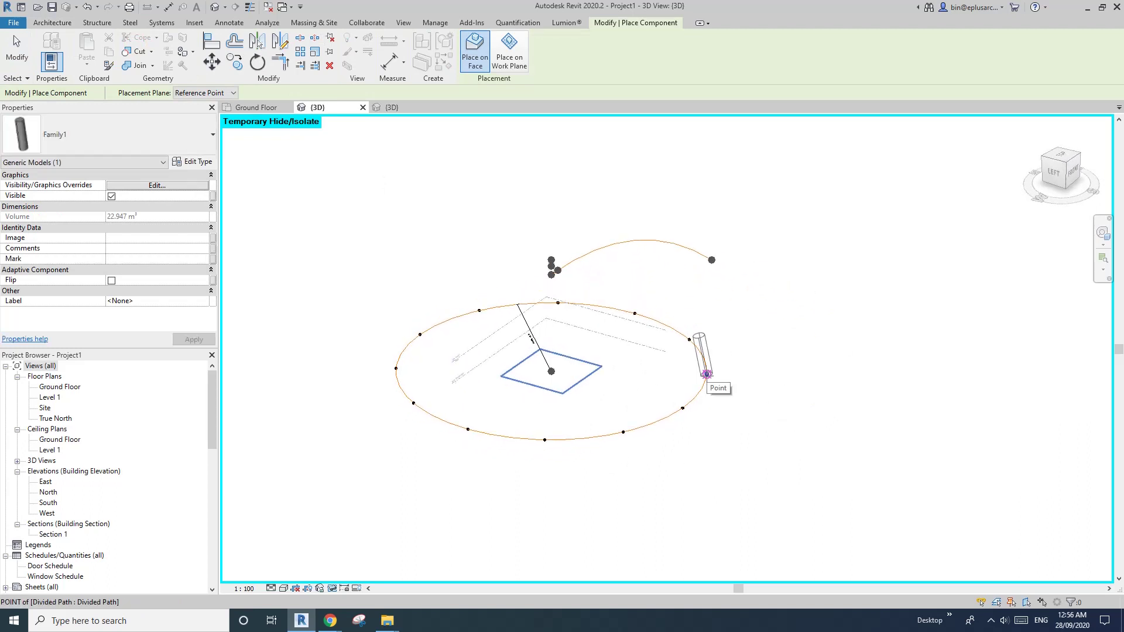
{"action": "middle_click_drag", "start_coordinate": [684, 374], "coordinate": [565, 318], "text": "shift"}
{"action": "key", "text": "Escape"}
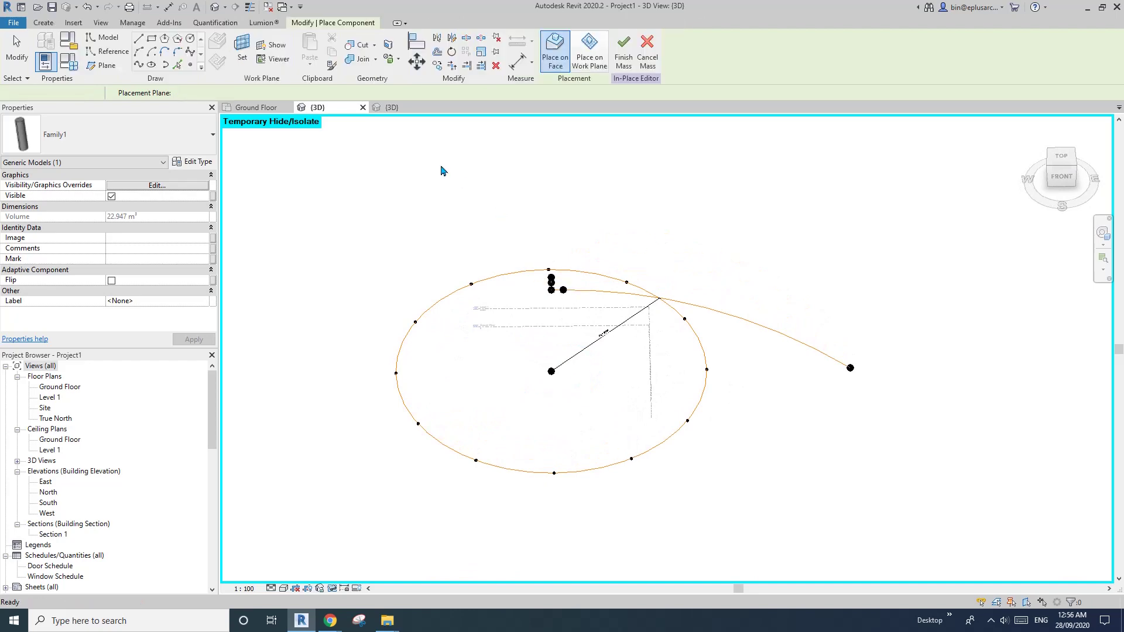
In the mast family, set the rotation angle of the reference point beside the cylinder's top to 180° and reload the family into the dome project
{"action": "left_click", "coordinate": [403, 112]}
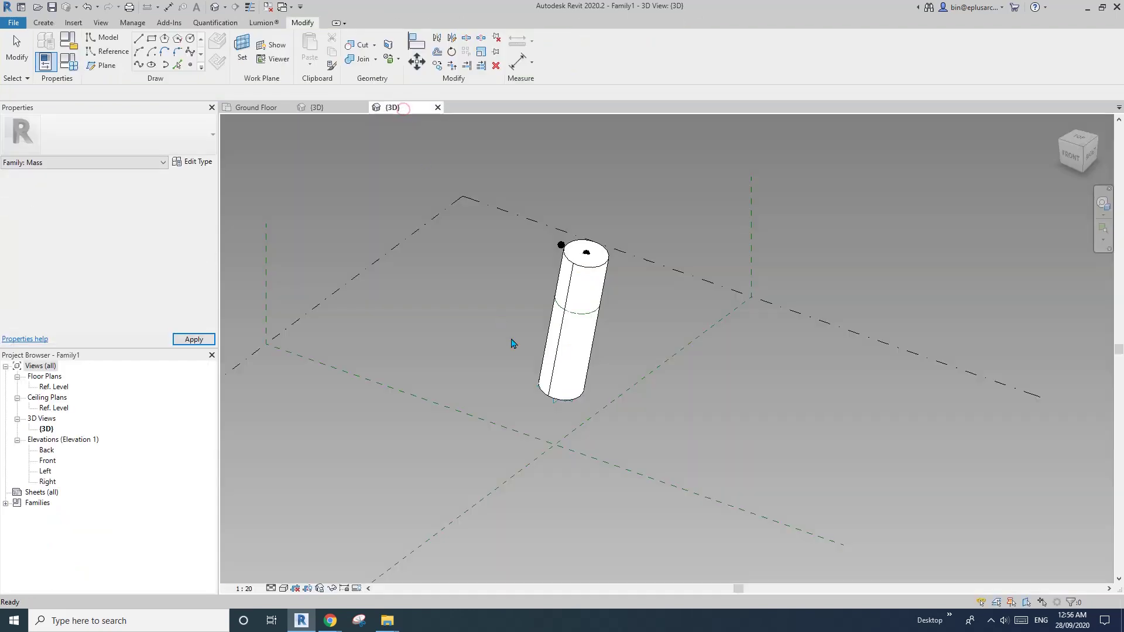
{"action": "left_click", "coordinate": [552, 245]}
{"action": "left_click", "coordinate": [157, 207]}
{"action": "type", "text": "1"}
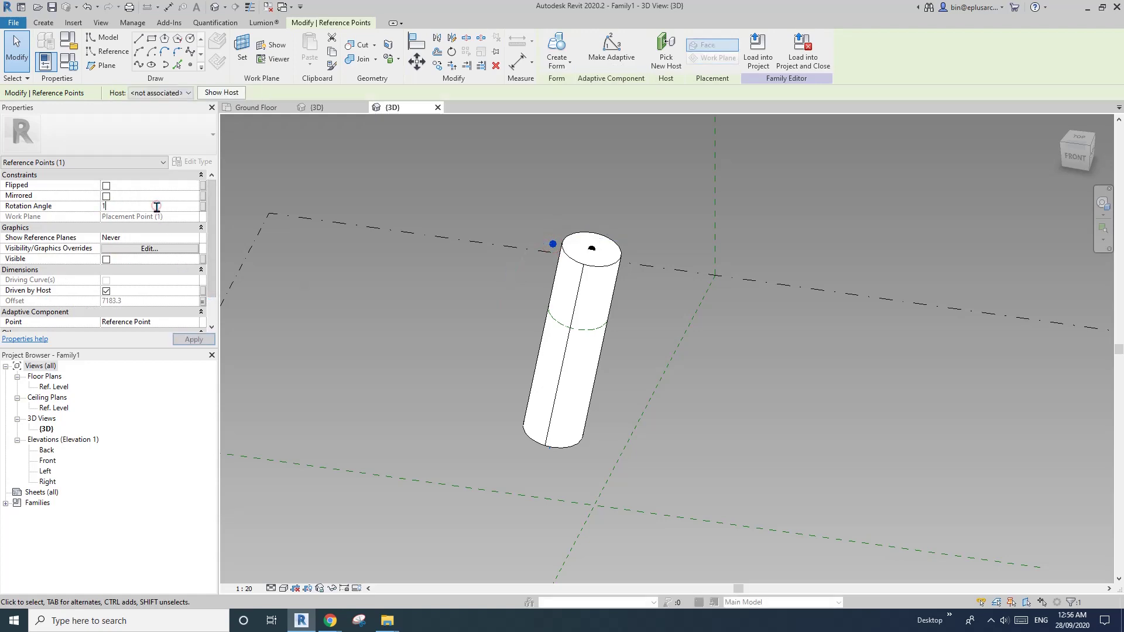
{"action": "type", "text": "80"}
{"action": "scroll", "coordinate": [570, 301], "scroll_direction": "down", "scroll_amount": 1}
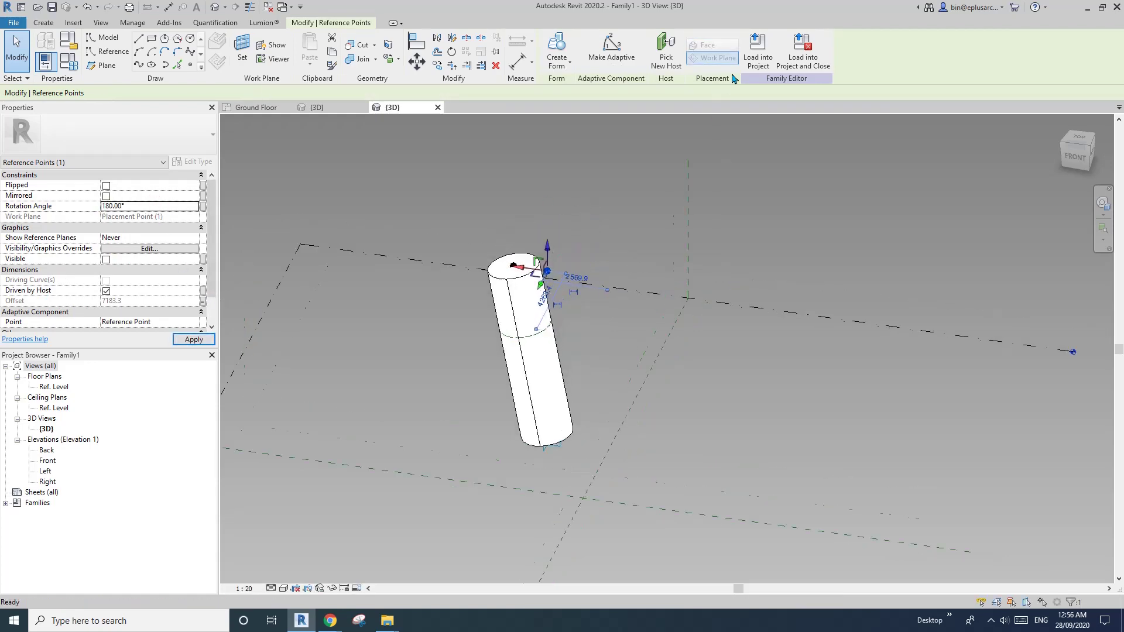
{"action": "left_click", "coordinate": [753, 53]}
{"action": "left_click", "coordinate": [552, 277]}
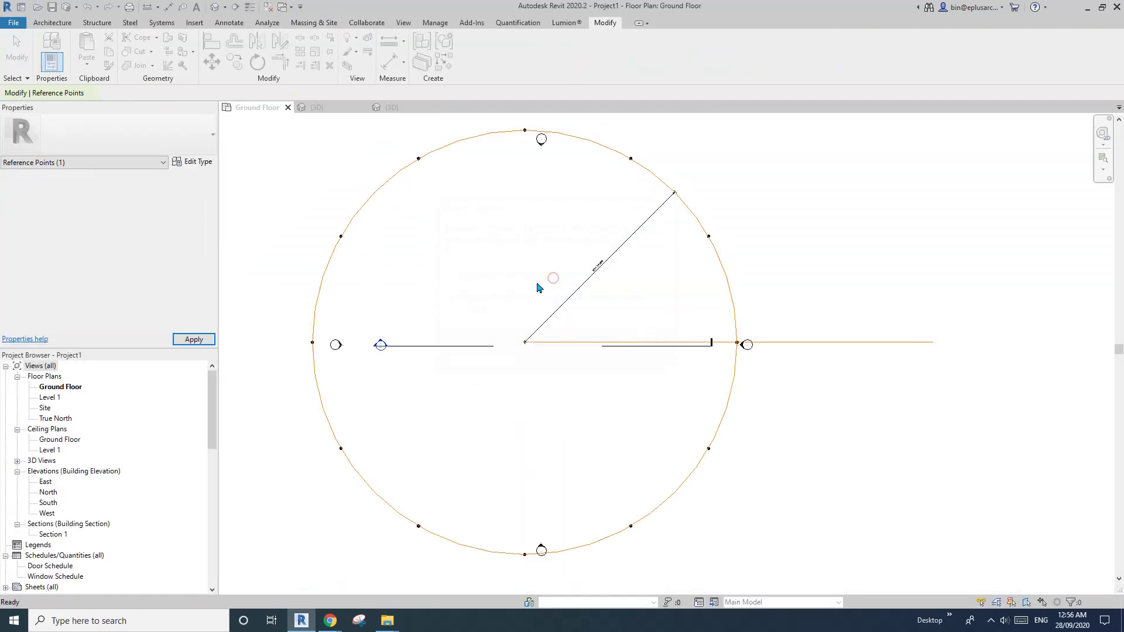
Place the reloaded mast component on a node of the divided circle in the project's 3D view
{"action": "left_click", "coordinate": [215, 7]}
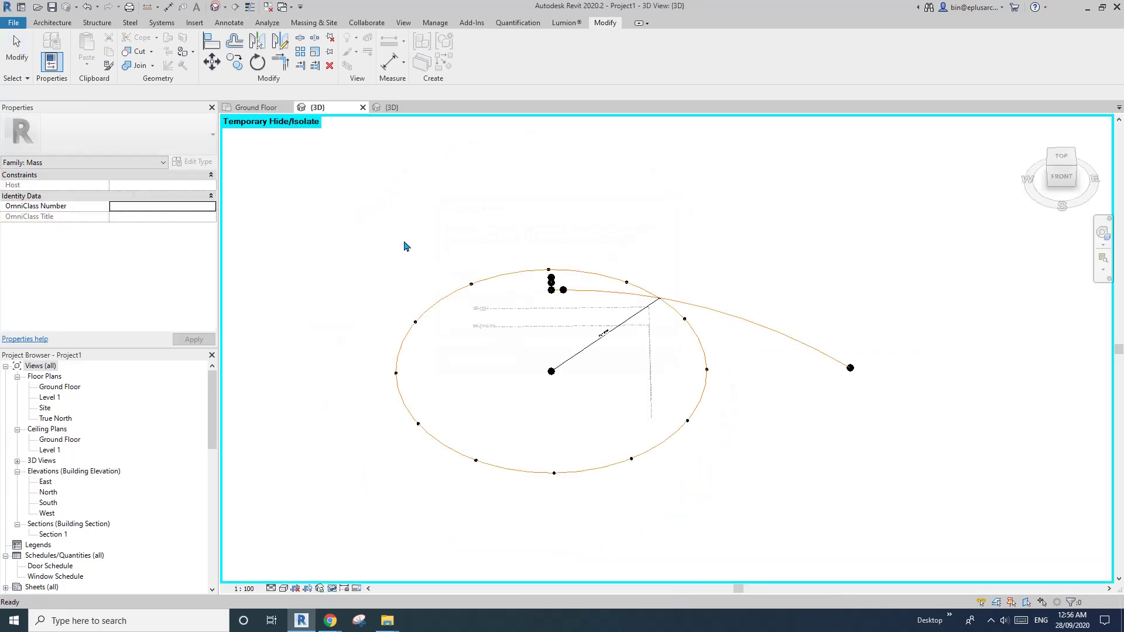
{"action": "left_click", "coordinate": [52, 23]}
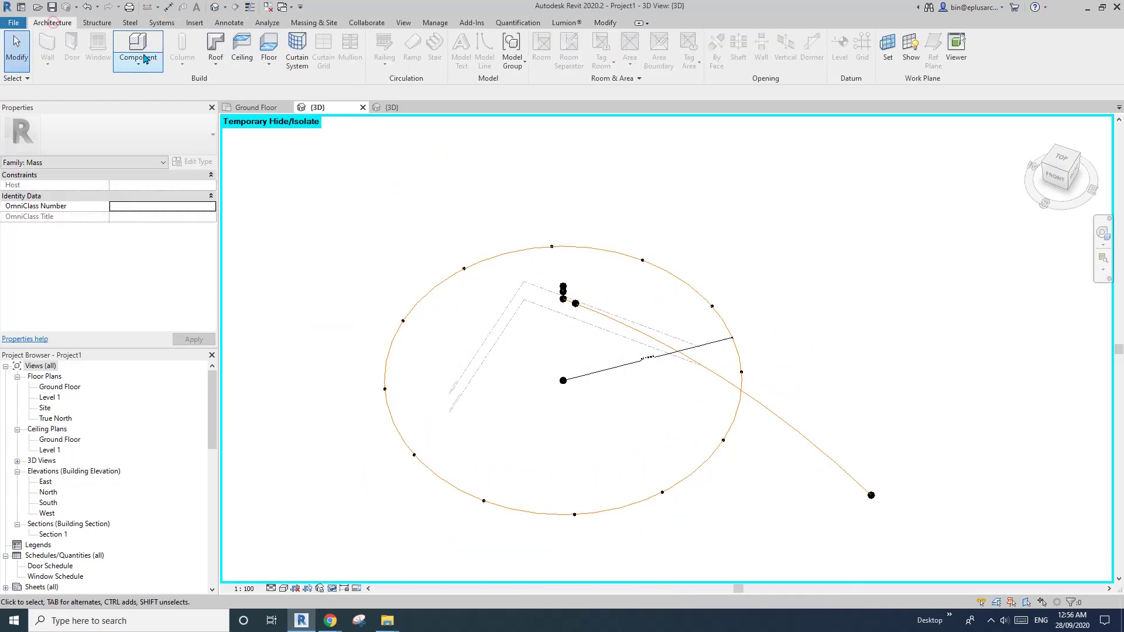
{"action": "left_click", "coordinate": [139, 44]}
{"action": "middle_click_drag", "start_coordinate": [614, 468], "coordinate": [730, 518], "text": "shift"}
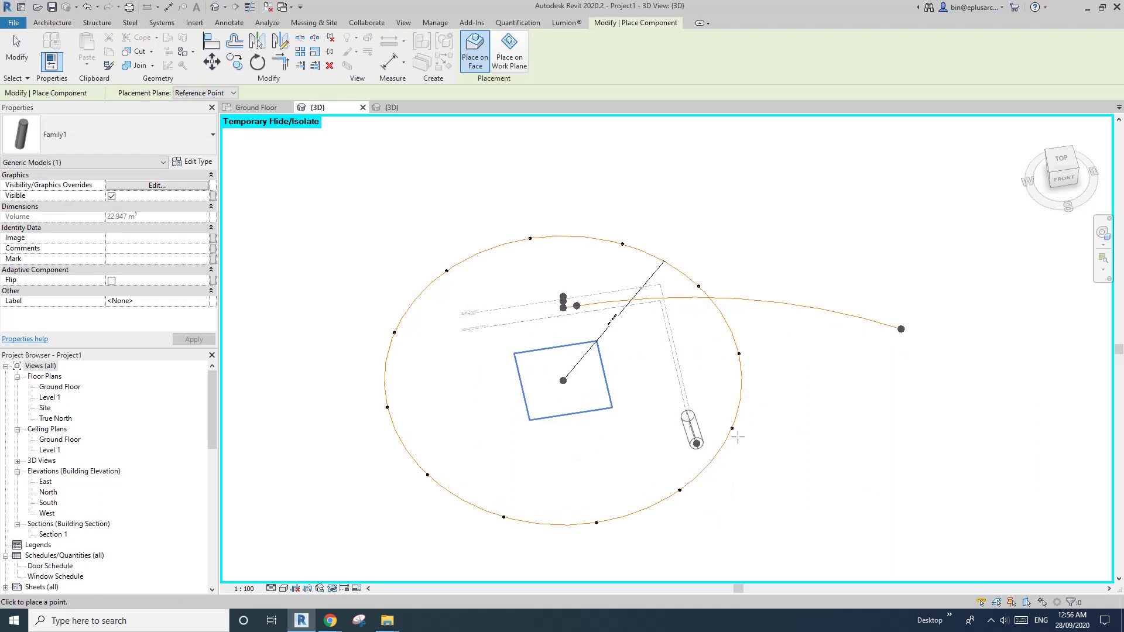
{"action": "middle_click_drag", "start_coordinate": [677, 476], "coordinate": [672, 501], "text": "shift"}
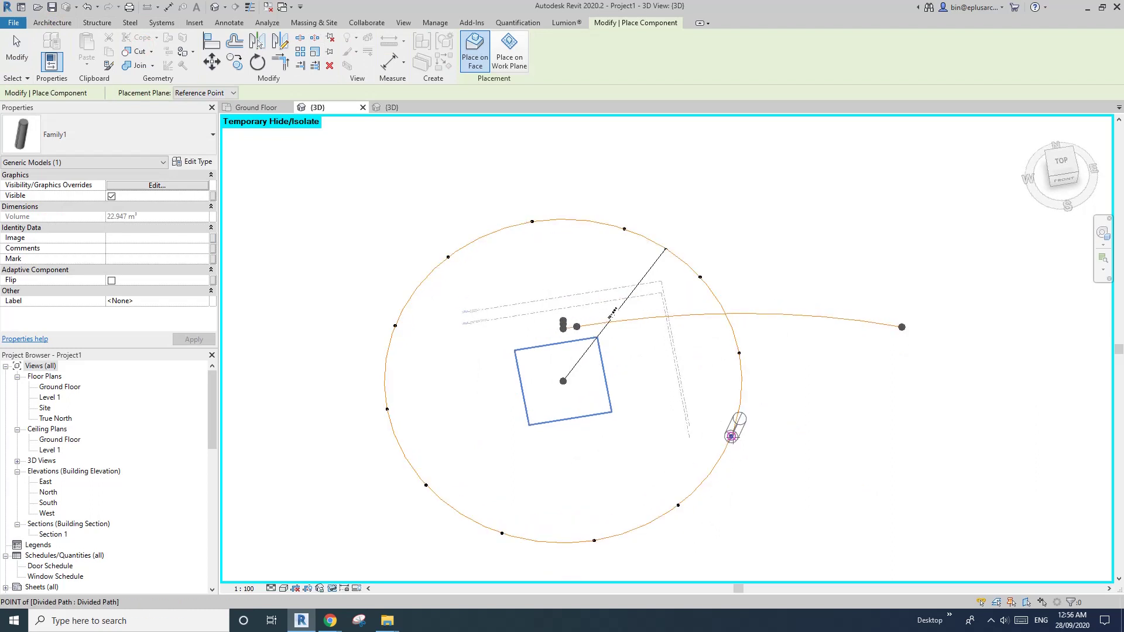
{"action": "middle_click_drag", "start_coordinate": [731, 436], "coordinate": [742, 368], "text": "shift"}
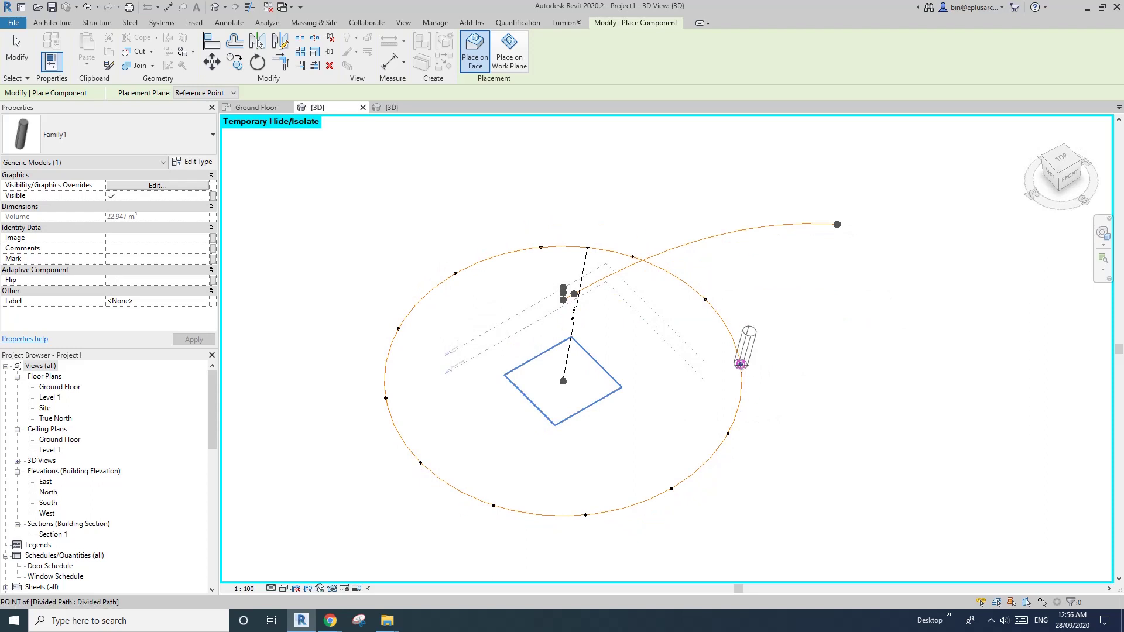
{"action": "middle_click_drag", "start_coordinate": [770, 421], "coordinate": [700, 280], "text": "shift"}
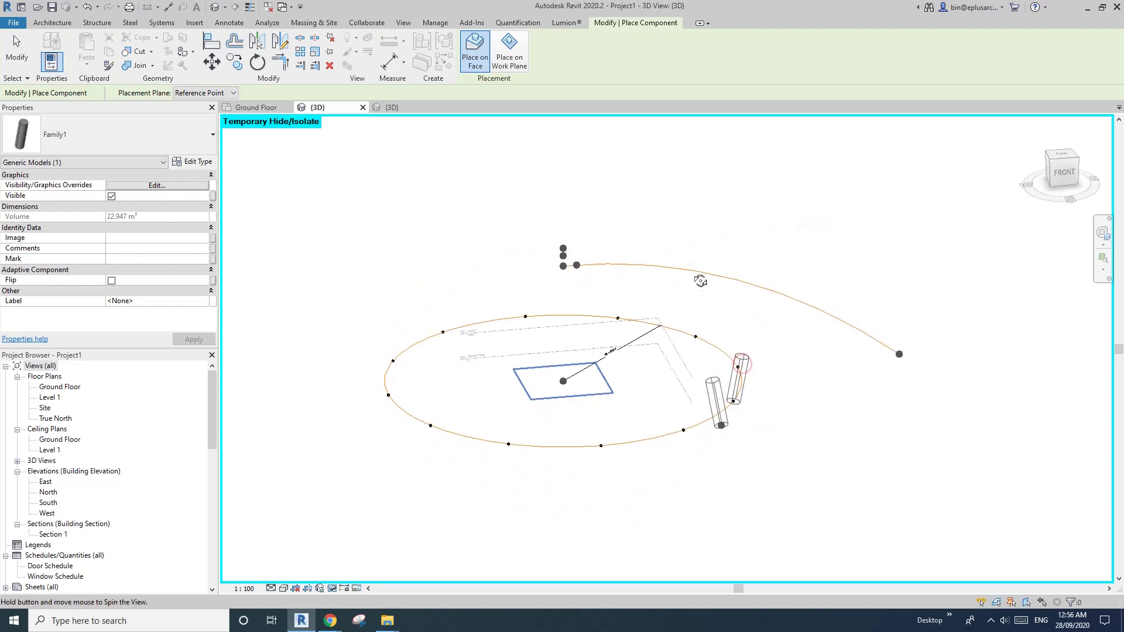
{"action": "key", "text": "Escape"}
Reset the temporary hide/isolate so the dome surface shows together with the placed mast
{"action": "scroll", "coordinate": [724, 366], "scroll_direction": "up", "scroll_amount": 1}
{"action": "middle_click_drag", "start_coordinate": [735, 390], "coordinate": [380, 331]}
{"action": "key", "text": "h"}
{"action": "key", "text": "r"}
Set the placed mast's type parameters SH to 30000 and SO to 5000
{"action": "left_click", "coordinate": [721, 323]}
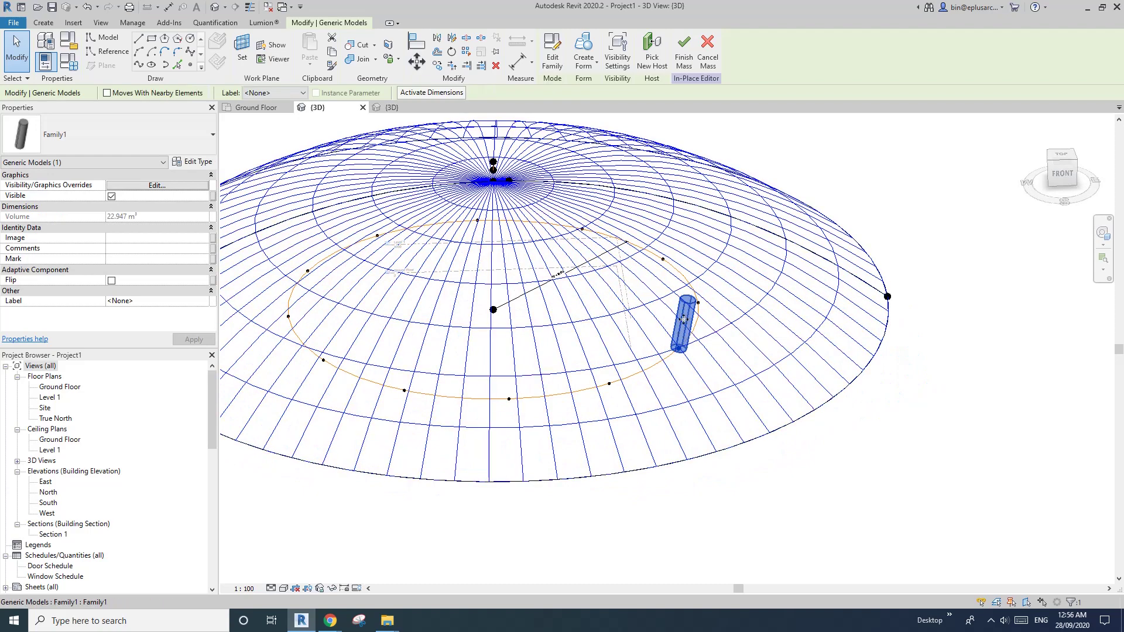
{"action": "left_click", "coordinate": [192, 162]}
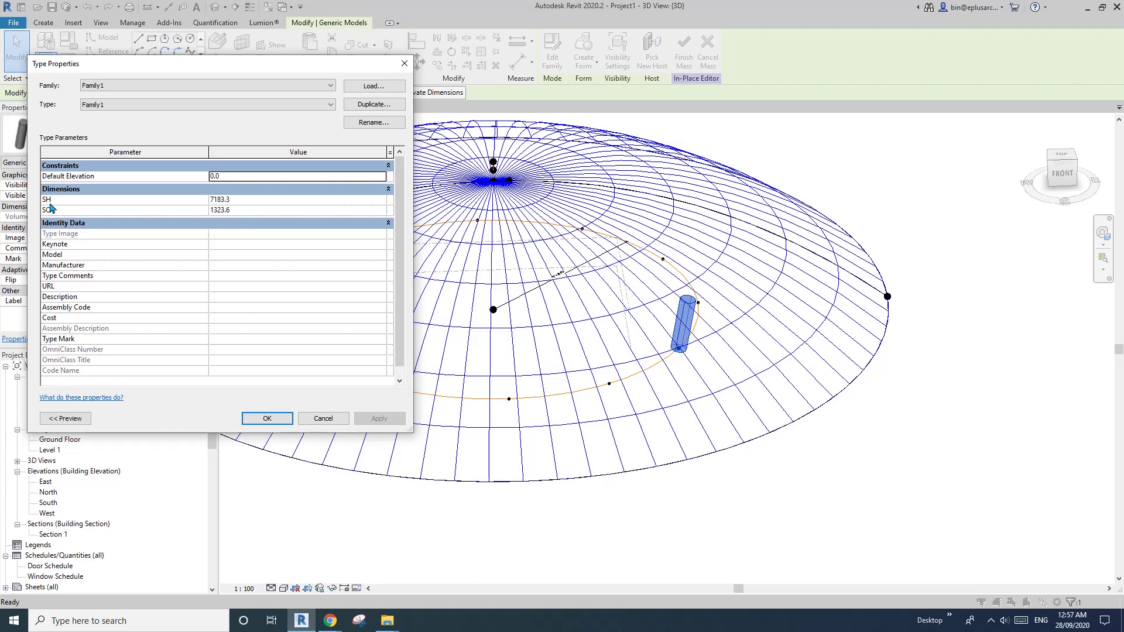
{"action": "left_click", "coordinate": [242, 201]}
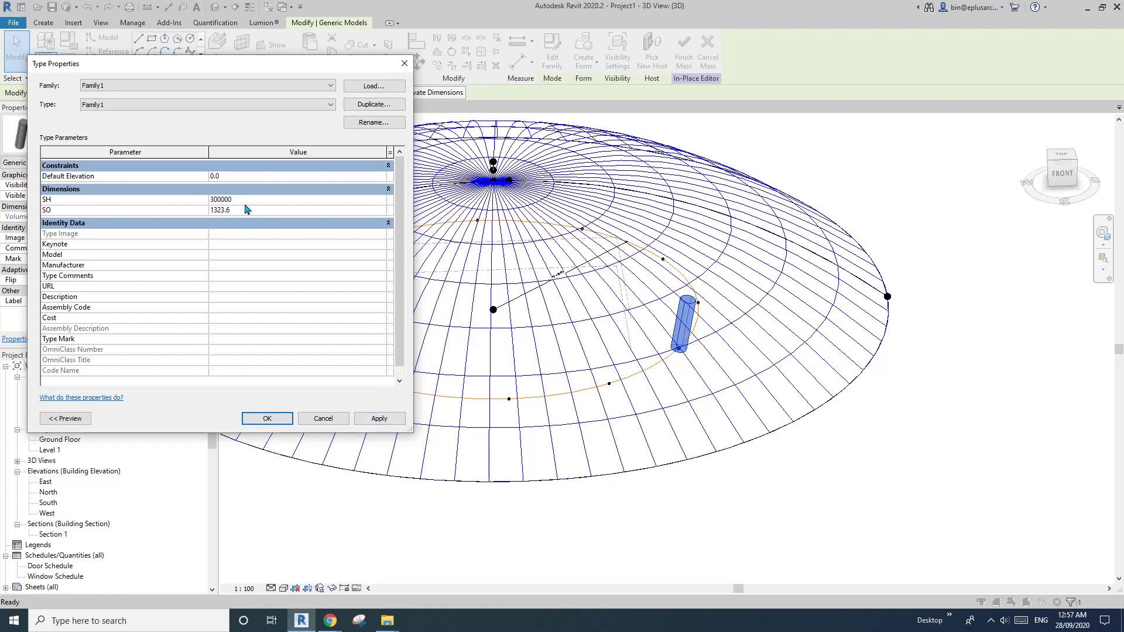
{"action": "left_click", "coordinate": [373, 423]}
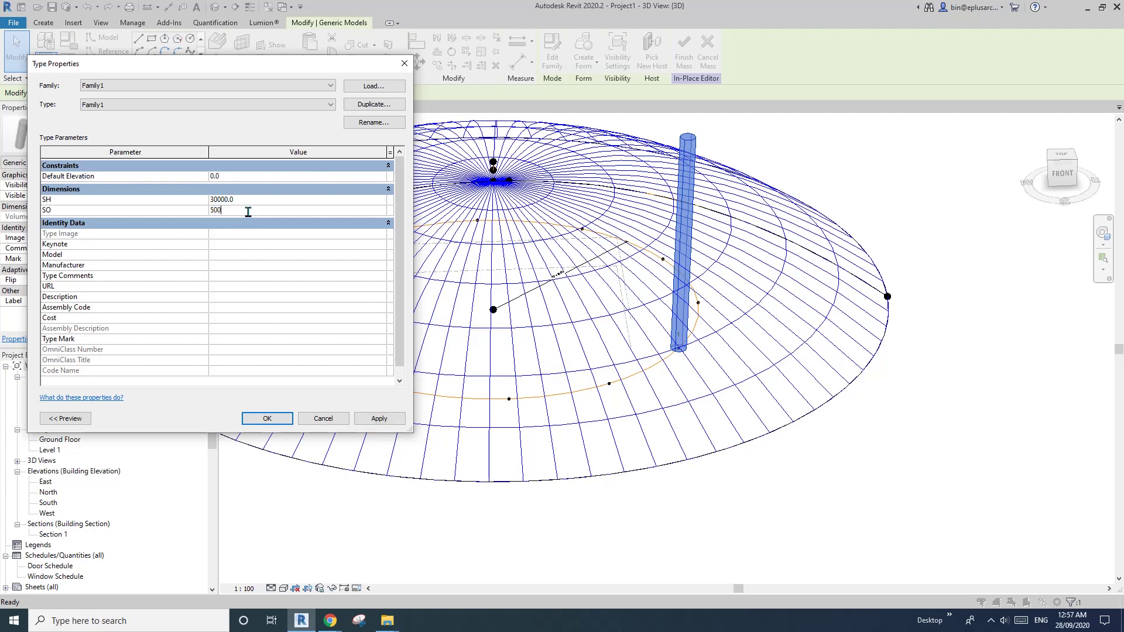
{"action": "left_click", "coordinate": [391, 420]}
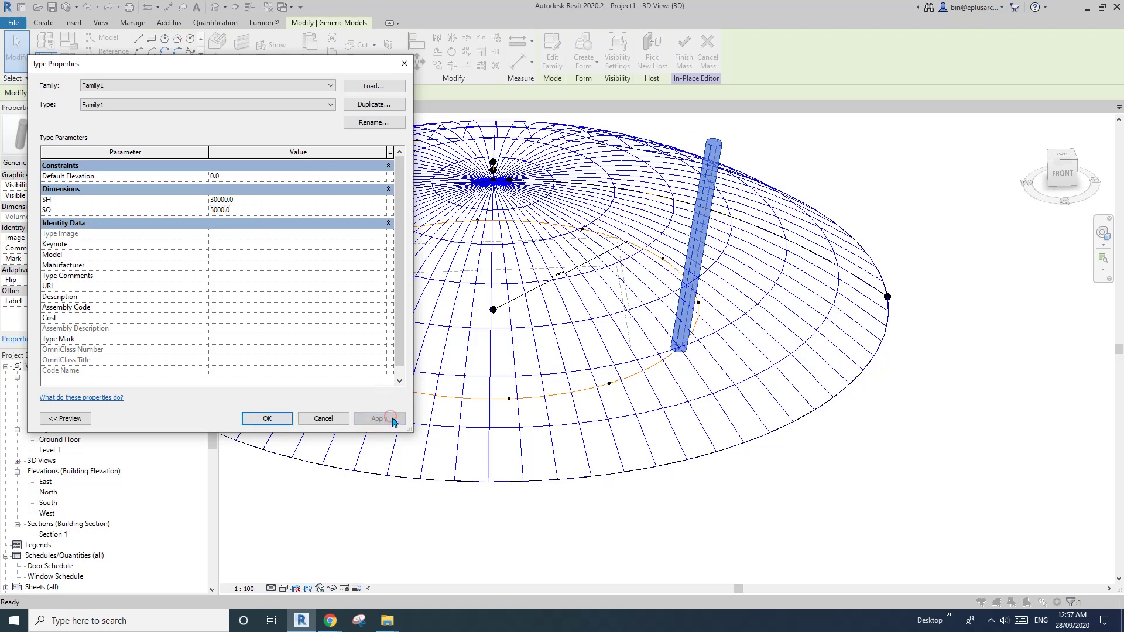
{"action": "left_click", "coordinate": [272, 419]}
Compare the mast's height and lean with the Millennium Dome photo in Chrome, and return to Revit
{"action": "scroll", "coordinate": [421, 388], "scroll_direction": "down", "scroll_amount": 2}
{"action": "middle_click_drag", "start_coordinate": [549, 358], "coordinate": [664, 277], "text": "shift"}
{"action": "mouse_move", "coordinate": [331, 626]}
{"action": "left_click", "coordinate": [386, 576]}
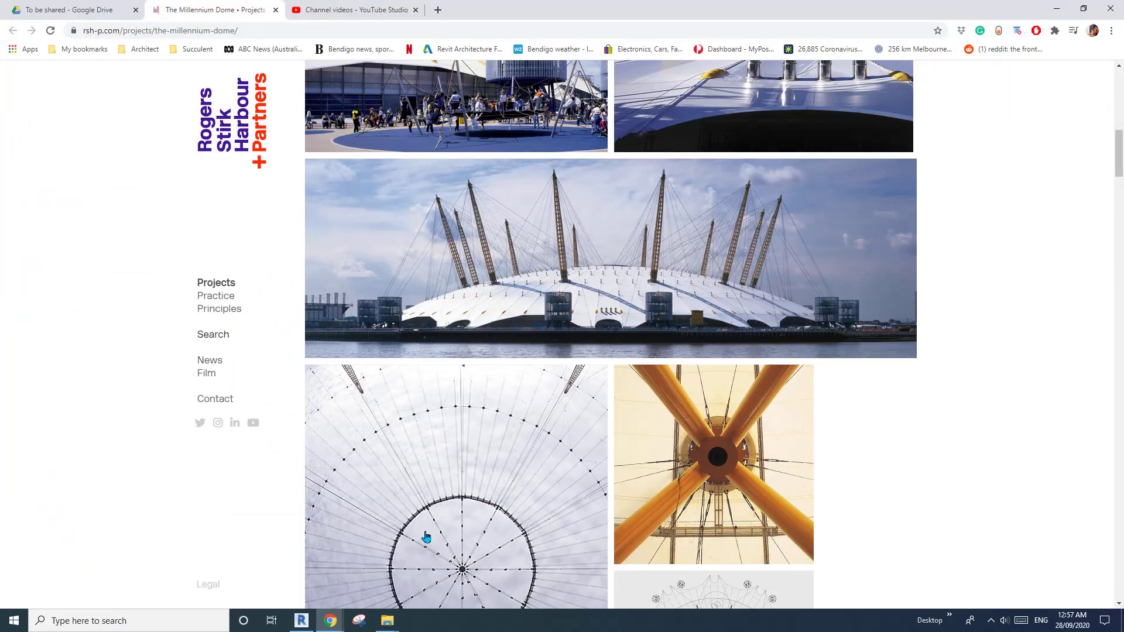
{"action": "left_click", "coordinate": [302, 621]}
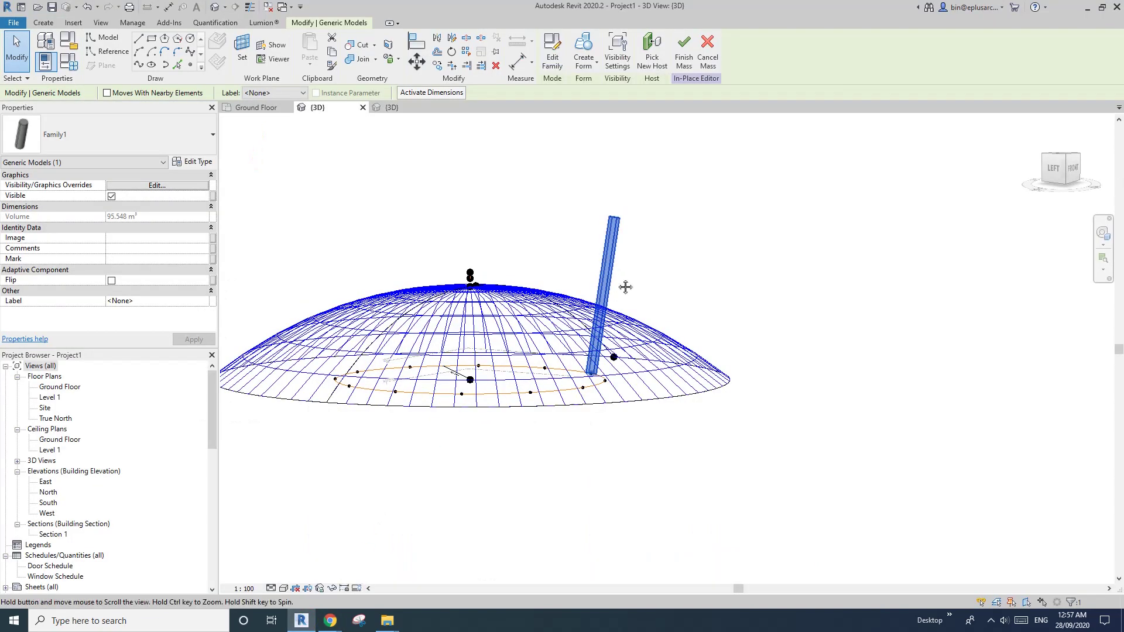
Increase the mast type's SO value to give the mast a stronger outward lean
{"action": "left_click", "coordinate": [199, 164]}
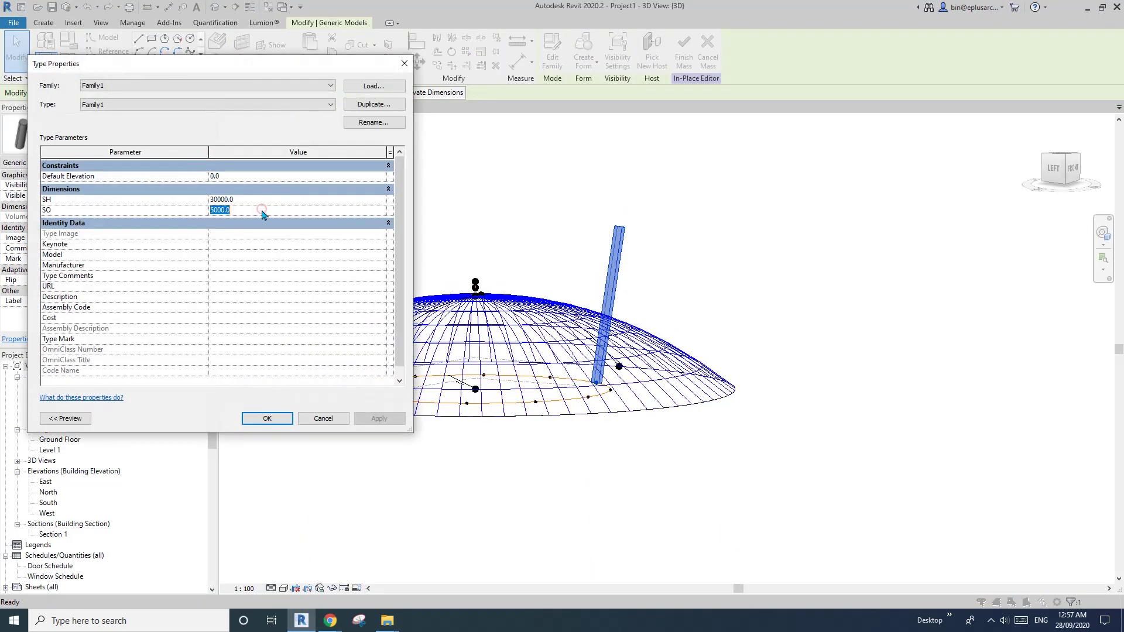
{"action": "left_click", "coordinate": [279, 420]}
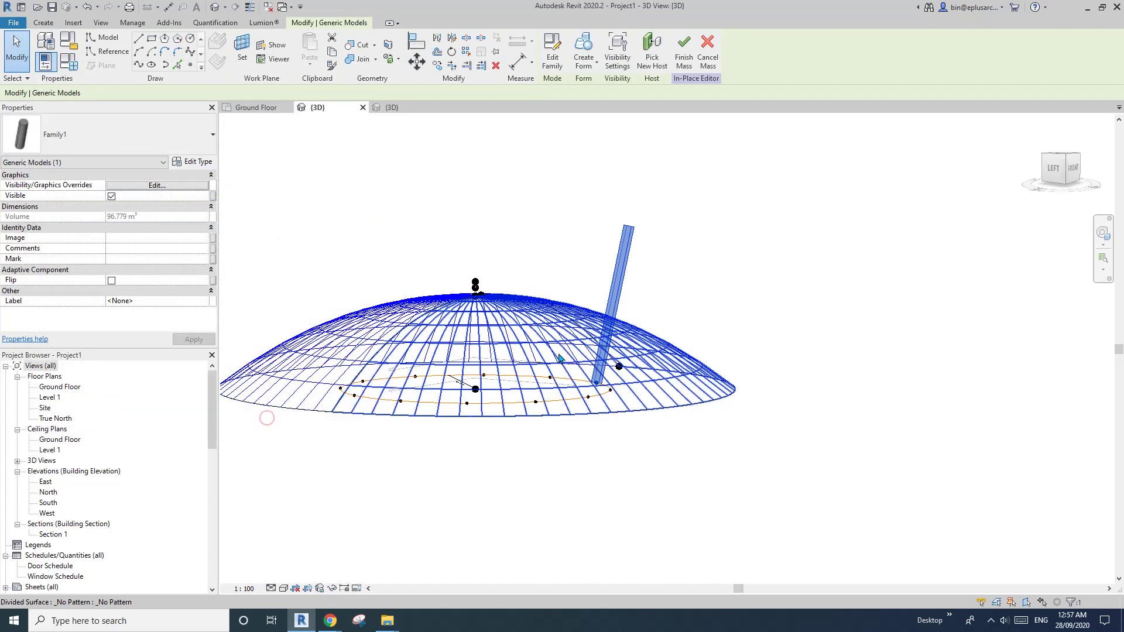
{"action": "middle_click_drag", "start_coordinate": [583, 360], "coordinate": [606, 301], "text": "shift"}
{"action": "key", "text": "Escape"}
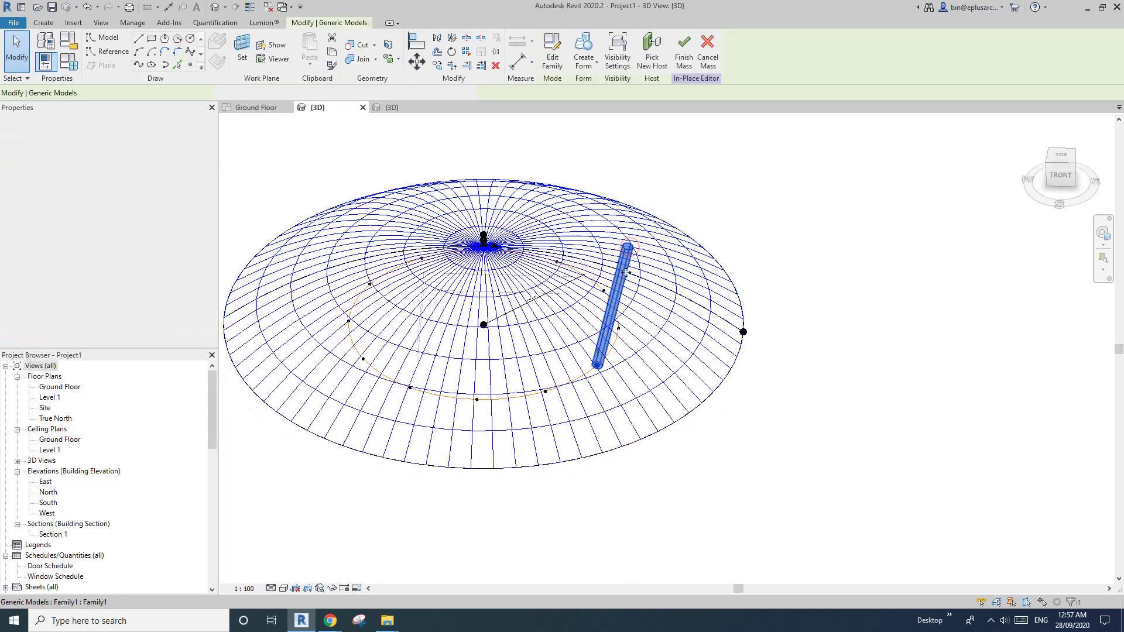
Repeat the mast on all nodes of the divided circle
{"action": "left_click", "coordinate": [612, 304]}
{"action": "left_click", "coordinate": [467, 55]}
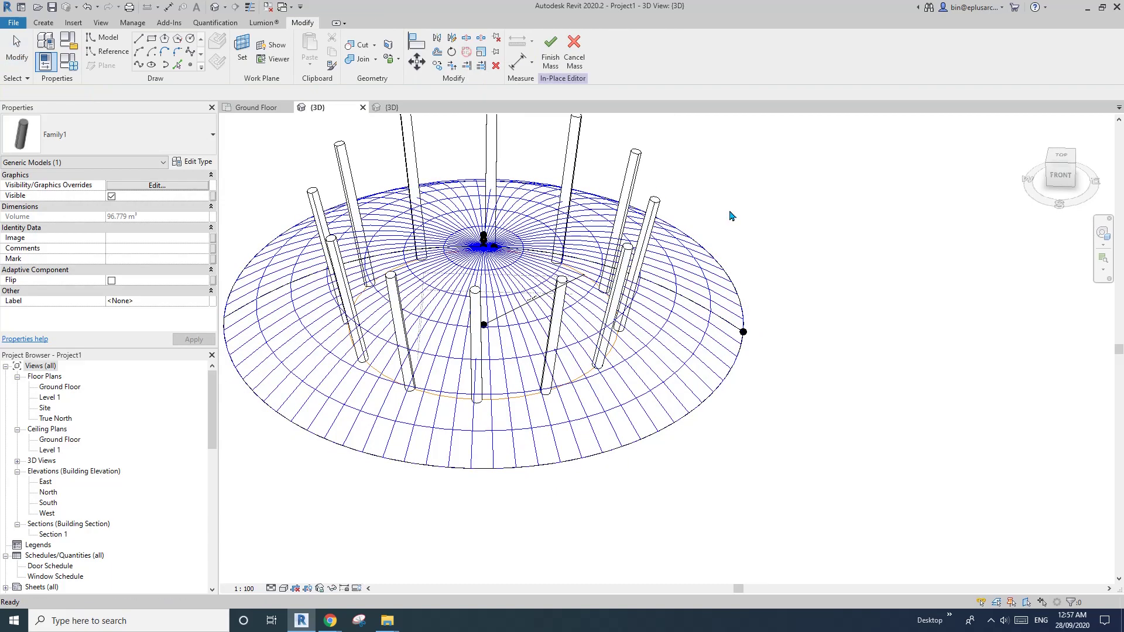
{"action": "key", "text": "Escape"}
Inspect the repeated masts from several angles and compare them with the Millennium Dome photo in Chrome
{"action": "middle_click_drag", "start_coordinate": [724, 201], "coordinate": [560, 147], "text": "shift"}
{"action": "middle_click_drag", "start_coordinate": [434, 117], "coordinate": [568, 354], "text": "shift"}
{"action": "scroll", "coordinate": [550, 283], "scroll_direction": "up", "scroll_amount": 2}
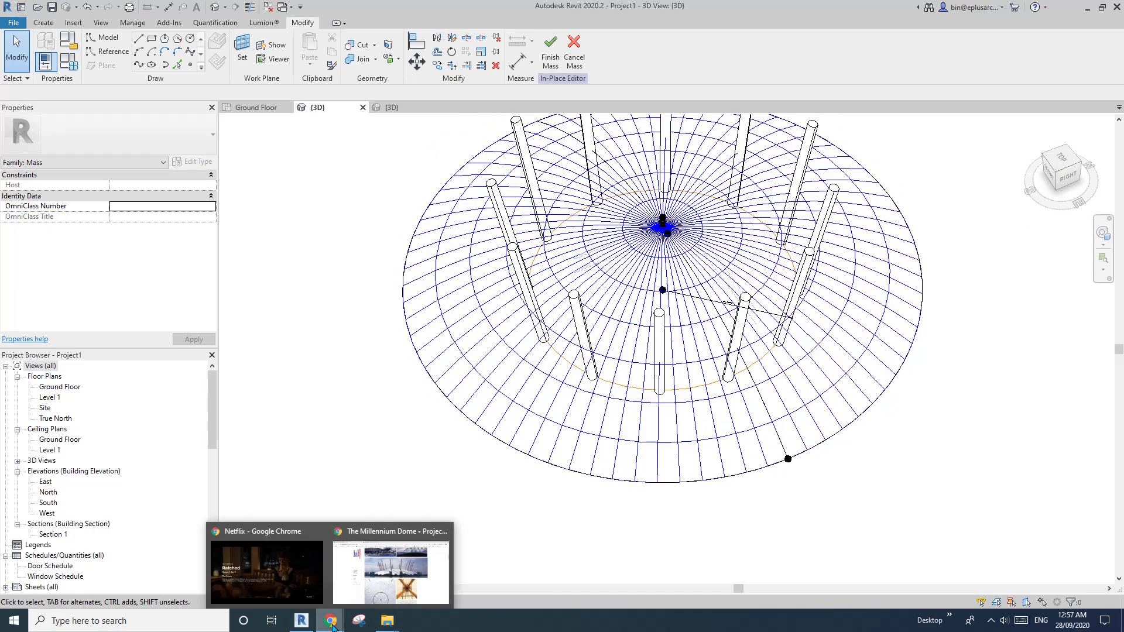
{"action": "left_click", "coordinate": [429, 524]}
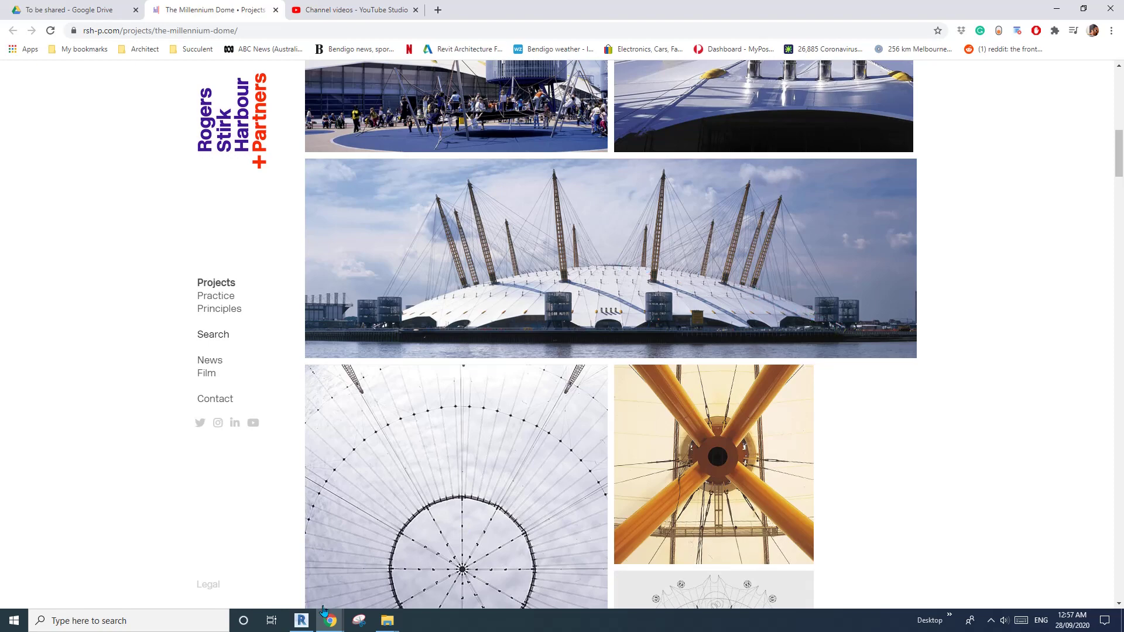
{"action": "left_click", "coordinate": [301, 619]}
{"action": "middle_click_drag", "start_coordinate": [647, 351], "coordinate": [795, 314], "text": "shift"}
{"action": "left_click", "coordinate": [778, 357]}
{"action": "middle_click_drag", "start_coordinate": [777, 357], "coordinate": [762, 451], "text": "shift"}
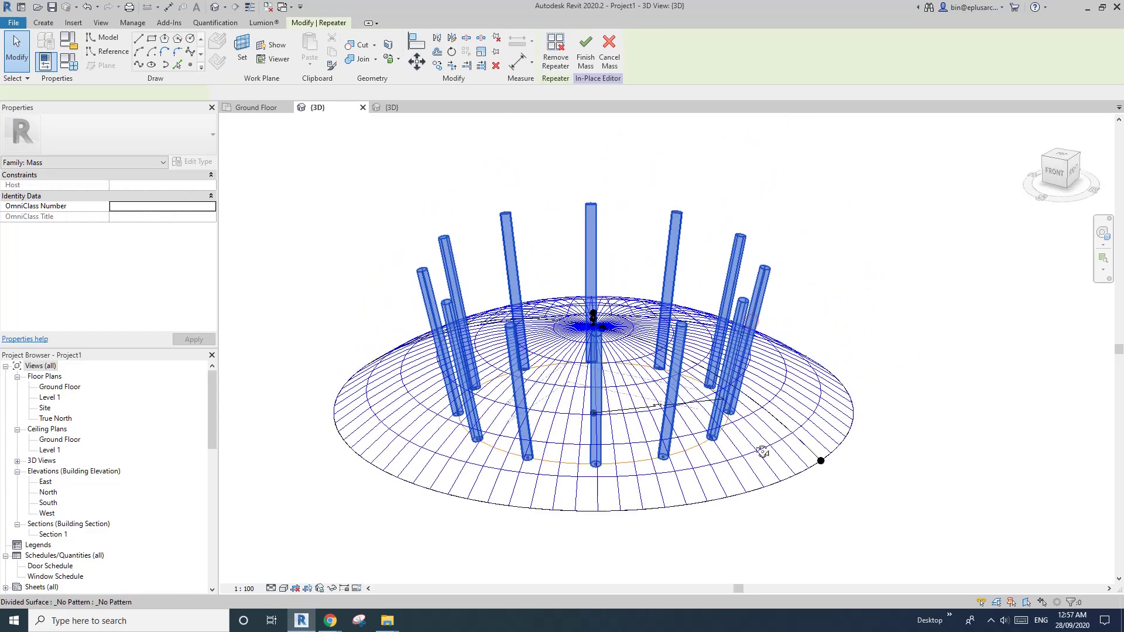
{"action": "middle_click_drag", "start_coordinate": [811, 408], "coordinate": [768, 396], "text": "shift"}
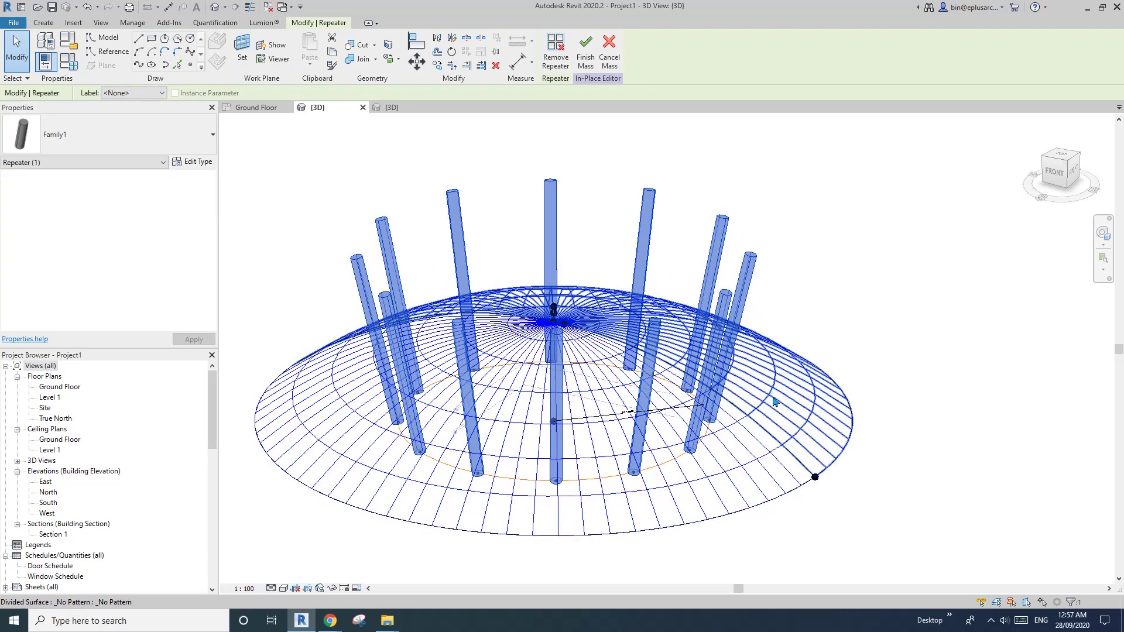
{"action": "key", "text": "Escape"}
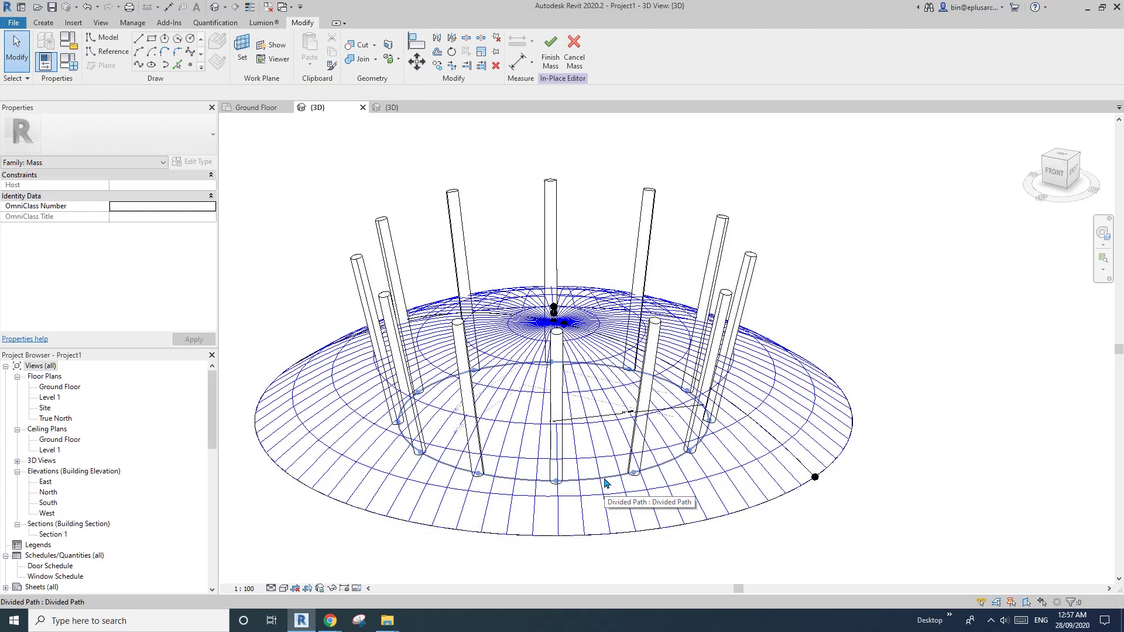
Set the mass's R2 parameter, which controls the radius of the divided circle, to 30000 in Family Types
{"action": "left_click", "coordinate": [606, 483]}
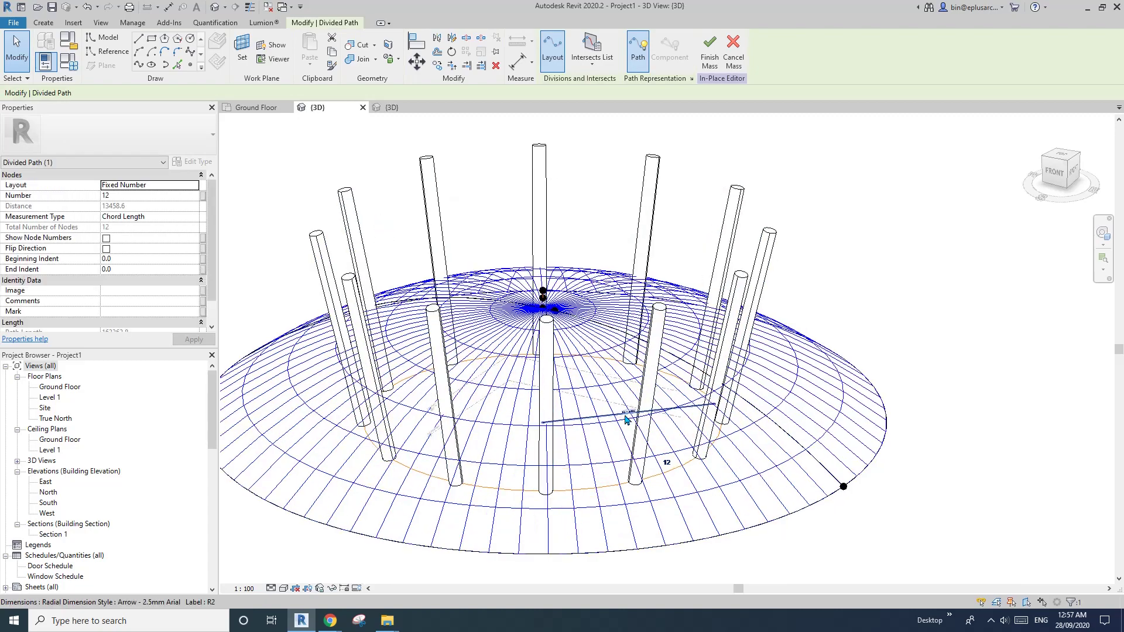
{"action": "scroll", "coordinate": [616, 413], "scroll_direction": "up", "scroll_amount": 5}
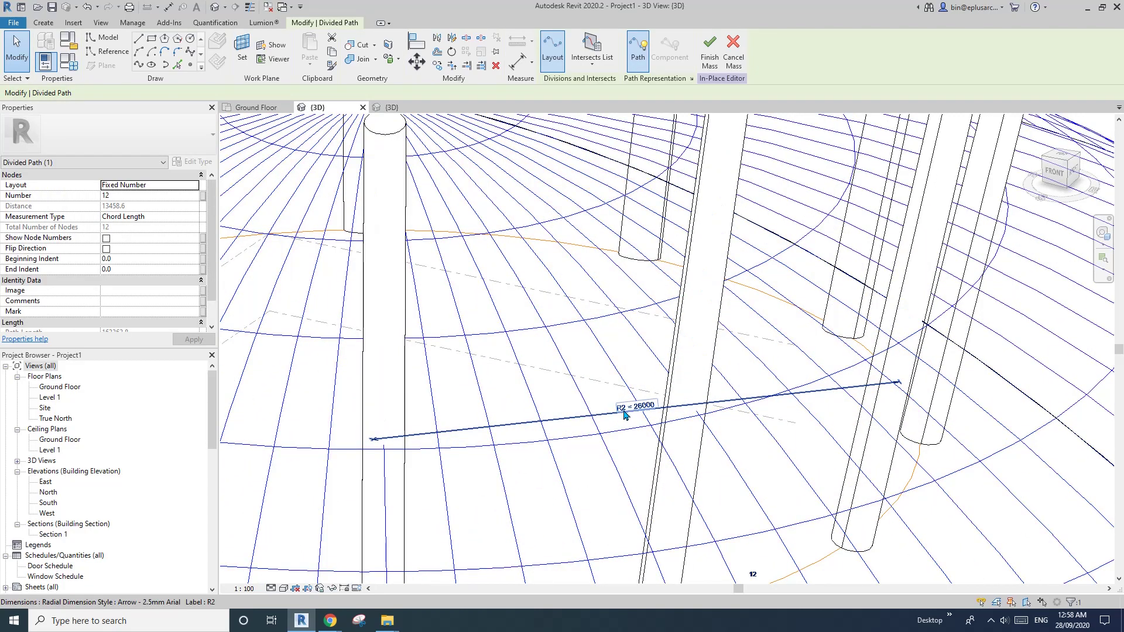
{"action": "scroll", "coordinate": [624, 415], "scroll_direction": "down", "scroll_amount": 6}
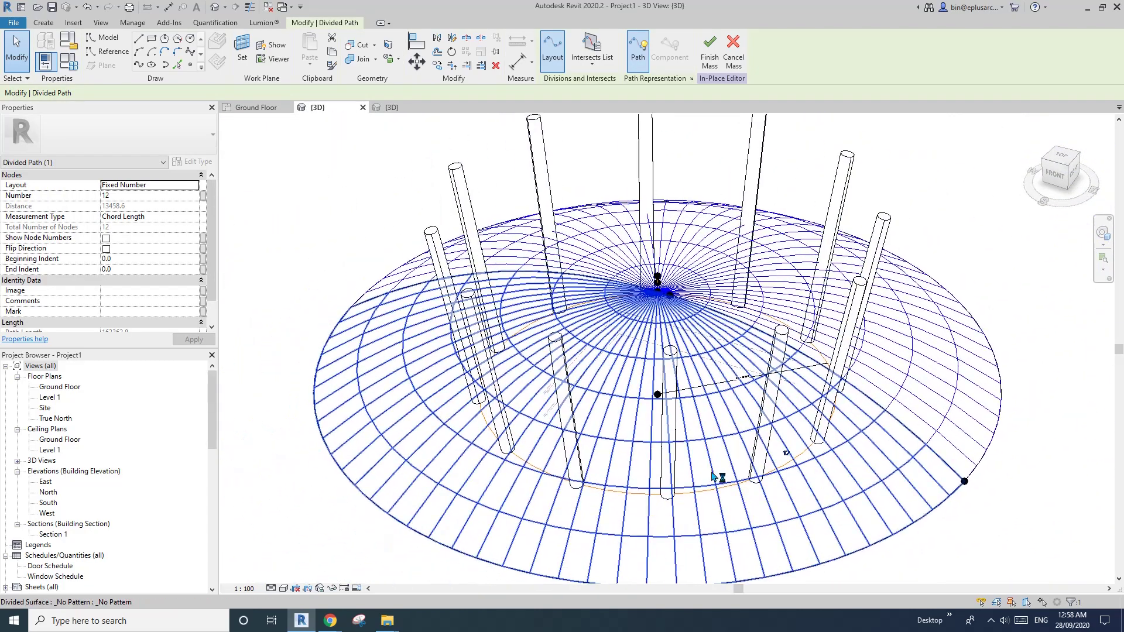
{"action": "left_click", "coordinate": [293, 193]}
{"action": "left_click", "coordinate": [64, 62]}
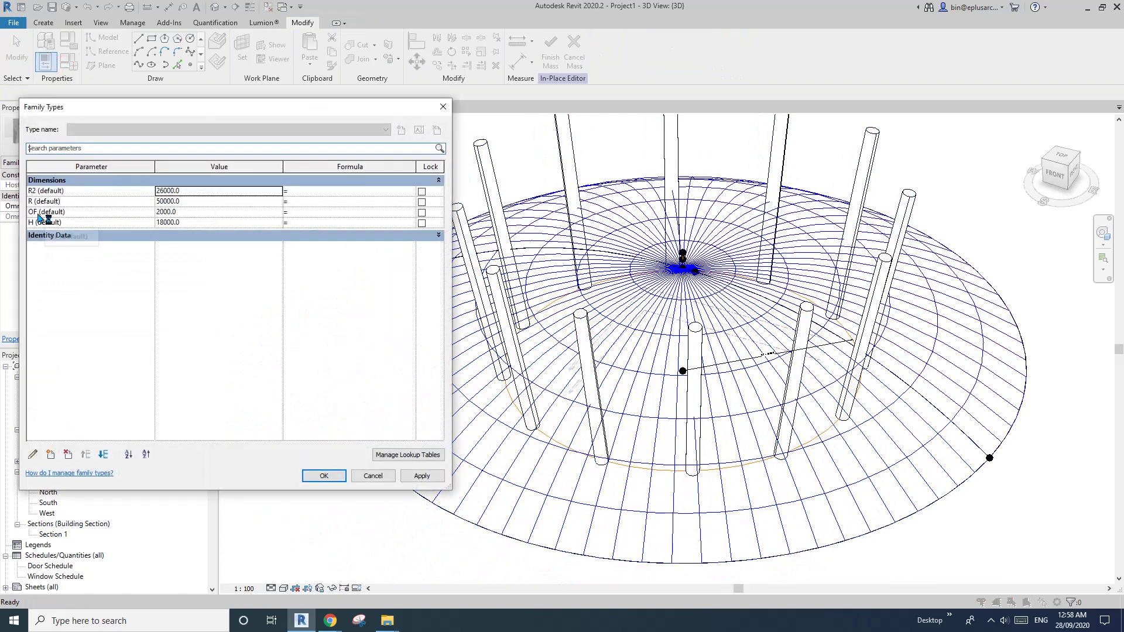
{"action": "left_click", "coordinate": [196, 192]}
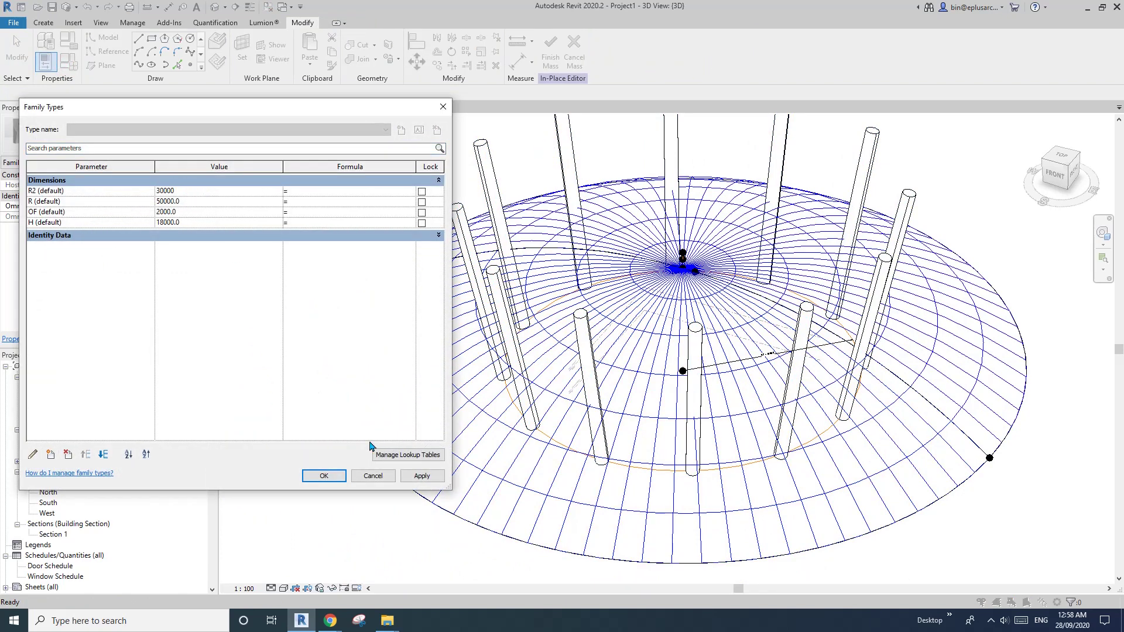
{"action": "type", "text": "30000"}
{"action": "left_click", "coordinate": [419, 479]}
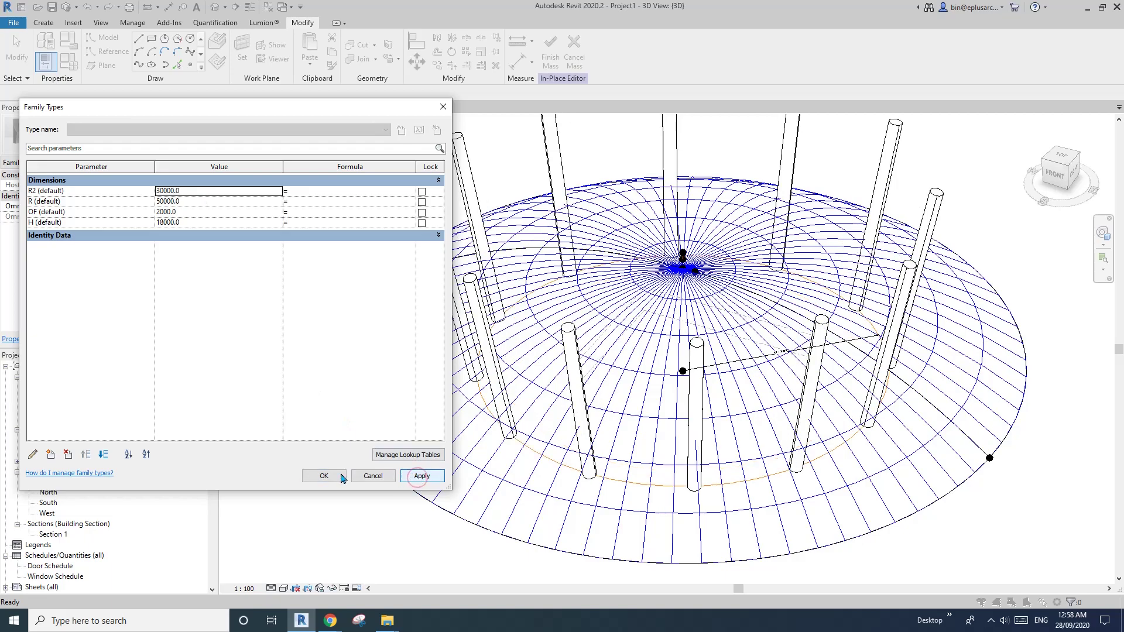
{"action": "left_click", "coordinate": [324, 475]}
Compare the mast ring around the dome with the reference photo in Chrome, and return to Revit
{"action": "middle_click_drag", "start_coordinate": [343, 479], "coordinate": [563, 527], "text": "shift"}
{"action": "mouse_move", "coordinate": [330, 620]}
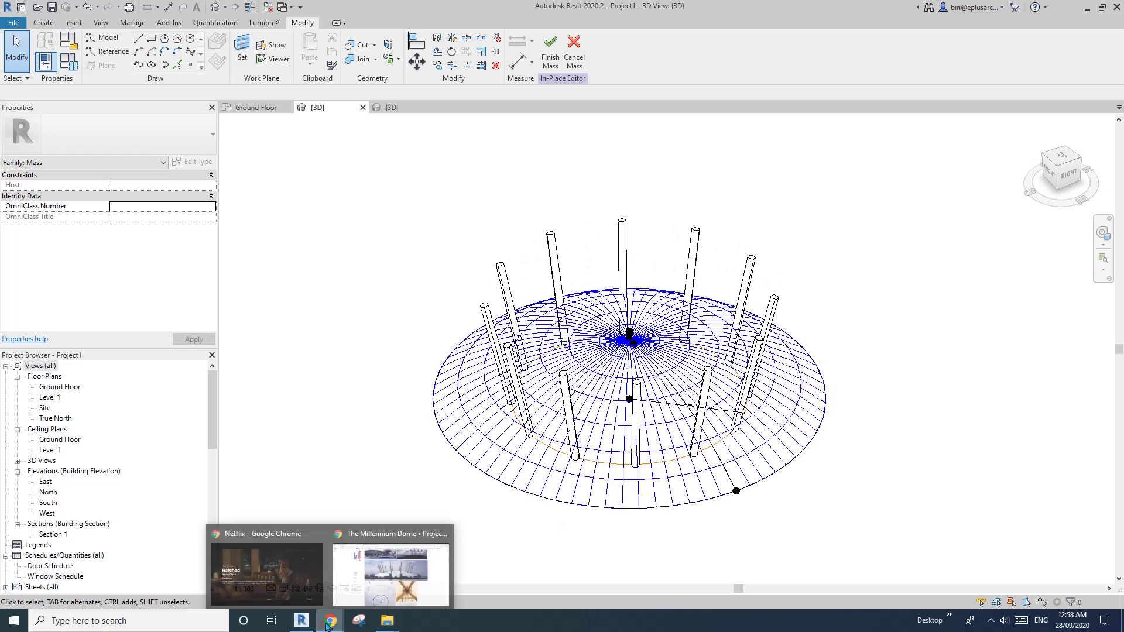
{"action": "left_click", "coordinate": [375, 584]}
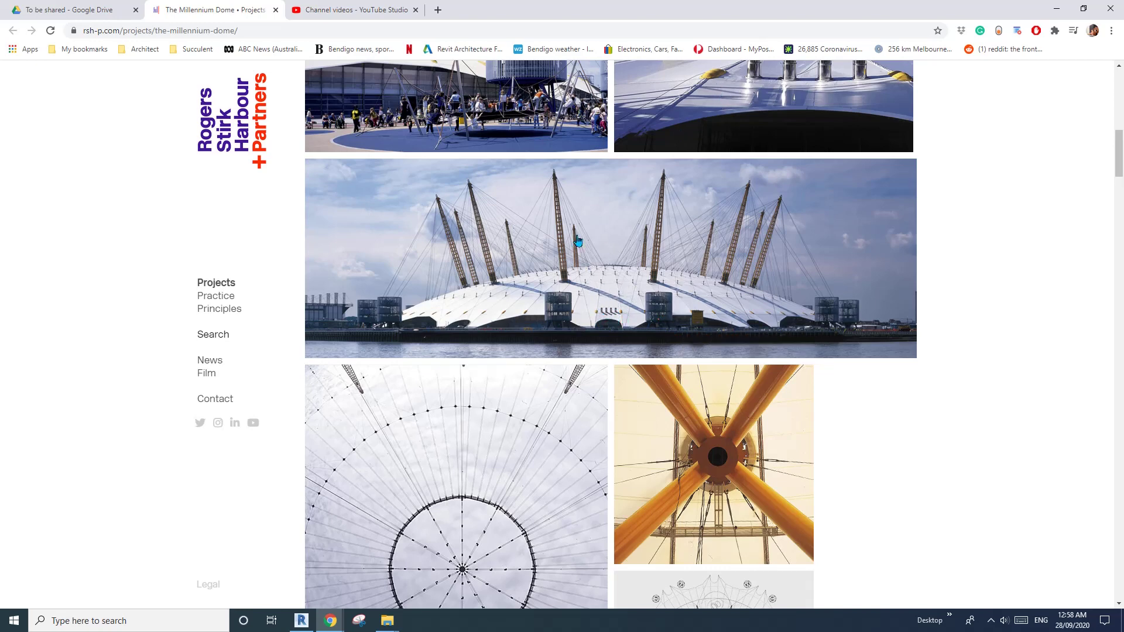
{"action": "left_click", "coordinate": [301, 620]}
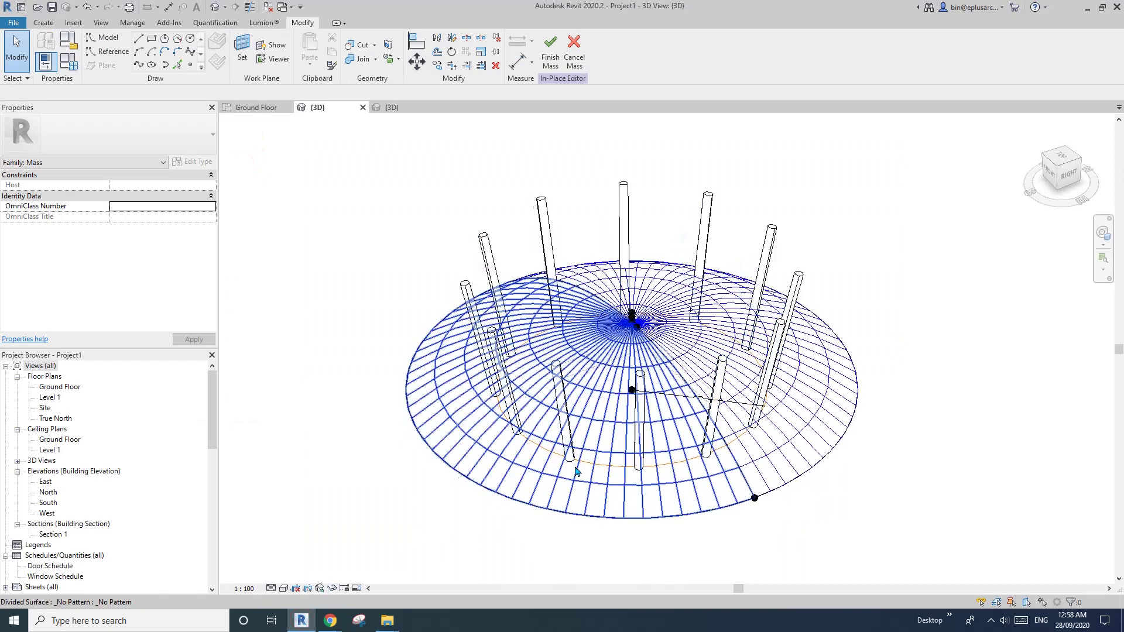
Start a new family from the adaptive generic model template
{"action": "left_click", "coordinate": [15, 23]}
{"action": "mouse_move", "coordinate": [35, 75]}
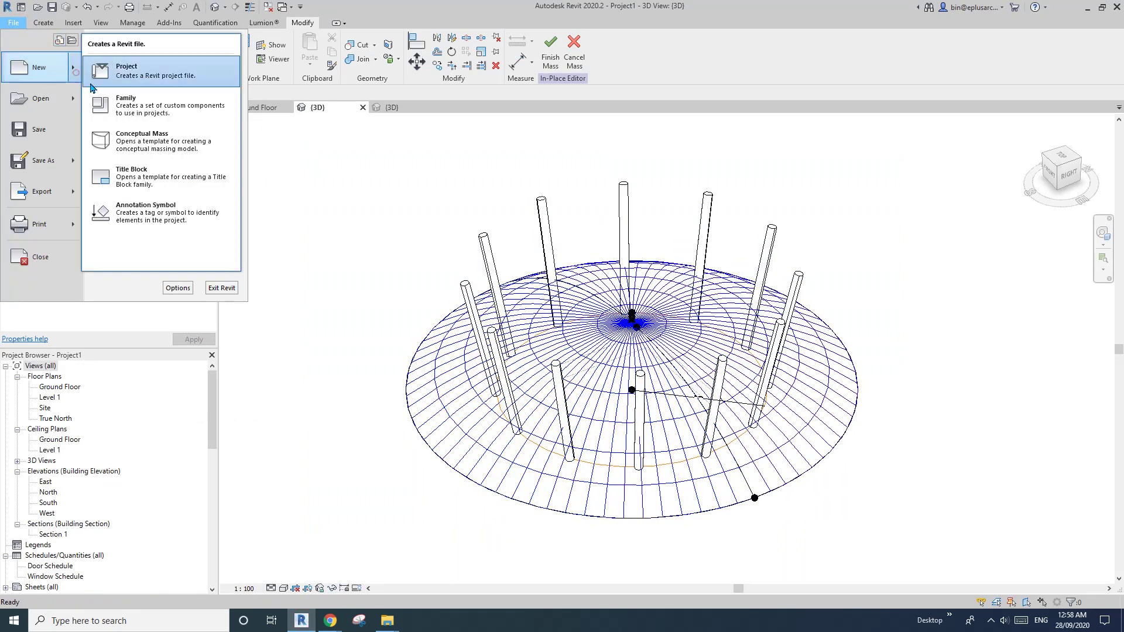
{"action": "left_click", "coordinate": [155, 105]}
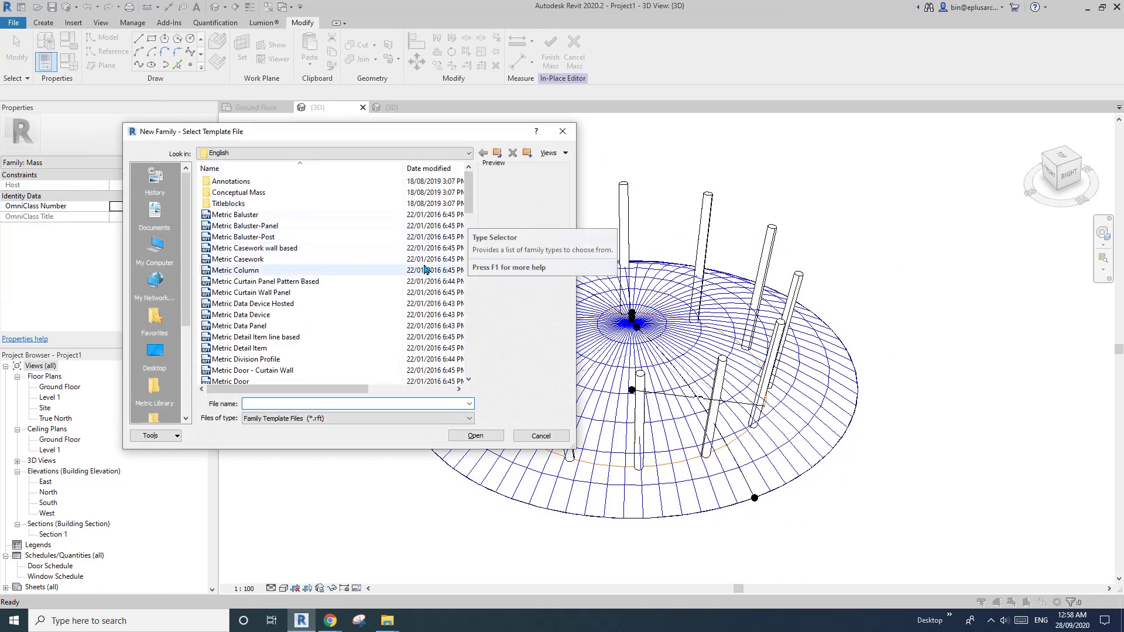
{"action": "scroll", "coordinate": [281, 295], "scroll_direction": "down", "scroll_amount": 3}
{"action": "double_click", "coordinate": [286, 340]}
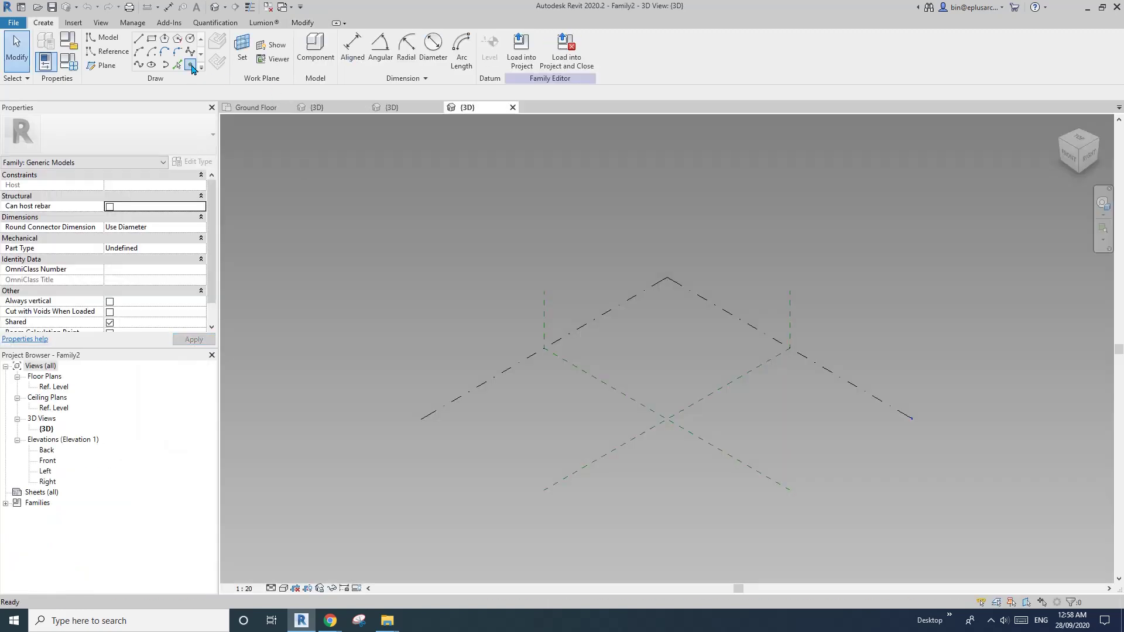
Place four reference points in a rough quadrilateral on the reference level and make them all adaptive
{"action": "left_click", "coordinate": [190, 64]}
{"action": "left_click", "coordinate": [649, 477]}
{"action": "key", "text": "Escape"}
{"action": "key", "text": "Escape"}
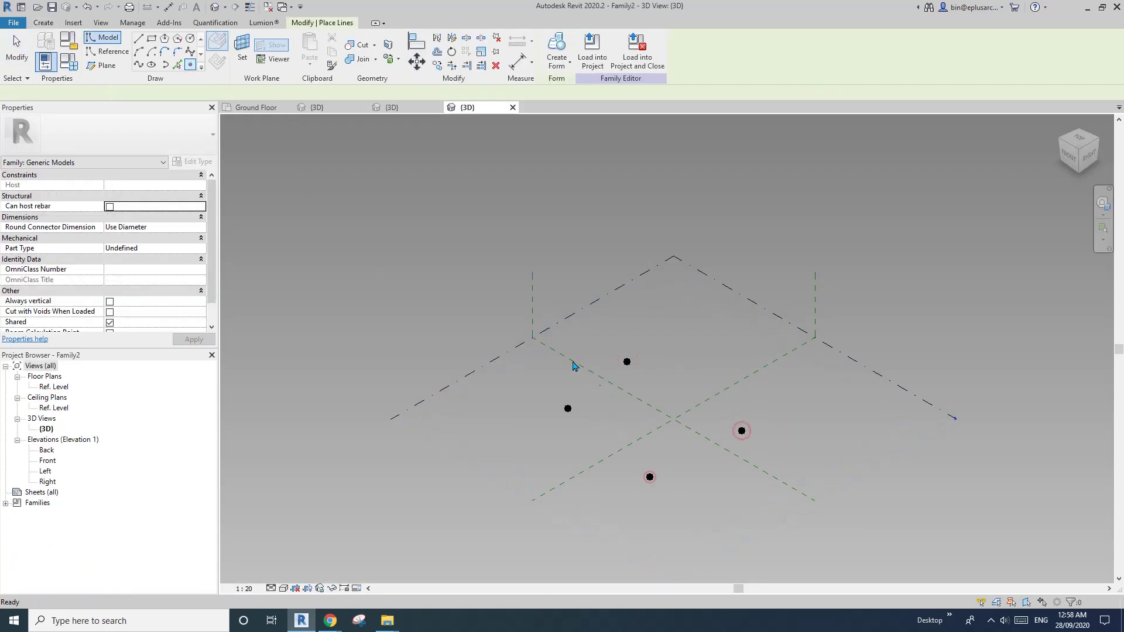
{"action": "left_click_drag", "start_coordinate": [457, 300], "coordinate": [820, 561]}
{"action": "left_click", "coordinate": [616, 57]}
{"action": "scroll", "coordinate": [854, 512], "scroll_direction": "up", "scroll_amount": 2}
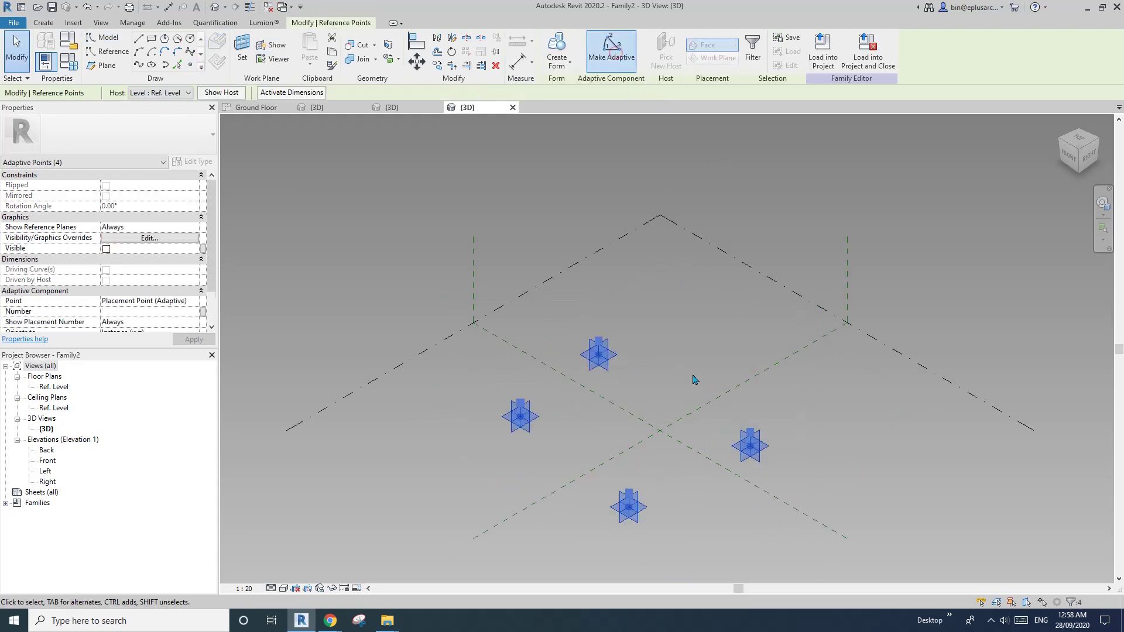
{"action": "left_click_drag", "start_coordinate": [409, 274], "coordinate": [621, 443]}
{"action": "key", "text": "Escape"}
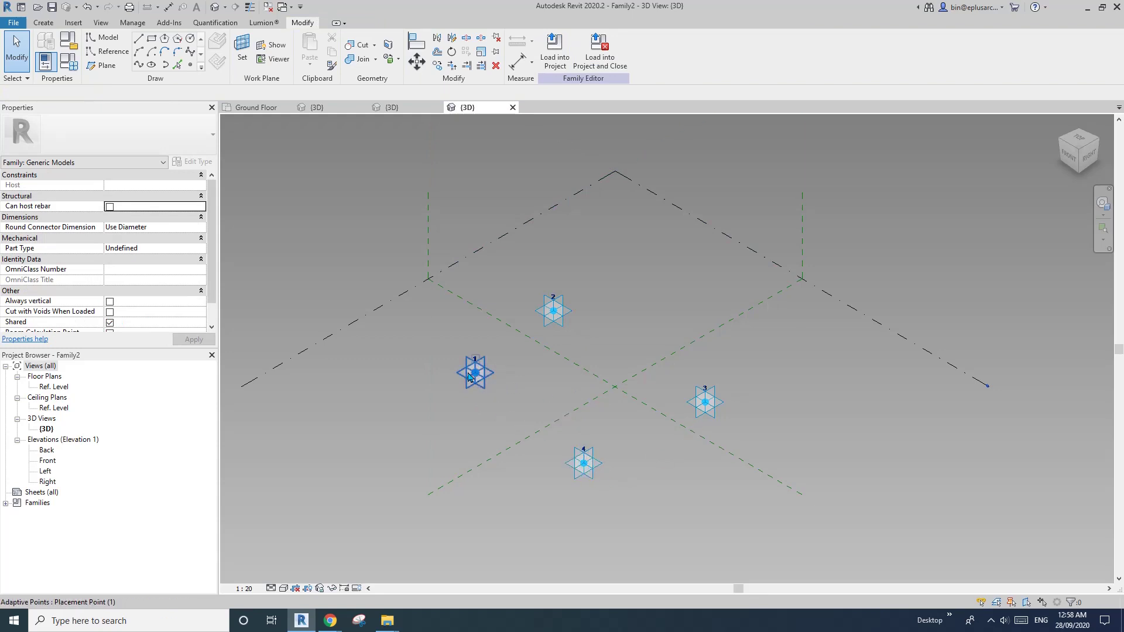
Connect adaptive points 1 and 4, and points 2 and 3, with splines converted to reference lines
{"action": "left_click_drag", "start_coordinate": [441, 370], "coordinate": [622, 495]}
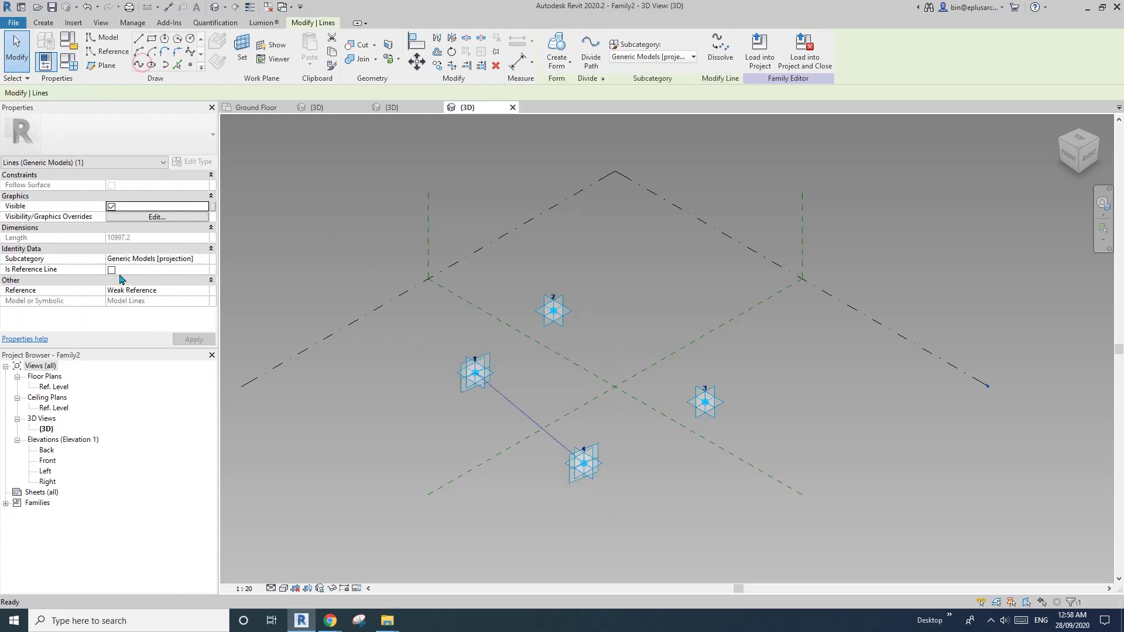
{"action": "mouse_move", "coordinate": [527, 268]}
{"action": "left_mouse_down"}
{"action": "mouse_move", "coordinate": [539, 293]}
{"action": "mouse_move", "coordinate": [590, 331]}
{"action": "left_mouse_up"}
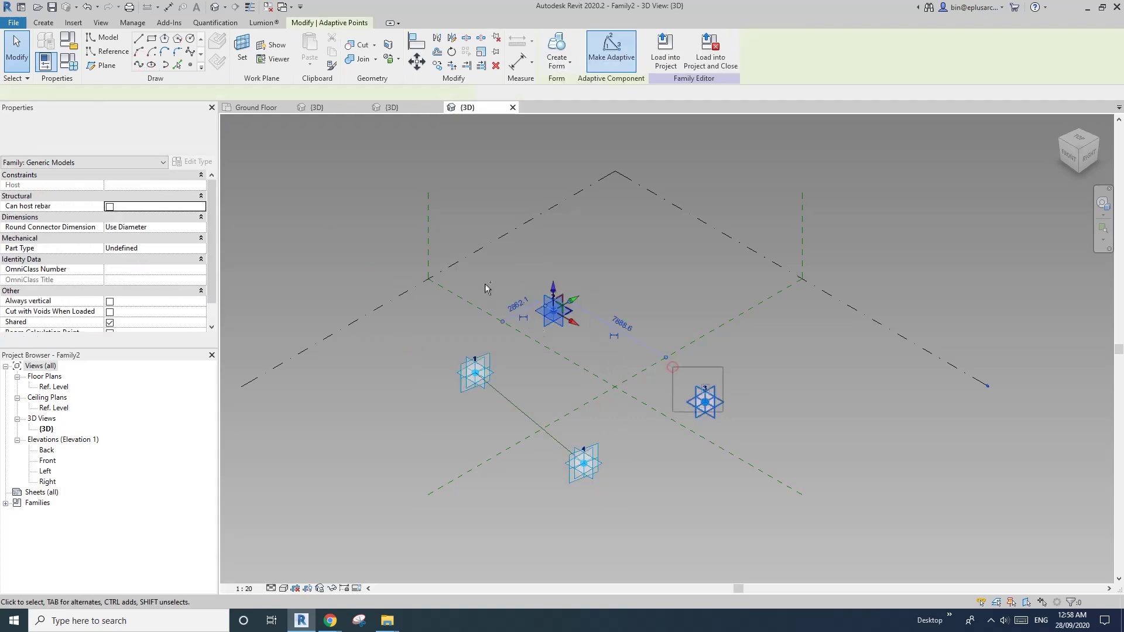
{"action": "left_click", "coordinate": [706, 402], "text": "ctrl"}
{"action": "left_click", "coordinate": [138, 63]}
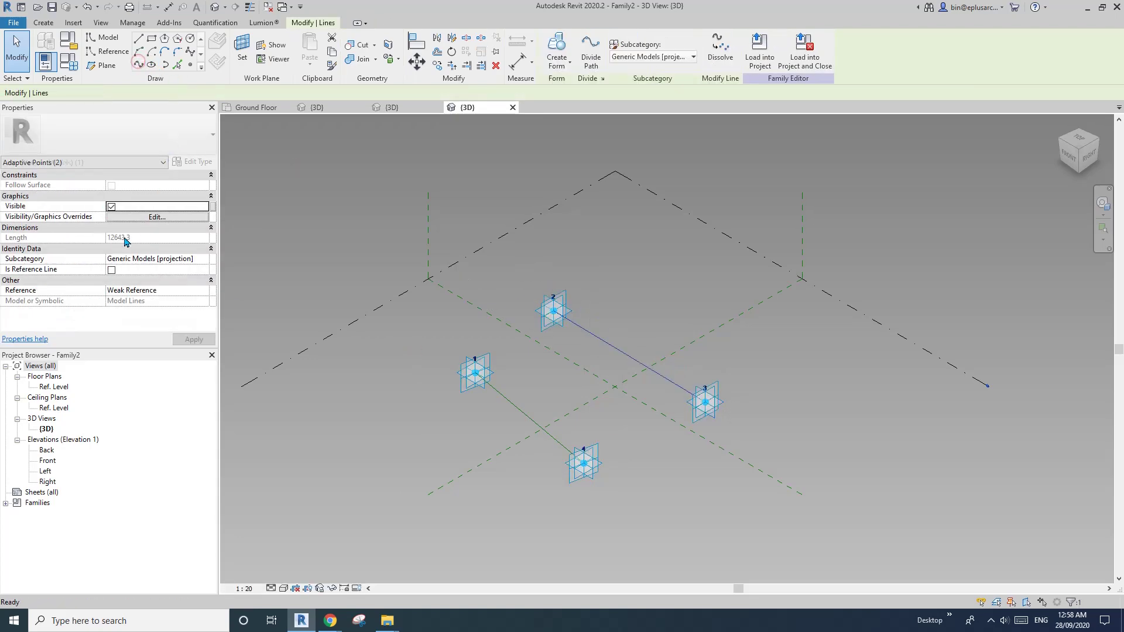
{"action": "left_click", "coordinate": [111, 270]}
{"action": "left_click", "coordinate": [518, 304]}
Connect adaptive points 1 and 2 with a spline through points and make it a reference line
{"action": "scroll", "coordinate": [518, 303], "scroll_direction": "up", "scroll_amount": 2}
{"action": "left_click_drag", "start_coordinate": [391, 365], "coordinate": [476, 429]}
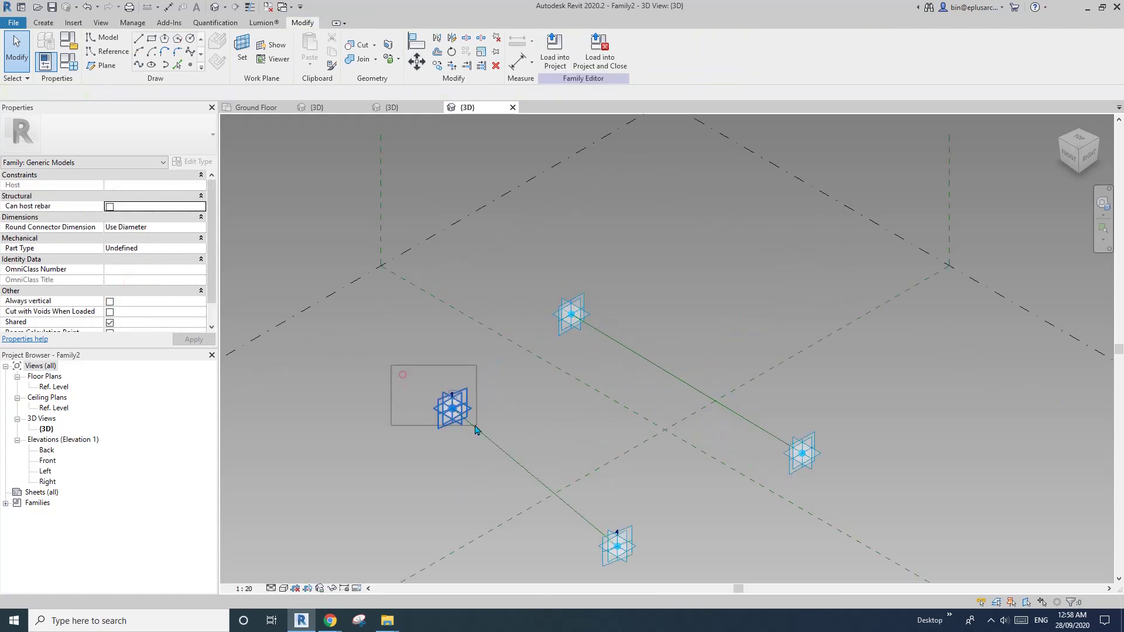
{"action": "left_click_drag", "start_coordinate": [401, 393], "coordinate": [476, 429]}
{"action": "left_click", "coordinate": [570, 315], "text": "ctrl"}
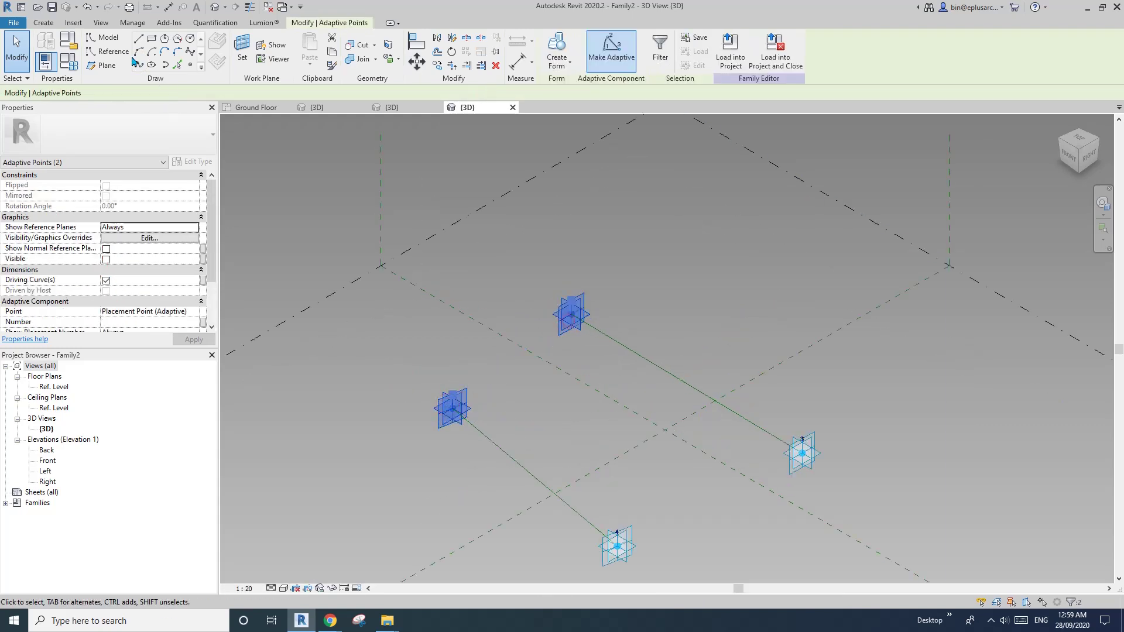
{"action": "left_click", "coordinate": [112, 270]}
{"action": "scroll", "coordinate": [482, 306], "scroll_direction": "down", "scroll_amount": 1}
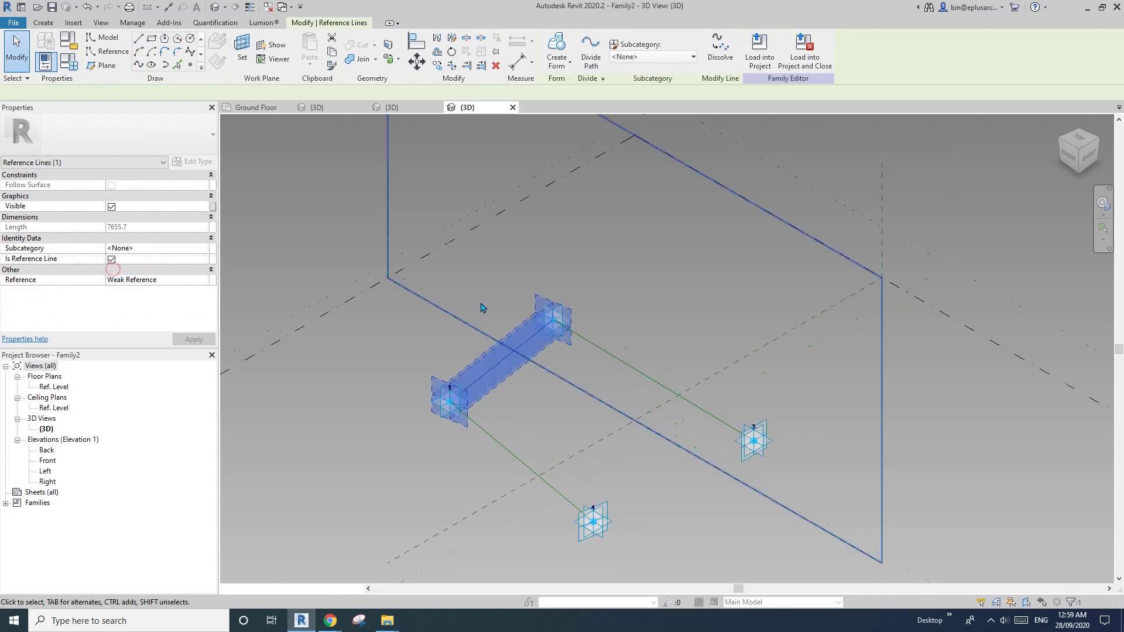
Close the quadrilateral with a reference line between adaptive points 3 and 4
{"action": "middle_click_drag", "start_coordinate": [481, 306], "coordinate": [352, 206]}
{"action": "left_click", "coordinate": [521, 453]}
{"action": "left_click", "coordinate": [462, 421]}
{"action": "left_click", "coordinate": [623, 339], "text": "ctrl"}
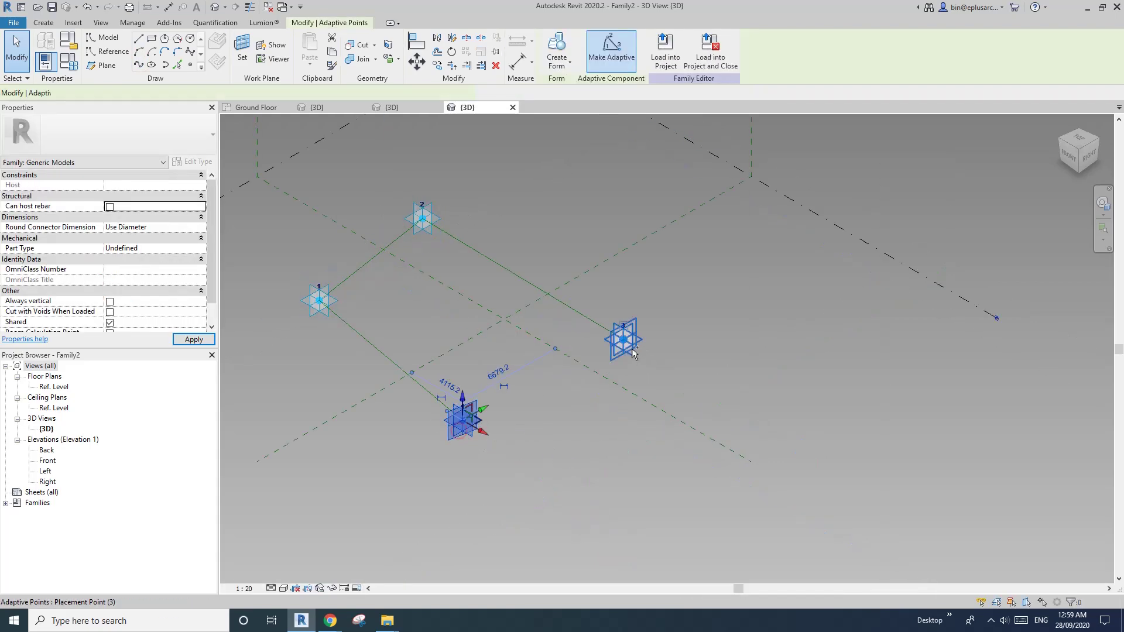
{"action": "left_click", "coordinate": [138, 64]}
{"action": "left_click", "coordinate": [112, 271]}
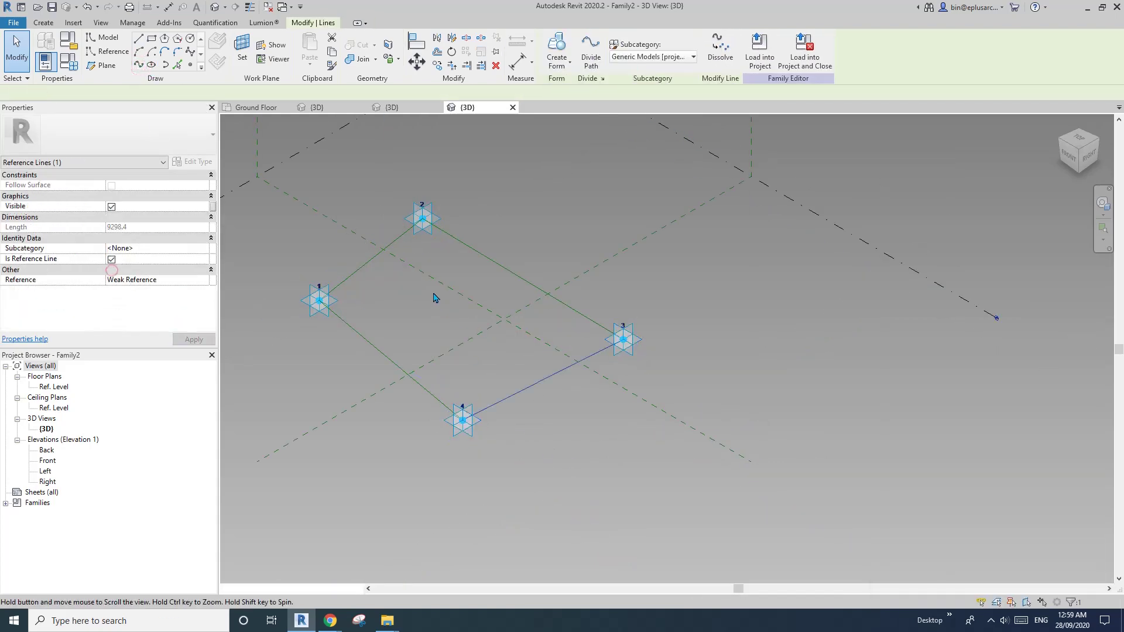
{"action": "left_click", "coordinate": [413, 306]}
Place a reference point at the midpoint of the 1–2 reference line and another on the 3–4 line
{"action": "scroll", "coordinate": [354, 306], "scroll_direction": "up", "scroll_amount": 2}
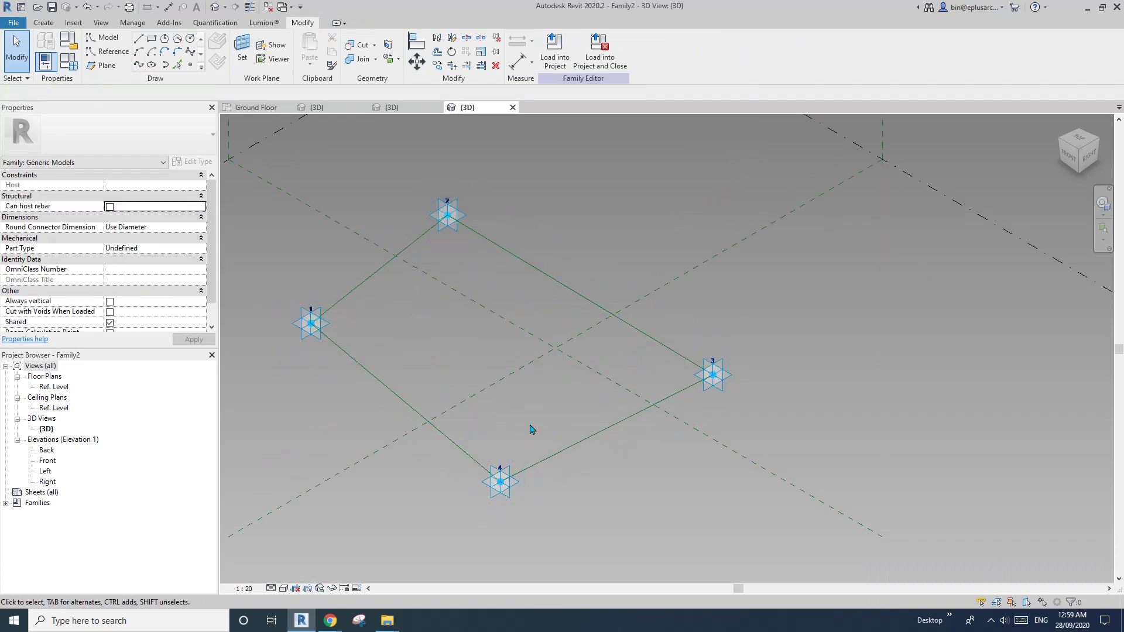
{"action": "middle_click_drag", "start_coordinate": [545, 364], "coordinate": [561, 377]}
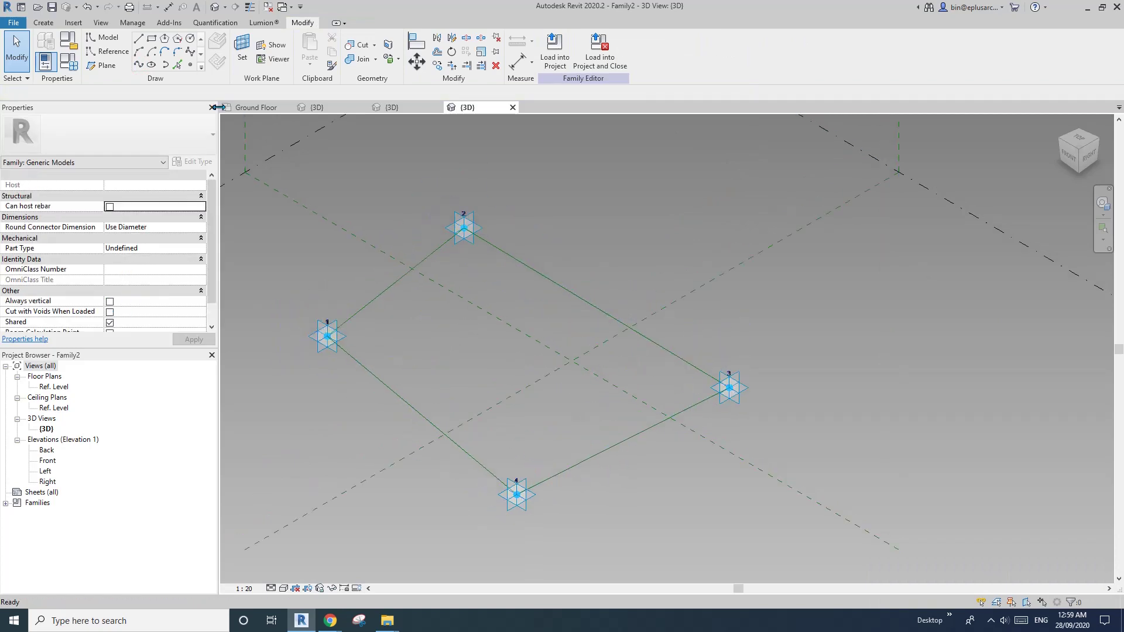
{"action": "left_click", "coordinate": [190, 65]}
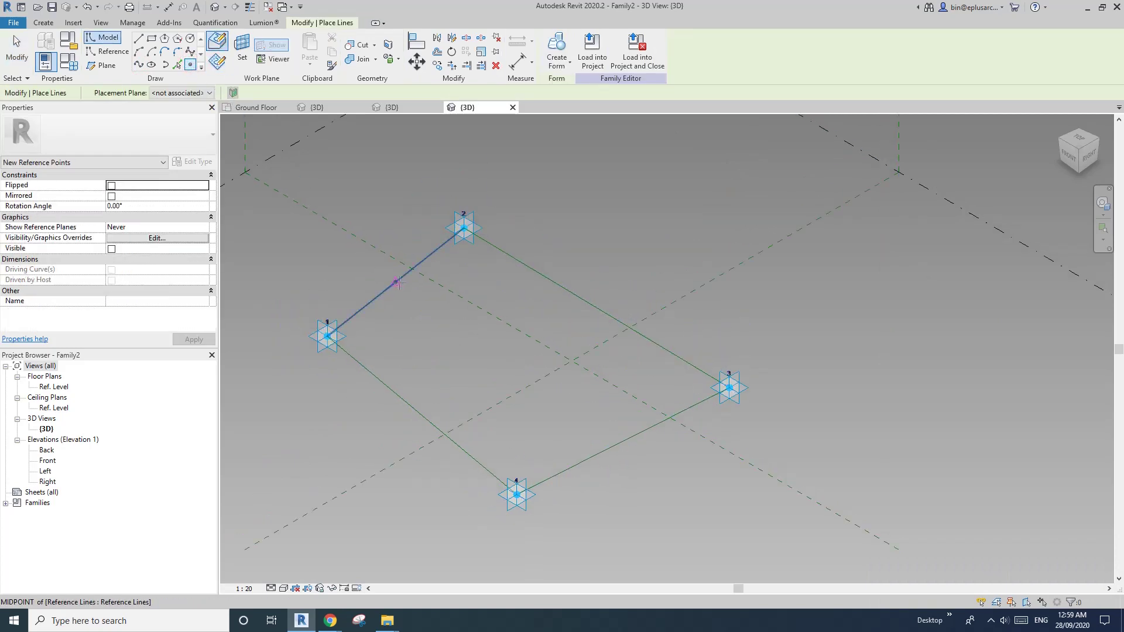
{"action": "left_click", "coordinate": [218, 44]}
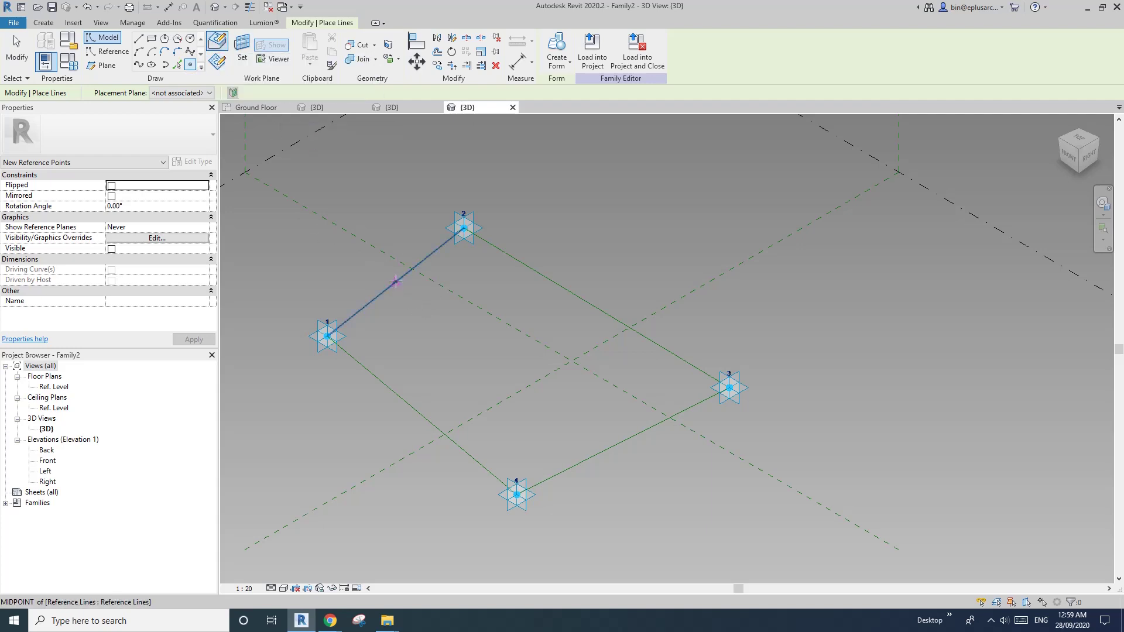
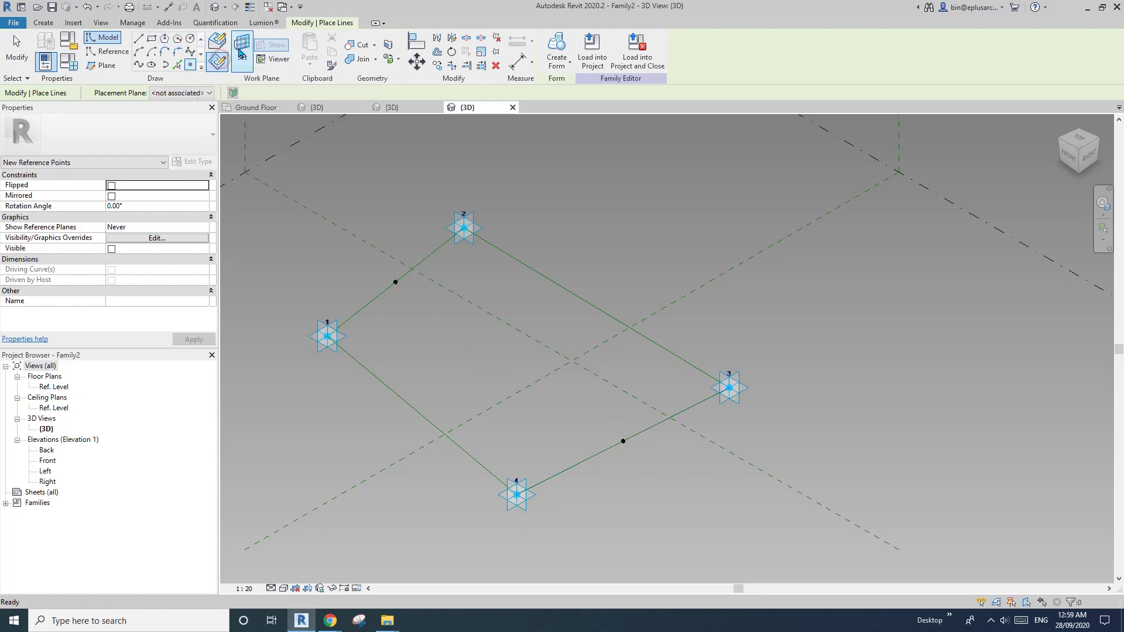
Set the work plane to the midpoint point on the 1–2 line and place a hosted reference point on top of it
{"action": "left_click", "coordinate": [240, 51]}
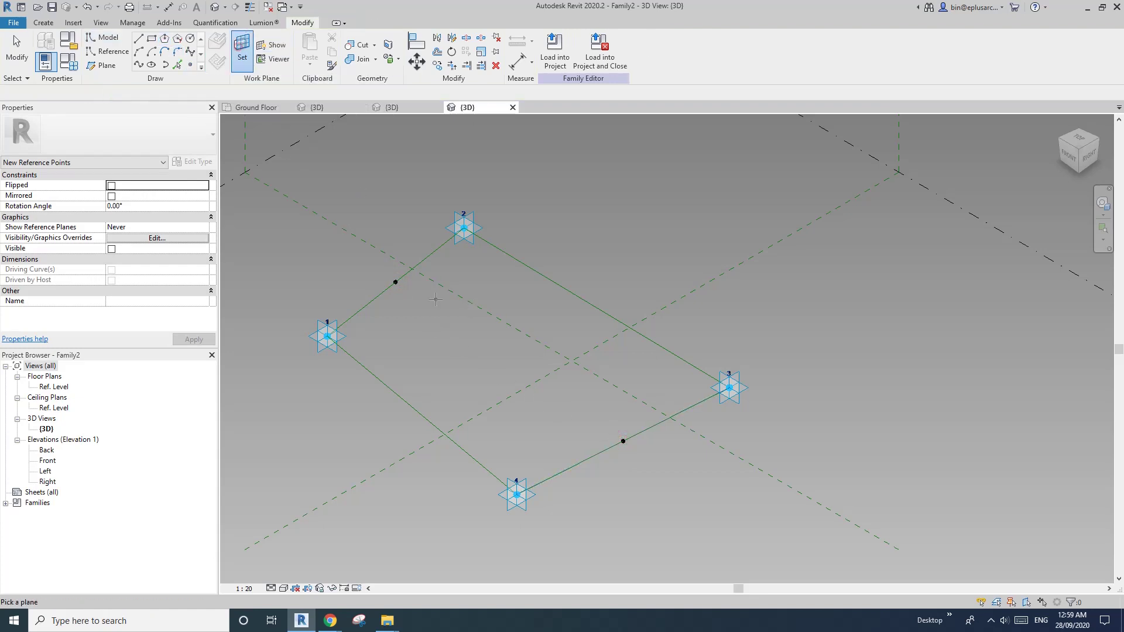
{"action": "left_click", "coordinate": [395, 282]}
{"action": "left_click", "coordinate": [396, 282]}
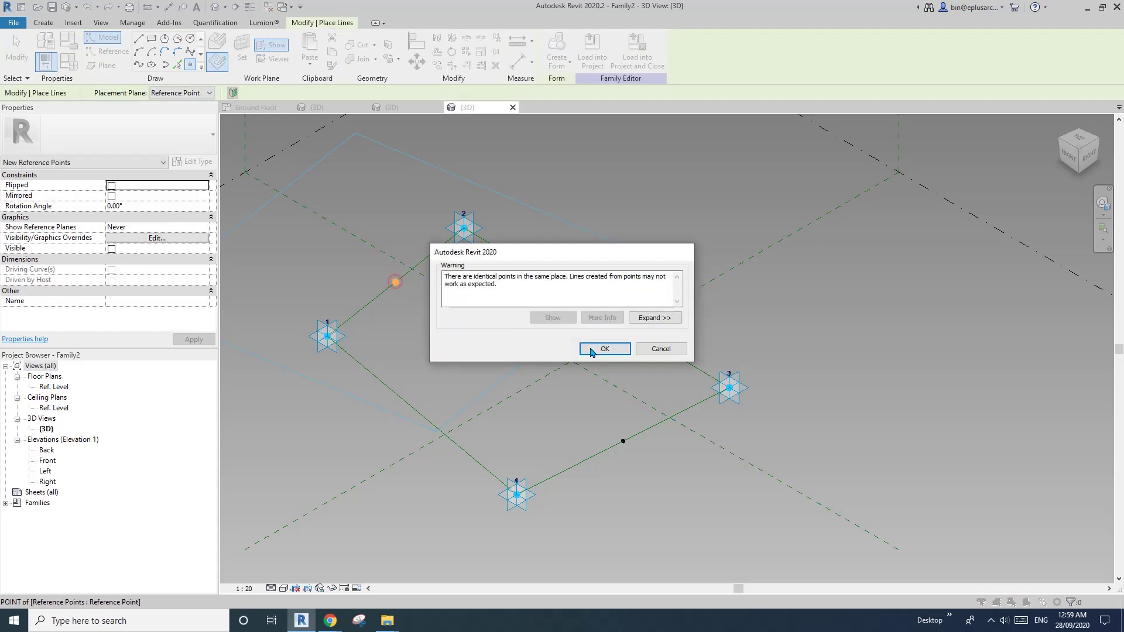
{"action": "left_click", "coordinate": [606, 350]}
Host another reference point on the horizontal plane of the midpoint point on the 3–4 line, at the same location
{"action": "left_click", "coordinate": [240, 51]}
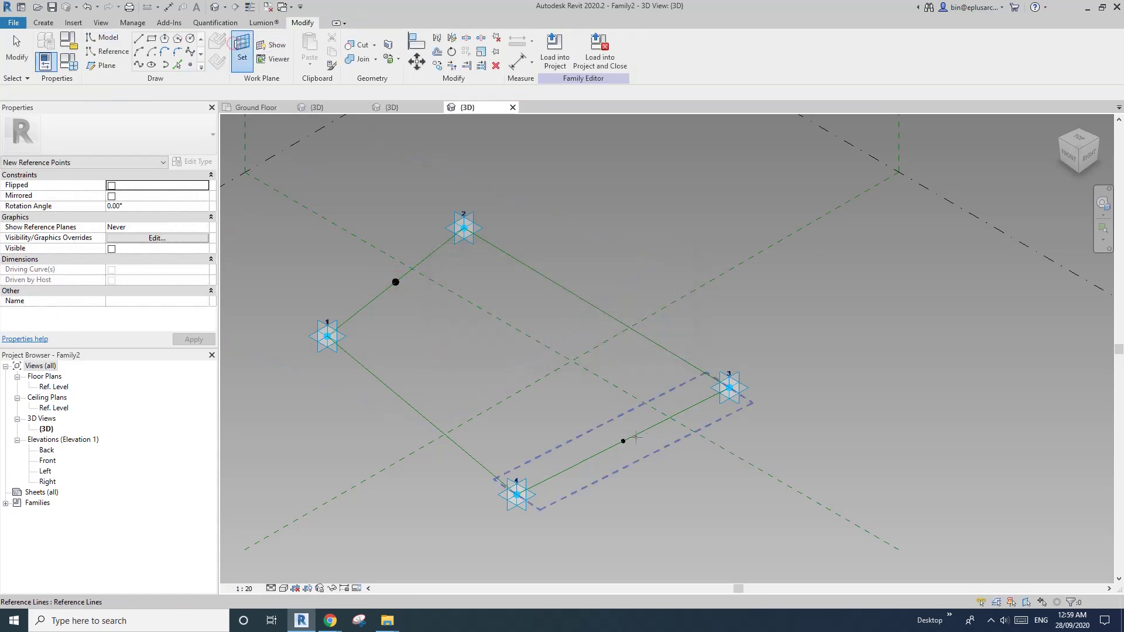
{"action": "left_click", "coordinate": [623, 441]}
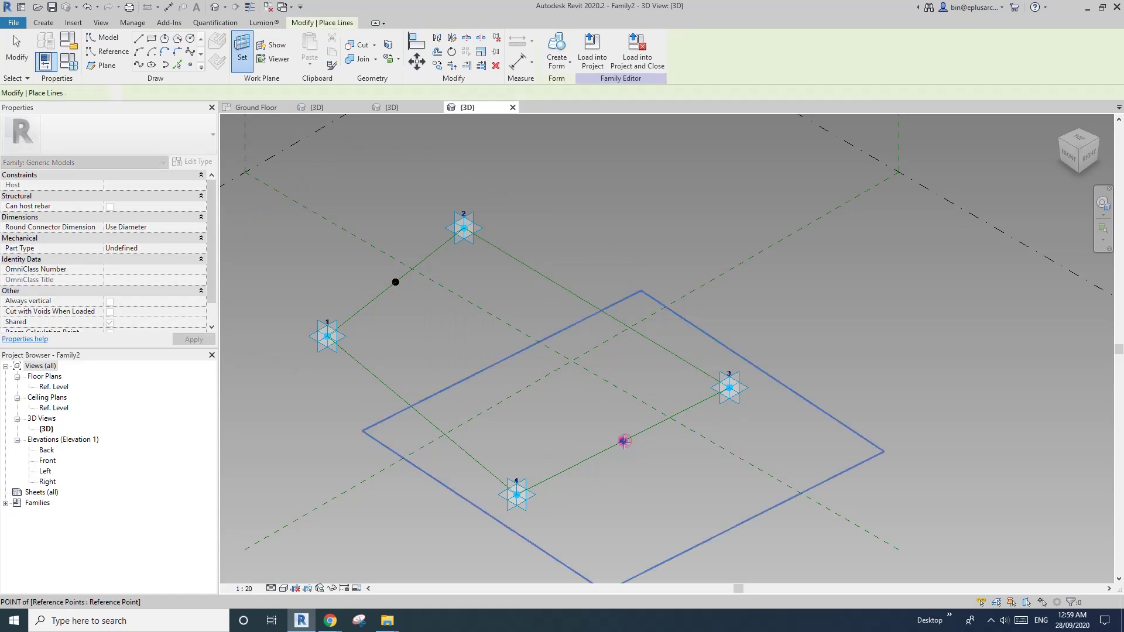
{"action": "left_click", "coordinate": [623, 441]}
{"action": "left_click", "coordinate": [605, 349]}
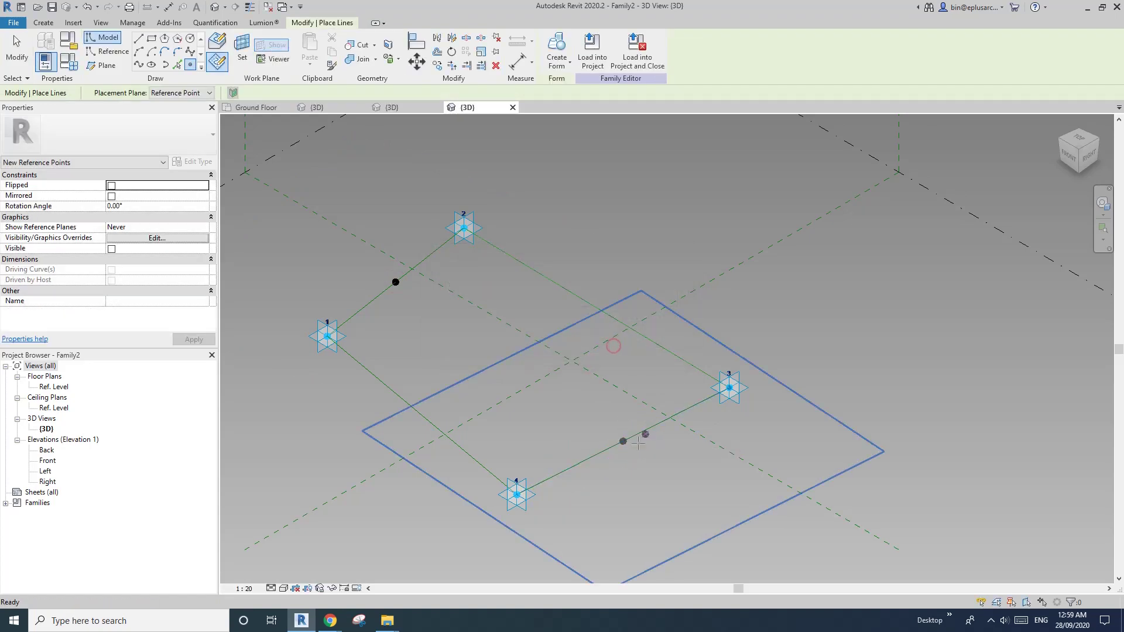
{"action": "key", "text": "Escape"}
{"action": "key", "text": "Escape"}
Offset both hosted points vertically from their midpoint points, the one on the 1–2 line by about 670 mm
{"action": "left_click", "coordinate": [623, 441]}
{"action": "left_click_drag", "start_coordinate": [627, 421], "coordinate": [627, 402]}
{"action": "left_click", "coordinate": [395, 282]}
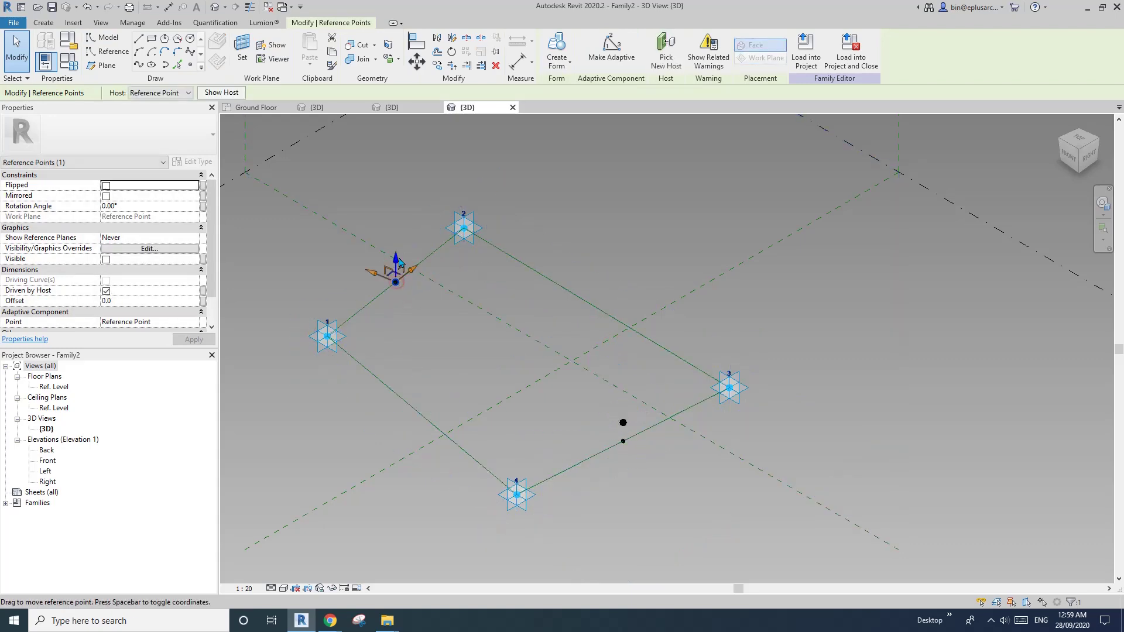
{"action": "left_click_drag", "start_coordinate": [396, 260], "coordinate": [396, 244]}
{"action": "left_click", "coordinate": [427, 298]}
Set the rotation angle of both midpoint host points to 180° to flip their hosted points downward
{"action": "left_click", "coordinate": [396, 282]}
{"action": "left_click", "coordinate": [622, 441], "text": "ctrl"}
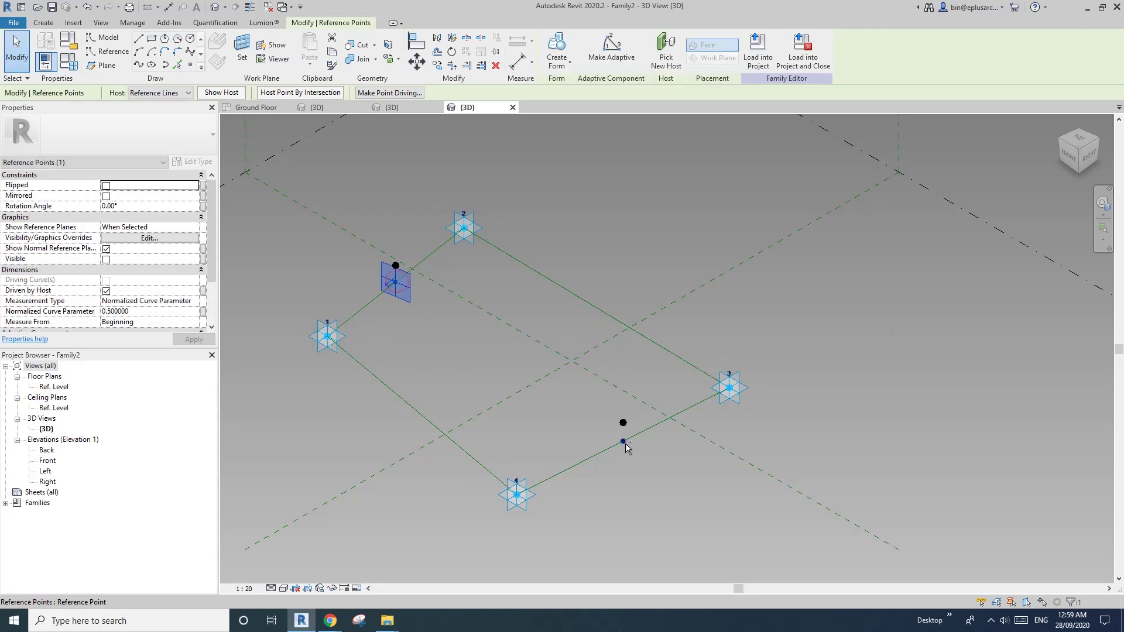
{"action": "left_click", "coordinate": [157, 206]}
{"action": "type", "text": "180"}
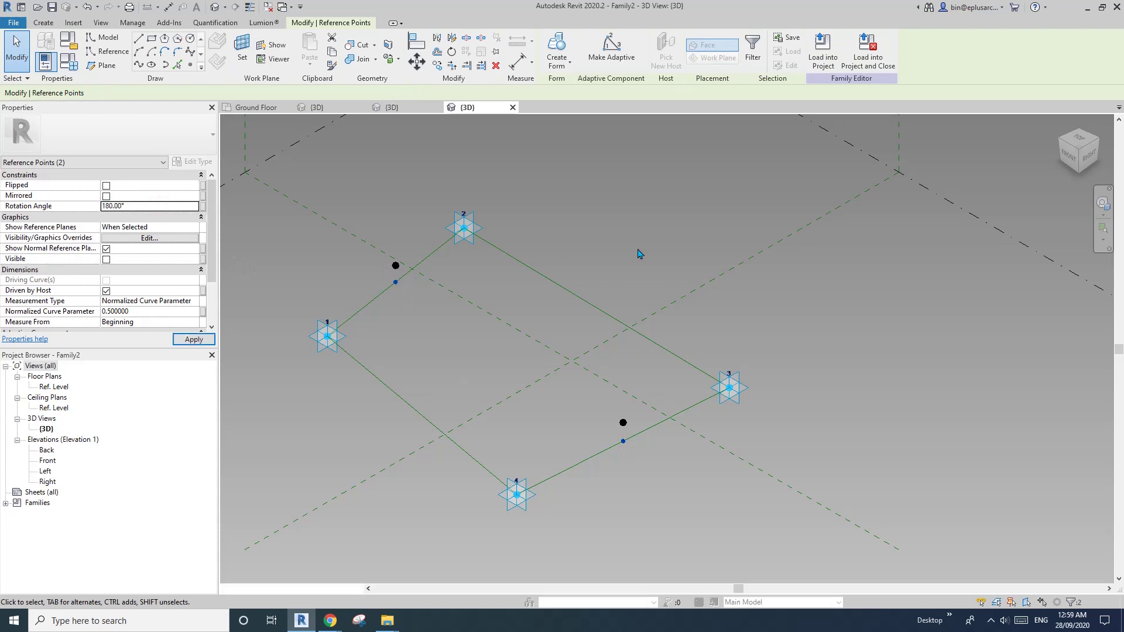
{"action": "left_click", "coordinate": [493, 348]}
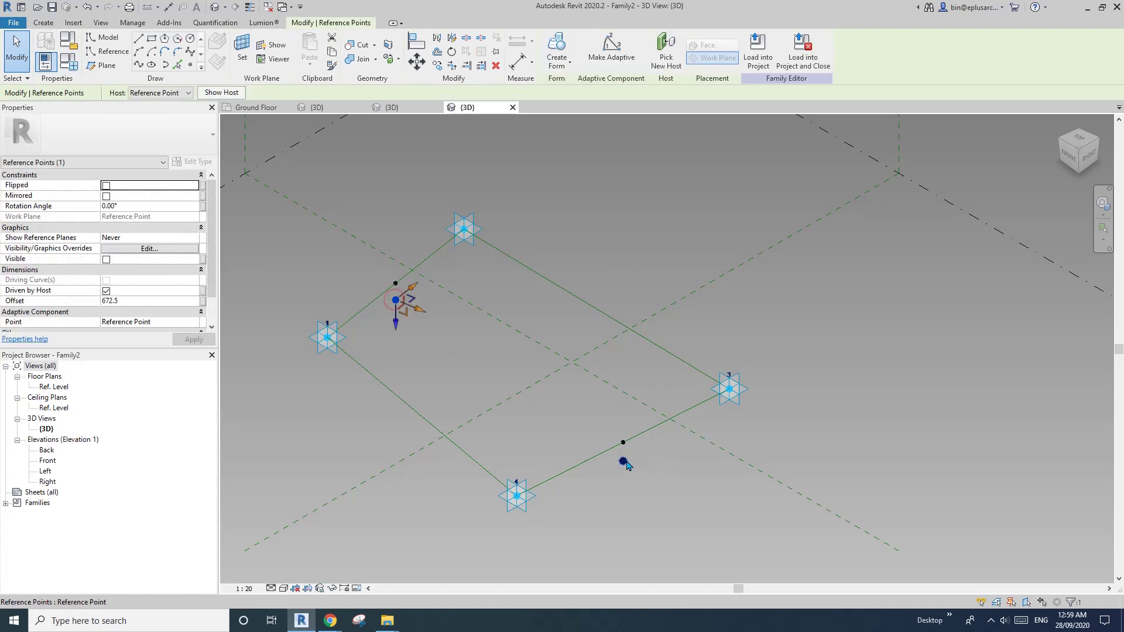
Associate the Offset of both hosted points with a new type parameter named MO
{"action": "left_click", "coordinate": [202, 301]}
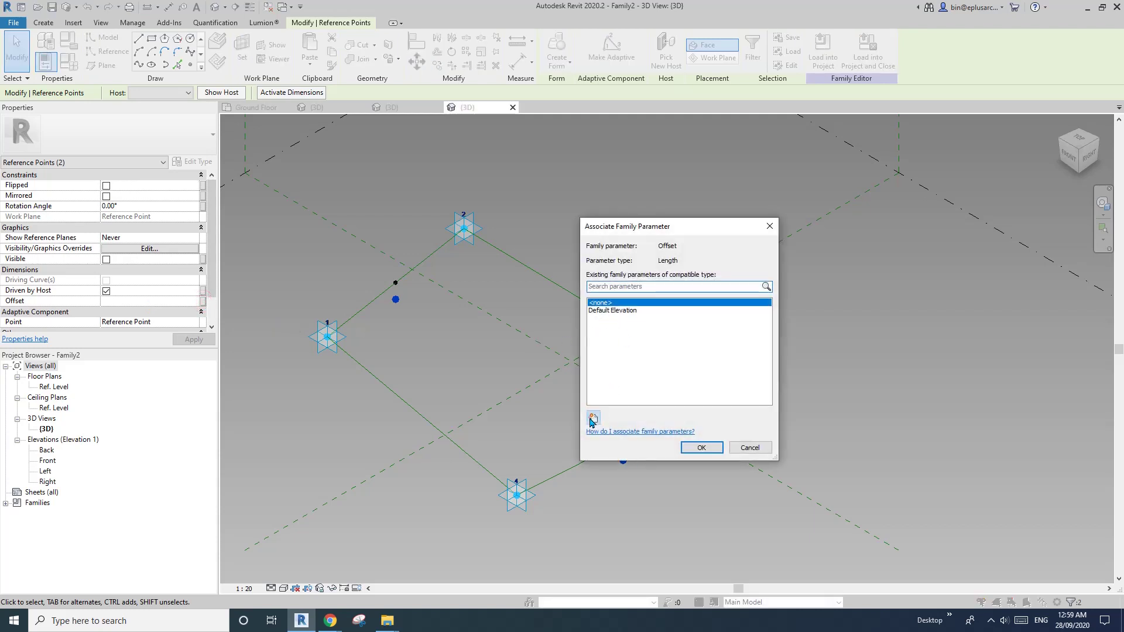
{"action": "left_click", "coordinate": [593, 417]}
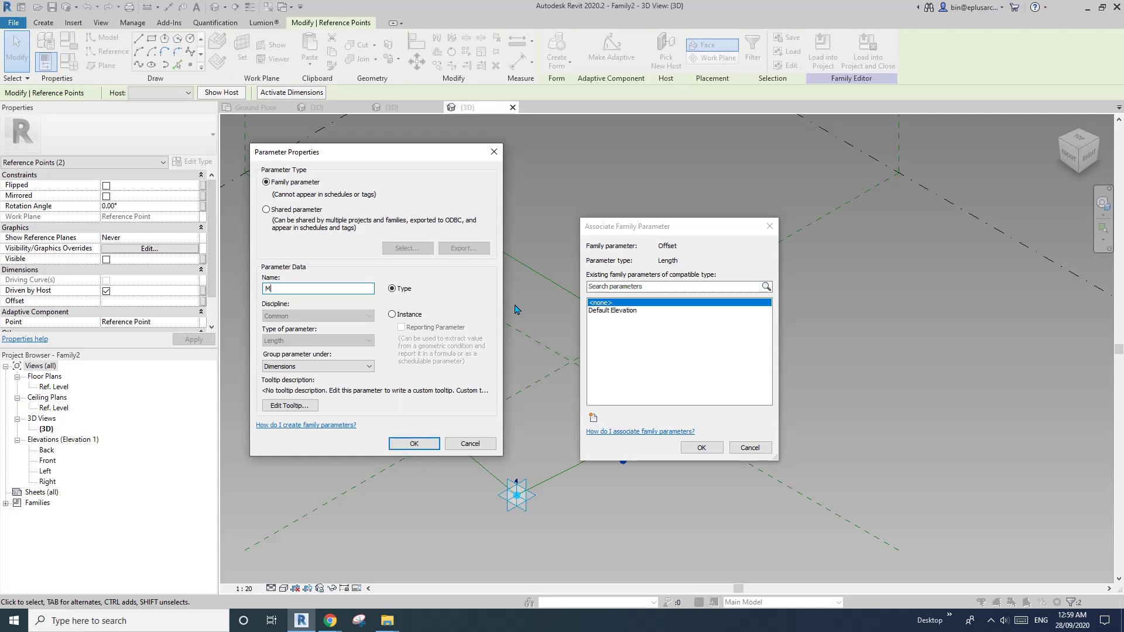
{"action": "left_click", "coordinate": [414, 442]}
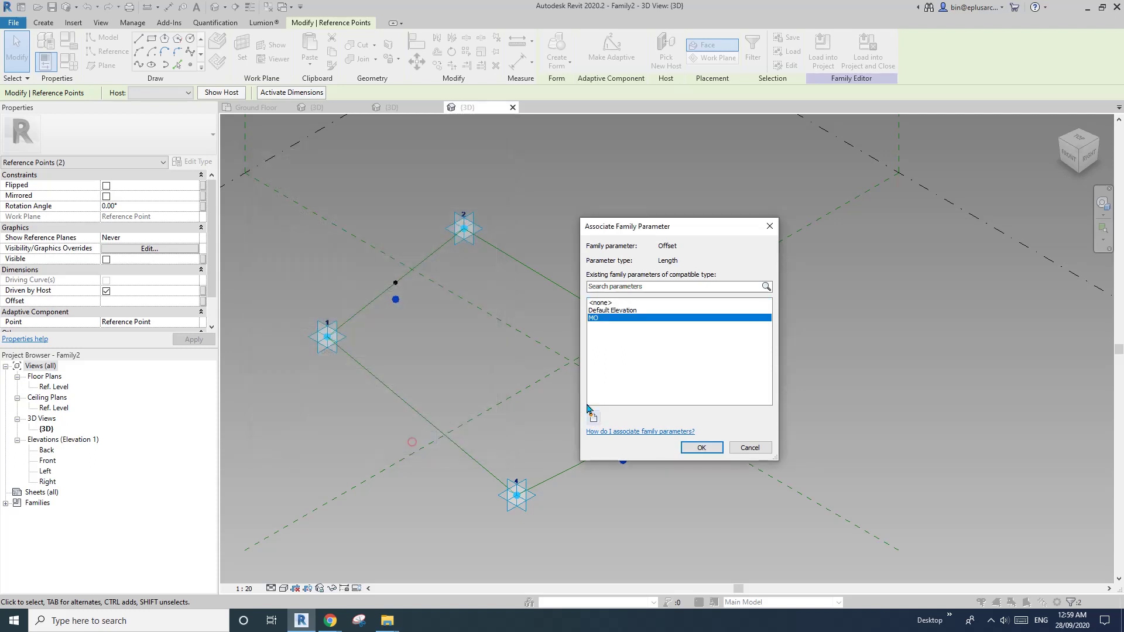
{"action": "left_click", "coordinate": [700, 448]}
Draw a spline through adaptive points 1 and 2 and the offset point between them, and make it a reference line
{"action": "middle_click_drag", "start_coordinate": [494, 381], "coordinate": [327, 299], "text": "shift"}
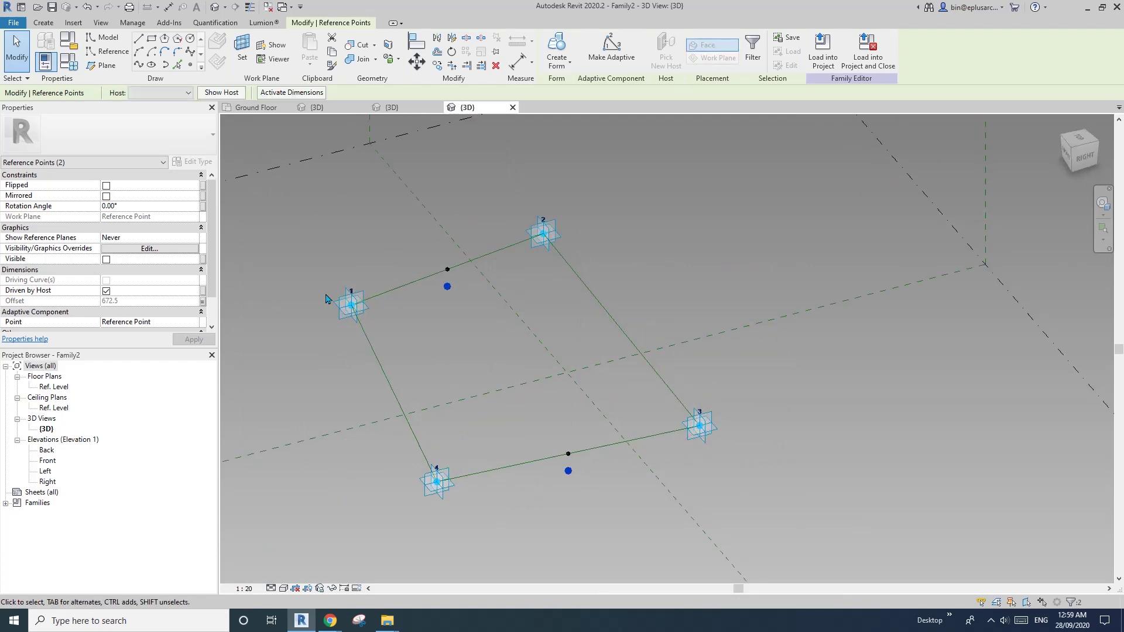
{"action": "middle_click_drag", "start_coordinate": [328, 246], "coordinate": [370, 246]}
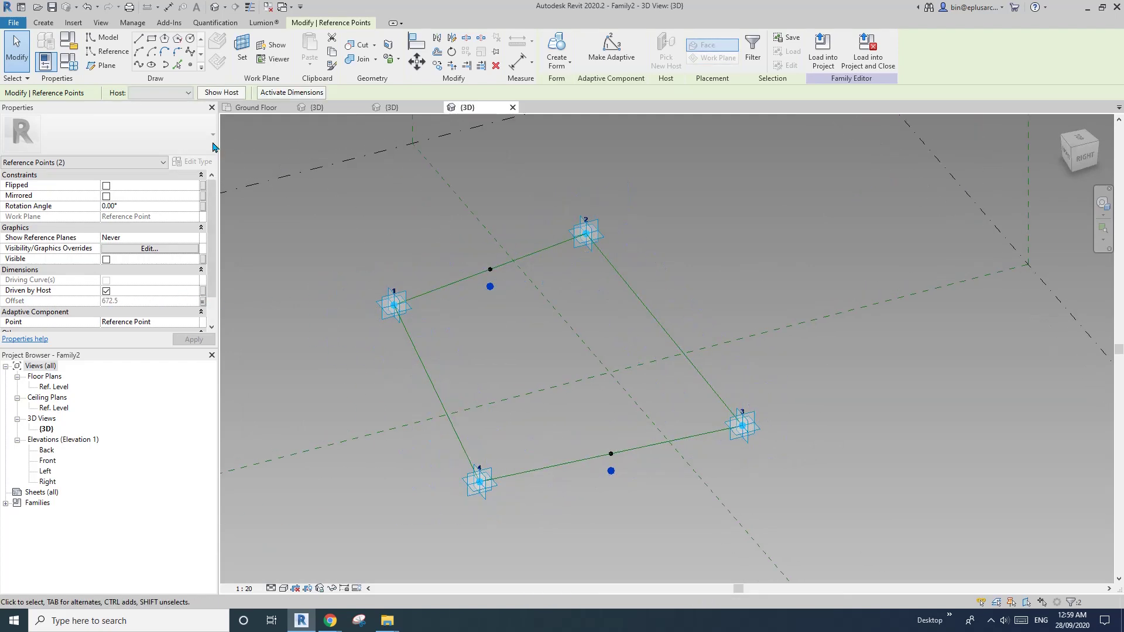
{"action": "left_click", "coordinate": [585, 234], "text": "ctrl"}
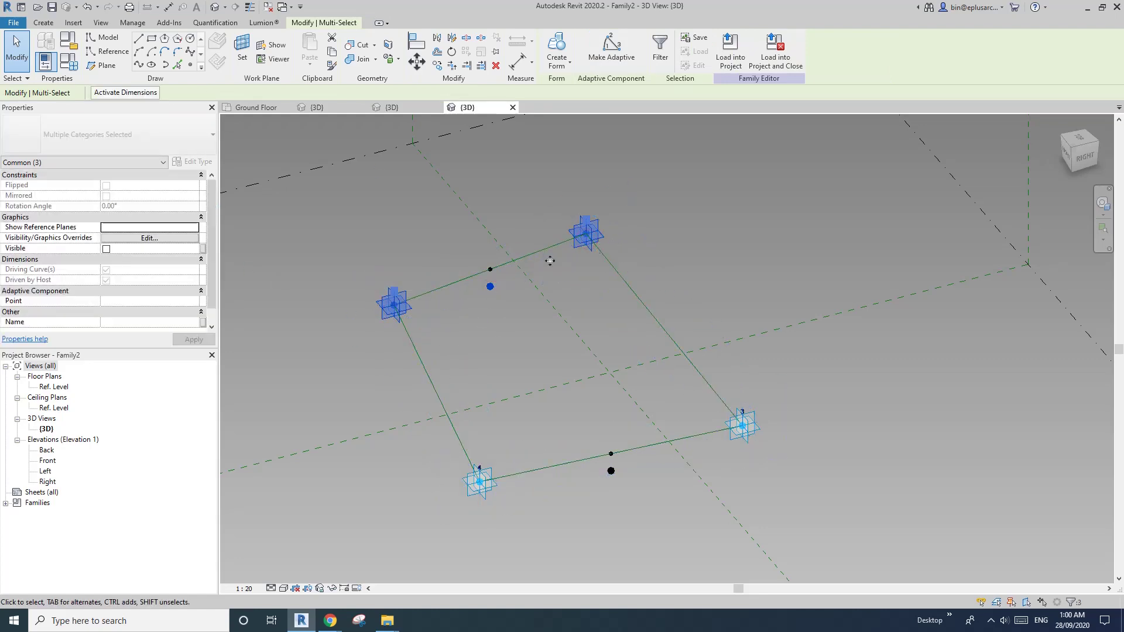
{"action": "left_click", "coordinate": [138, 64]}
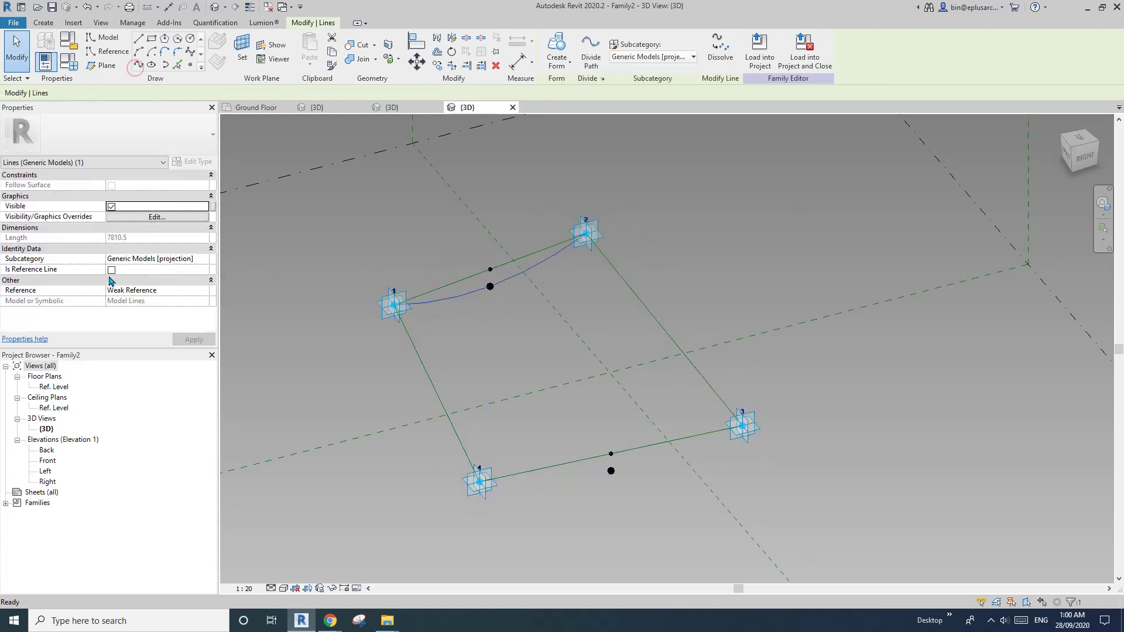
Draw a matching spline through adaptive points 3 and 4 and the offset point between them, and make it a reference line
{"action": "left_click", "coordinate": [742, 426]}
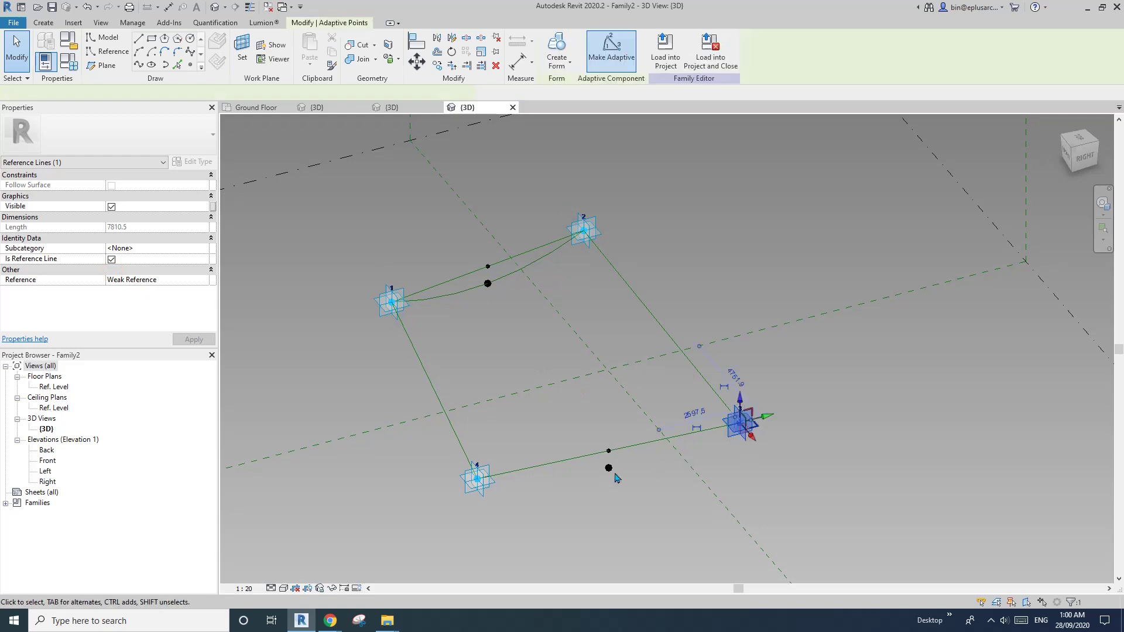
{"action": "left_click", "coordinate": [477, 479], "text": "ctrl"}
{"action": "left_click", "coordinate": [608, 468], "text": "ctrl"}
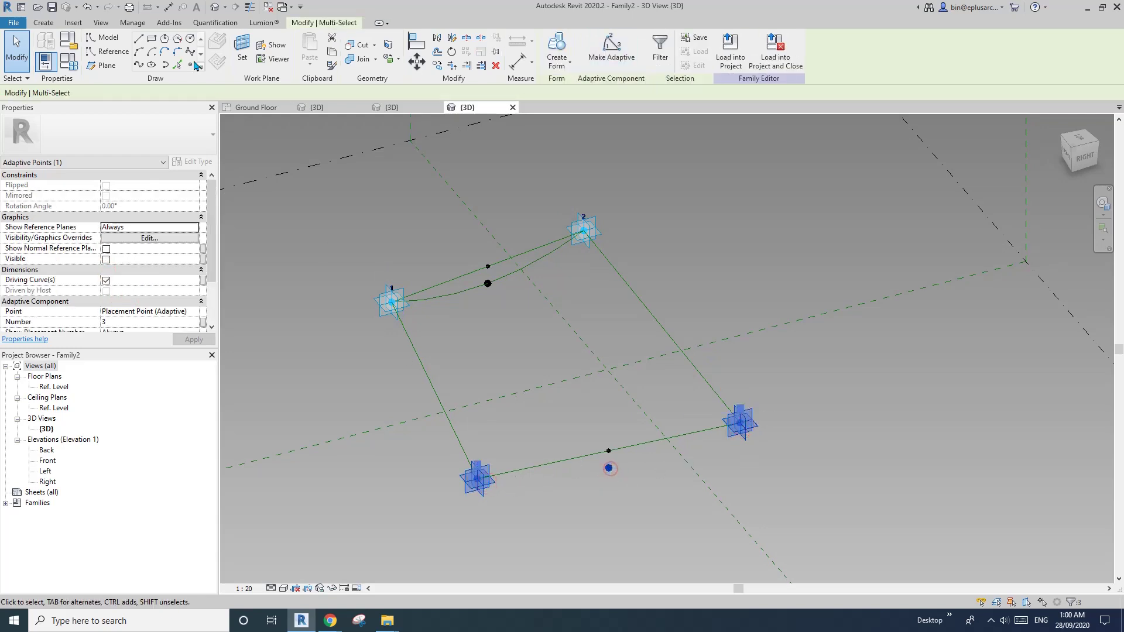
{"action": "left_click", "coordinate": [111, 269]}
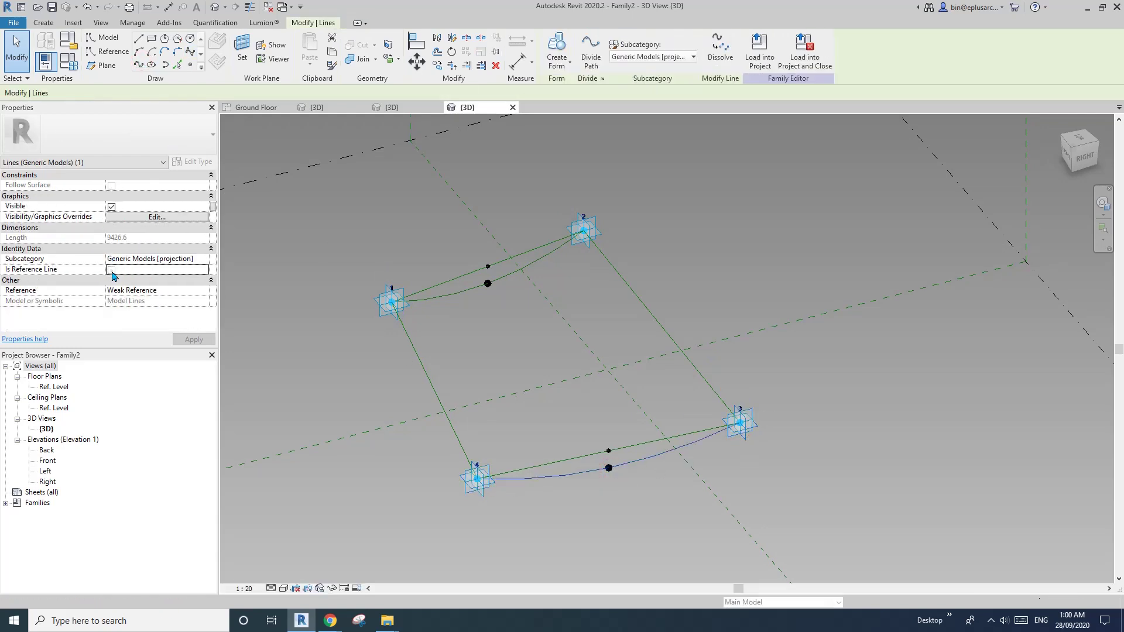
Create a form between the two curved reference lines to make the panel surface
{"action": "left_click", "coordinate": [513, 273], "text": "ctrl"}
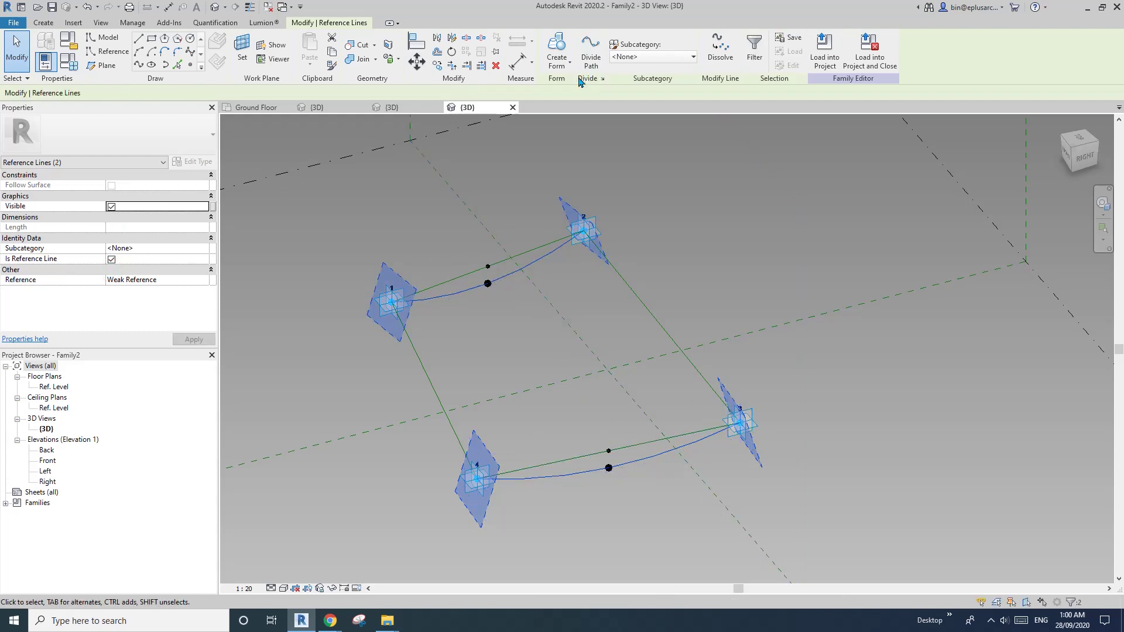
{"action": "left_click", "coordinate": [562, 46]}
{"action": "middle_click_drag", "start_coordinate": [486, 153], "coordinate": [551, 331], "text": "shift"}
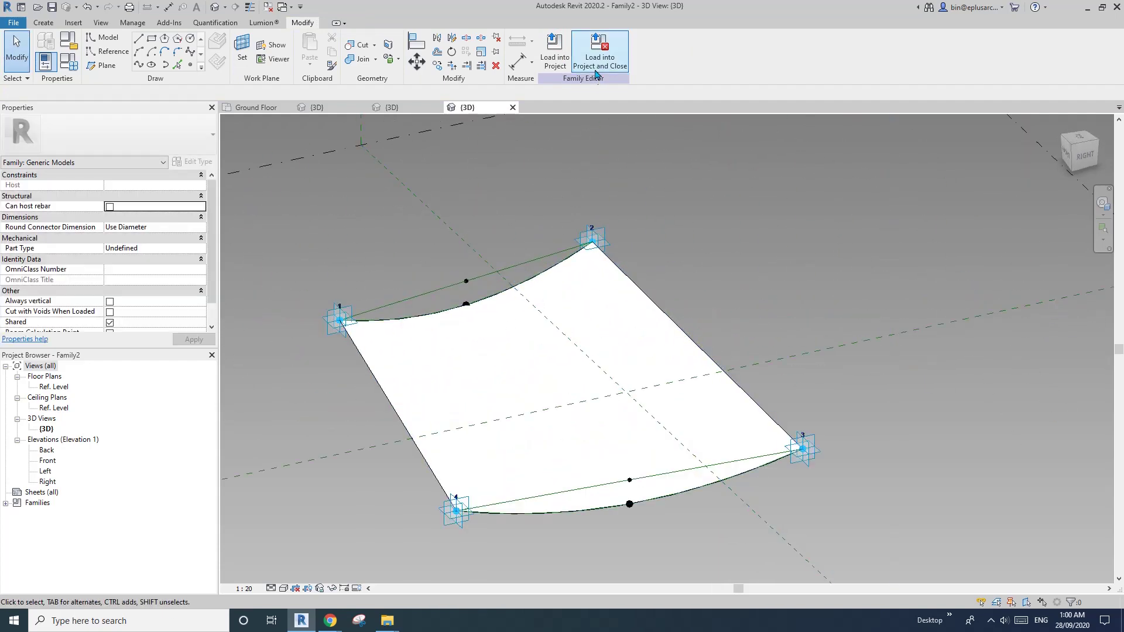
Load the panel family into Project1 only and open the project's 3D view of the dome mass
{"action": "left_click", "coordinate": [554, 50]}
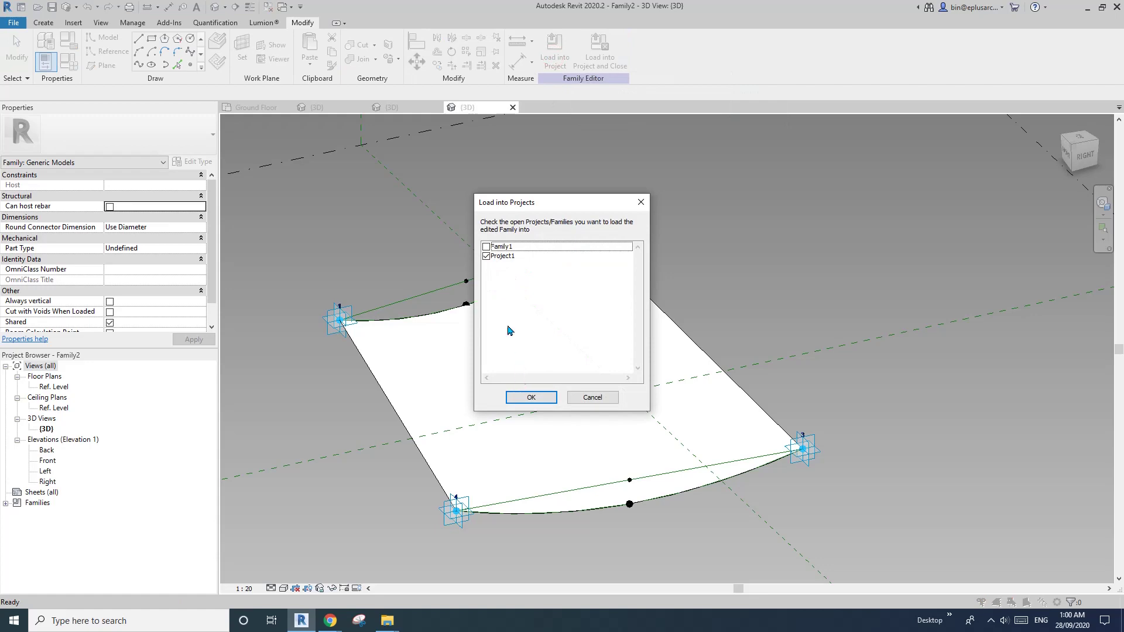
{"action": "left_click", "coordinate": [532, 401]}
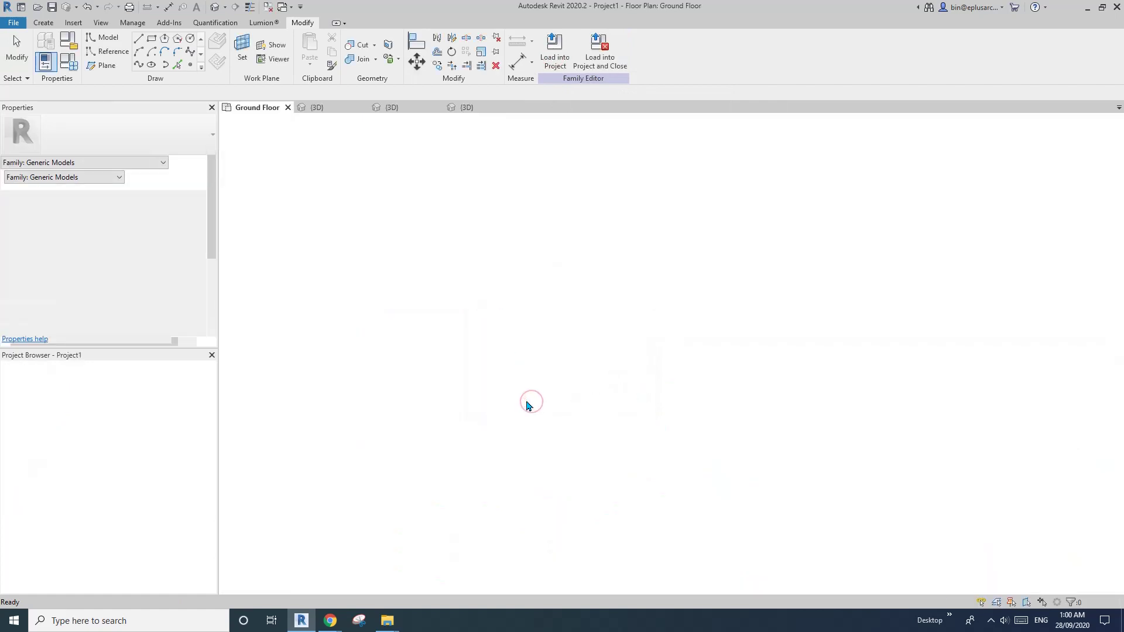
{"action": "left_click", "coordinate": [214, 8]}
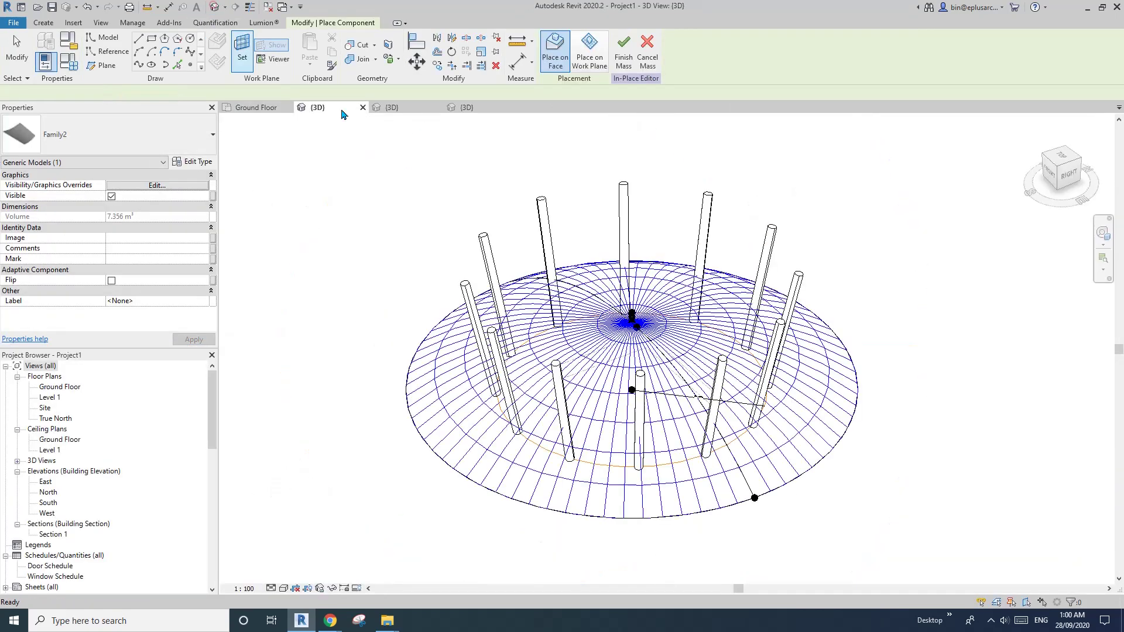
{"action": "middle_click_drag", "start_coordinate": [573, 366], "coordinate": [467, 326]}
{"action": "middle_click_drag", "start_coordinate": [467, 326], "coordinate": [499, 341], "text": "shift"}
{"action": "scroll", "coordinate": [547, 430], "scroll_direction": "up", "scroll_amount": 1}
{"action": "scroll", "coordinate": [549, 443], "scroll_direction": "up", "scroll_amount": 4}
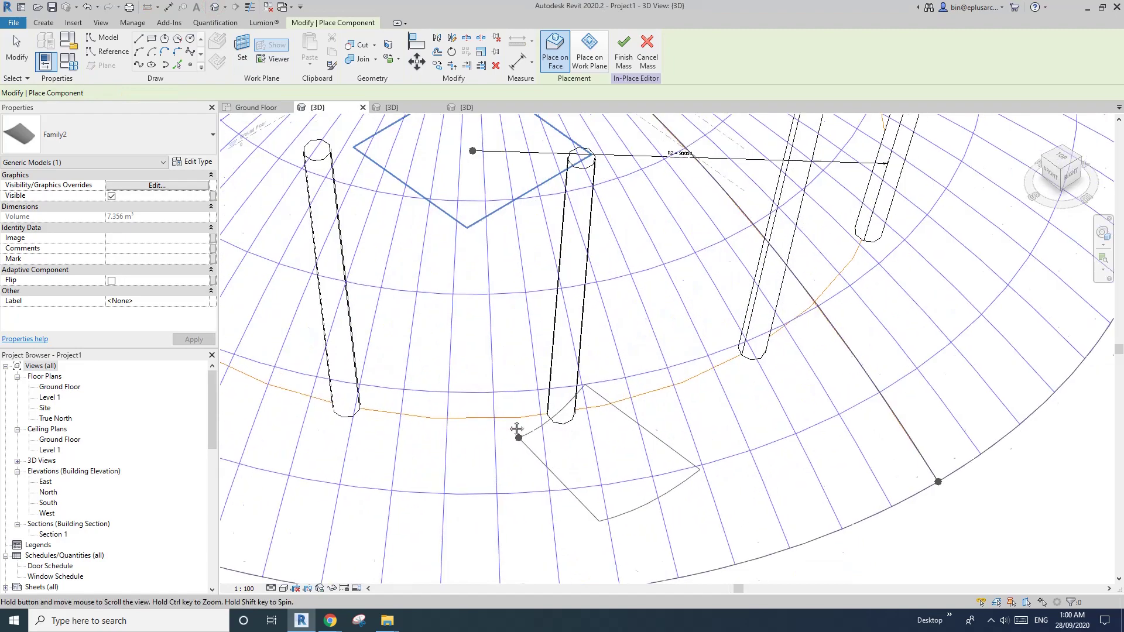
{"action": "scroll", "coordinate": [476, 358], "scroll_direction": "down", "scroll_amount": 6}
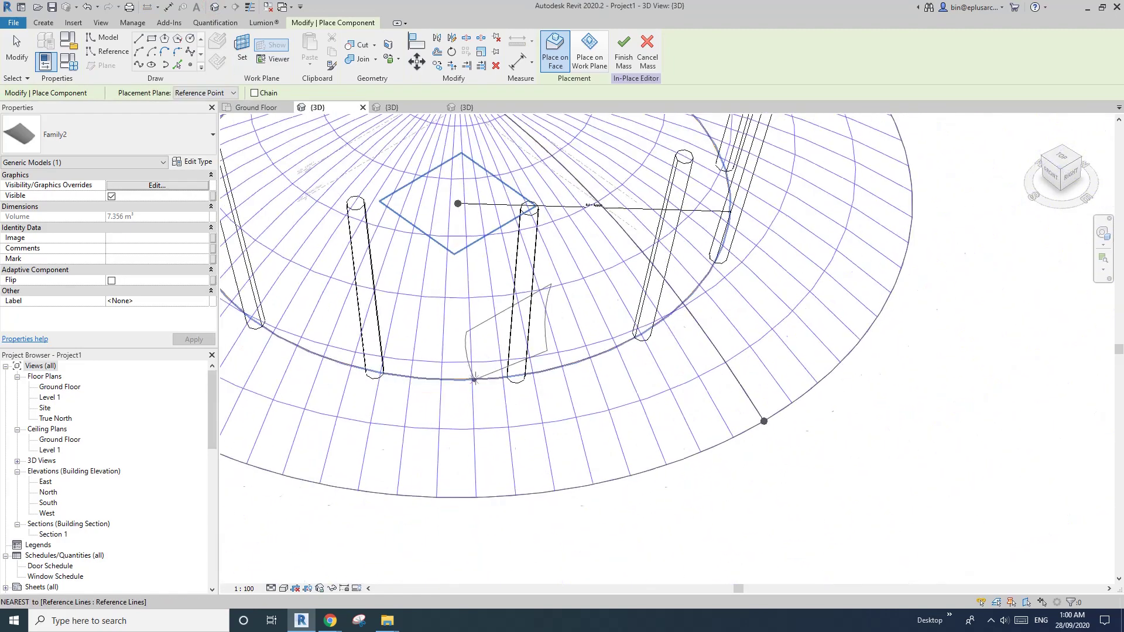
{"action": "key", "text": "Escape"}
Enable Nodes in the surface representation of both divided surfaces of the dome
{"action": "left_click", "coordinate": [556, 484]}
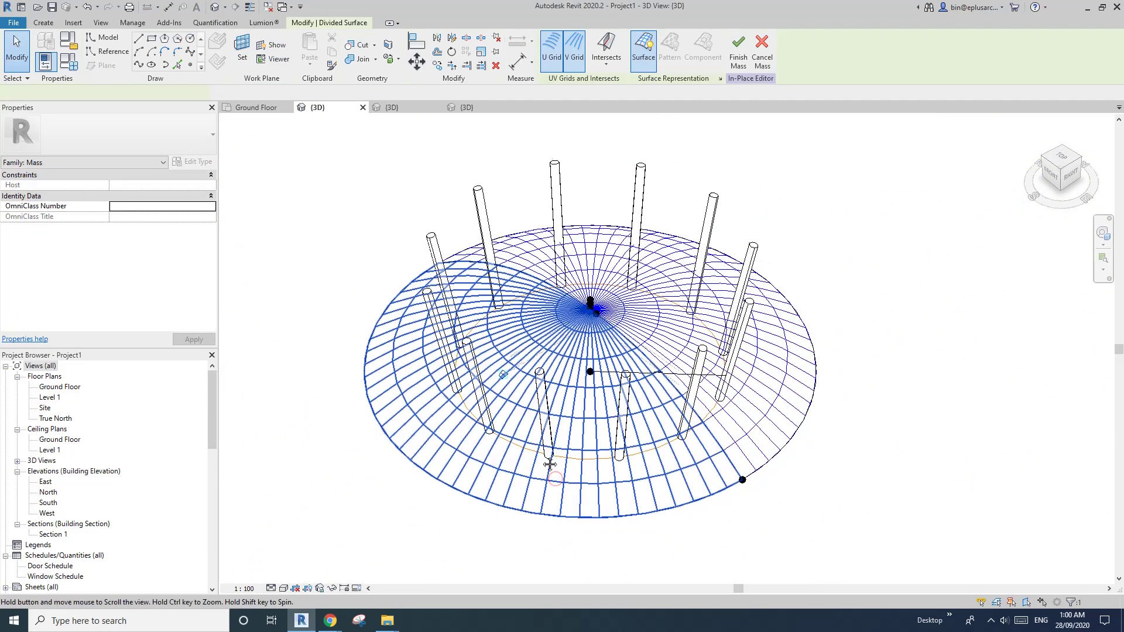
{"action": "left_click", "coordinate": [718, 80]}
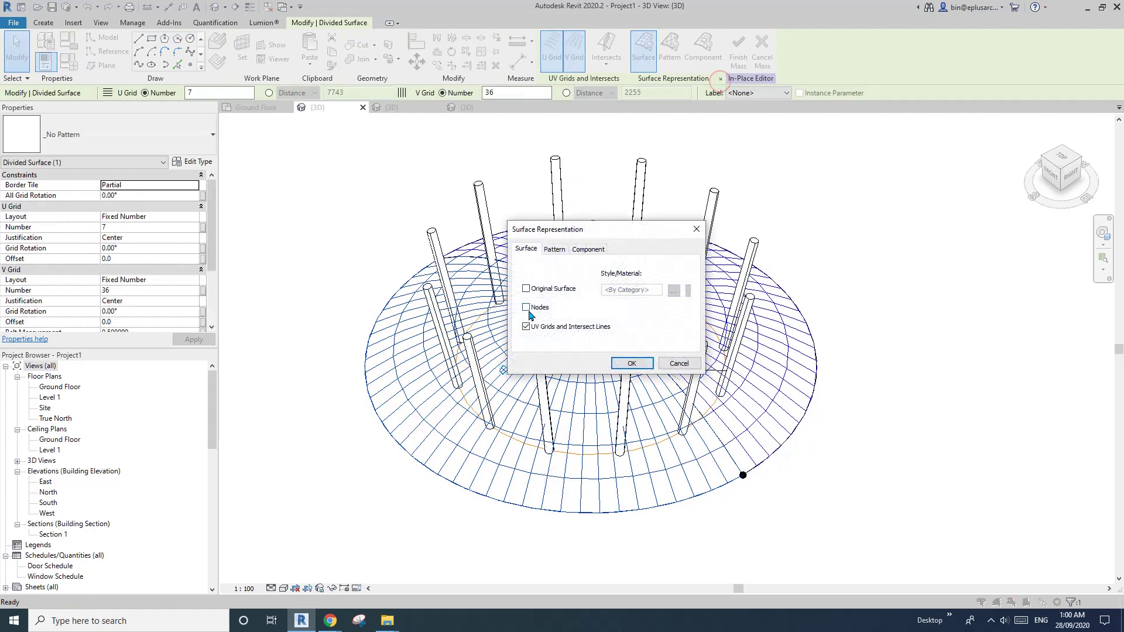
{"action": "left_click", "coordinate": [631, 362]}
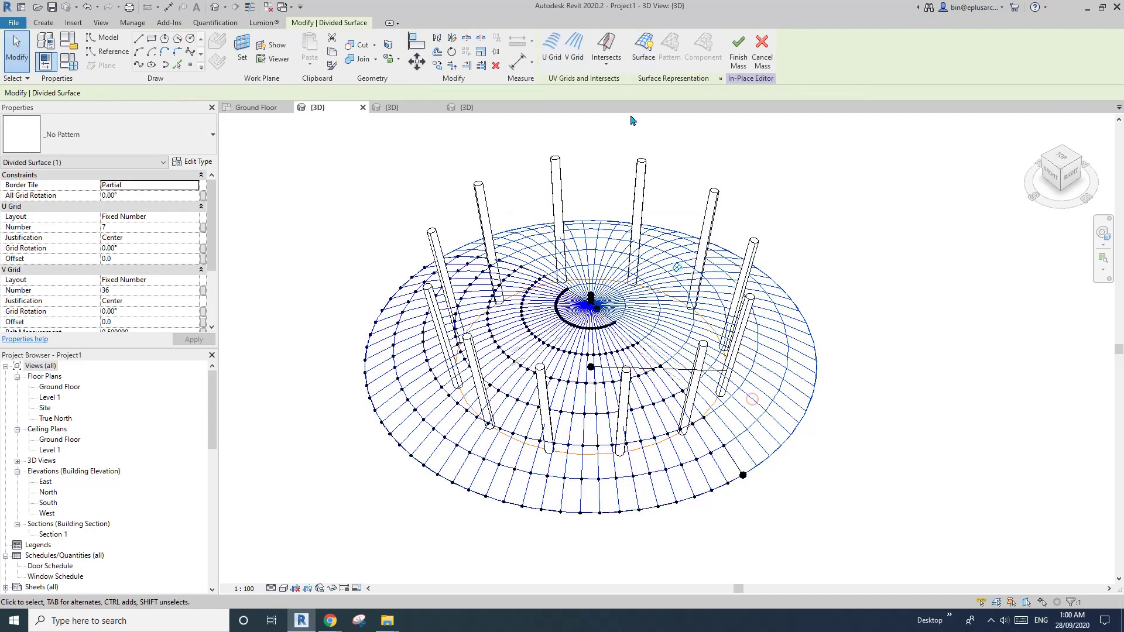
{"action": "left_click", "coordinate": [719, 80]}
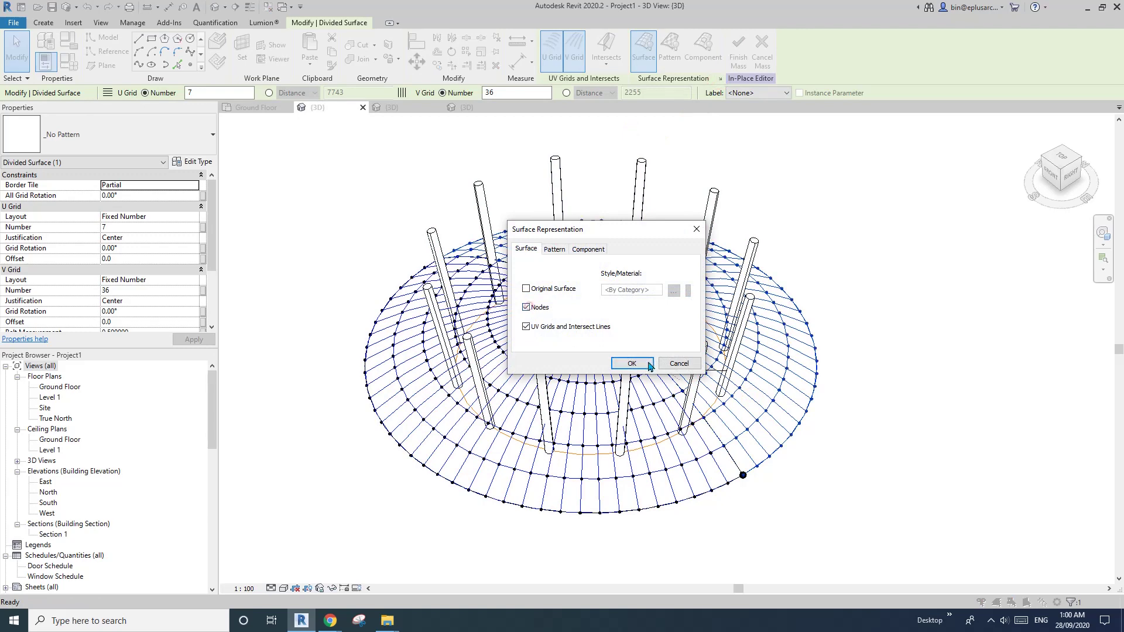
{"action": "left_click", "coordinate": [631, 363]}
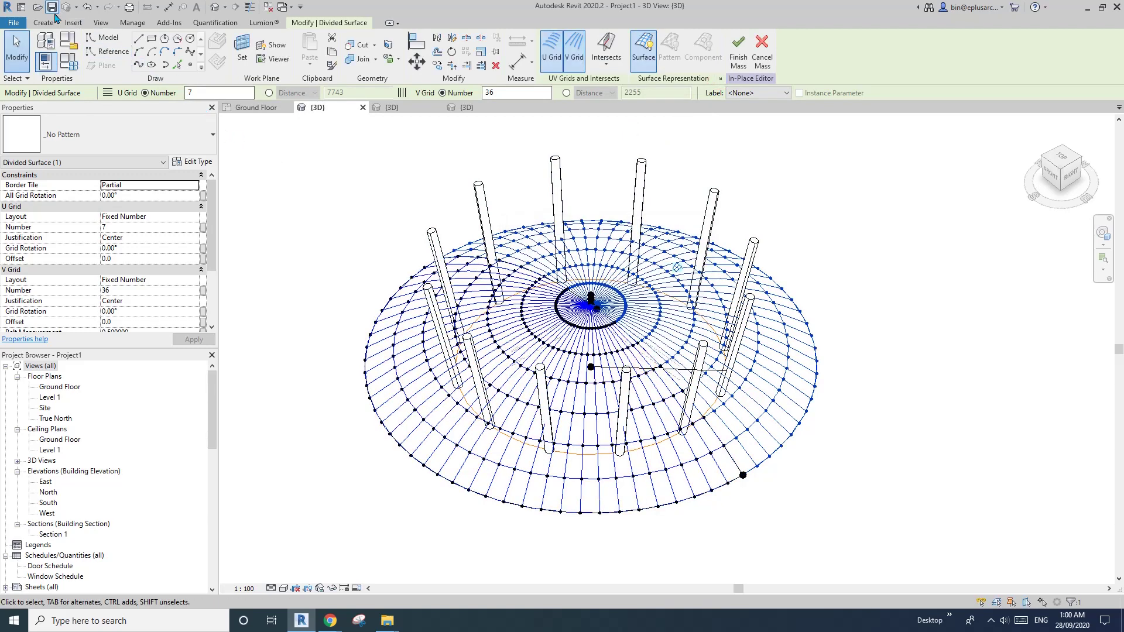
Place one Family2 panel on the four nodes of a grid cell in the dome's outermost ring
{"action": "left_click", "coordinate": [43, 22]}
{"action": "left_click", "coordinate": [316, 47]}
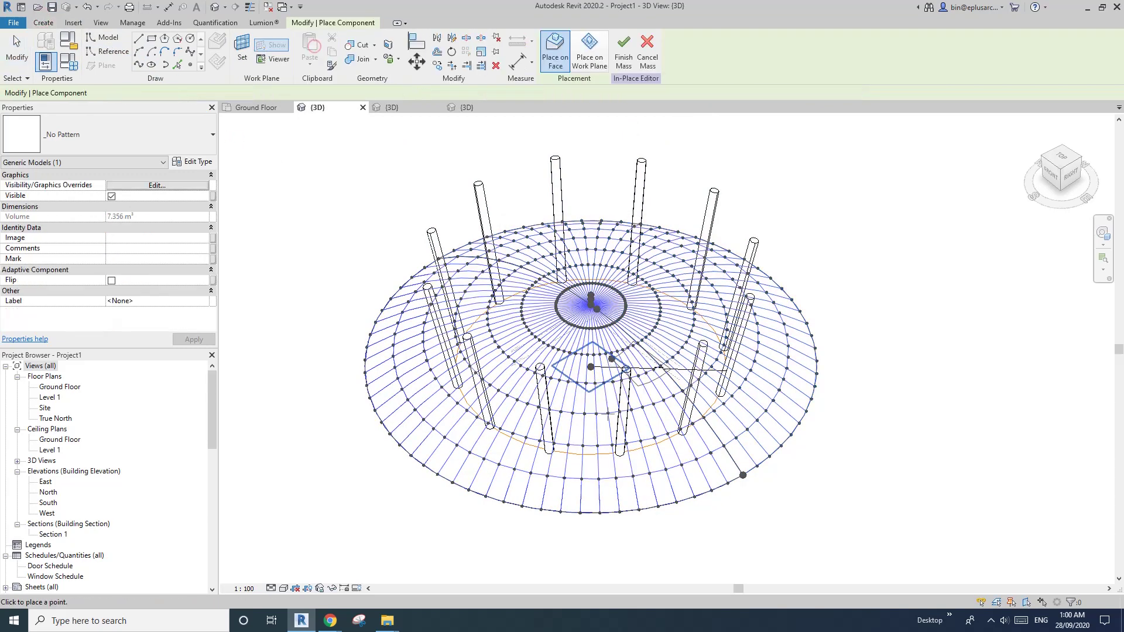
{"action": "scroll", "coordinate": [561, 436], "scroll_direction": "up", "scroll_amount": 5}
{"action": "scroll", "coordinate": [535, 443], "scroll_direction": "up", "scroll_amount": 2}
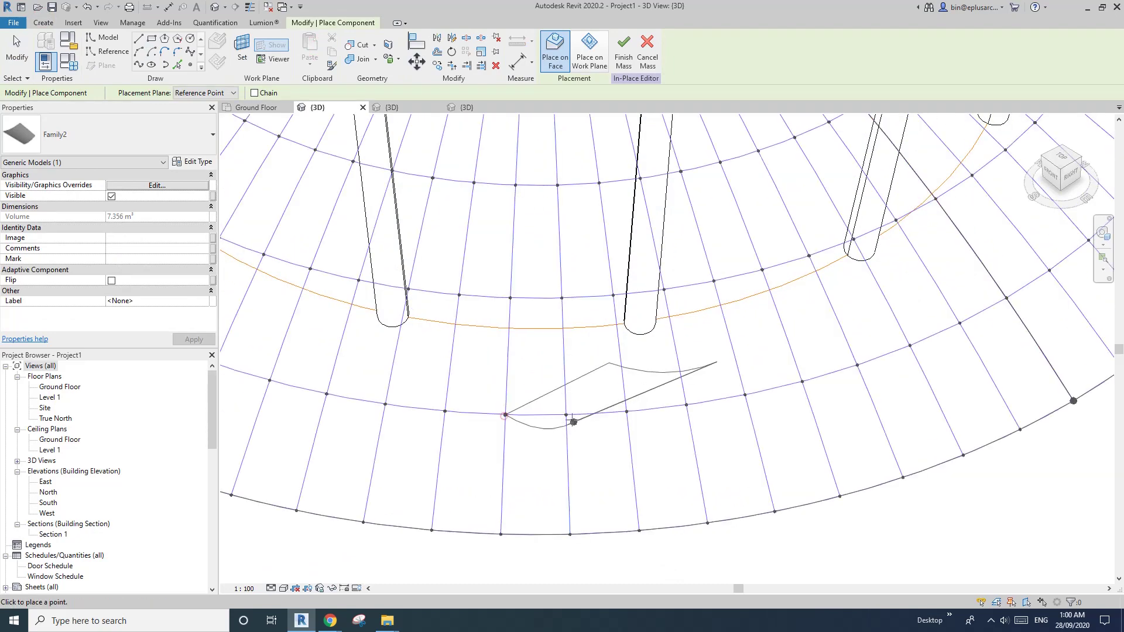
{"action": "left_click", "coordinate": [566, 414]}
{"action": "left_click", "coordinate": [569, 533]}
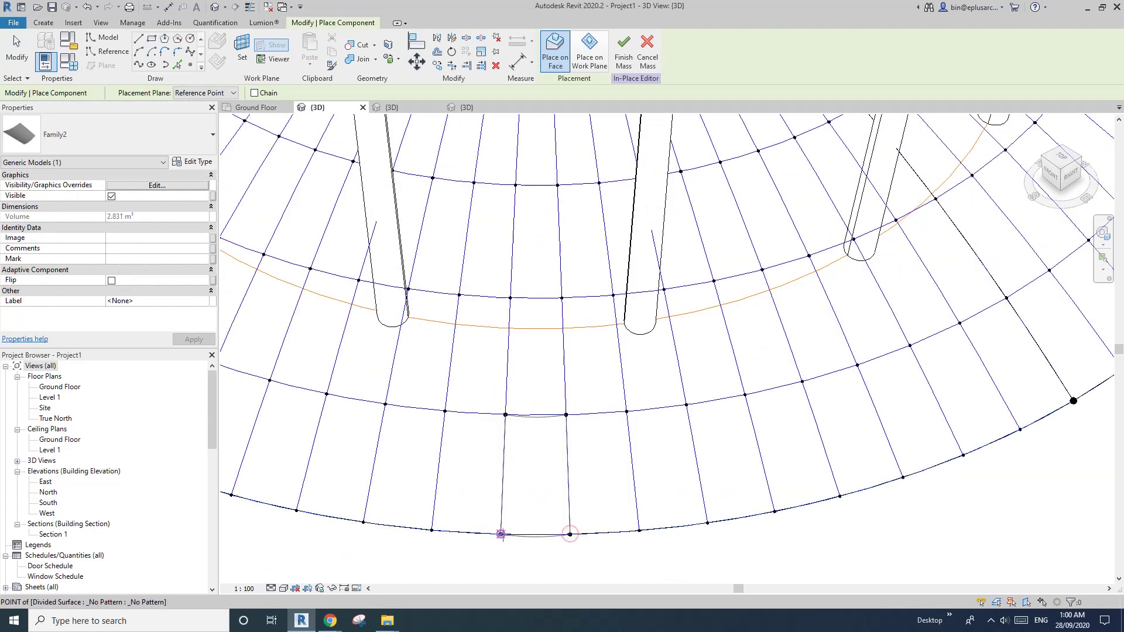
{"action": "key", "text": "Escape"}
{"action": "key", "text": "Escape"}
Show the view shaded with edges and repeat the placed Family2 panel across its divided surface
{"action": "scroll", "coordinate": [572, 477], "scroll_direction": "down", "scroll_amount": 6}
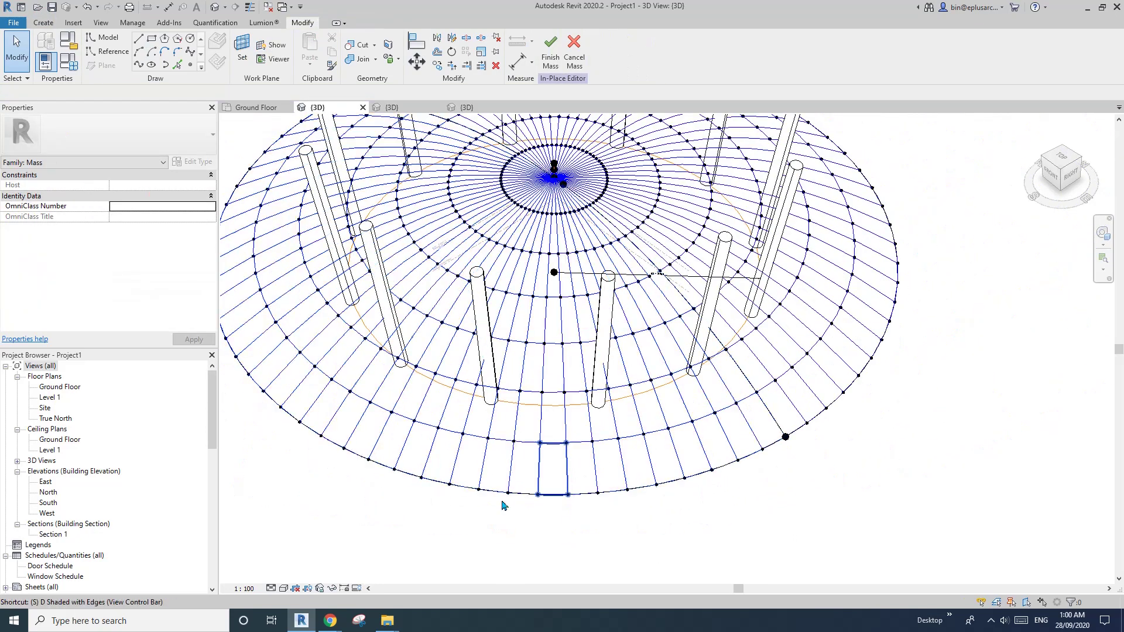
{"action": "mouse_move", "coordinate": [536, 390]}
{"action": "middle_mouse_down", "text": "shift"}
{"action": "mouse_move", "coordinate": [619, 303]}
{"action": "mouse_move", "coordinate": [690, 342]}
{"action": "mouse_move", "coordinate": [573, 402]}
{"action": "mouse_move", "coordinate": [609, 443]}
{"action": "mouse_move", "coordinate": [547, 452]}
{"action": "middle_mouse_up", "text": "shift"}
{"action": "left_click", "coordinate": [692, 340]}
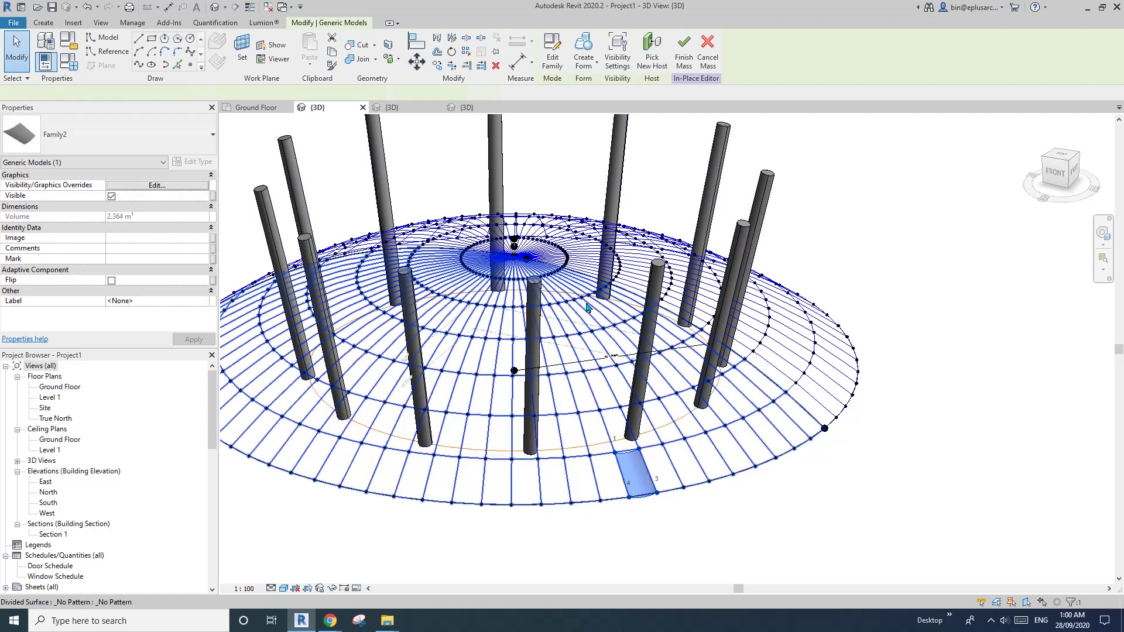
{"action": "scroll", "coordinate": [589, 308], "scroll_direction": "down", "scroll_amount": 1}
{"action": "middle_click_drag", "start_coordinate": [589, 307], "coordinate": [605, 300]}
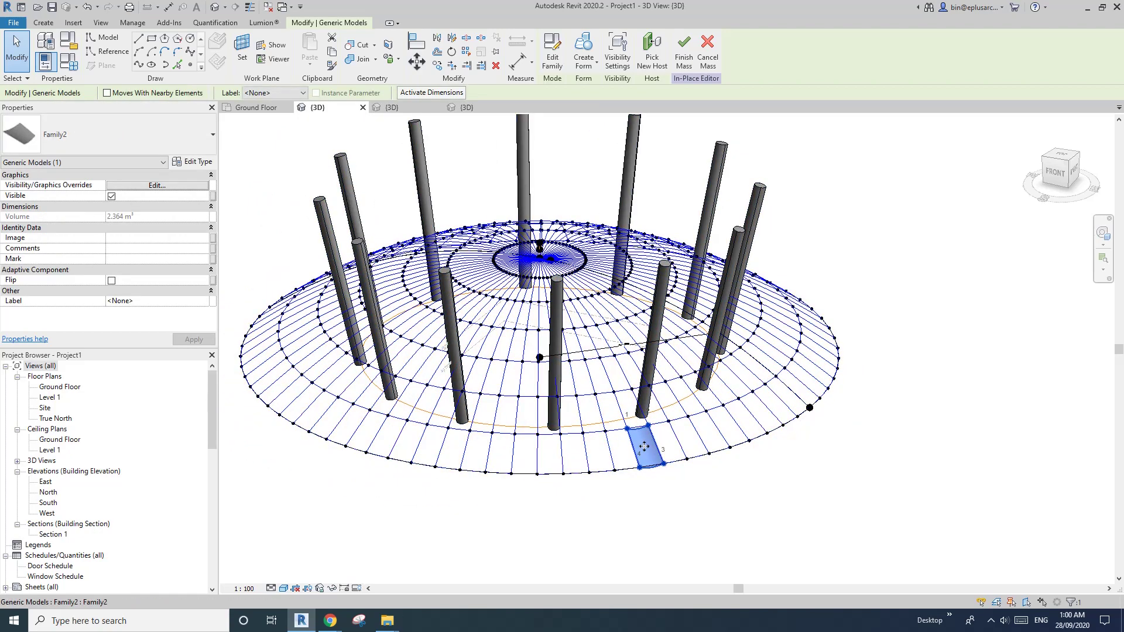
{"action": "left_click", "coordinate": [825, 210]}
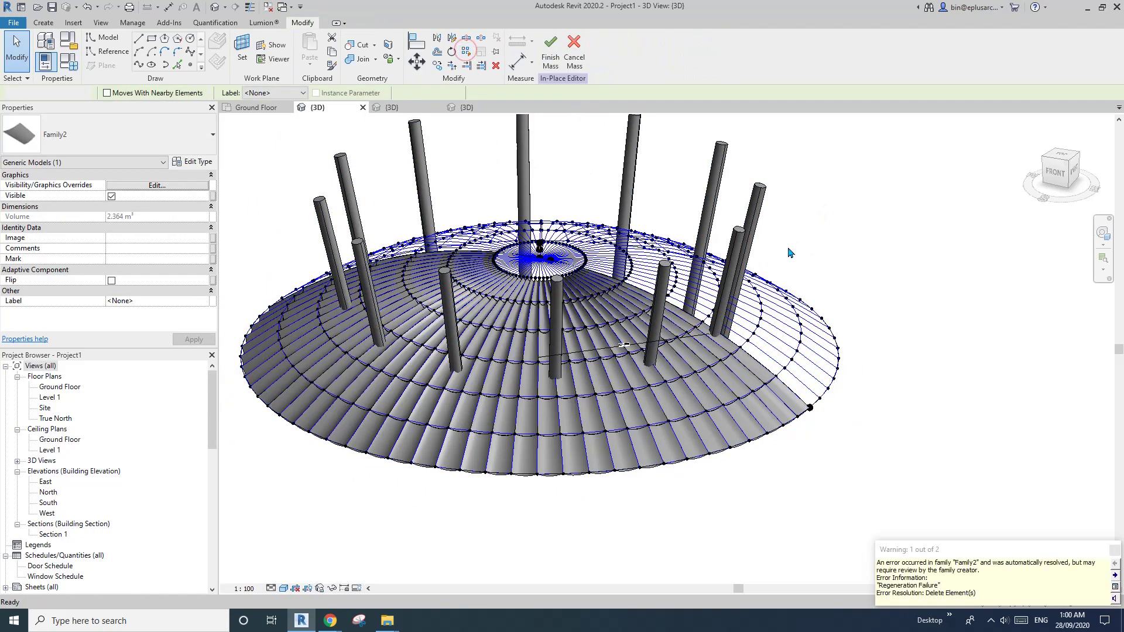
Set the MO type parameter of the repeated Family2 panels to 300
{"action": "middle_click_drag", "start_coordinate": [826, 209], "coordinate": [723, 307], "text": "shift"}
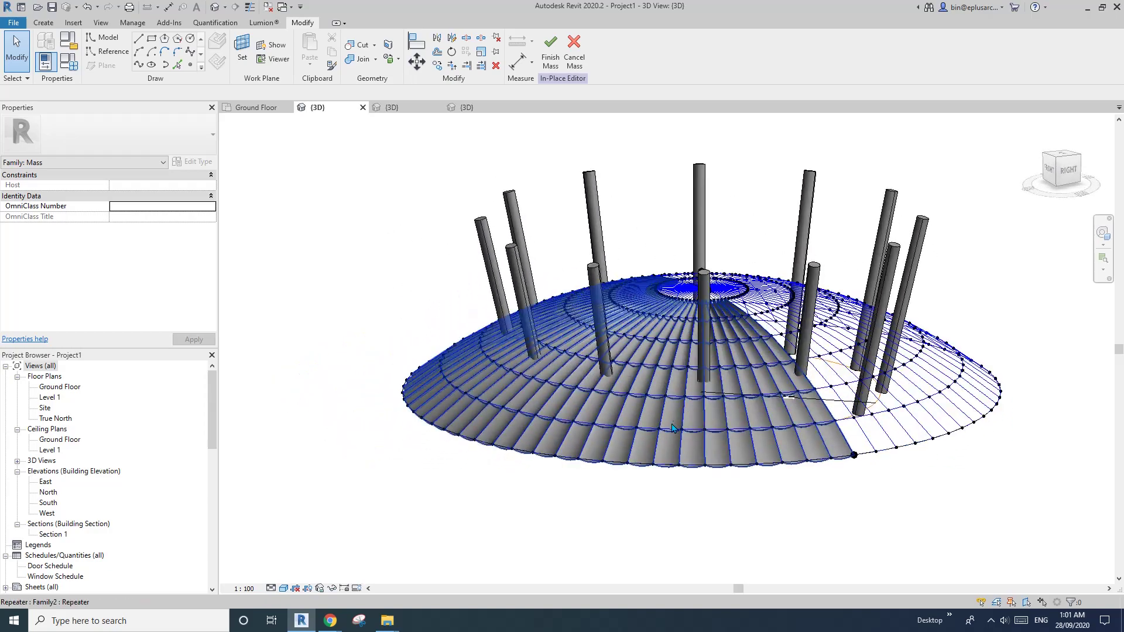
{"action": "scroll", "coordinate": [674, 420], "scroll_direction": "up", "scroll_amount": 2}
{"action": "scroll", "coordinate": [628, 450], "scroll_direction": "up", "scroll_amount": 2}
{"action": "left_click", "coordinate": [627, 449]}
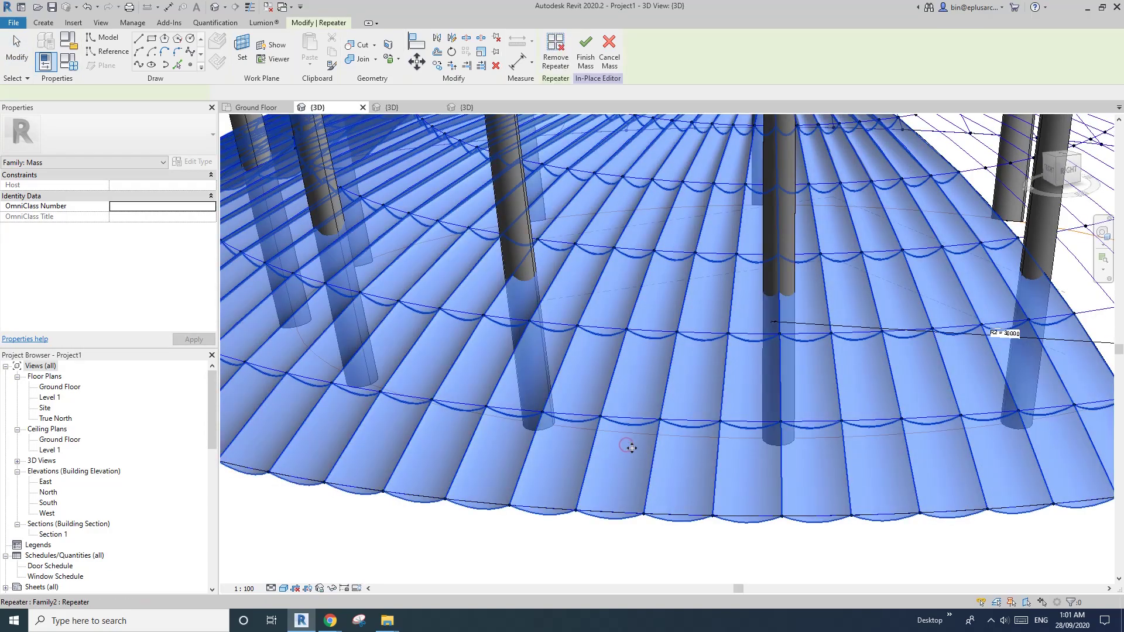
{"action": "left_click", "coordinate": [198, 163]}
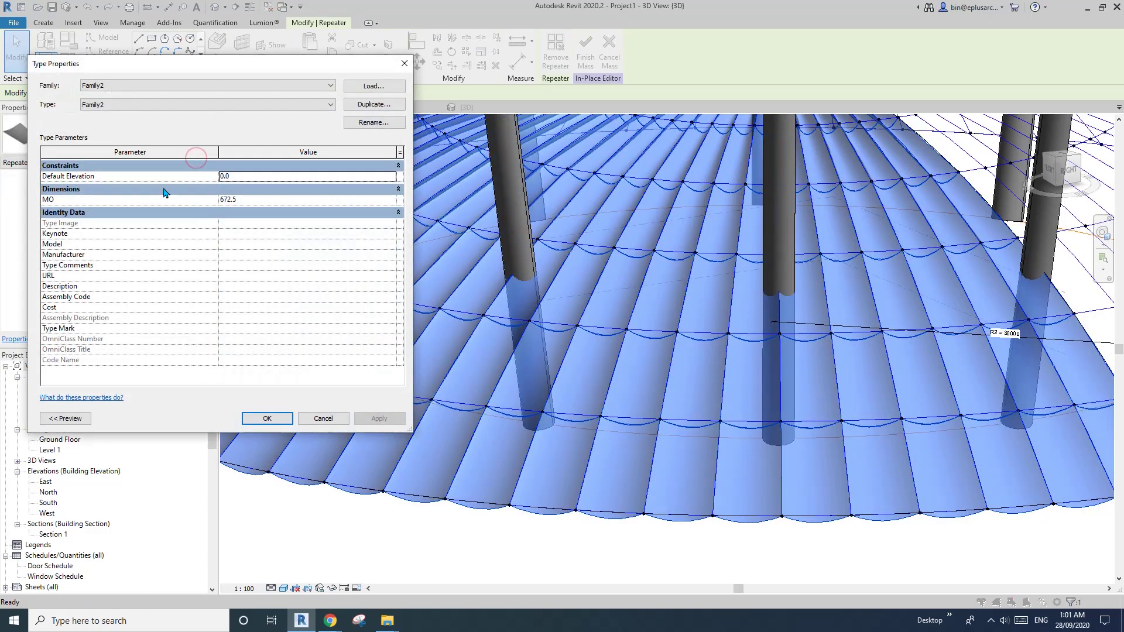
{"action": "left_click", "coordinate": [405, 64]}
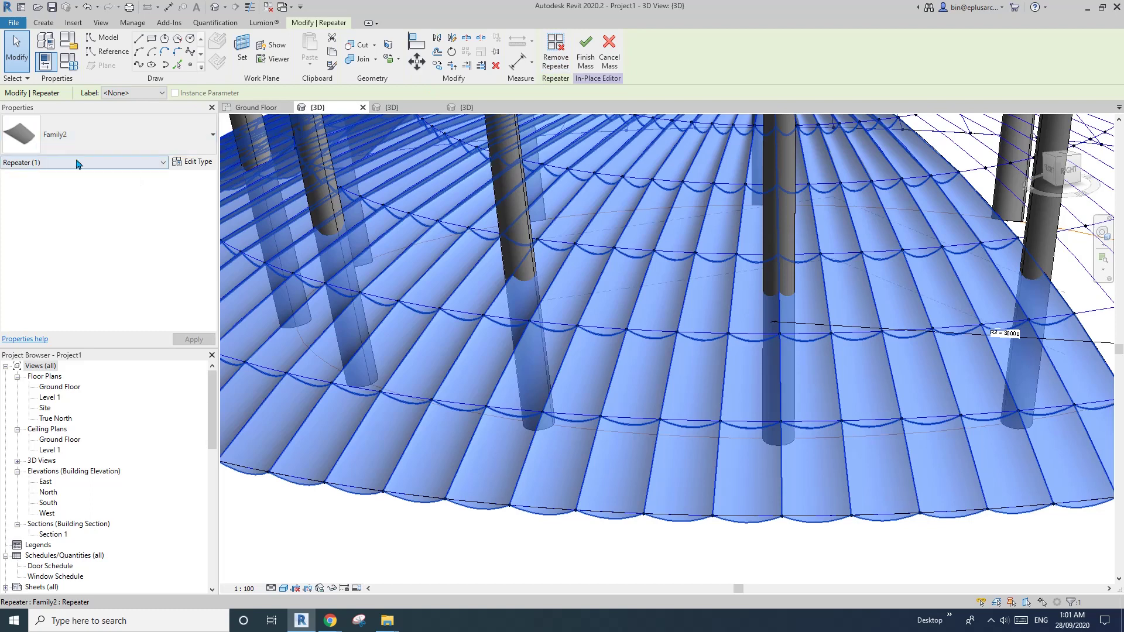
{"action": "left_click", "coordinate": [186, 162]}
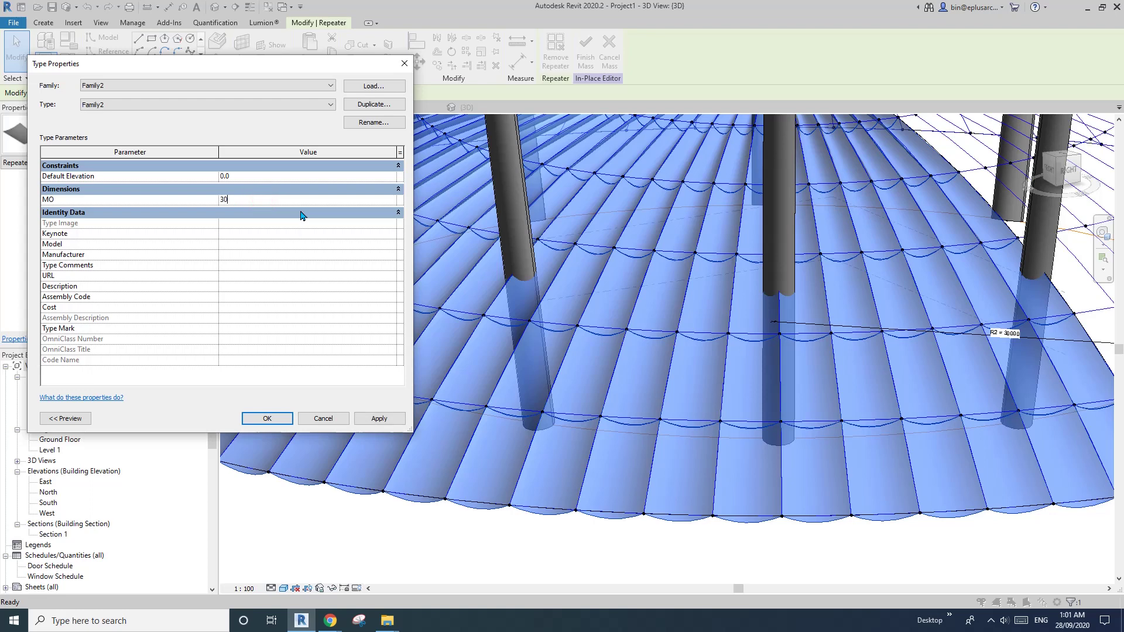
{"action": "left_click", "coordinate": [382, 418]}
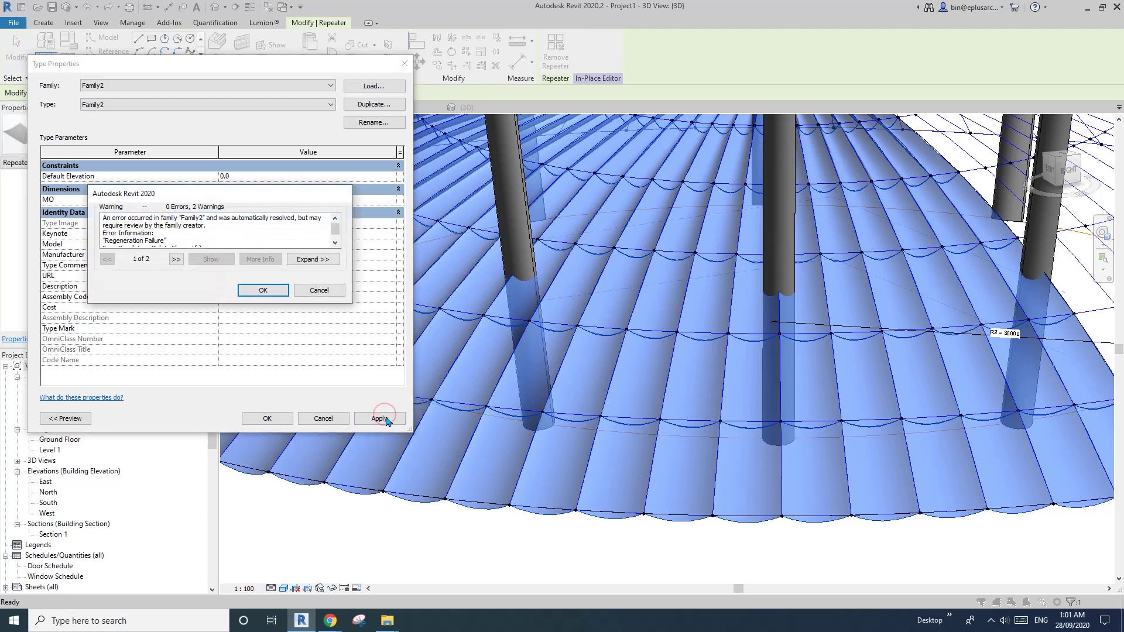
{"action": "left_click", "coordinate": [263, 290]}
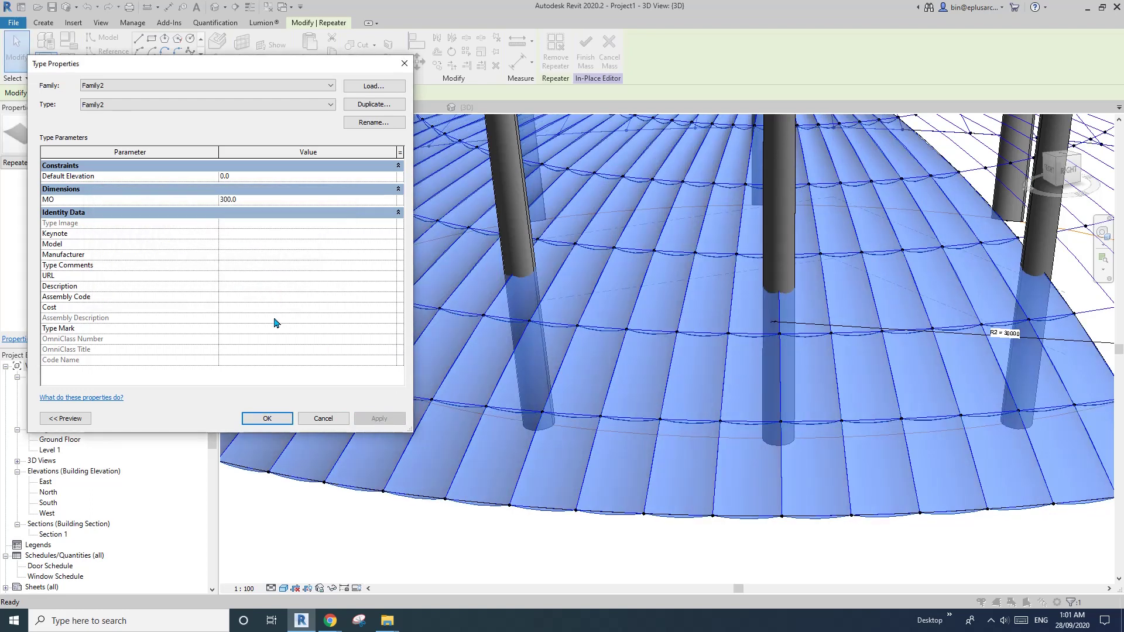
{"action": "left_click", "coordinate": [271, 422]}
Compare the panelled dome with the Millennium Dome photos on the Rogers Stirk Harbour + Partners page in Chrome, and return to Revit
{"action": "scroll", "coordinate": [634, 349], "scroll_direction": "down", "scroll_amount": 3}
{"action": "middle_click_drag", "start_coordinate": [632, 347], "coordinate": [474, 333], "text": "shift"}
{"action": "mouse_move", "coordinate": [337, 622]}
{"action": "left_click", "coordinate": [363, 577]}
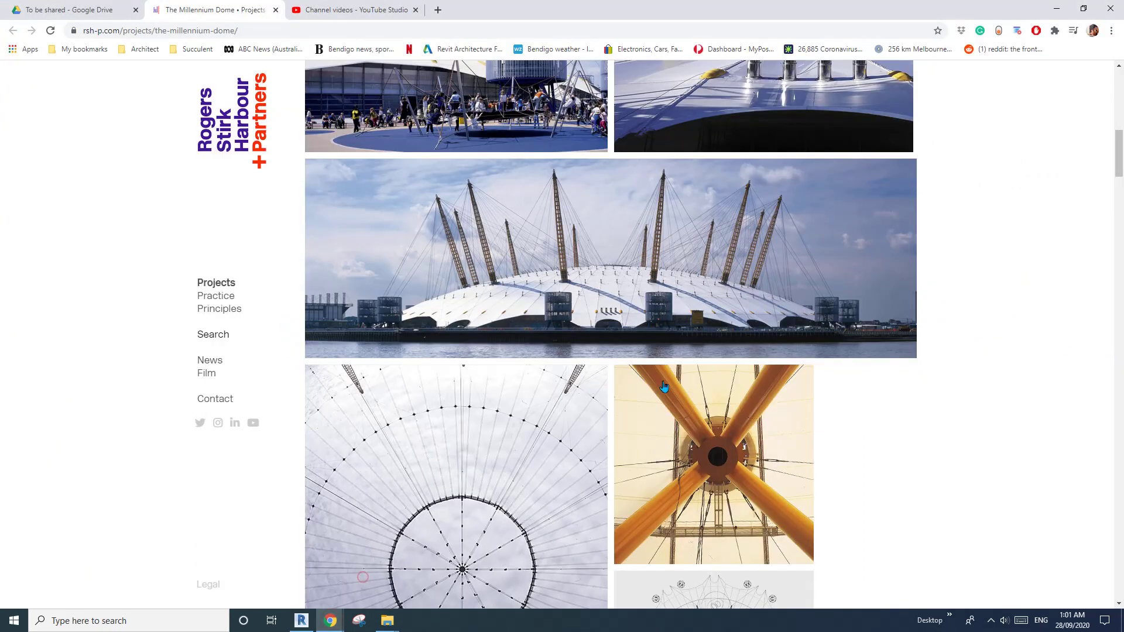
{"action": "left_click", "coordinate": [301, 622]}
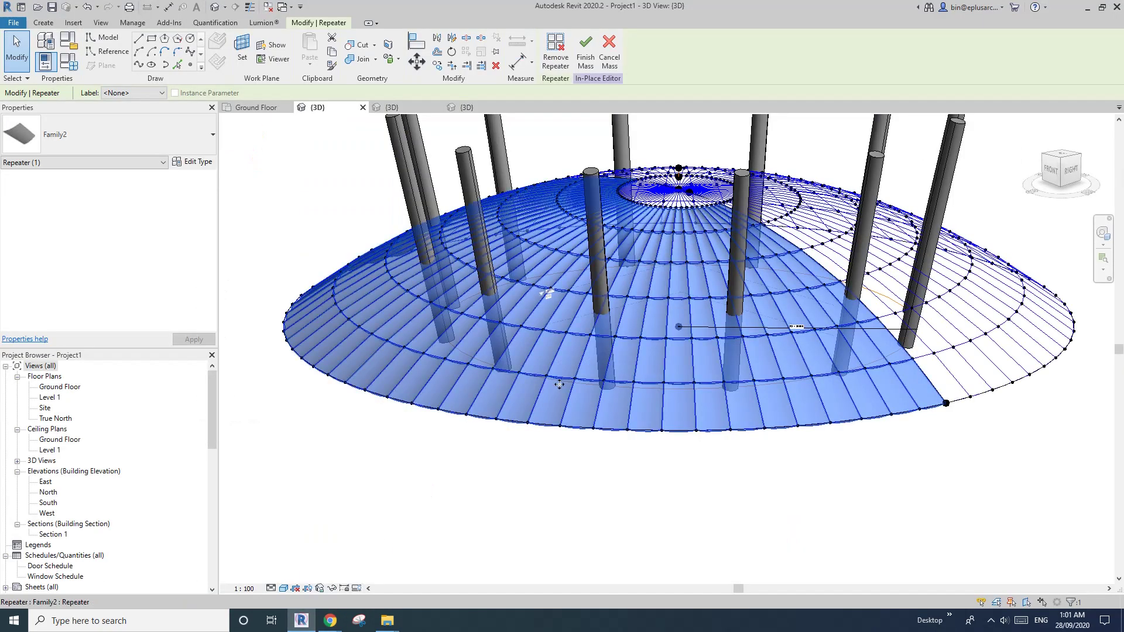
Edit the type properties of the repeated Family2 panels and accept the resulting family warnings
{"action": "scroll", "coordinate": [673, 281], "scroll_direction": "up", "scroll_amount": 3}
{"action": "left_click", "coordinate": [196, 164]}
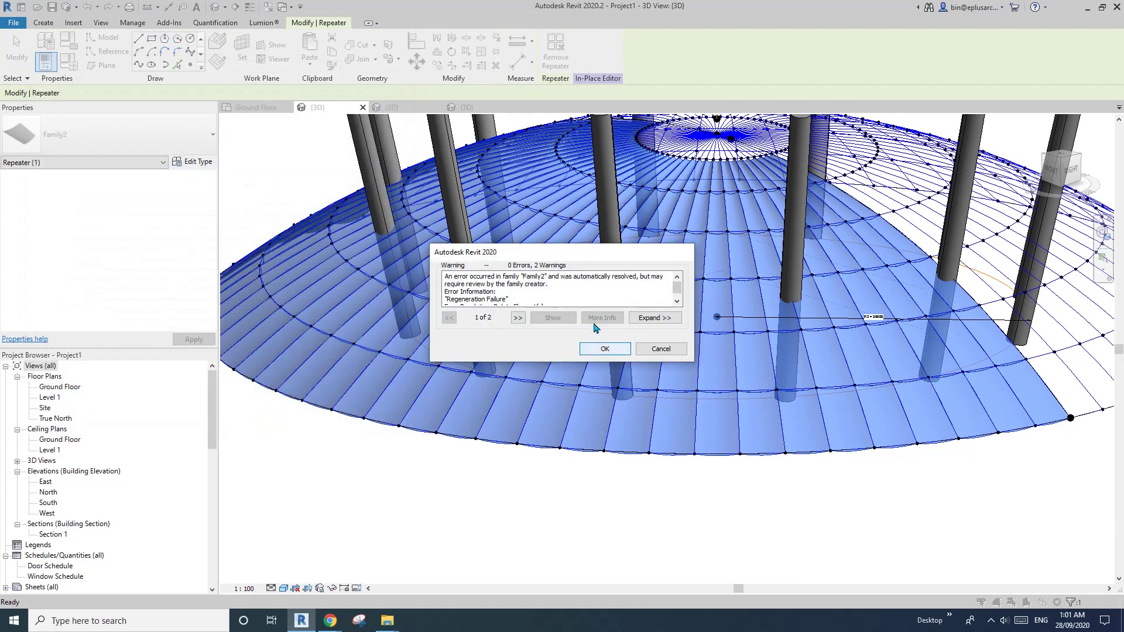
{"action": "left_click_drag", "start_coordinate": [678, 290], "coordinate": [677, 295]}
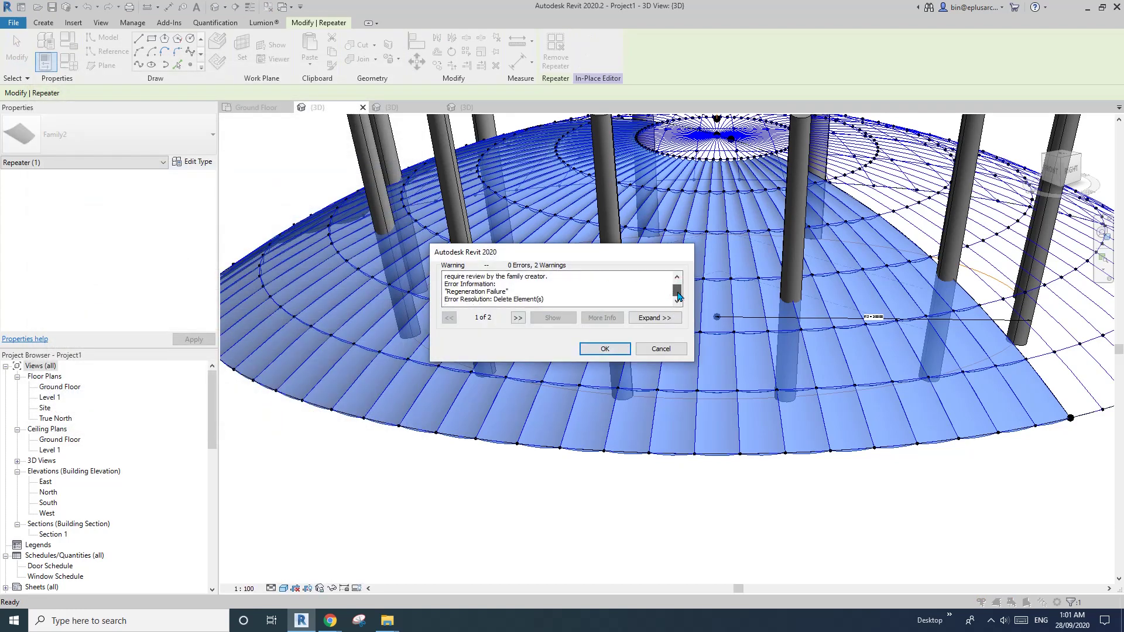
{"action": "left_click", "coordinate": [603, 351]}
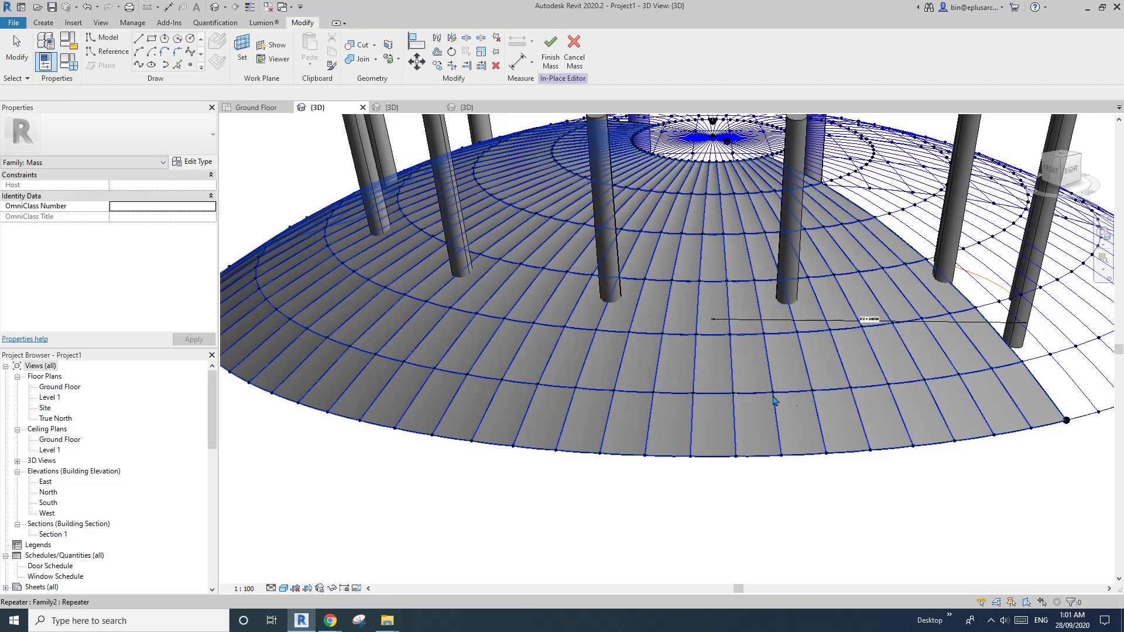
Temporarily hide the repeated Family2 panels to check the structure beneath, and restore the hidden elements
{"action": "scroll", "coordinate": [773, 400], "scroll_direction": "down", "scroll_amount": 1}
{"action": "middle_click_drag", "start_coordinate": [777, 404], "coordinate": [739, 426], "text": "shift"}
{"action": "middle_click_drag", "start_coordinate": [704, 416], "coordinate": [664, 440]}
{"action": "left_click", "coordinate": [658, 416]}
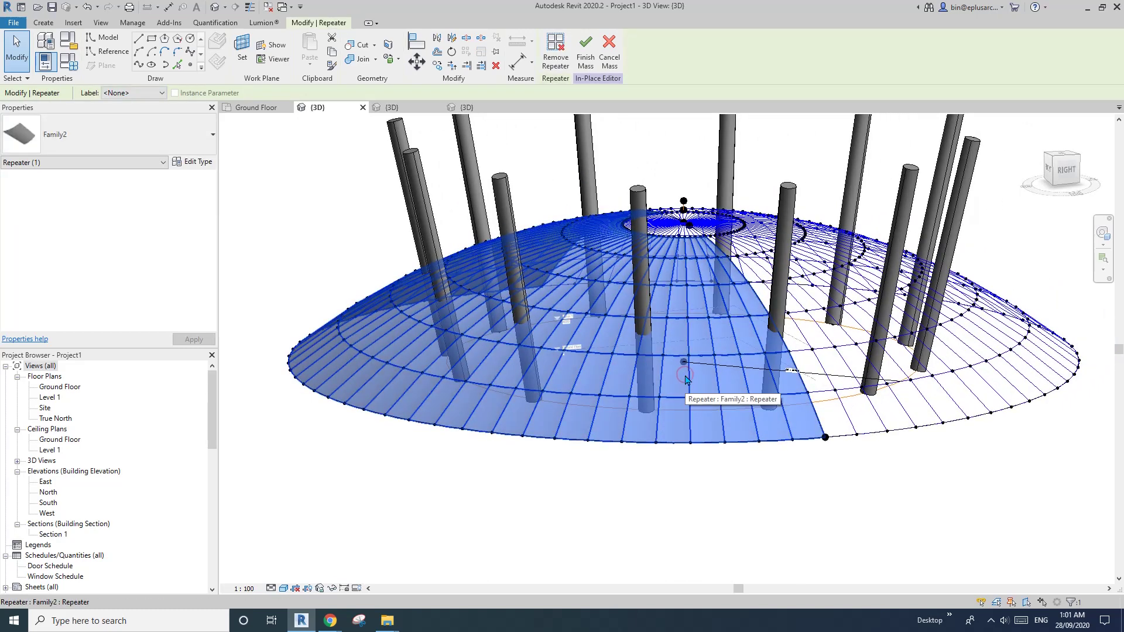
{"action": "key", "text": "h"}
{"action": "key", "text": "h"}
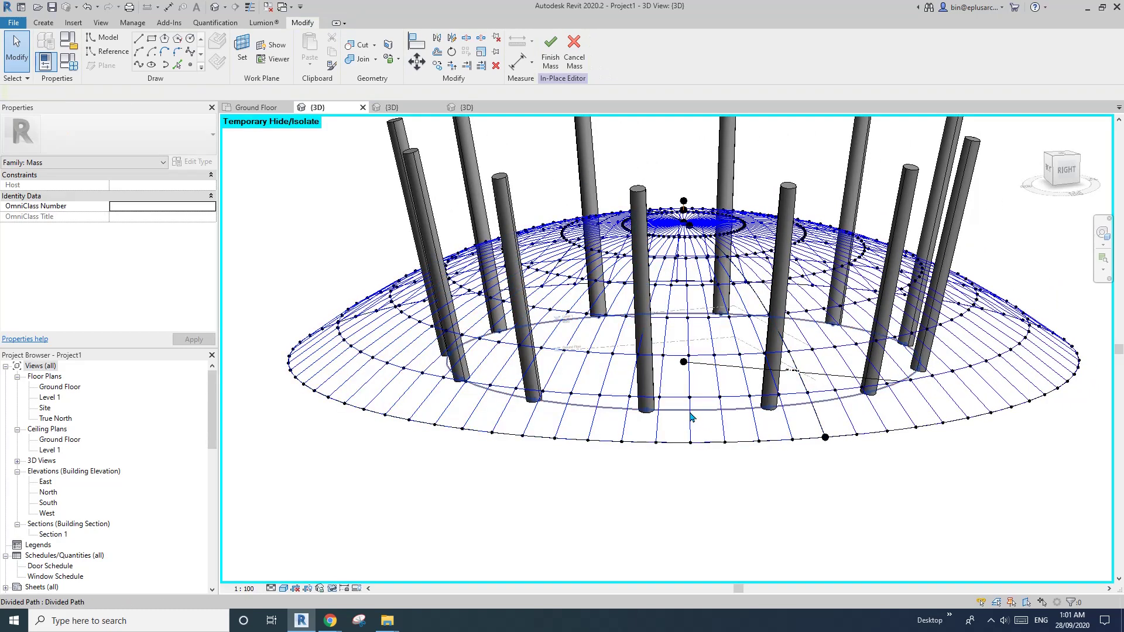
{"action": "key", "text": "h"}
{"action": "key", "text": "r"}
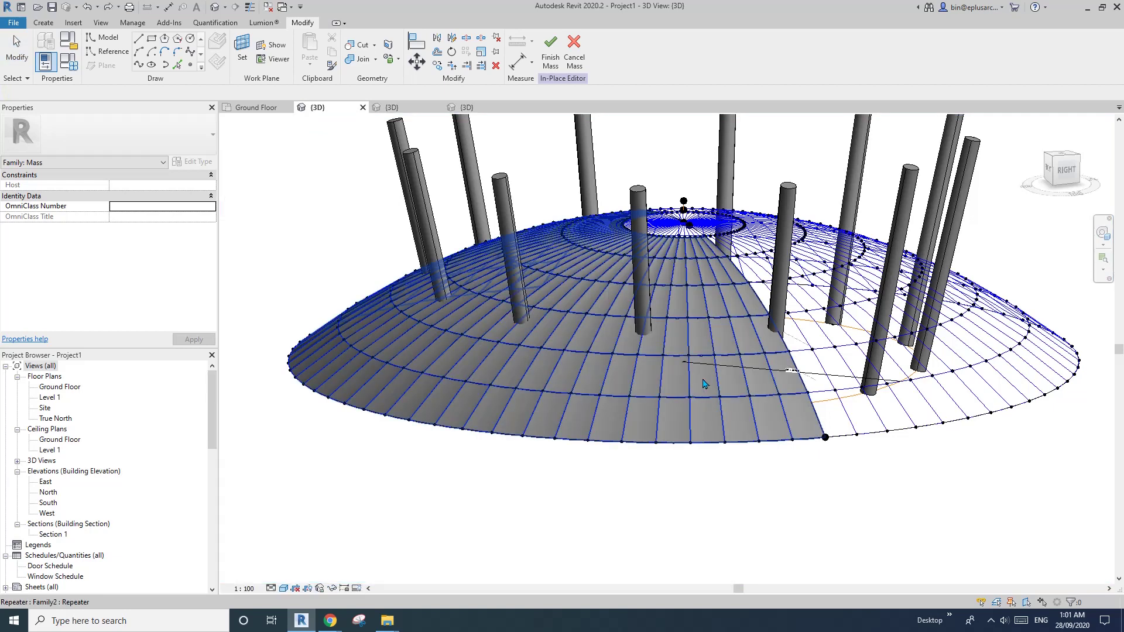
Temporarily isolate the repeated Family2 panels, examine their coverage of the dome, and restore the full view
{"action": "left_click", "coordinate": [702, 387]}
{"action": "middle_click_drag", "start_coordinate": [672, 378], "coordinate": [616, 389]}
{"action": "key", "text": "h"}
{"action": "key", "text": "i"}
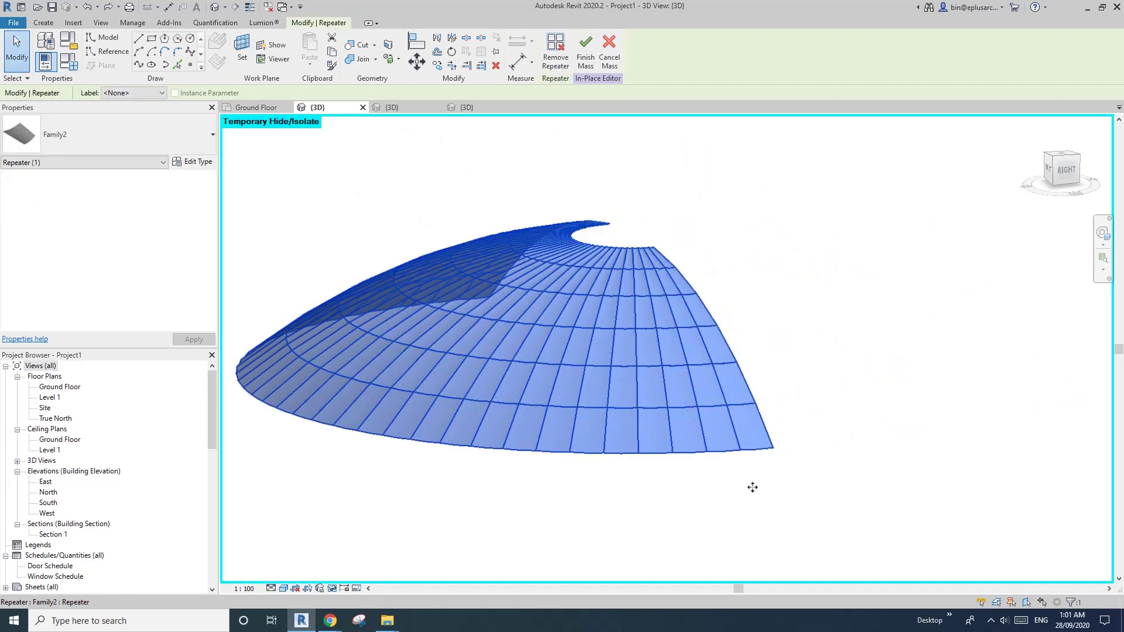
{"action": "left_click", "coordinate": [752, 486]}
{"action": "middle_click_drag", "start_coordinate": [691, 497], "coordinate": [627, 514], "text": "shift"}
{"action": "scroll", "coordinate": [660, 482], "scroll_direction": "down", "scroll_amount": 2}
{"action": "key", "text": "h"}
{"action": "key", "text": "r"}
{"action": "scroll", "coordinate": [739, 461], "scroll_direction": "up", "scroll_amount": 3}
{"action": "middle_click_drag", "start_coordinate": [739, 461], "coordinate": [644, 375]}
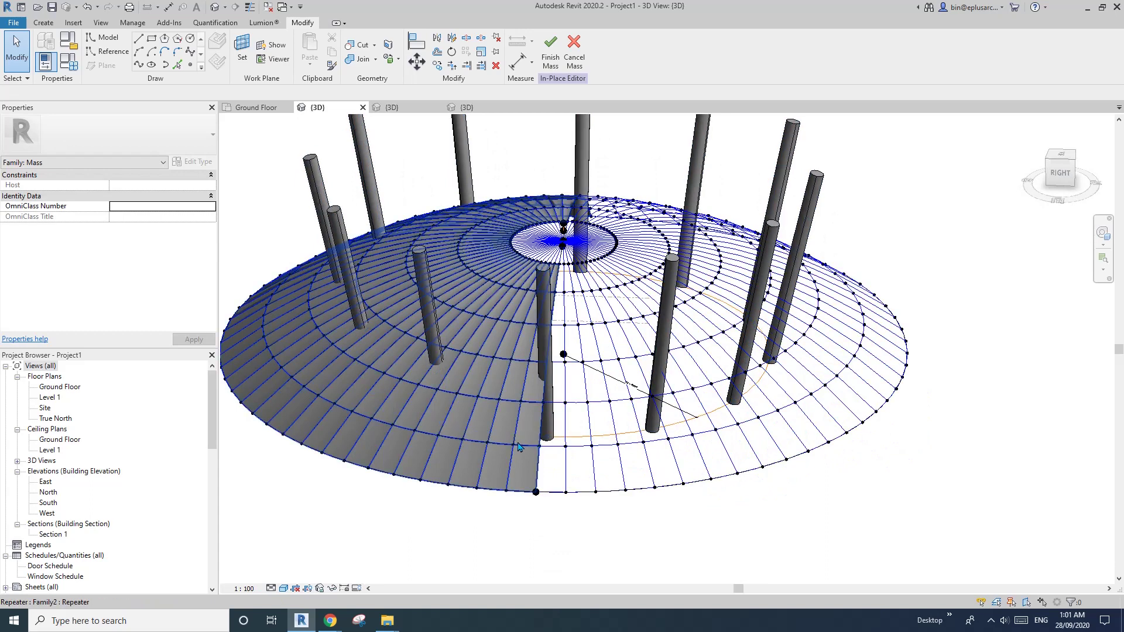
Place a Family2 panel on four nodes of an outer-ring cell in the uncovered half and repeat it across that divided surface
{"action": "scroll", "coordinate": [446, 314], "scroll_direction": "up", "scroll_amount": 2}
{"action": "left_click", "coordinate": [503, 433]}
{"action": "key", "text": "Escape"}
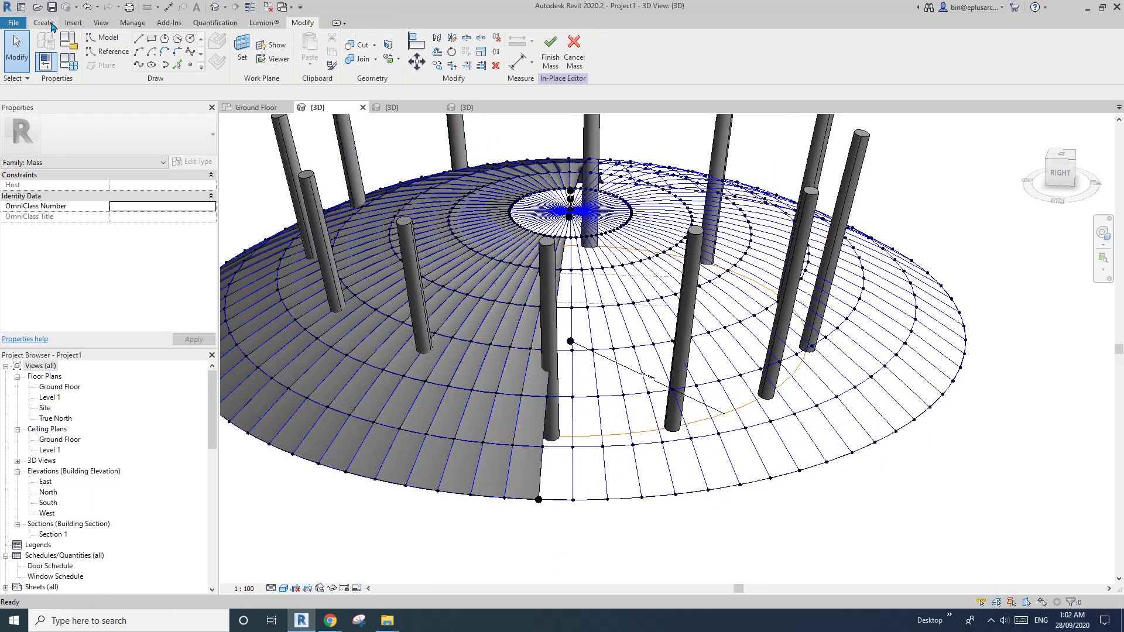
{"action": "key", "text": "c"}
{"action": "key", "text": "m"}
{"action": "left_click", "coordinate": [602, 447]}
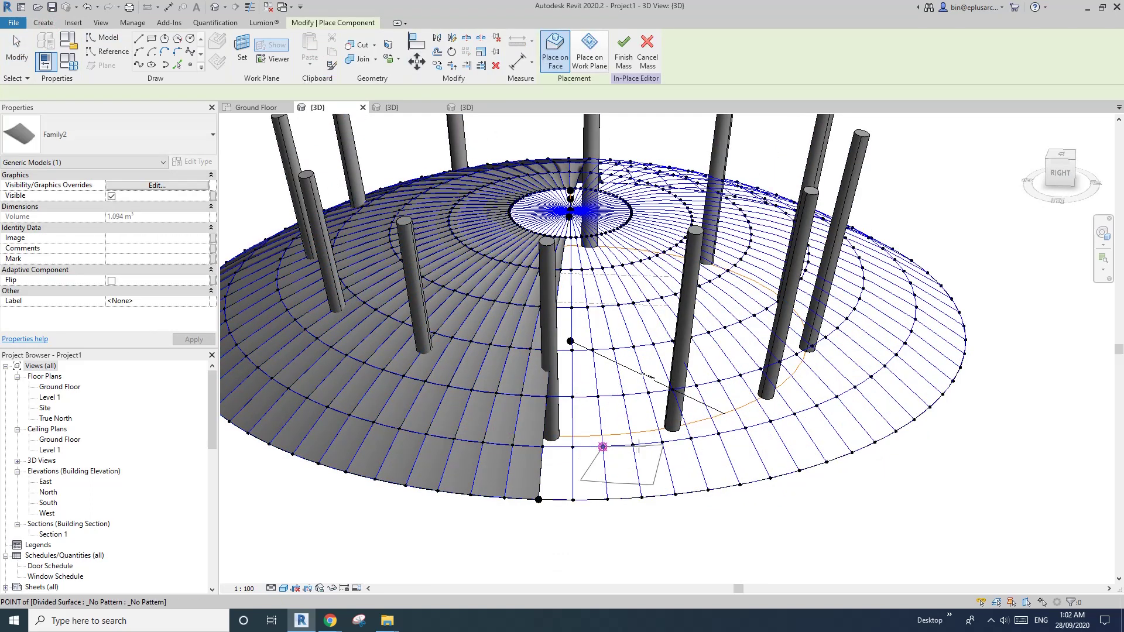
{"action": "left_click", "coordinate": [632, 445]}
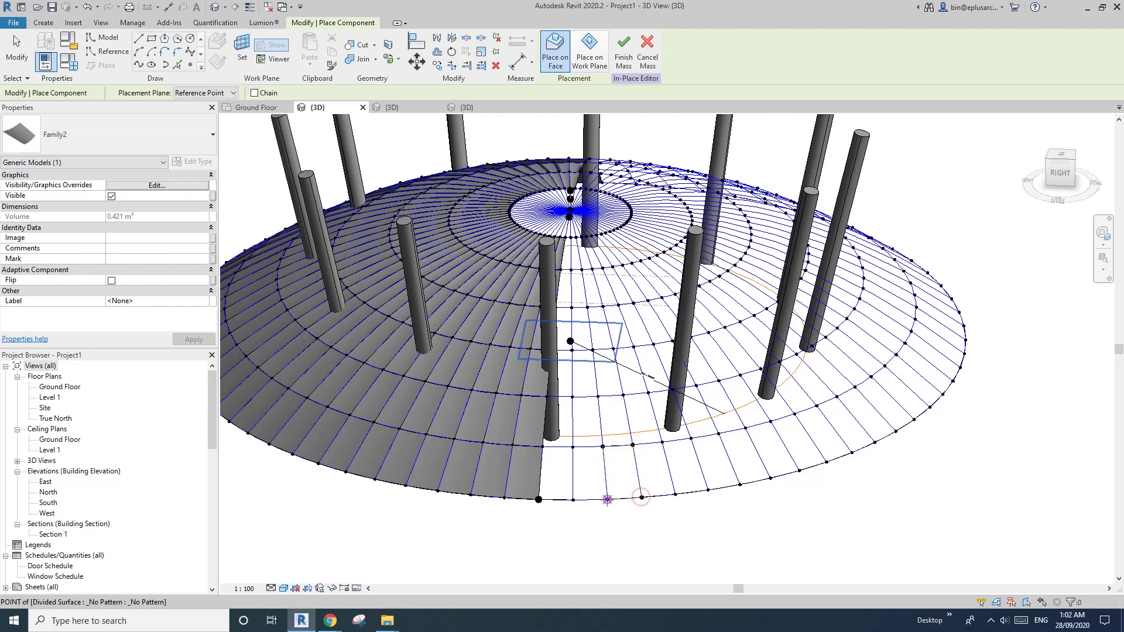
{"action": "left_click", "coordinate": [642, 498]}
{"action": "left_click", "coordinate": [607, 500]}
{"action": "key", "text": "Escape"}
{"action": "left_click", "coordinate": [619, 468]}
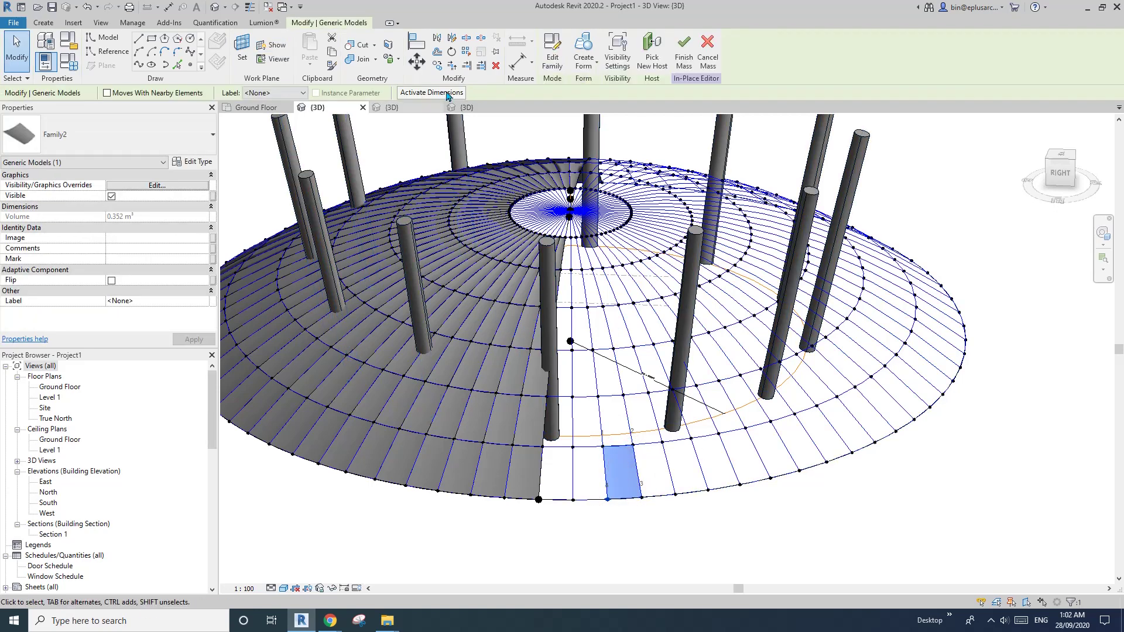
{"action": "key", "text": "Escape"}
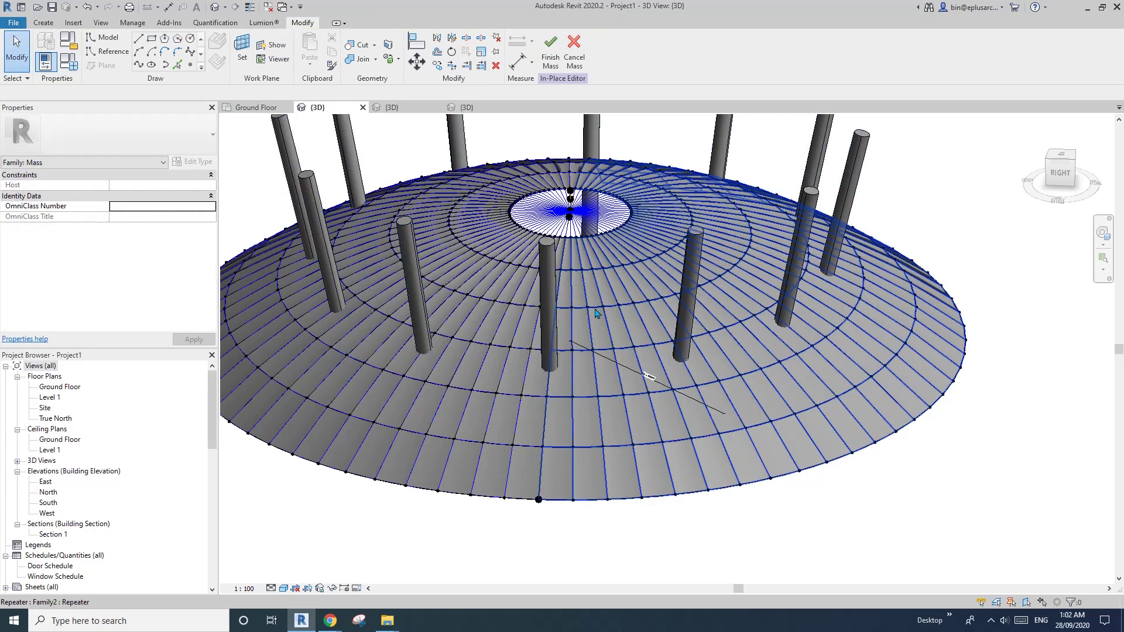
Examine the triangular grid cells of the dome's central opening and the panels surrounding it
{"action": "middle_click_drag", "start_coordinate": [585, 237], "coordinate": [535, 322], "text": "shift"}
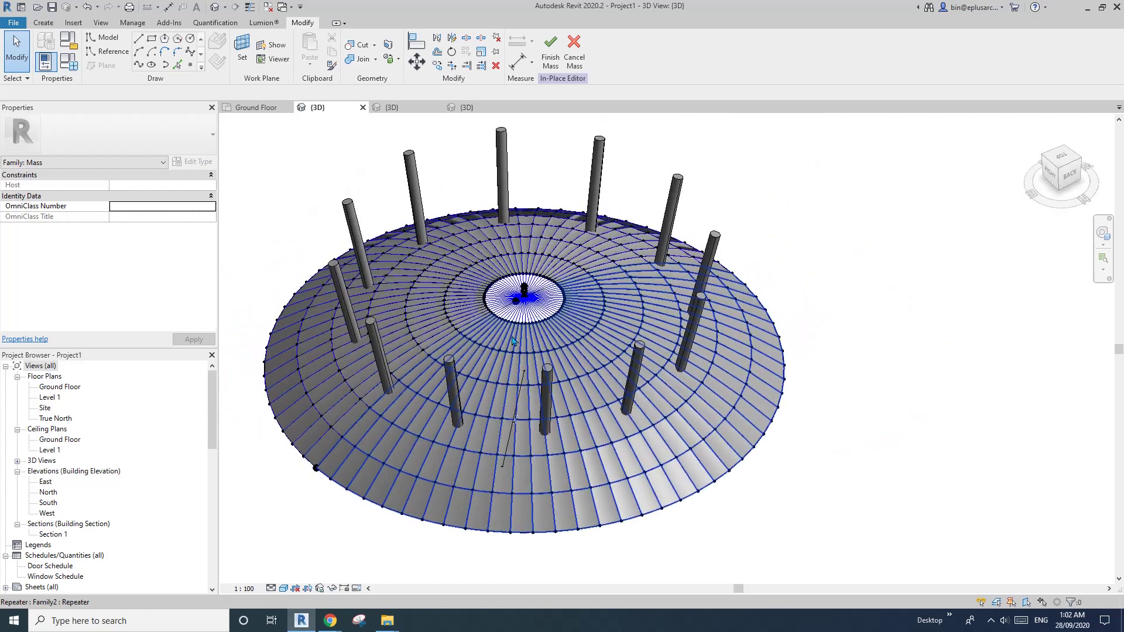
{"action": "scroll", "coordinate": [538, 325], "scroll_direction": "up", "scroll_amount": 5}
{"action": "scroll", "coordinate": [539, 325], "scroll_direction": "up", "scroll_amount": 5}
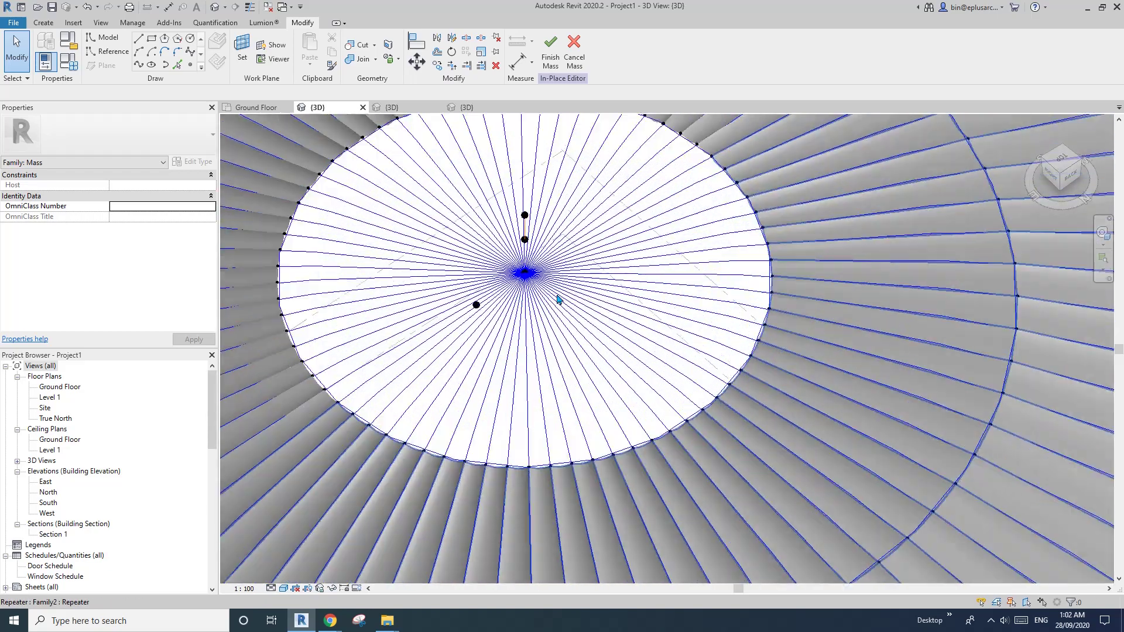
{"action": "scroll", "coordinate": [570, 281], "scroll_direction": "up", "scroll_amount": 2}
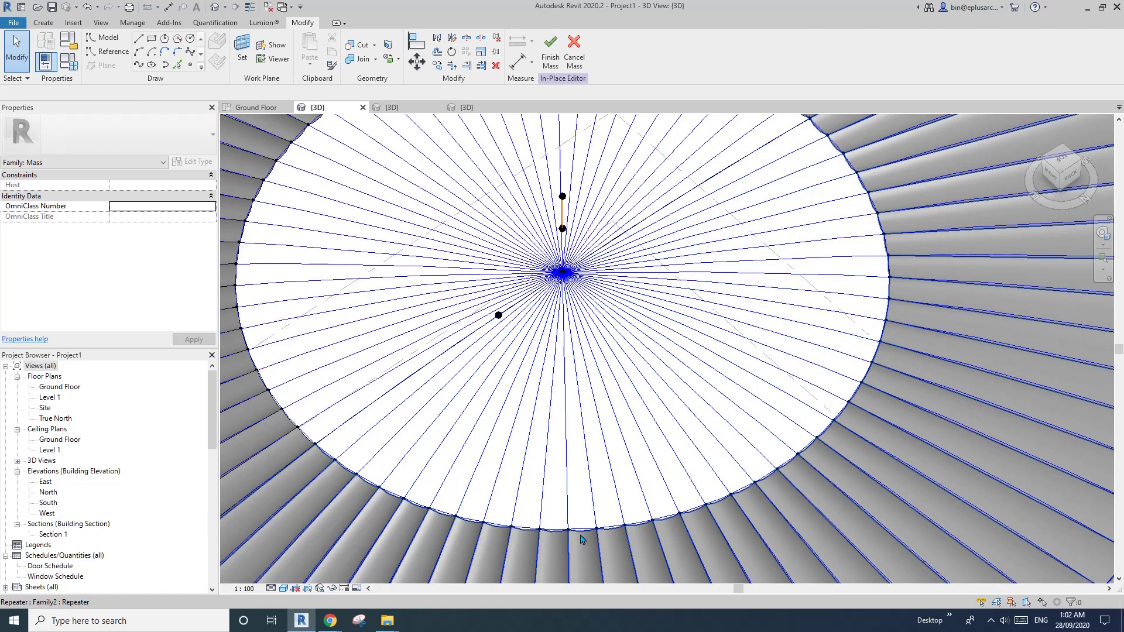
{"action": "scroll", "coordinate": [631, 428], "scroll_direction": "down", "scroll_amount": 3}
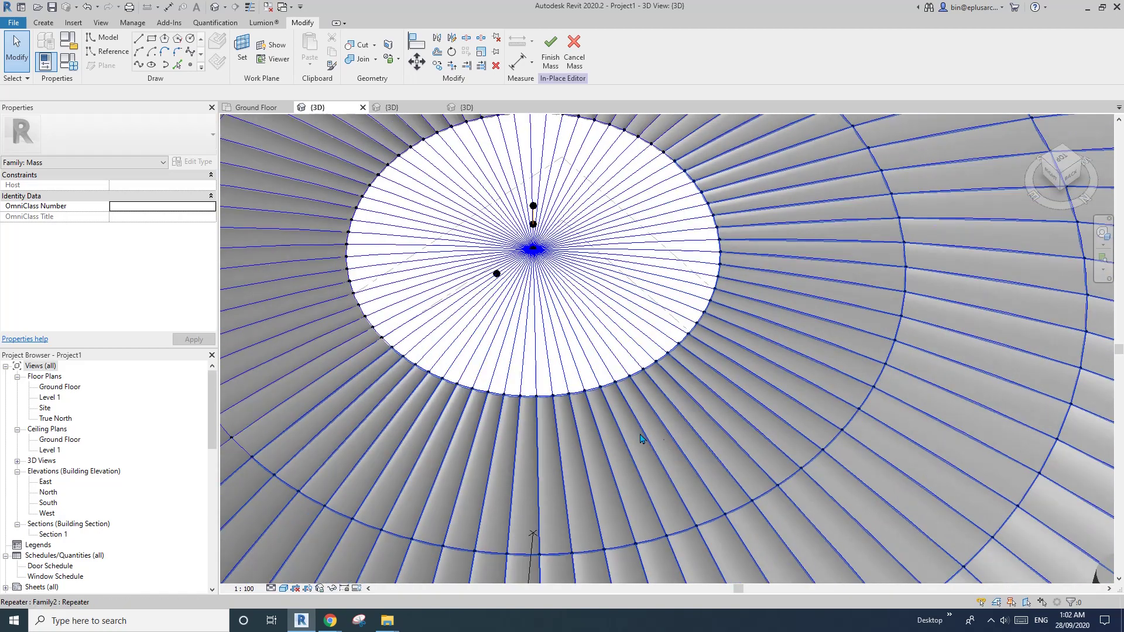
{"action": "scroll", "coordinate": [646, 455], "scroll_direction": "down", "scroll_amount": 5}
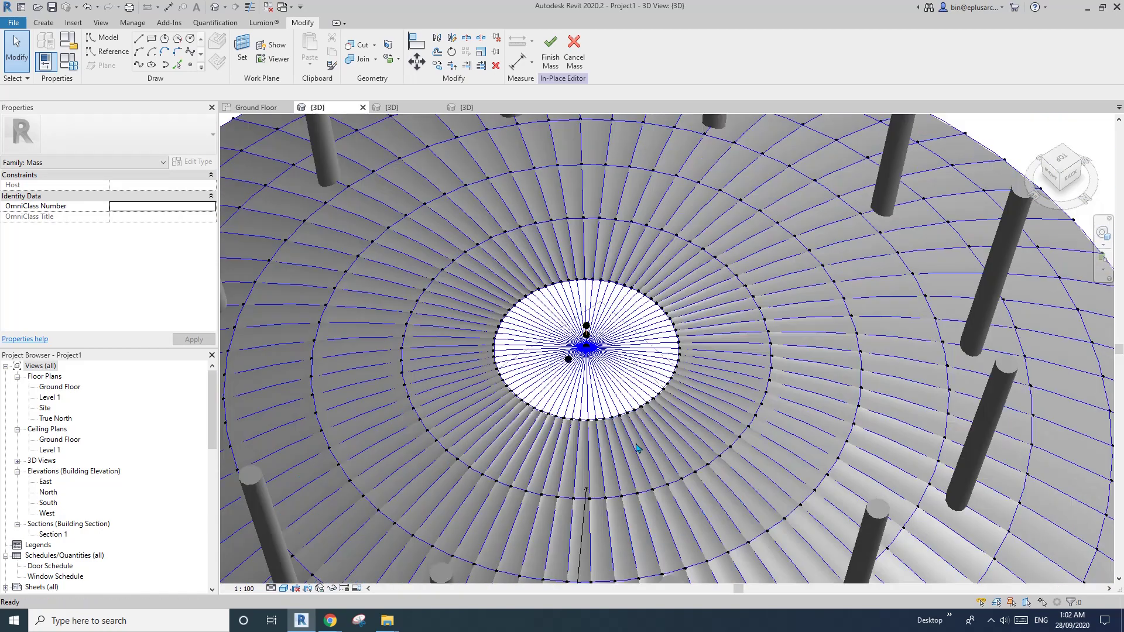
{"action": "scroll", "coordinate": [610, 318], "scroll_direction": "up", "scroll_amount": 5}
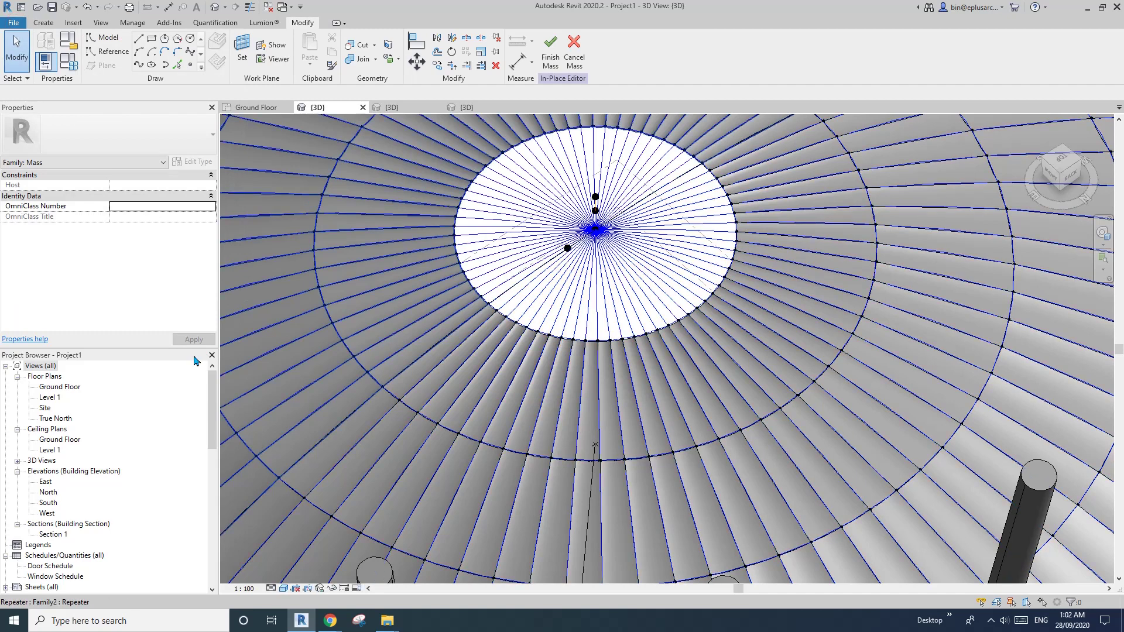
Open the Family2 generic model for editing from the project's loaded families
{"action": "scroll", "coordinate": [100, 545], "scroll_direction": "down", "scroll_amount": 6}
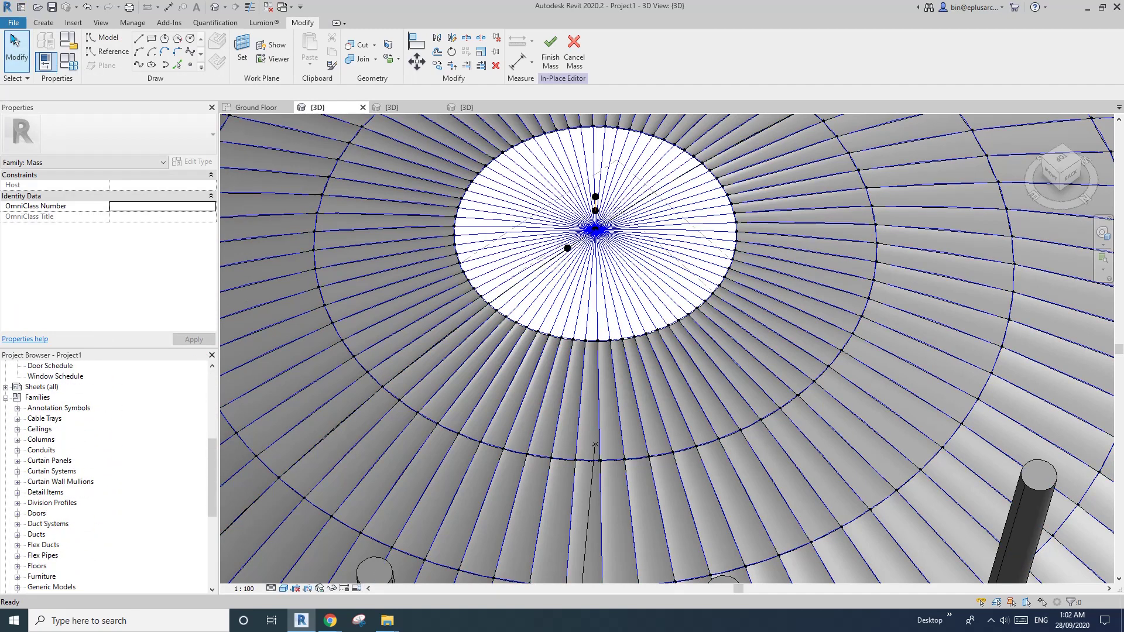
{"action": "mouse_move", "coordinate": [208, 485]}
{"action": "left_mouse_down"}
{"action": "mouse_move", "coordinate": [216, 548]}
{"action": "mouse_move", "coordinate": [214, 502]}
{"action": "left_mouse_up"}
{"action": "left_click", "coordinate": [41, 546]}
{"action": "left_click", "coordinate": [17, 546]}
{"action": "scroll", "coordinate": [75, 560], "scroll_direction": "down", "scroll_amount": 1}
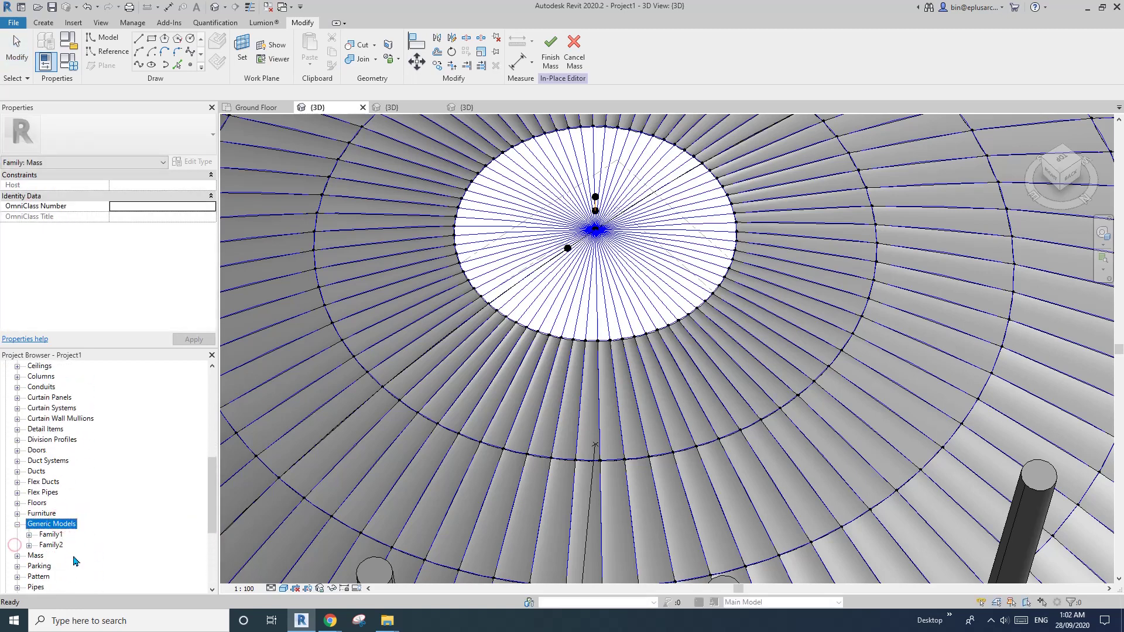
{"action": "right_click", "coordinate": [48, 550]}
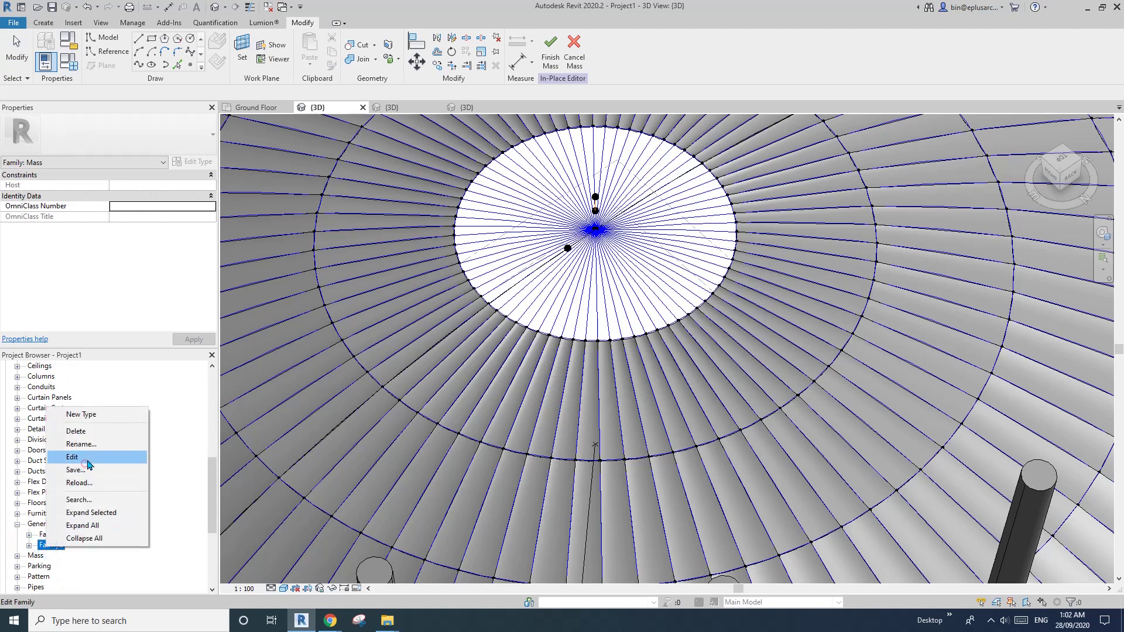
{"action": "left_click", "coordinate": [85, 458]}
Delete adaptive point 2 and the leftover curve point on its edge, removing the dependent surface form as well
{"action": "middle_click_drag", "start_coordinate": [469, 321], "coordinate": [609, 306], "text": "shift"}
{"action": "left_click", "coordinate": [634, 248]}
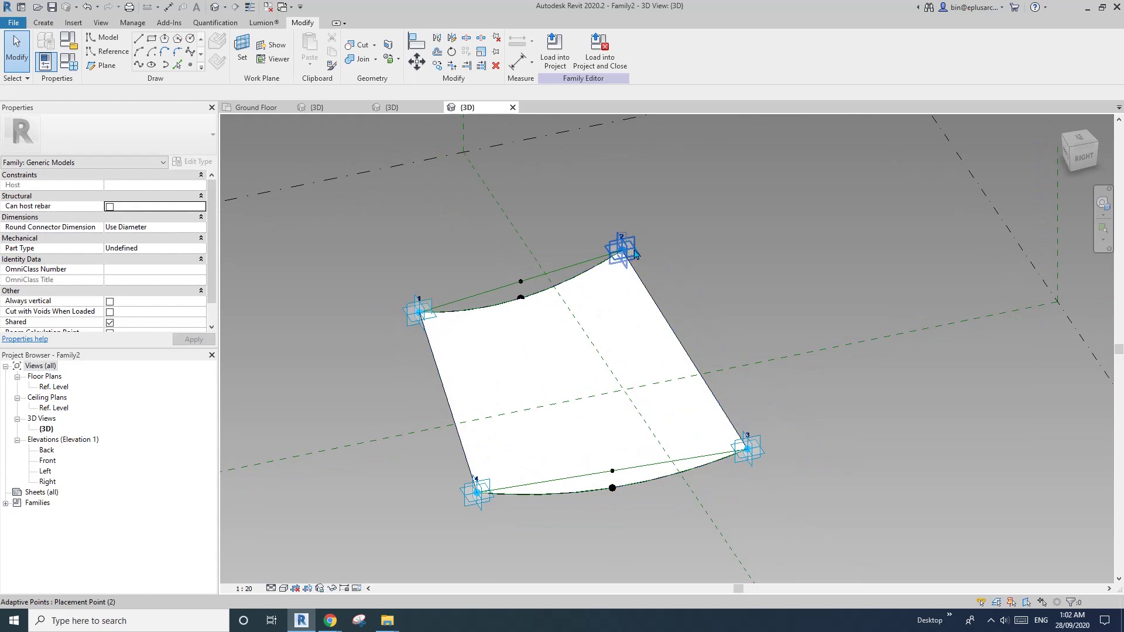
{"action": "key", "text": "Delete"}
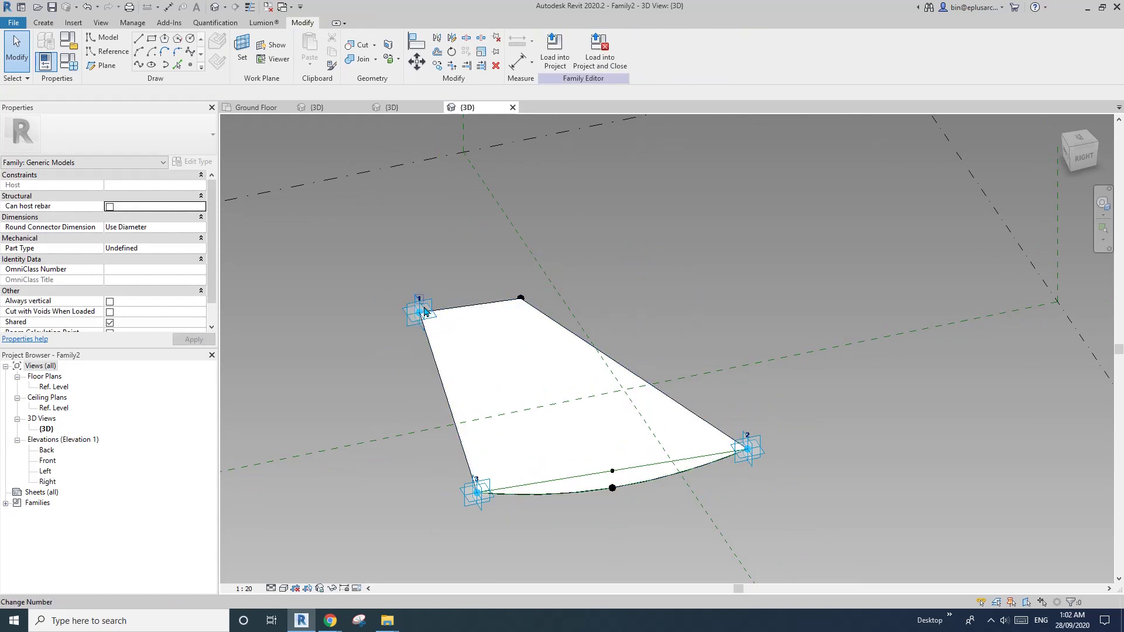
{"action": "left_click", "coordinate": [520, 299]}
{"action": "key", "text": "Delete"}
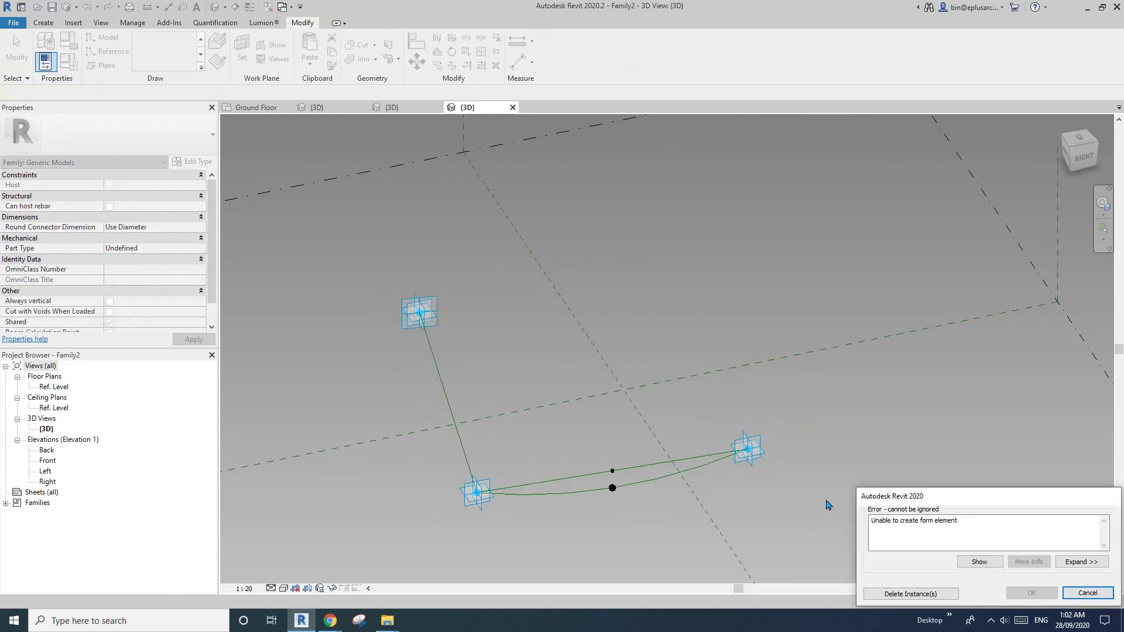
{"action": "left_click", "coordinate": [914, 594]}
Draw a spline through adaptive points 1 and 2 and make it a reference line
{"action": "left_click", "coordinate": [419, 313]}
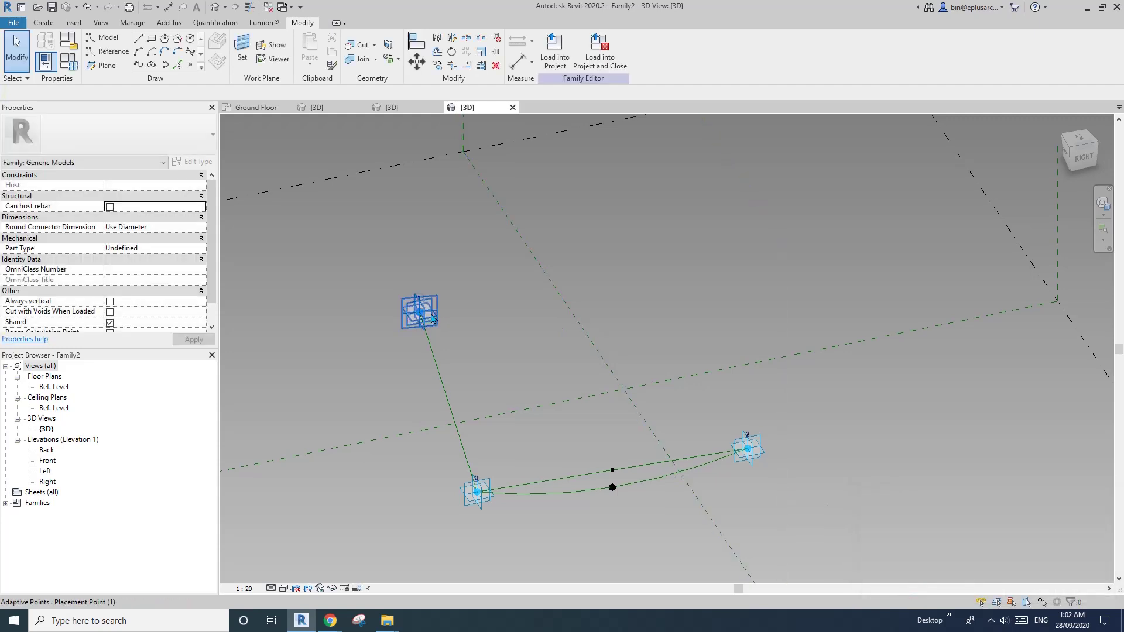
{"action": "left_click", "coordinate": [764, 451], "text": "ctrl"}
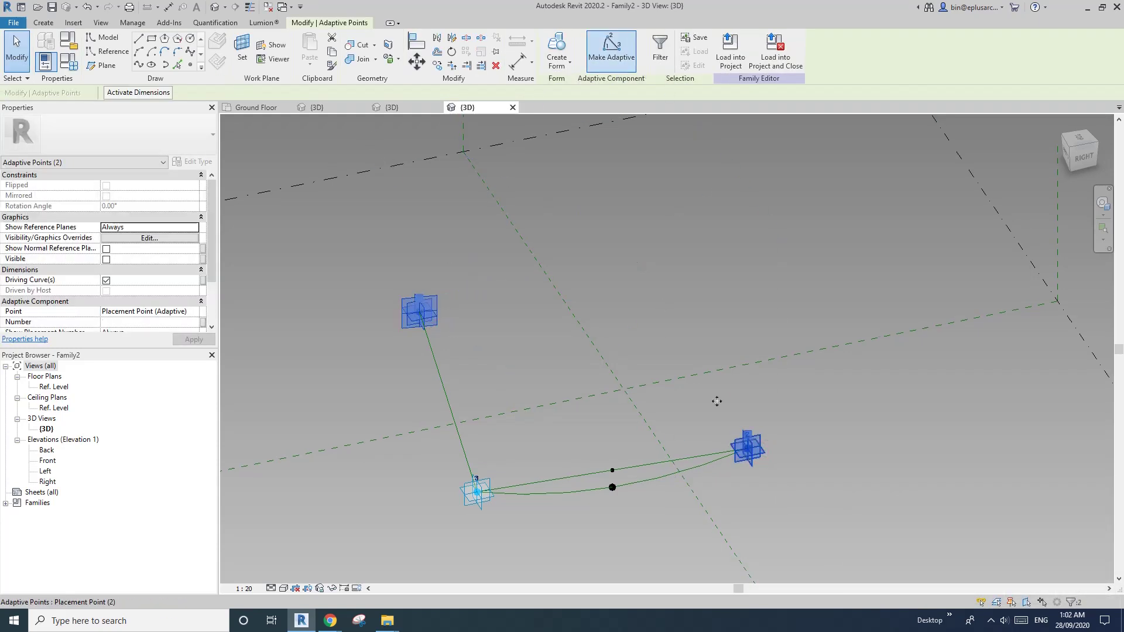
{"action": "left_click", "coordinate": [138, 66]}
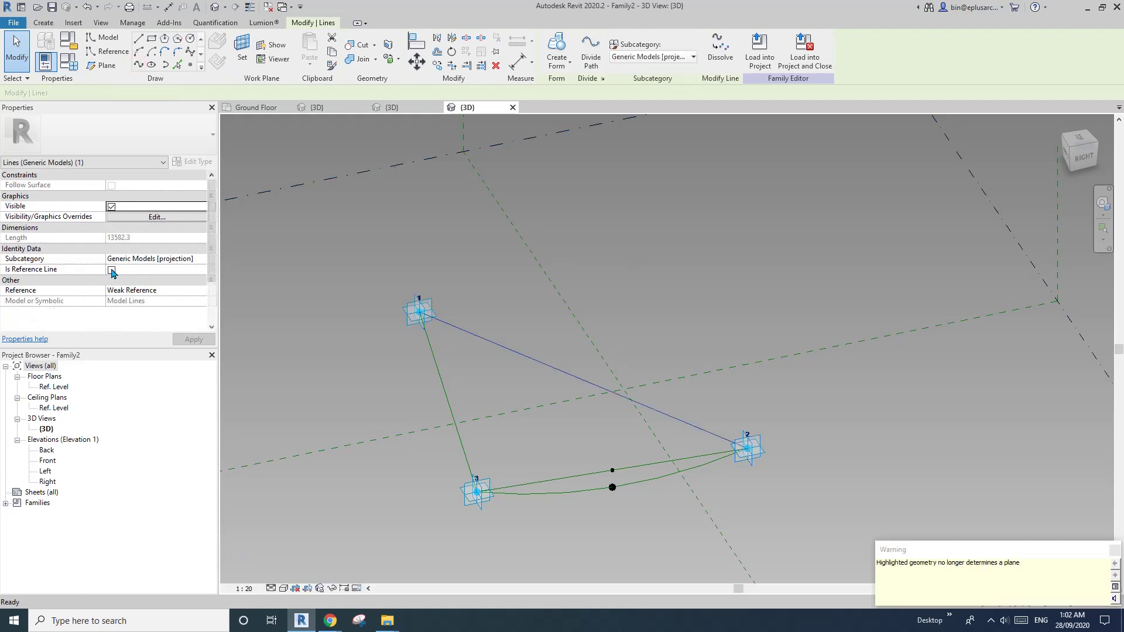
{"action": "left_click", "coordinate": [111, 269]}
{"action": "left_click", "coordinate": [602, 407]}
{"action": "middle_click_drag", "start_coordinate": [601, 406], "coordinate": [596, 457], "text": "shift"}
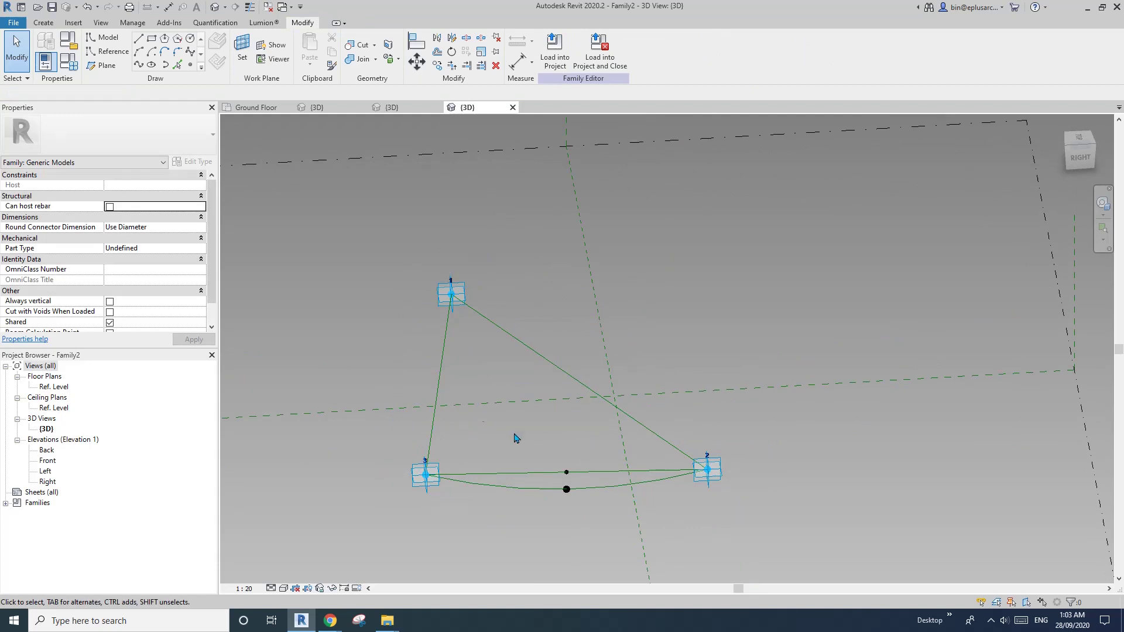
Create a surface form bounded by the two straight reference lines from point 1 and the curved bottom edge
{"action": "middle_click_drag", "start_coordinate": [515, 438], "coordinate": [454, 363], "text": "shift"}
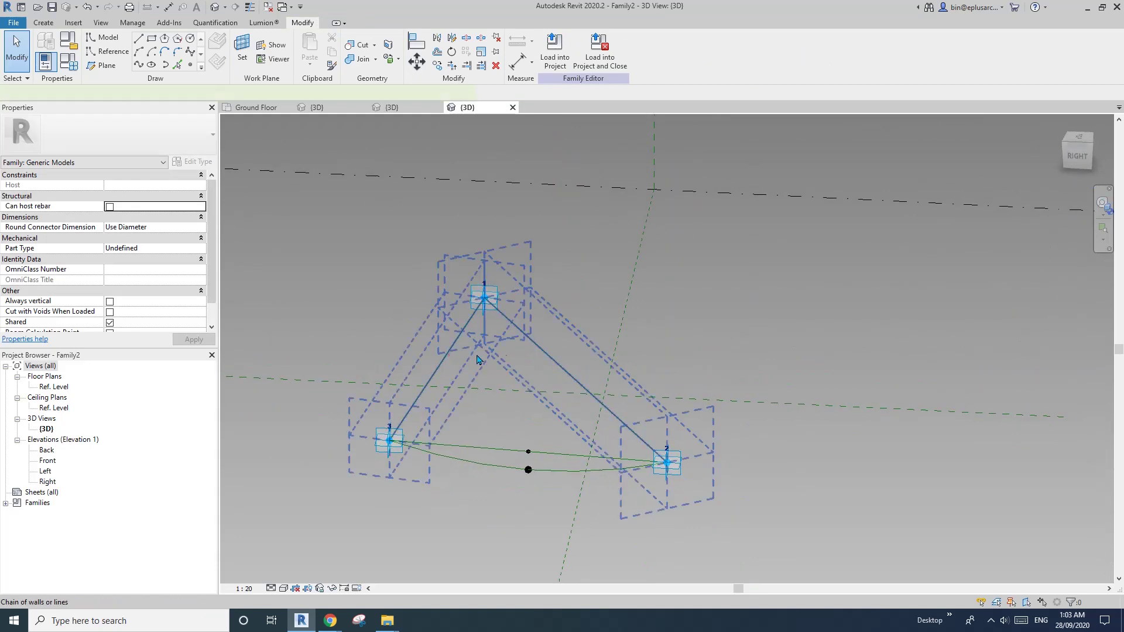
{"action": "left_click", "coordinate": [478, 359]}
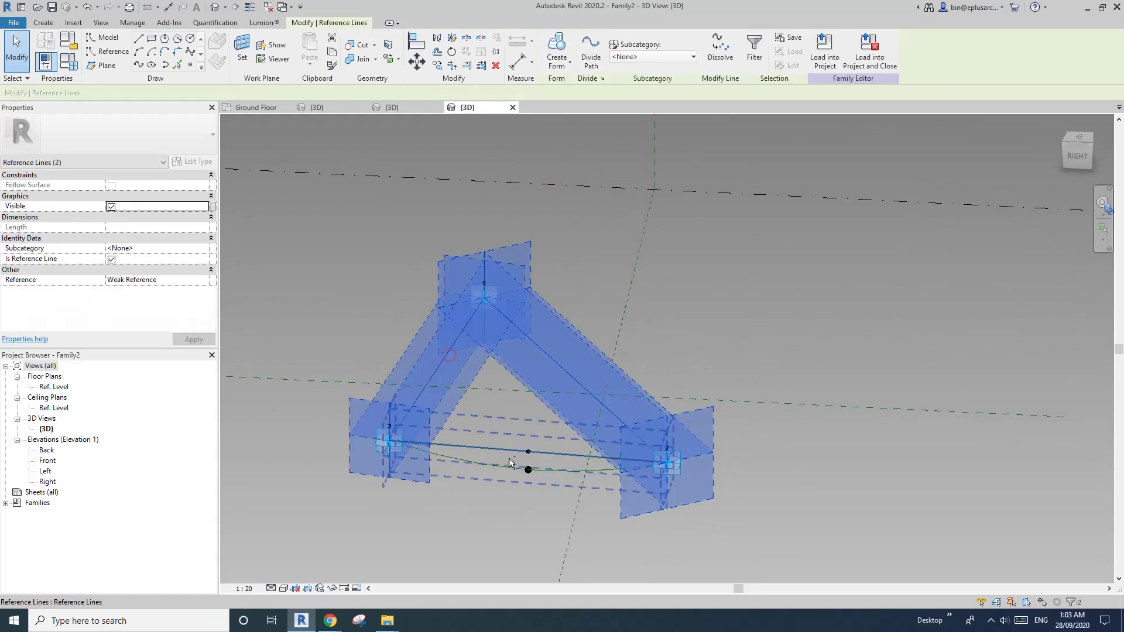
{"action": "left_click", "coordinate": [559, 47]}
{"action": "left_click", "coordinate": [479, 508]}
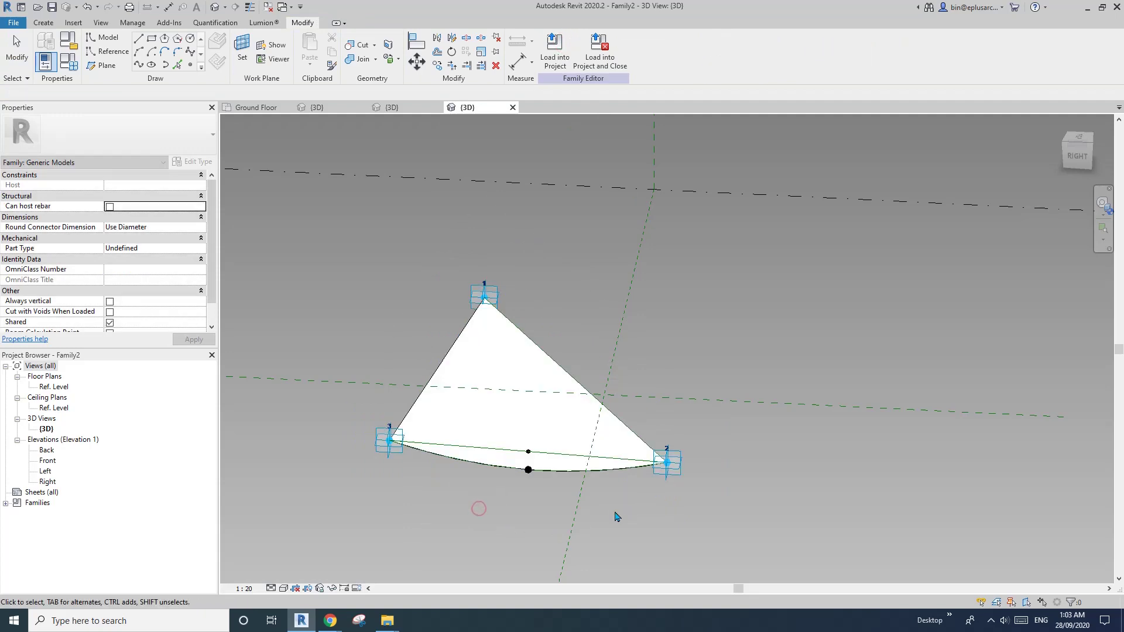
{"action": "middle_click_drag", "start_coordinate": [615, 516], "coordinate": [497, 496], "text": "shift"}
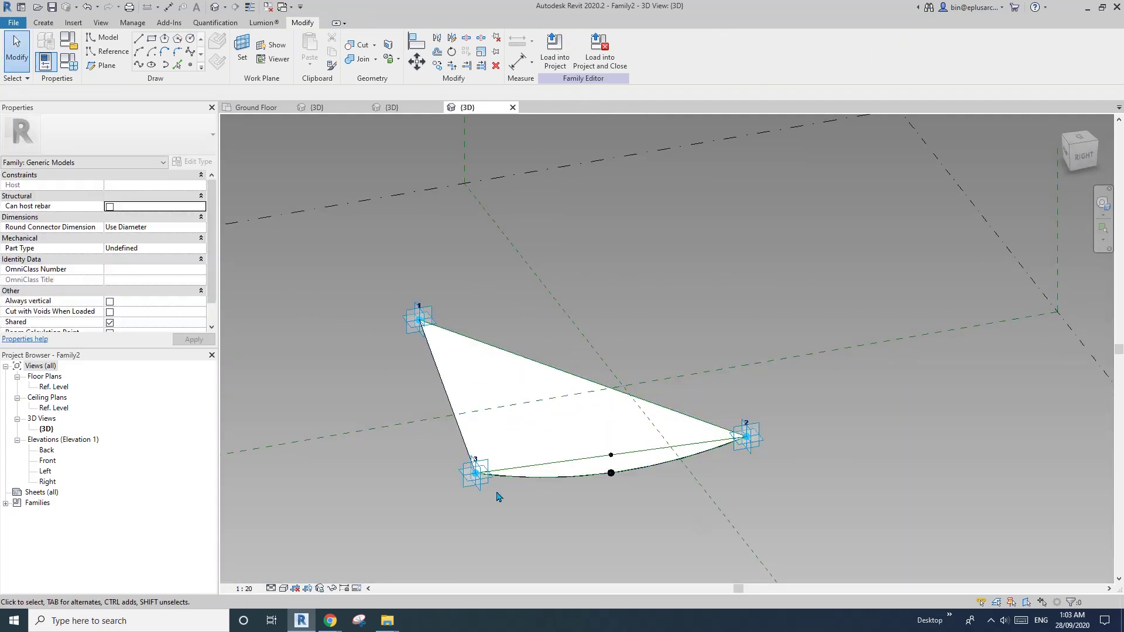
{"action": "middle_click_drag", "start_coordinate": [619, 385], "coordinate": [663, 364]}
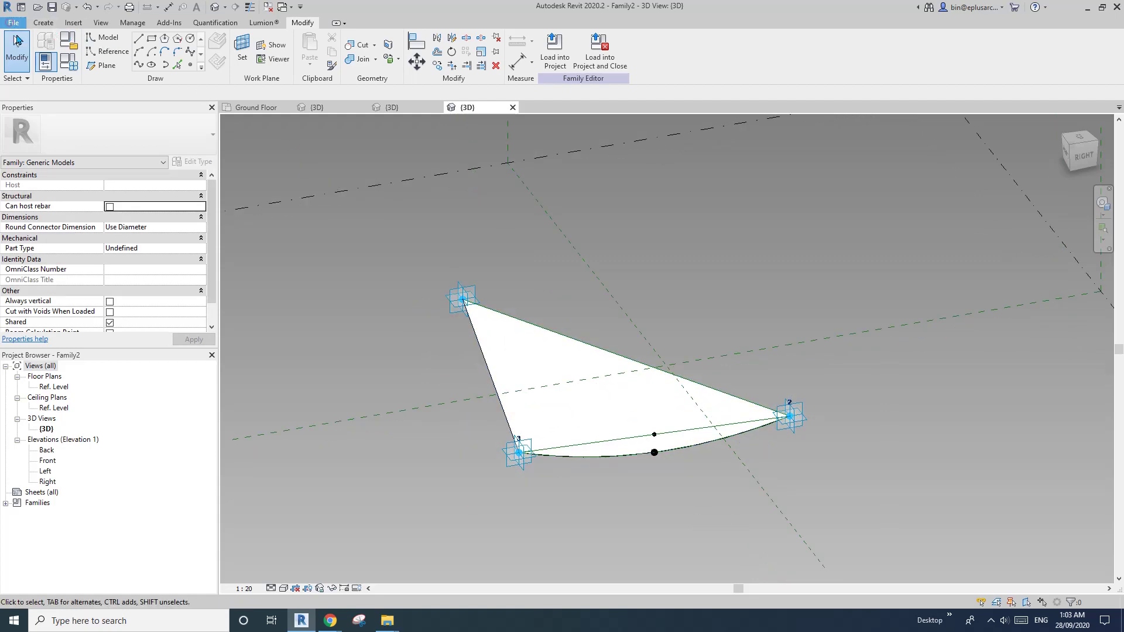
{"action": "left_click", "coordinate": [13, 22]}
{"action": "left_click", "coordinate": [50, 161]}
{"action": "left_click", "coordinate": [147, 157]}
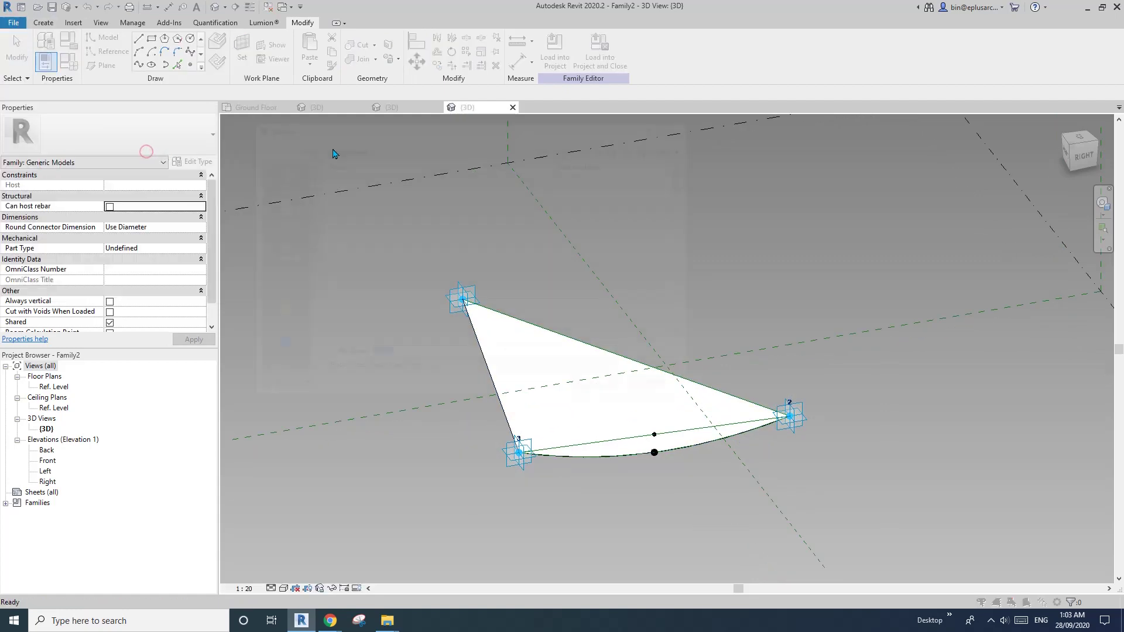
{"action": "type", "text": "3"}
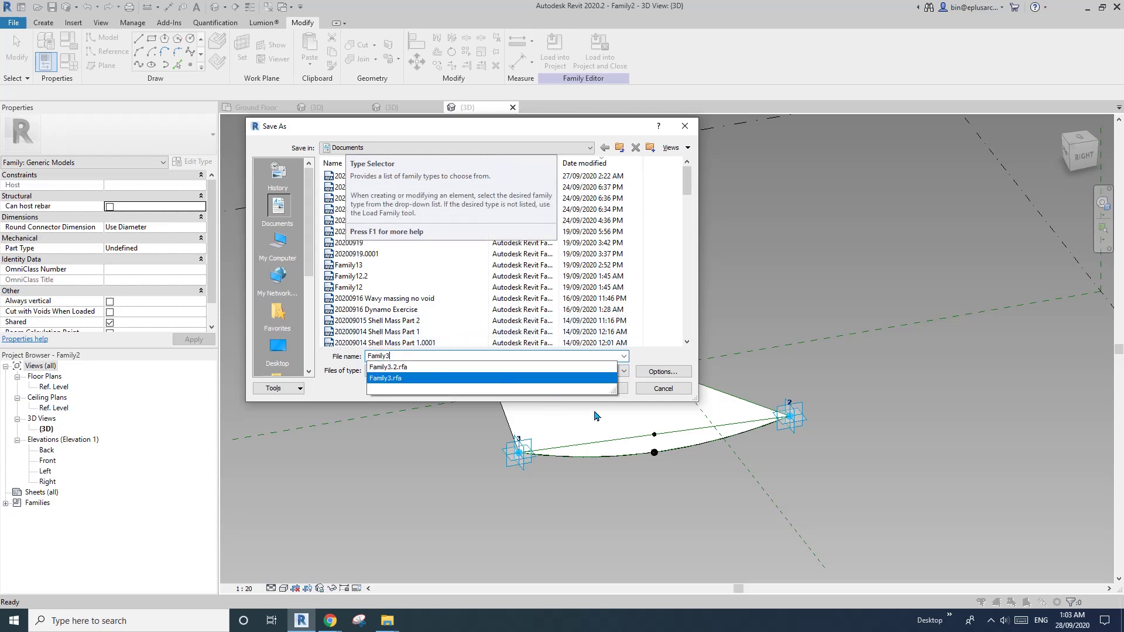
{"action": "left_click", "coordinate": [687, 351]}
{"action": "left_click", "coordinate": [599, 388]}
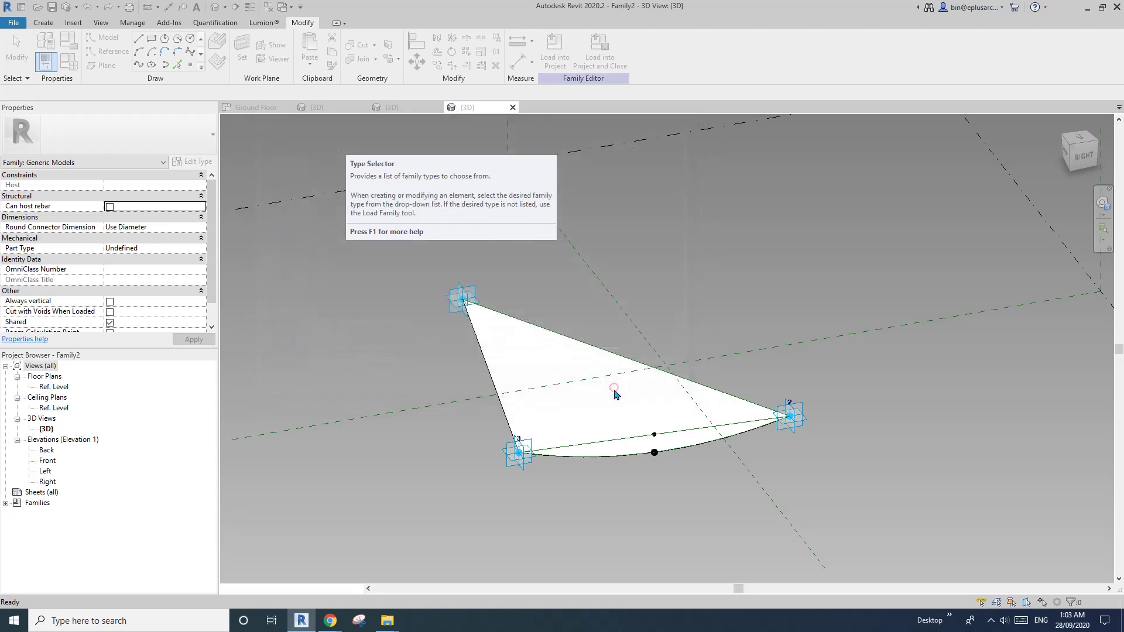
{"action": "left_click", "coordinate": [632, 317]}
{"action": "key", "text": "Return"}
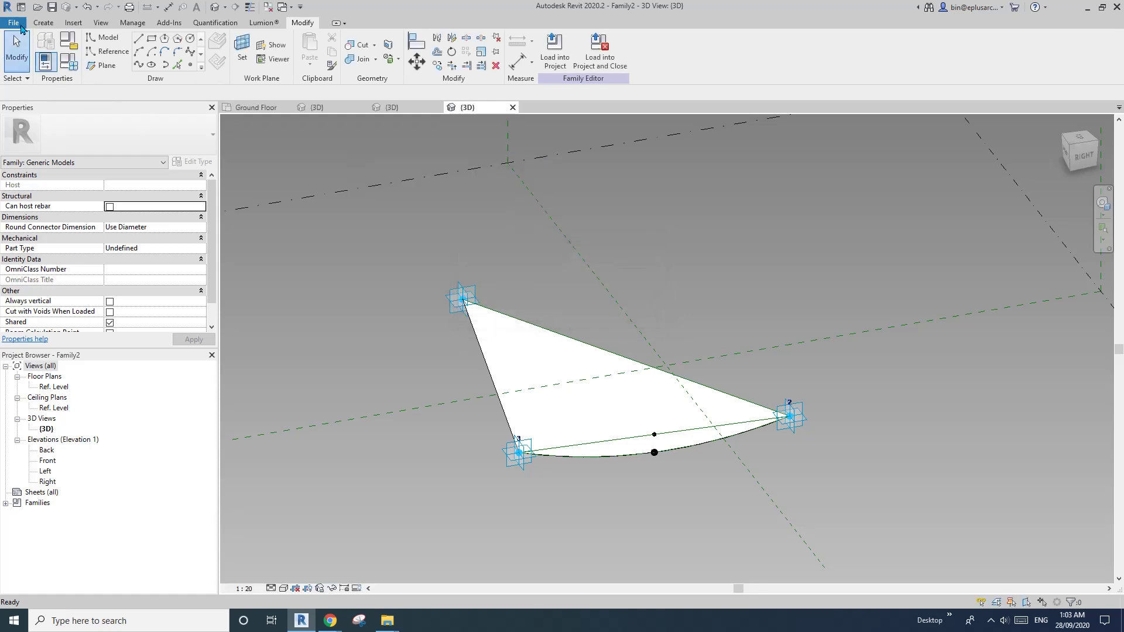
Save the three-point panel family under the new name Family333 in the Documents folder
{"action": "left_click", "coordinate": [13, 22]}
{"action": "mouse_move", "coordinate": [47, 169]}
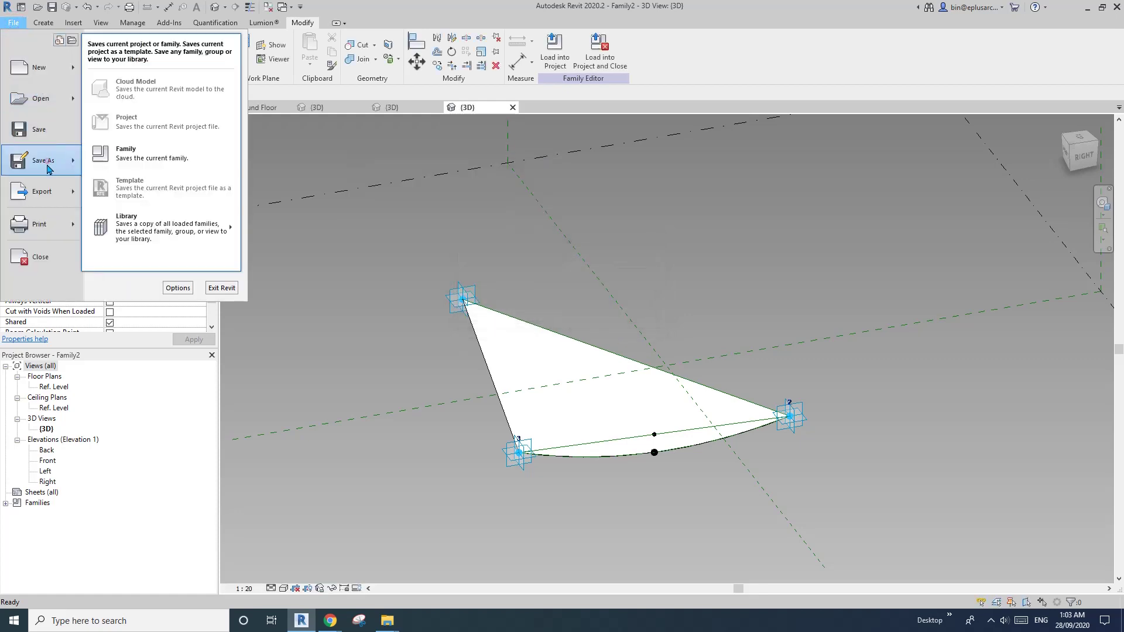
{"action": "left_click", "coordinate": [148, 153]}
{"action": "left_click", "coordinate": [391, 356]}
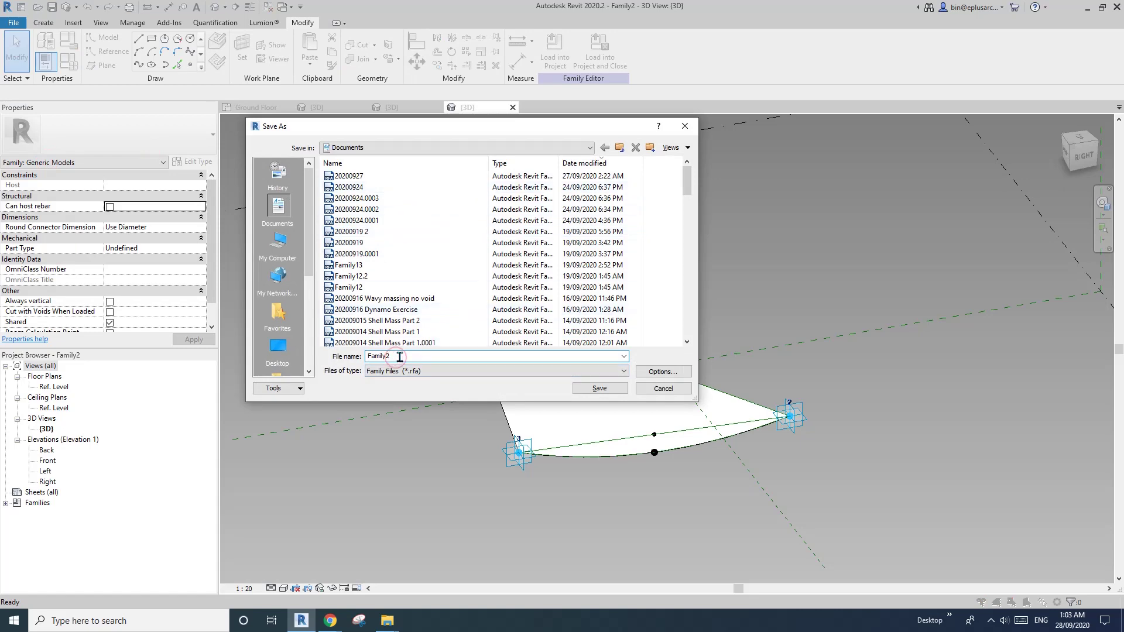
{"action": "key", "text": "BackSpace"}
{"action": "type", "text": "333"}
{"action": "left_click", "coordinate": [593, 391]}
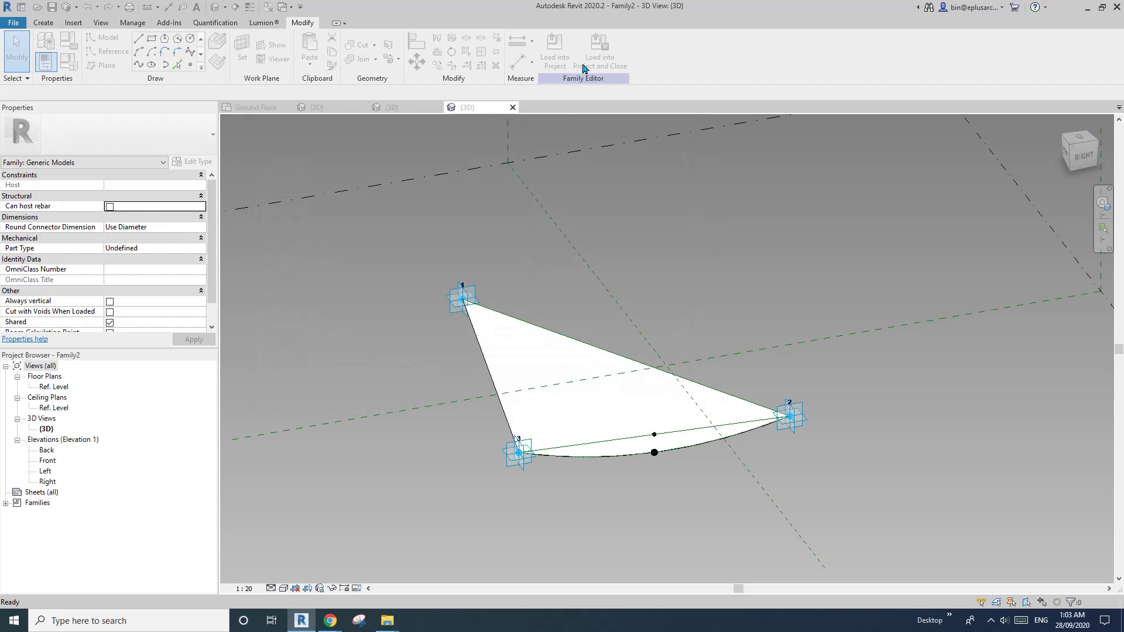
Load Family333 into Project1 and open the project's 3D view
{"action": "left_click", "coordinate": [558, 52]}
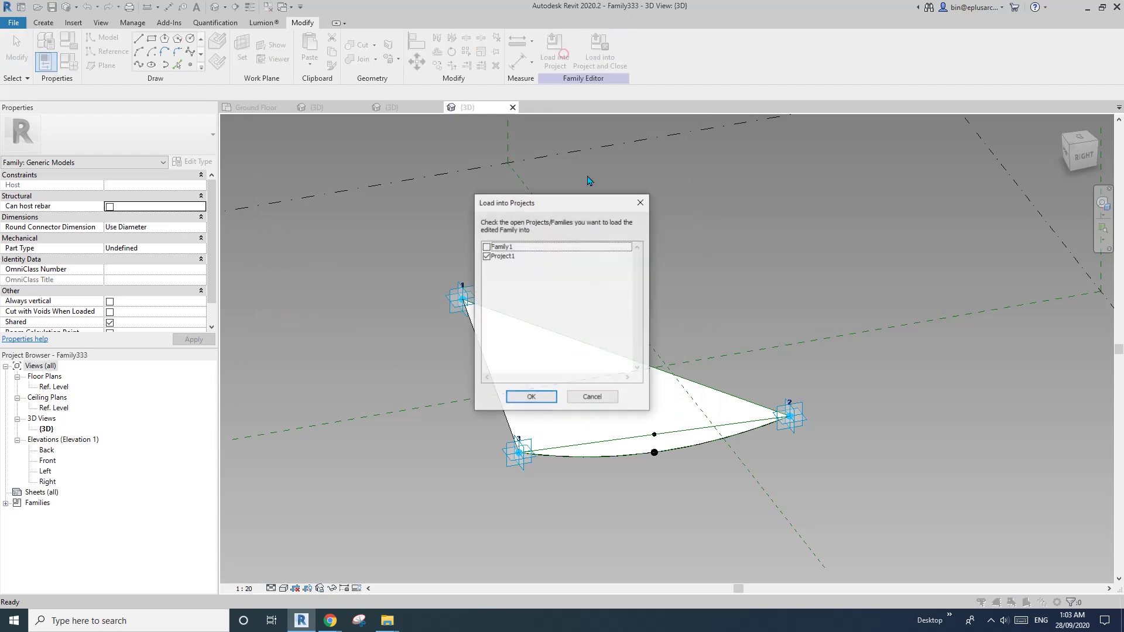
{"action": "left_click", "coordinate": [536, 400]}
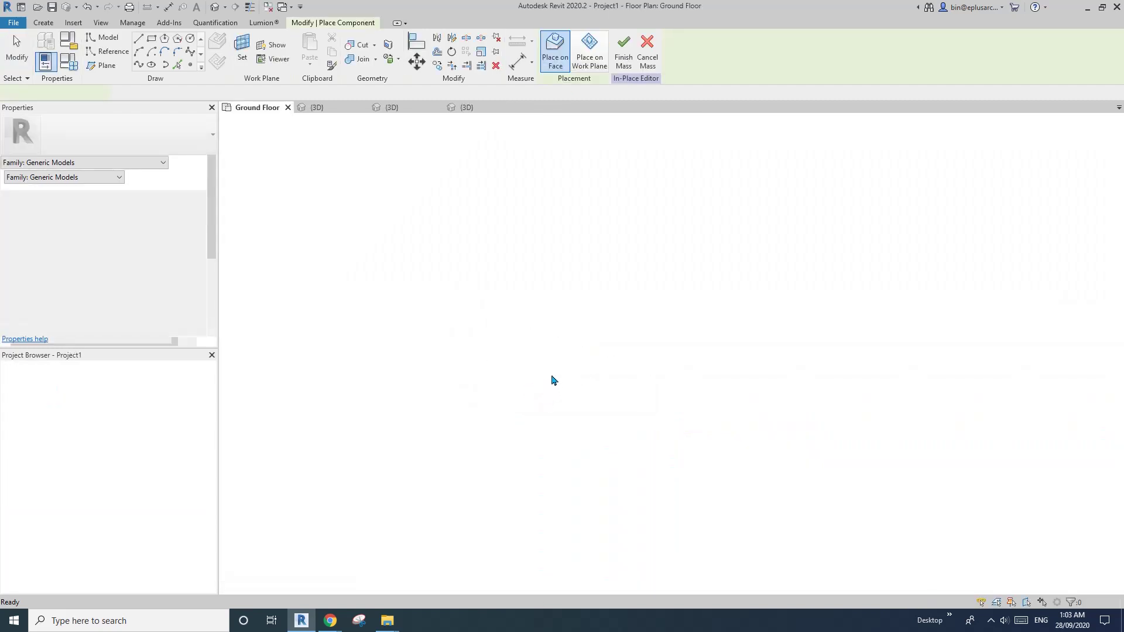
{"action": "left_click", "coordinate": [215, 7]}
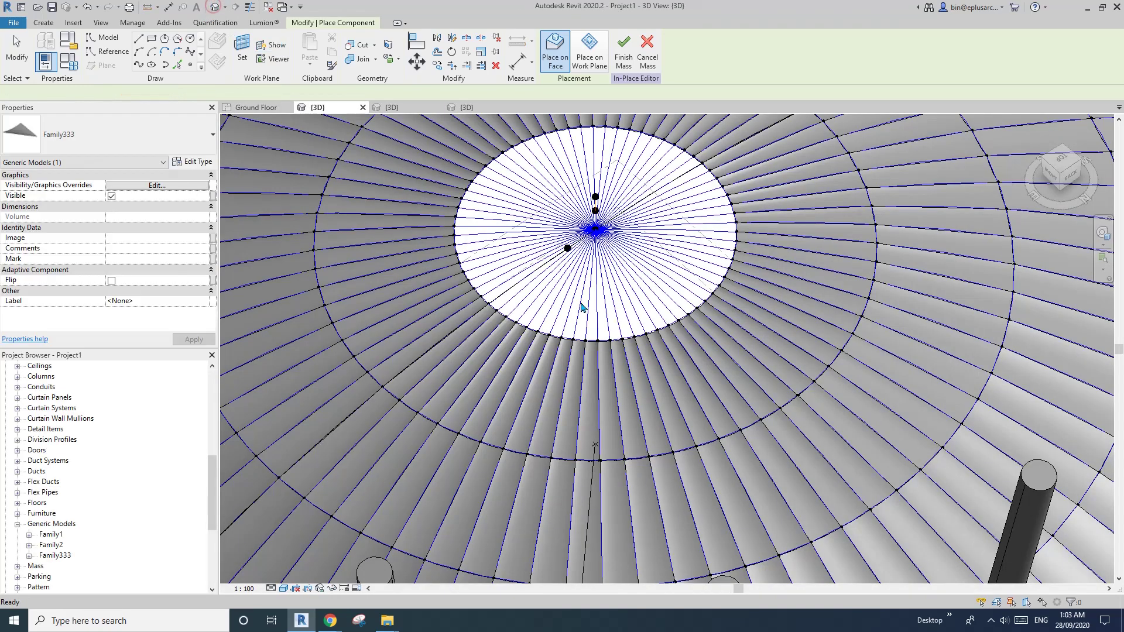
Place one Family333 panel from the dome's centre point to two neighbouring division points on the central opening's edge
{"action": "middle_click_drag", "start_coordinate": [624, 273], "coordinate": [572, 329]}
{"action": "scroll", "coordinate": [572, 329], "scroll_direction": "up", "scroll_amount": 5}
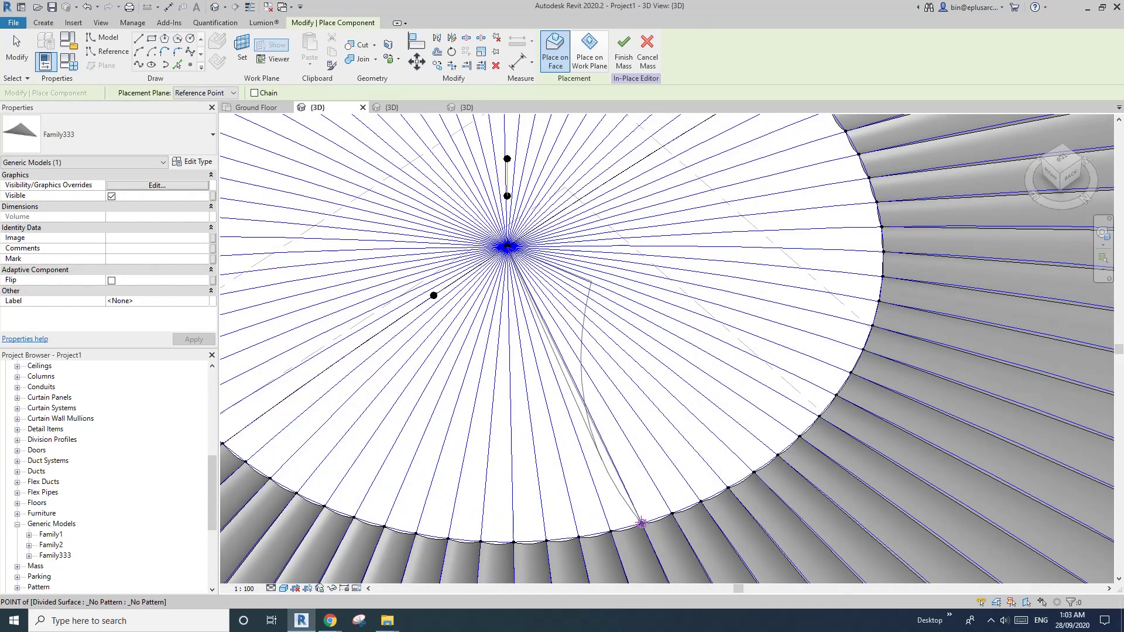
{"action": "left_click", "coordinate": [610, 531]}
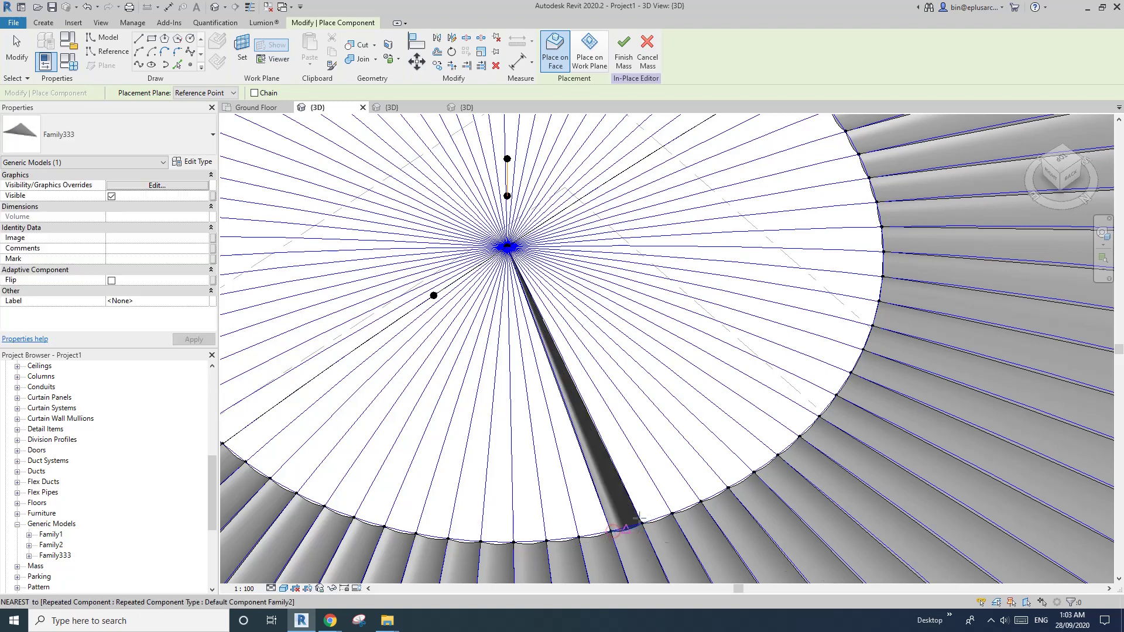
{"action": "key", "text": "Escape"}
{"action": "key", "text": "Escape"}
Select the placed panel and review its MO dimension in the type properties
{"action": "left_click", "coordinate": [621, 514]}
{"action": "middle_click_drag", "start_coordinate": [644, 527], "coordinate": [447, 319]}
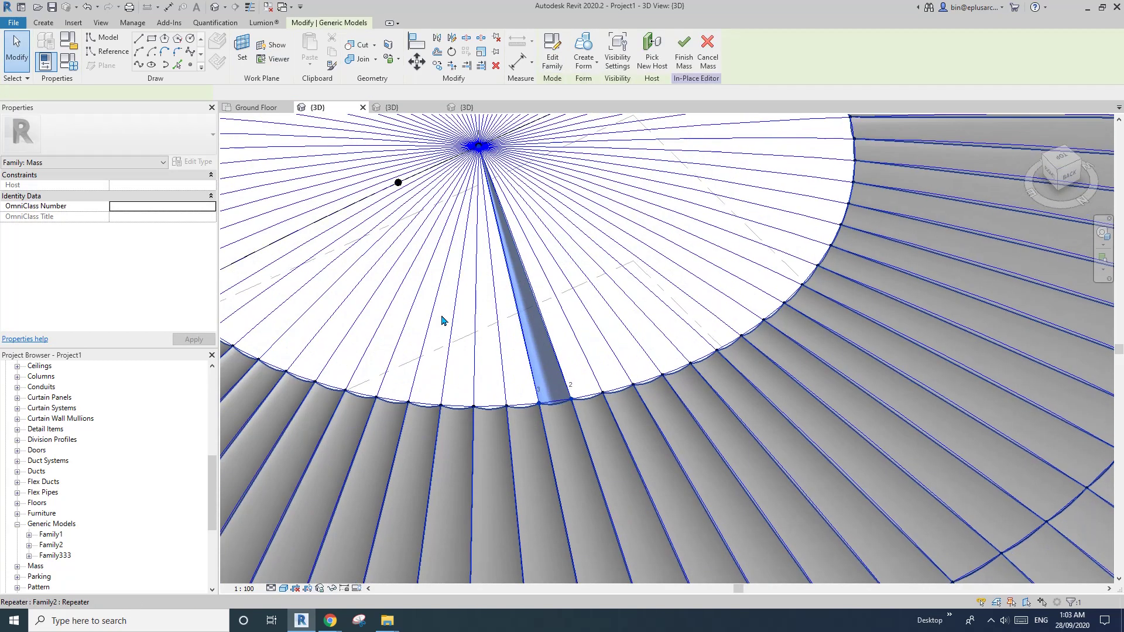
{"action": "left_click", "coordinate": [539, 377]}
{"action": "left_click", "coordinate": [194, 161]}
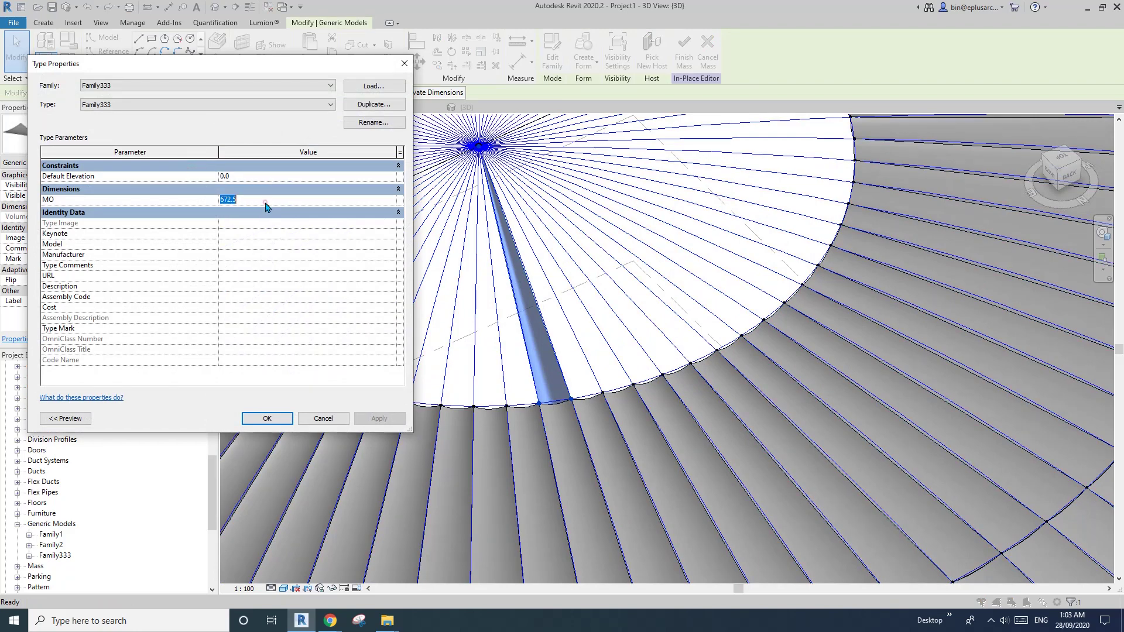
{"action": "left_click", "coordinate": [290, 421]}
{"action": "key", "text": "Escape"}
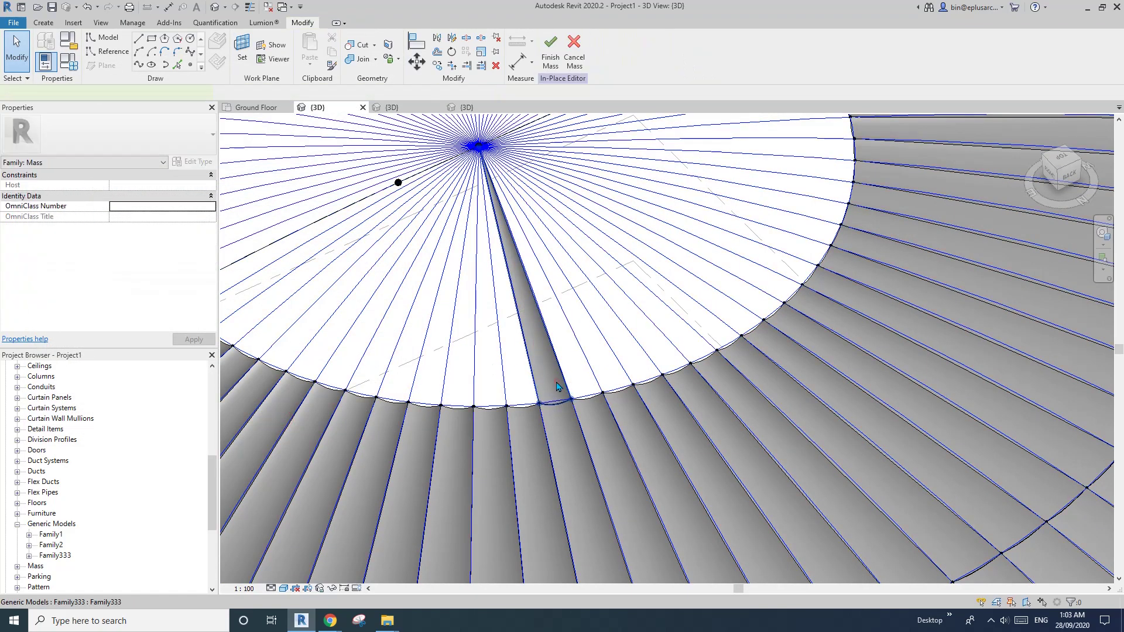
Try to repeat the single Family333 panel across the divided surface
{"action": "left_click", "coordinate": [557, 386]}
{"action": "left_click", "coordinate": [467, 58]}
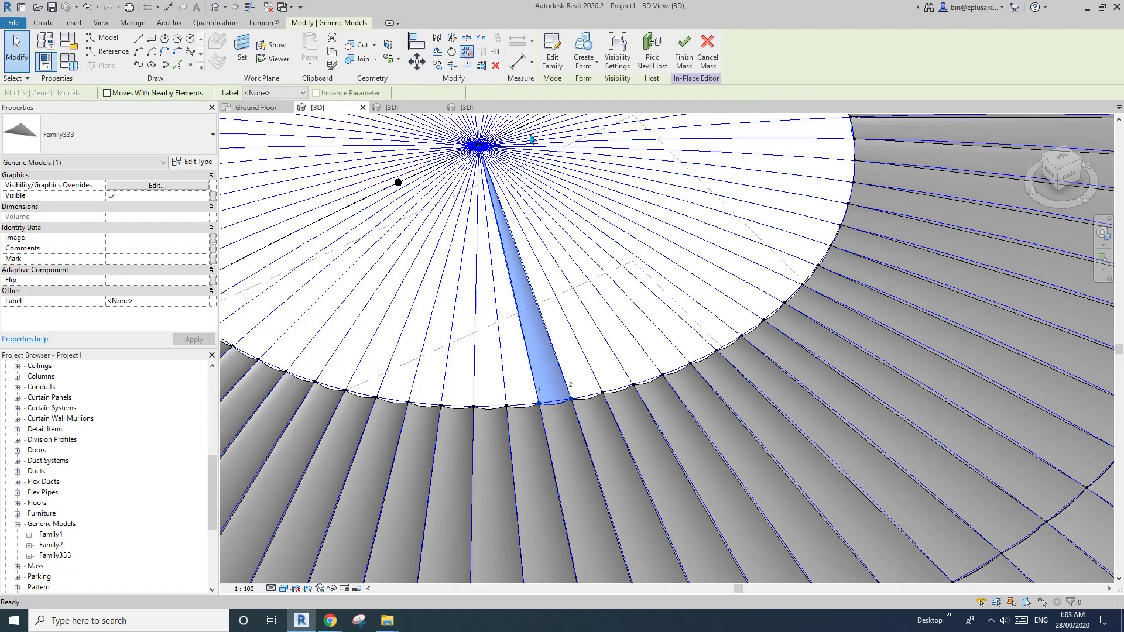
{"action": "scroll", "coordinate": [565, 248], "scroll_direction": "down", "scroll_amount": 6}
{"action": "middle_click_drag", "start_coordinate": [569, 250], "coordinate": [696, 491], "text": "shift"}
{"action": "scroll", "coordinate": [591, 250], "scroll_direction": "up", "scroll_amount": 2}
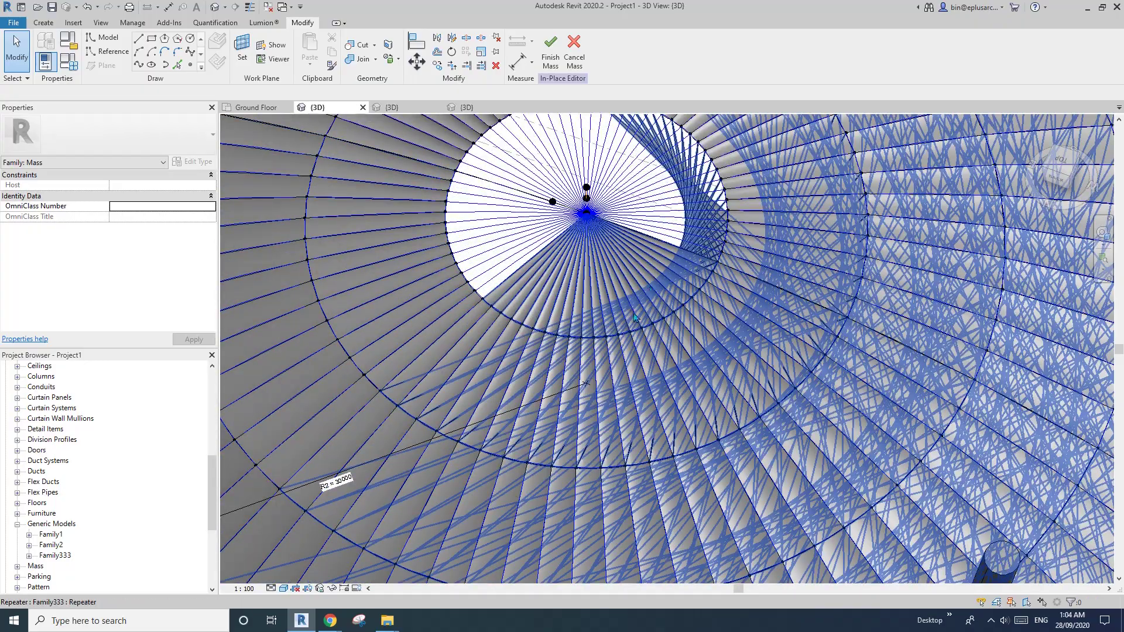
Inspect the Family333 repeater across the dome and remove it
{"action": "left_click", "coordinate": [622, 278]}
{"action": "scroll", "coordinate": [622, 278], "scroll_direction": "down", "scroll_amount": 4}
{"action": "middle_click_drag", "start_coordinate": [622, 278], "coordinate": [585, 297]}
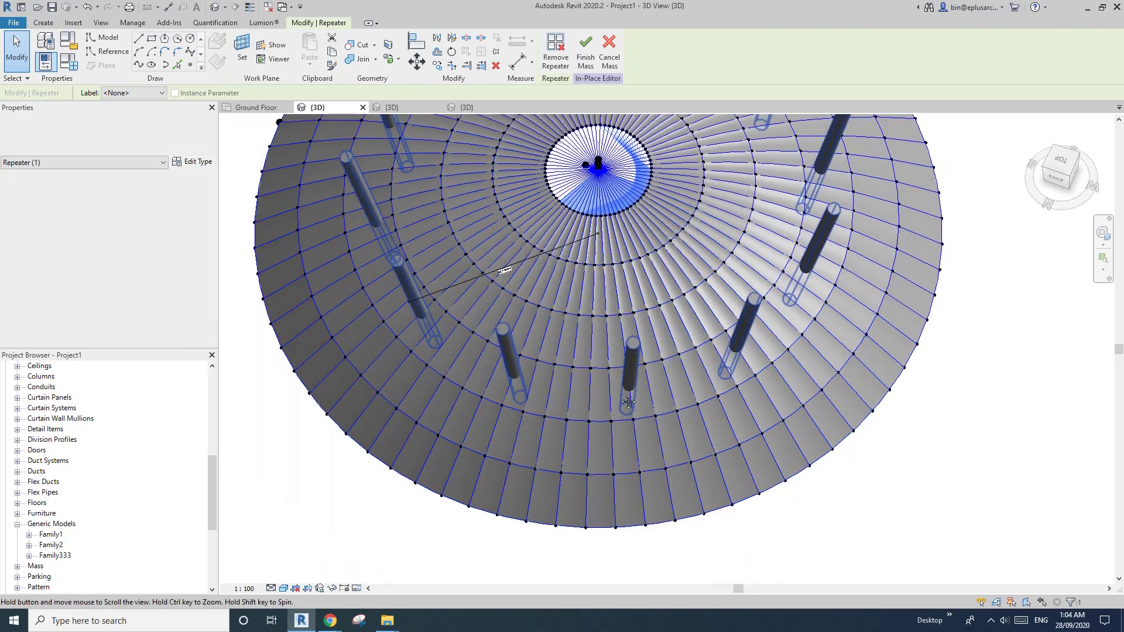
{"action": "middle_click_drag", "start_coordinate": [628, 402], "coordinate": [593, 232], "text": "shift"}
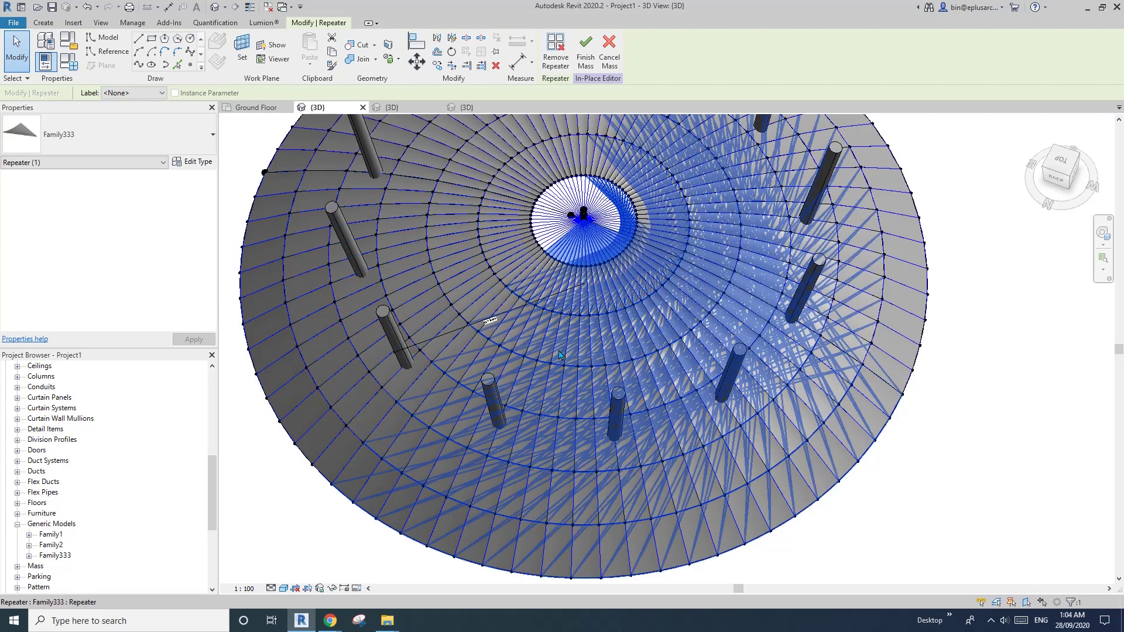
{"action": "scroll", "coordinate": [626, 416], "scroll_direction": "up", "scroll_amount": 6}
{"action": "key", "text": "Escape"}
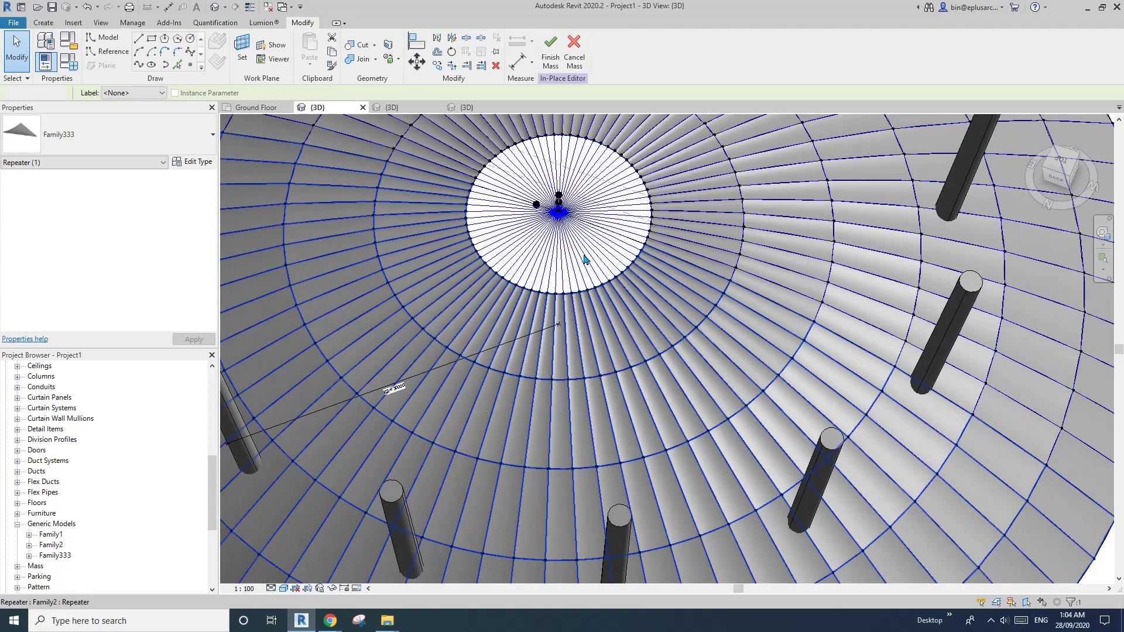
Place two adjacent Family333 components in the central opening, each spanning from the centre point to neighbouring division points on the edge
{"action": "middle_click_drag", "start_coordinate": [552, 290], "coordinate": [554, 311]}
{"action": "scroll", "coordinate": [555, 311], "scroll_direction": "up", "scroll_amount": 1}
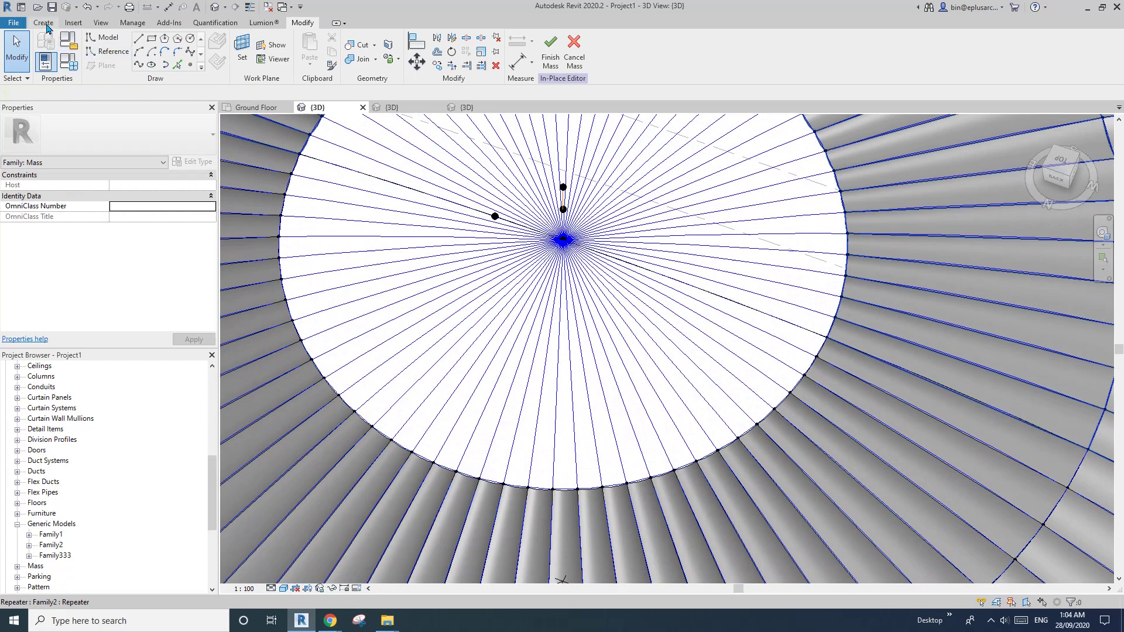
{"action": "left_click", "coordinate": [47, 25]}
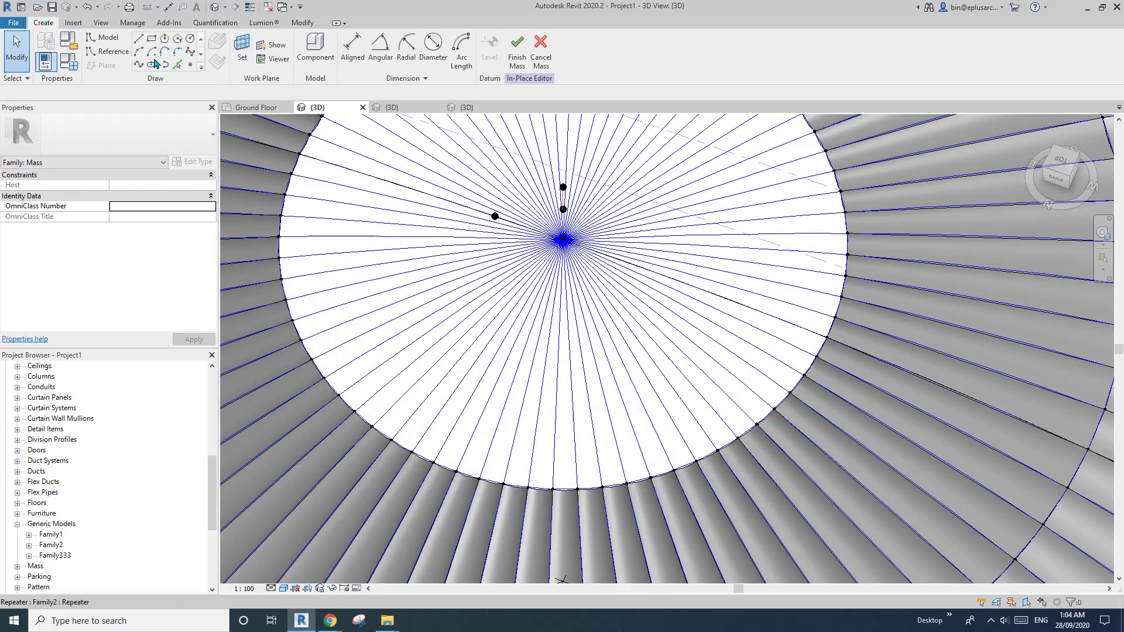
{"action": "scroll", "coordinate": [532, 222], "scroll_direction": "down", "scroll_amount": 6}
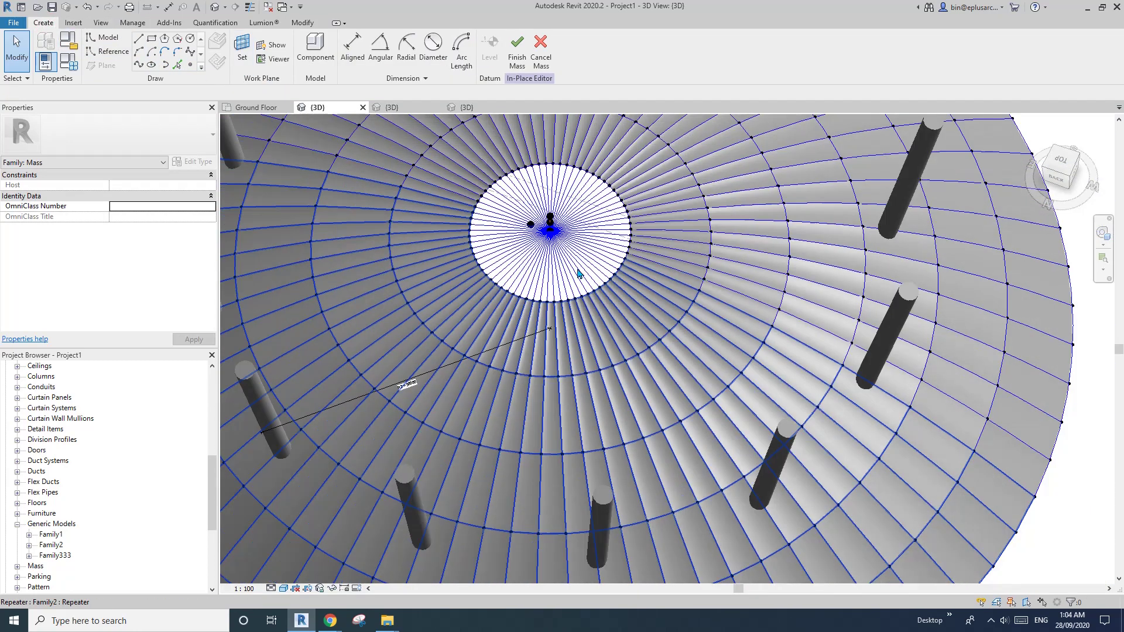
{"action": "scroll", "coordinate": [515, 240], "scroll_direction": "up", "scroll_amount": 6}
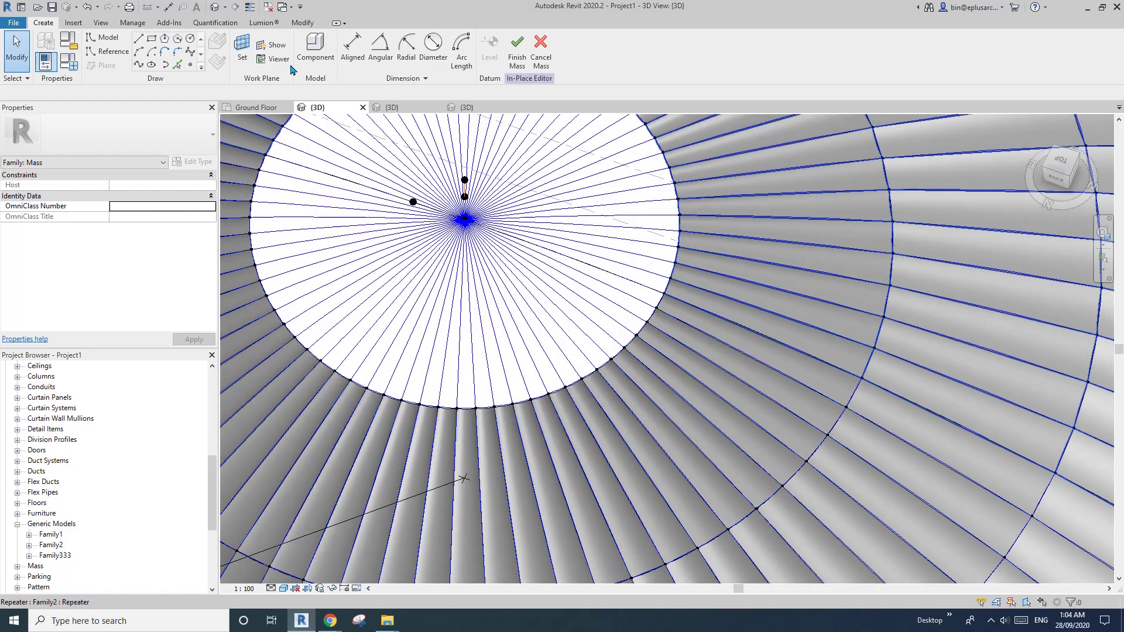
{"action": "left_click", "coordinate": [315, 48]}
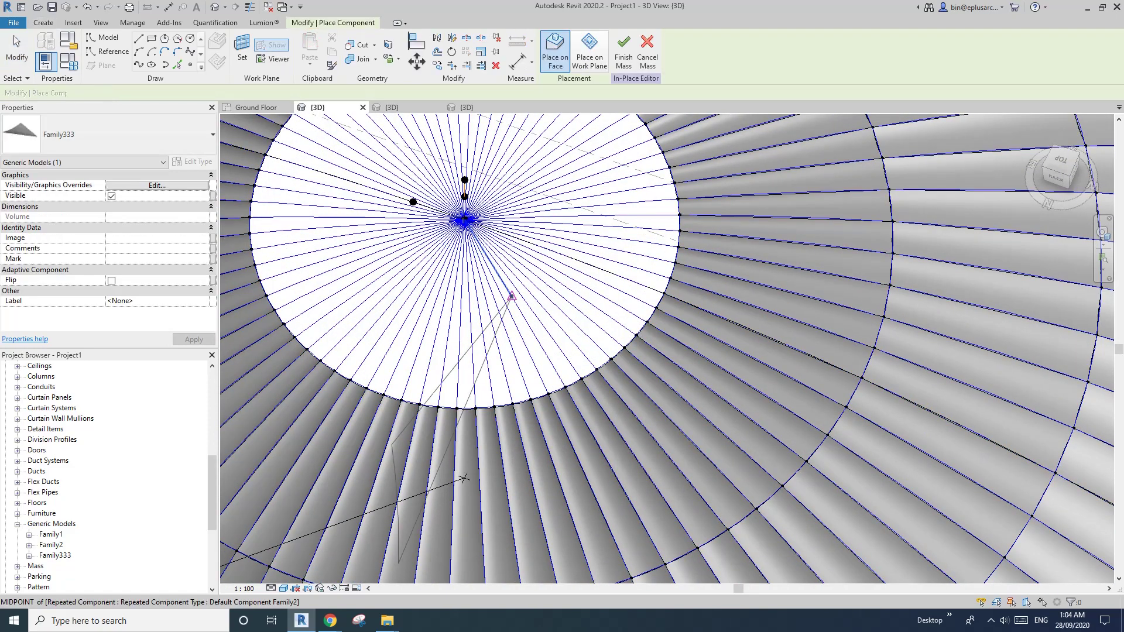
{"action": "scroll", "coordinate": [482, 235], "scroll_direction": "up", "scroll_amount": 3}
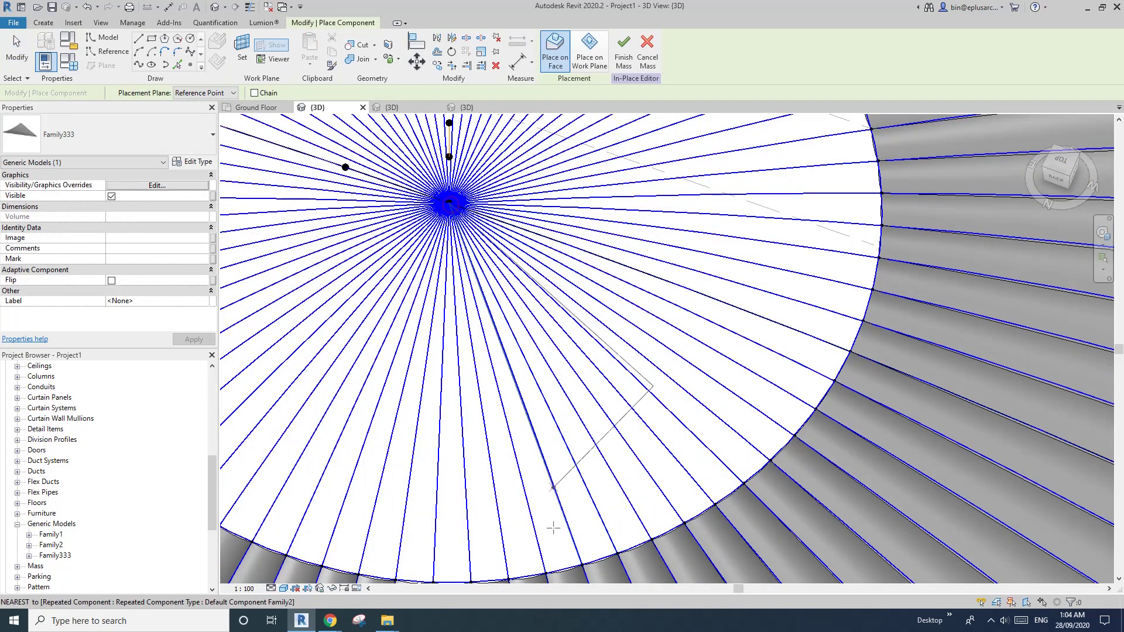
{"action": "left_click", "coordinate": [545, 572]}
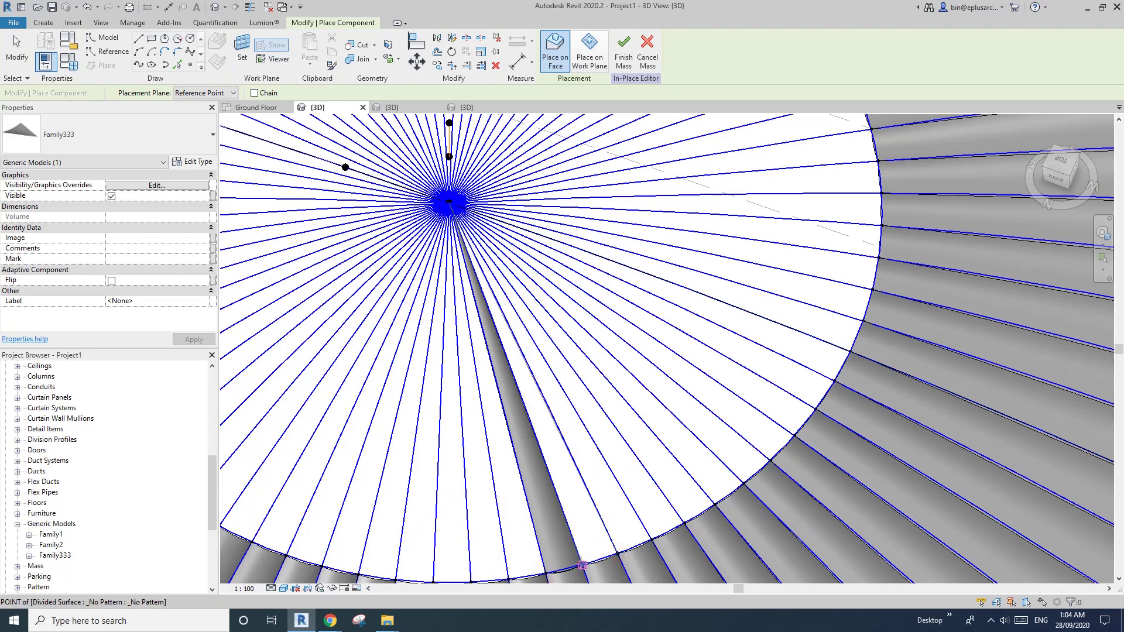
{"action": "key", "text": "Escape"}
{"action": "key", "text": "Escape"}
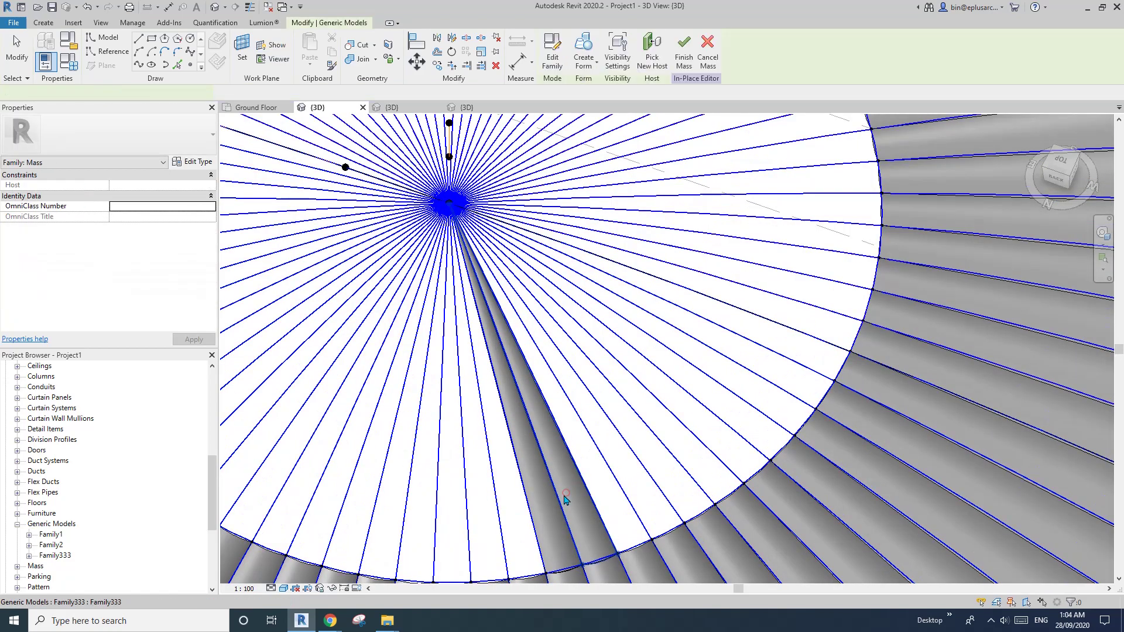
Select both adjacent Family333 panels and repeat them around the central opening
{"action": "left_click", "coordinate": [539, 507]}
{"action": "left_click", "coordinate": [537, 505], "text": "ctrl"}
{"action": "middle_click_drag", "start_coordinate": [581, 477], "coordinate": [600, 363]}
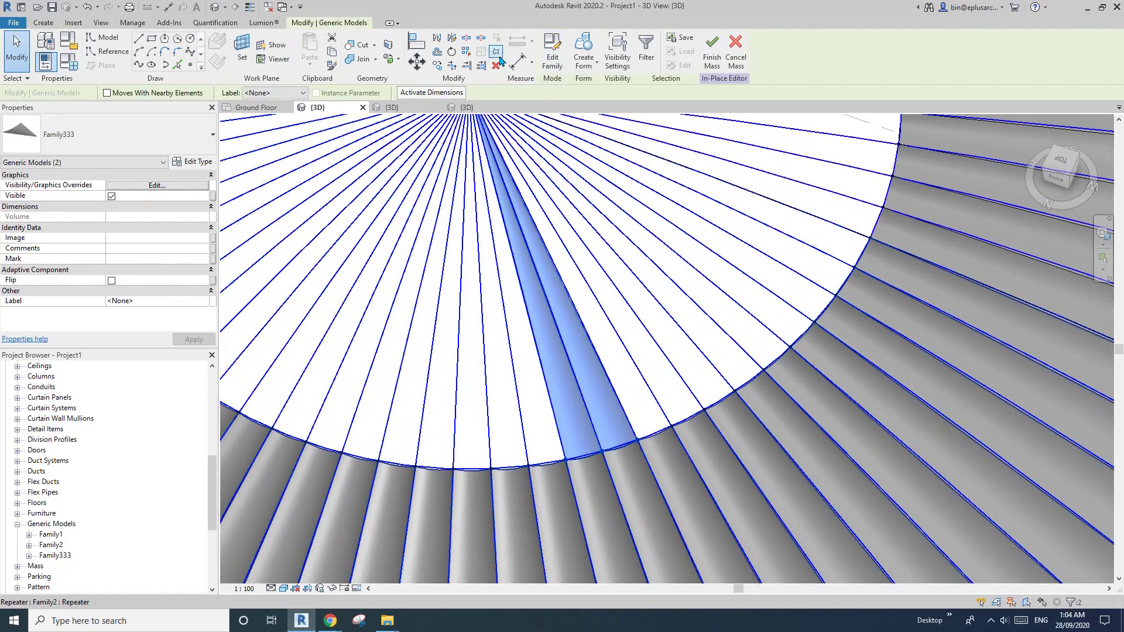
{"action": "left_click", "coordinate": [465, 54]}
{"action": "key", "text": "Escape"}
{"action": "key", "text": "Escape"}
{"action": "scroll", "coordinate": [631, 296], "scroll_direction": "down", "scroll_amount": 4}
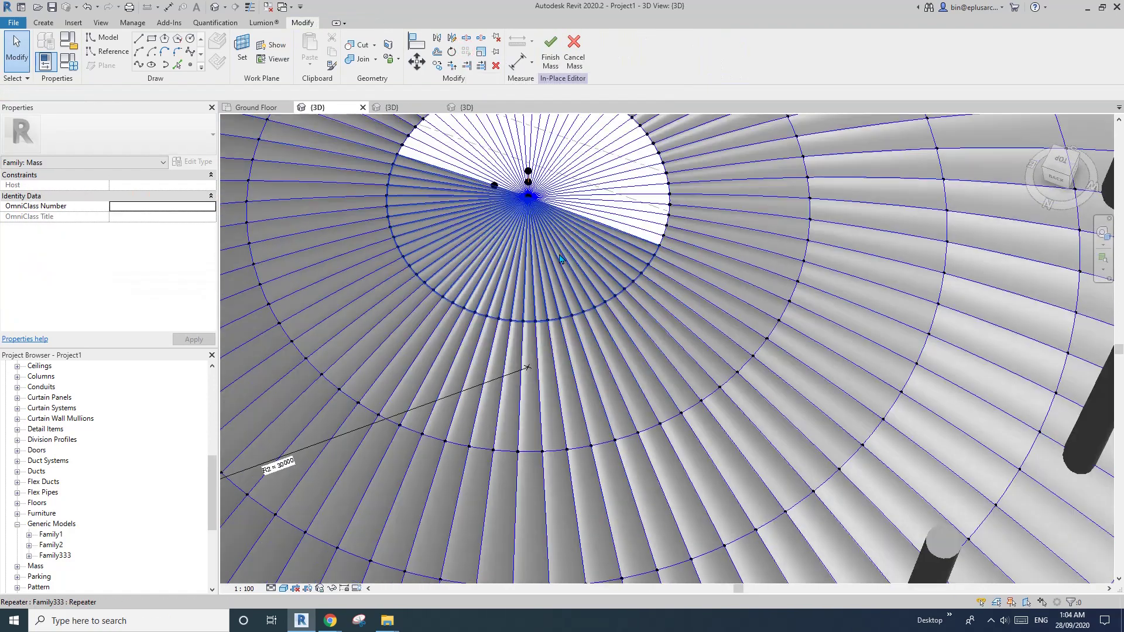
Examine the repeated panels from above and below, checking how far each repeater covers the dome and its central opening
{"action": "middle_click_drag", "start_coordinate": [631, 297], "coordinate": [588, 273], "text": "shift"}
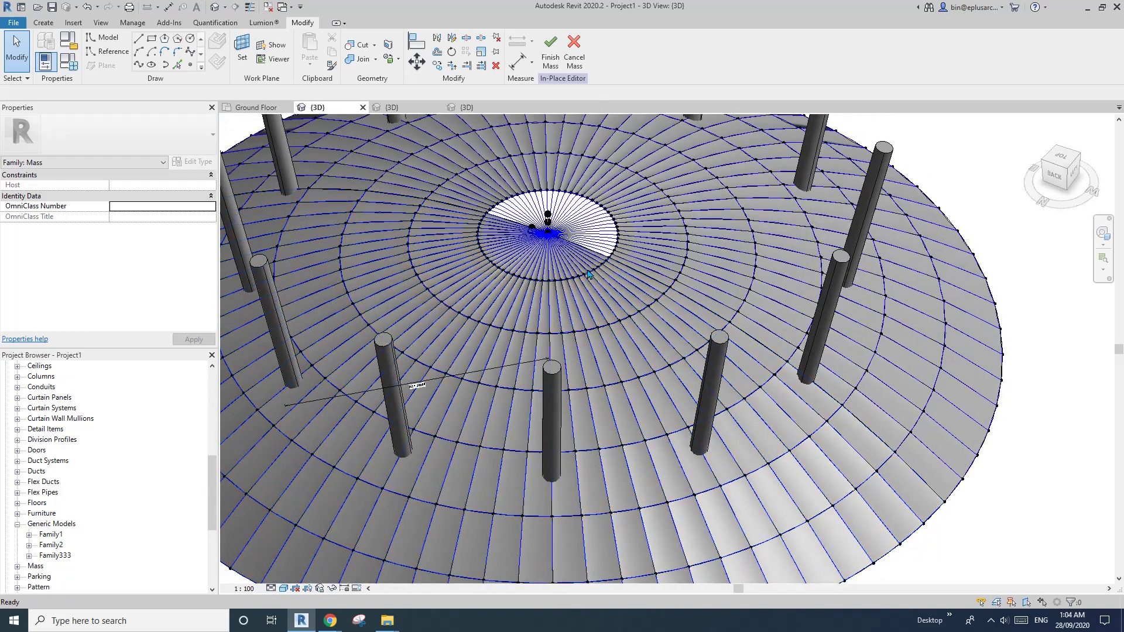
{"action": "left_click", "coordinate": [555, 265]}
{"action": "scroll", "coordinate": [556, 285], "scroll_direction": "down", "scroll_amount": 3}
{"action": "middle_click_drag", "start_coordinate": [573, 332], "coordinate": [571, 332], "text": "shift"}
{"action": "key", "text": "Escape"}
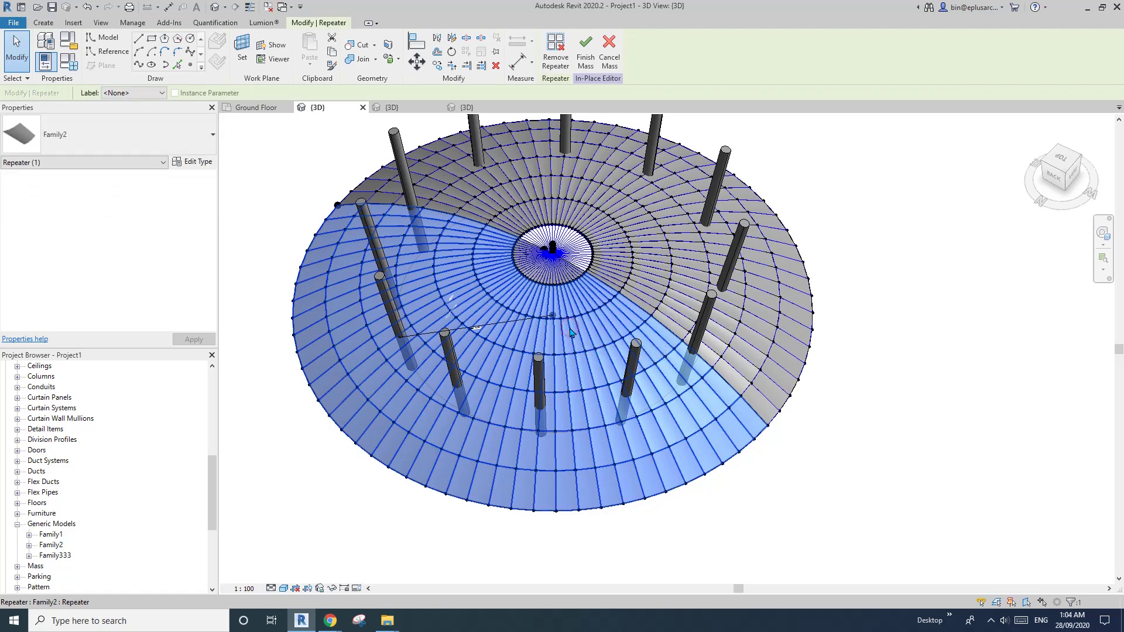
{"action": "left_click", "coordinate": [532, 294]}
{"action": "middle_click_drag", "start_coordinate": [532, 293], "coordinate": [525, 175], "text": "shift"}
{"action": "left_click", "coordinate": [787, 158]}
{"action": "scroll", "coordinate": [571, 271], "scroll_direction": "up", "scroll_amount": 3}
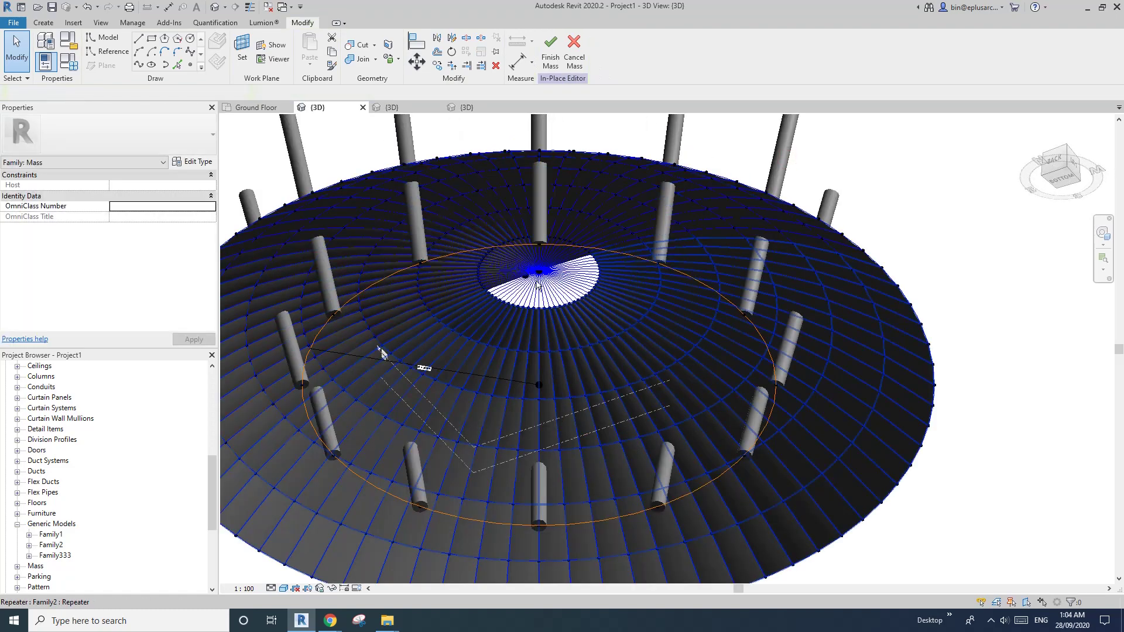
{"action": "scroll", "coordinate": [520, 271], "scroll_direction": "down", "scroll_amount": 3}
{"action": "middle_click_drag", "start_coordinate": [520, 272], "coordinate": [526, 452], "text": "shift"}
{"action": "left_click", "coordinate": [527, 463]}
{"action": "scroll", "coordinate": [528, 272], "scroll_direction": "up", "scroll_amount": 5}
{"action": "left_click", "coordinate": [549, 273]}
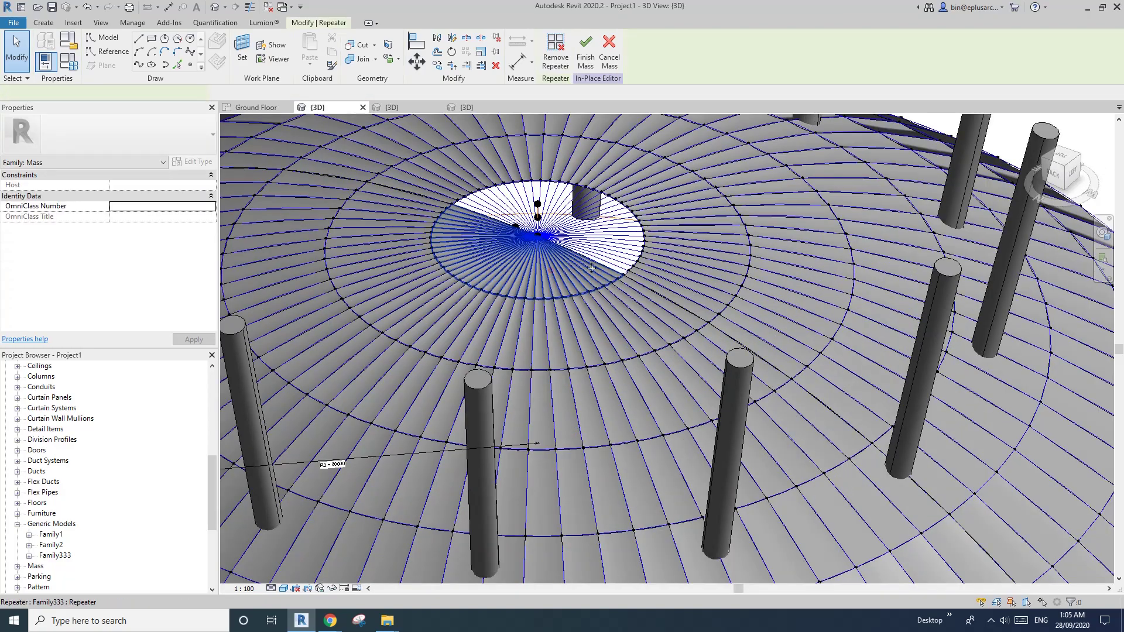
Place two adjacent Family333 components in the uncovered half of the central opening, each spanning from the centre point to neighbouring edge division points
{"action": "middle_click_drag", "start_coordinate": [553, 310], "coordinate": [546, 361]}
{"action": "middle_click_drag", "start_coordinate": [547, 361], "coordinate": [526, 418], "text": "shift"}
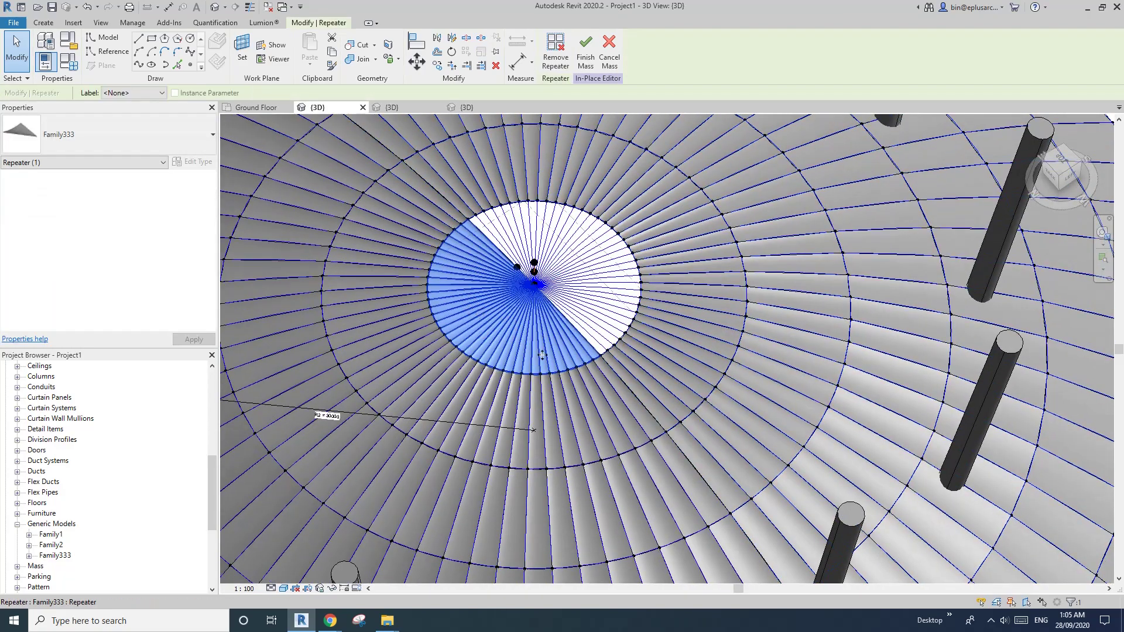
{"action": "scroll", "coordinate": [569, 355], "scroll_direction": "down", "scroll_amount": 1}
{"action": "middle_click_drag", "start_coordinate": [568, 355], "coordinate": [413, 359], "text": "shift"}
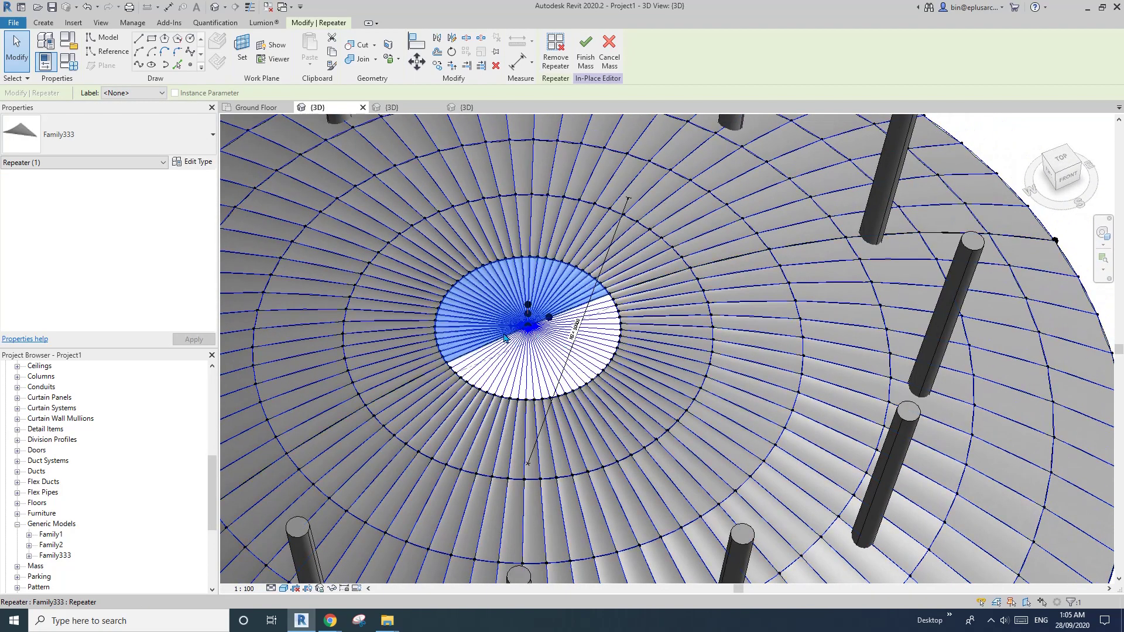
{"action": "scroll", "coordinate": [496, 337], "scroll_direction": "up", "scroll_amount": 4}
{"action": "scroll", "coordinate": [492, 352], "scroll_direction": "up", "scroll_amount": 3}
{"action": "key", "text": "Escape"}
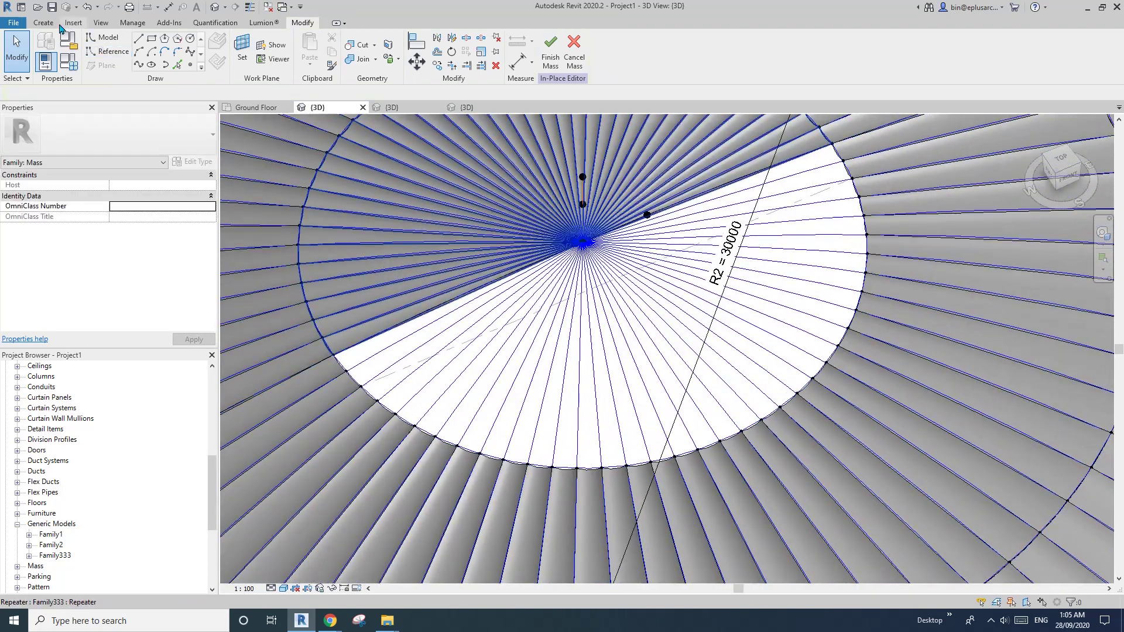
{"action": "left_click", "coordinate": [303, 53]}
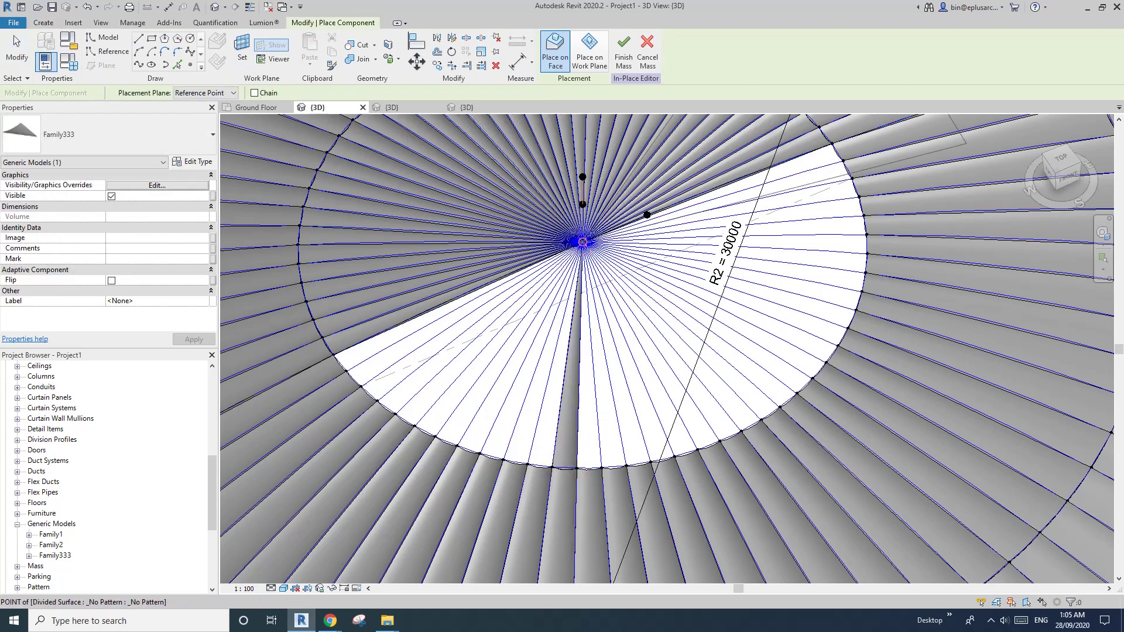
{"action": "left_click", "coordinate": [578, 468]}
{"action": "key", "text": "Escape"}
Select both newly placed Family333 panels and repeat them across the uncovered half of the central opening
{"action": "left_click", "coordinate": [585, 450]}
{"action": "left_click", "coordinate": [565, 448], "text": "ctrl"}
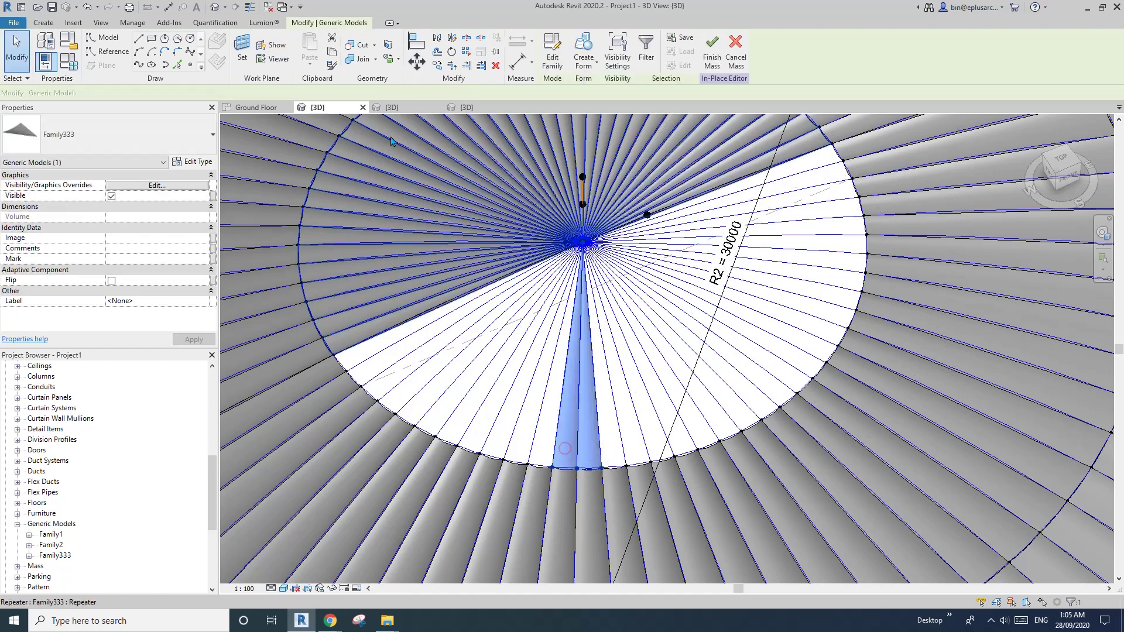
{"action": "key", "text": "Escape"}
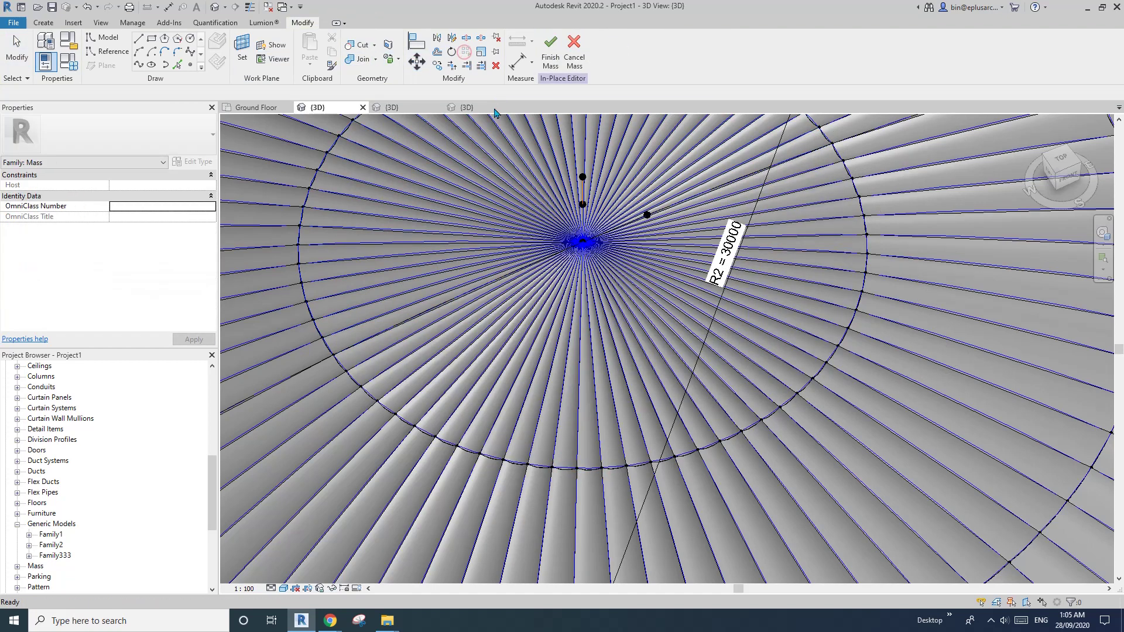
Temporarily hide one of the outer dome's panel repeaters to check which part of the surface it covers
{"action": "scroll", "coordinate": [602, 355], "scroll_direction": "down", "scroll_amount": 4}
{"action": "left_click", "coordinate": [602, 355]}
{"action": "middle_click_drag", "start_coordinate": [602, 355], "coordinate": [575, 362], "text": "shift"}
{"action": "left_click", "coordinate": [632, 409]}
{"action": "key", "text": "Escape"}
{"action": "left_click", "coordinate": [561, 324]}
{"action": "key", "text": "h"}
{"action": "key", "text": "h"}
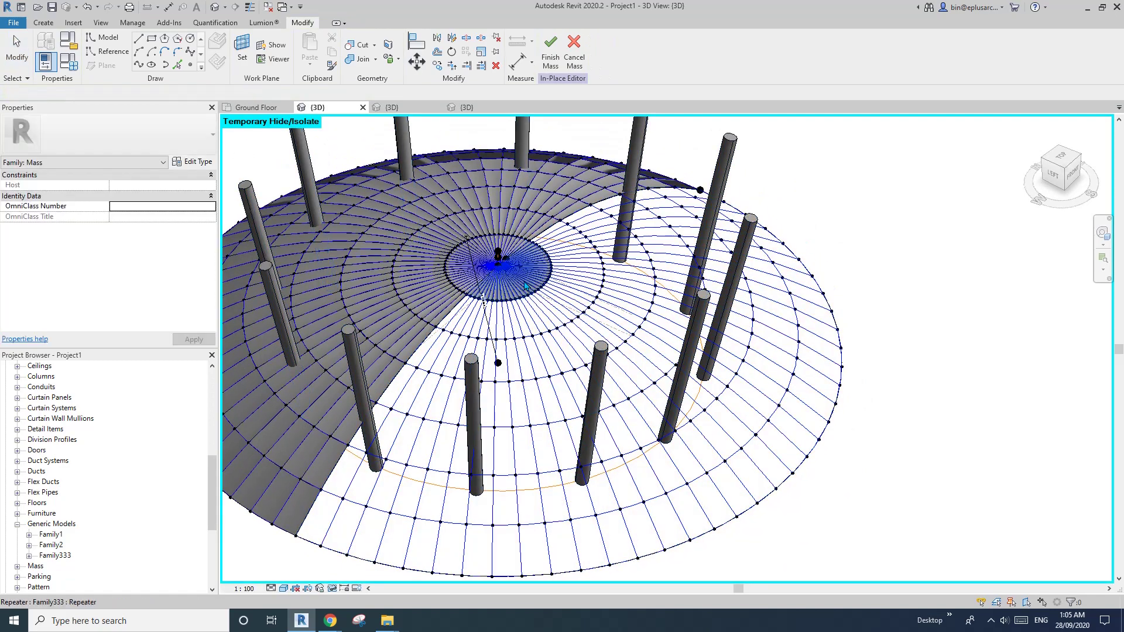
Reset the temporary hide so the outer dome panels are displayed again
{"action": "scroll", "coordinate": [510, 293], "scroll_direction": "down", "scroll_amount": 2}
{"action": "middle_click_drag", "start_coordinate": [510, 292], "coordinate": [559, 311]}
{"action": "key", "text": "Escape"}
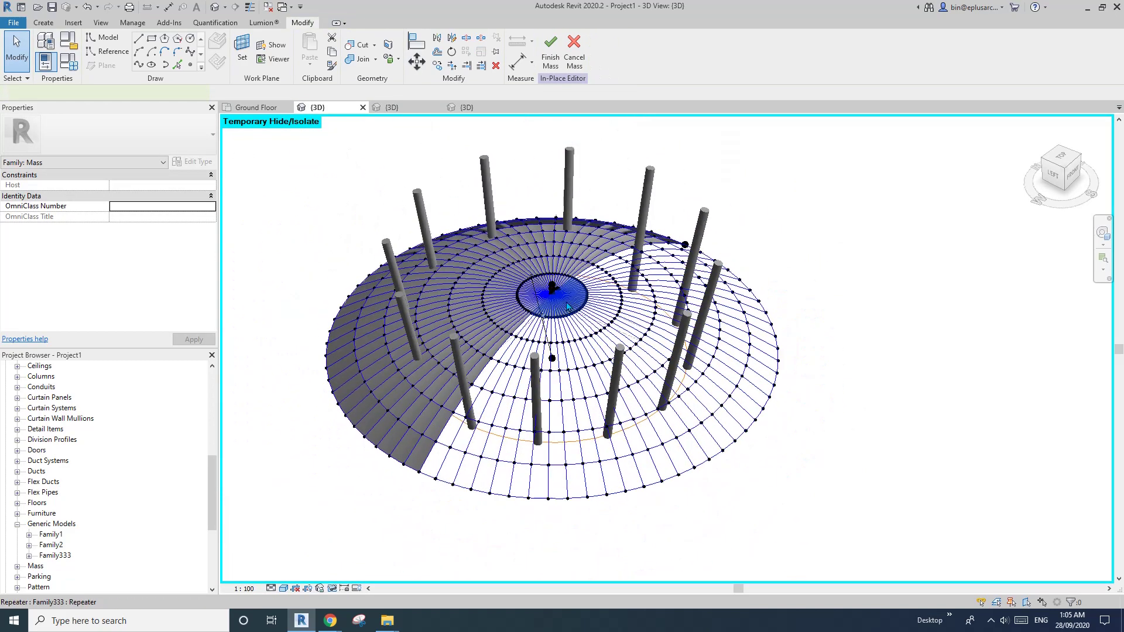
{"action": "key", "text": "h"}
{"action": "key", "text": "r"}
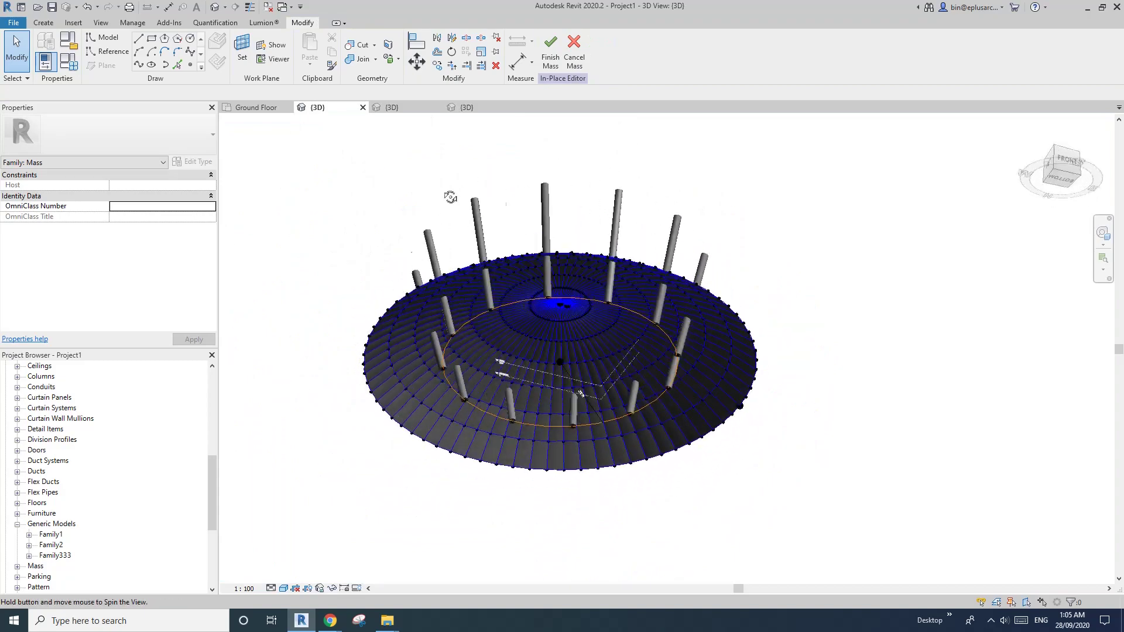
Examine the complete dome from below, above and the side, including the repeated Family1 masts
{"action": "middle_click_drag", "start_coordinate": [619, 473], "coordinate": [408, 429], "text": "shift"}
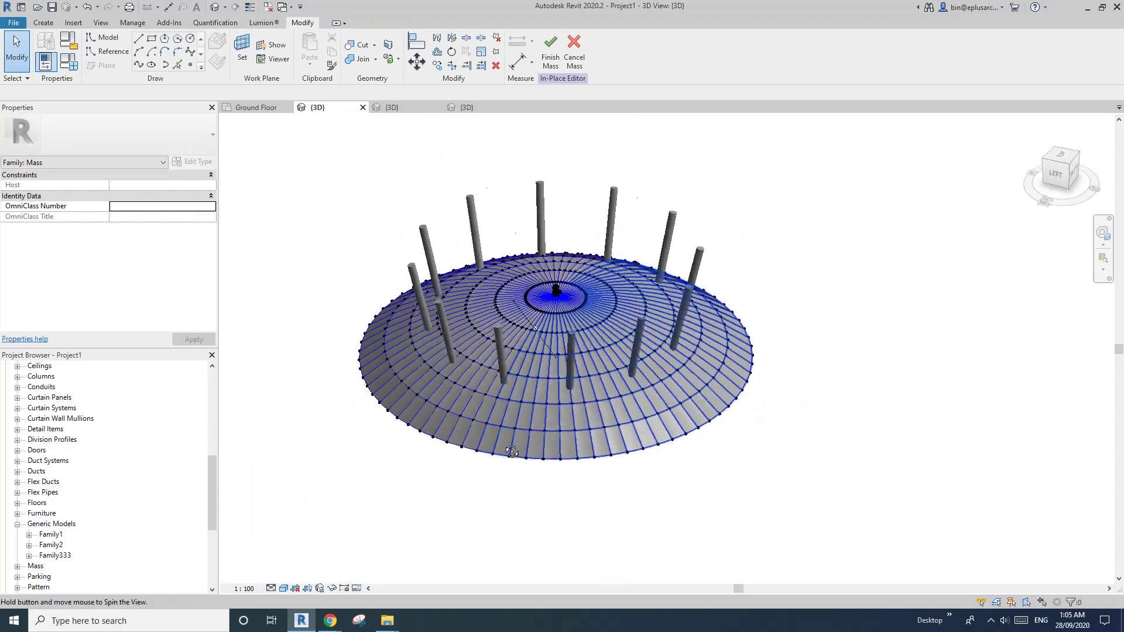
{"action": "middle_click_drag", "start_coordinate": [584, 353], "coordinate": [692, 275], "text": "shift"}
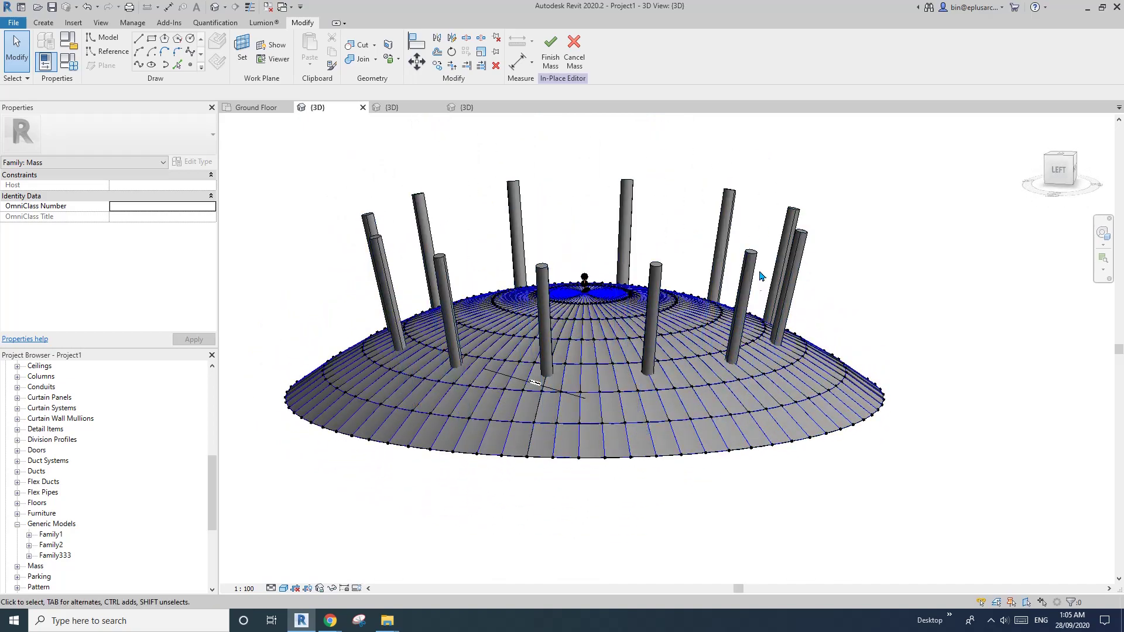
{"action": "middle_click_drag", "start_coordinate": [760, 276], "coordinate": [733, 369]}
{"action": "left_click", "coordinate": [695, 323]}
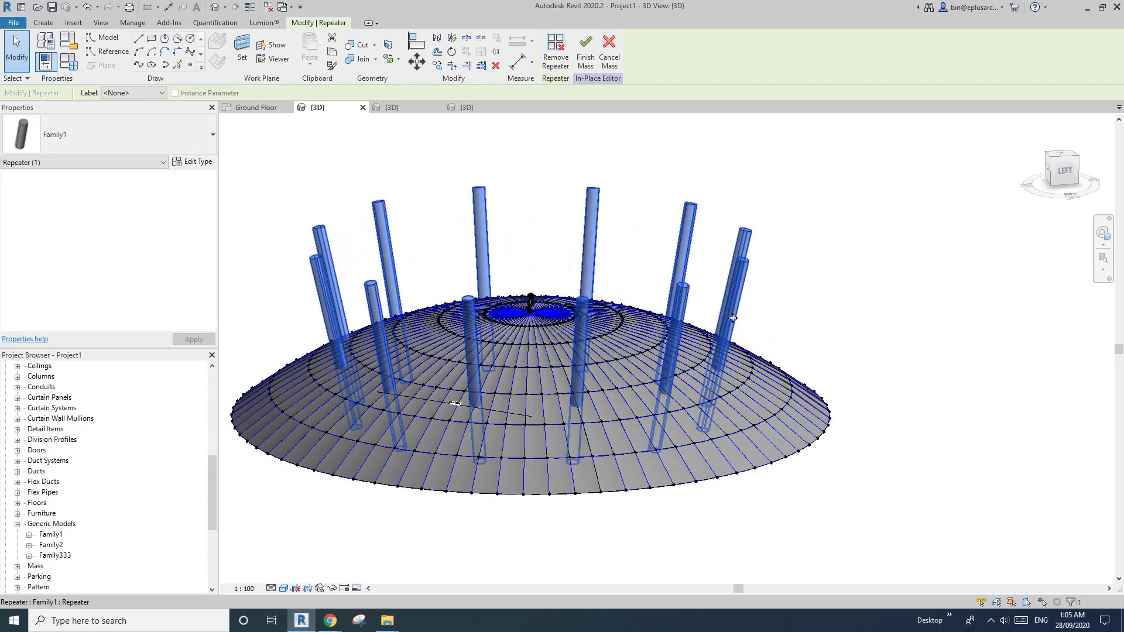
{"action": "middle_click_drag", "start_coordinate": [733, 317], "coordinate": [735, 346], "text": "shift"}
{"action": "left_click", "coordinate": [856, 296]}
{"action": "middle_click_drag", "start_coordinate": [855, 295], "coordinate": [814, 300], "text": "shift"}
{"action": "left_click", "coordinate": [830, 296]}
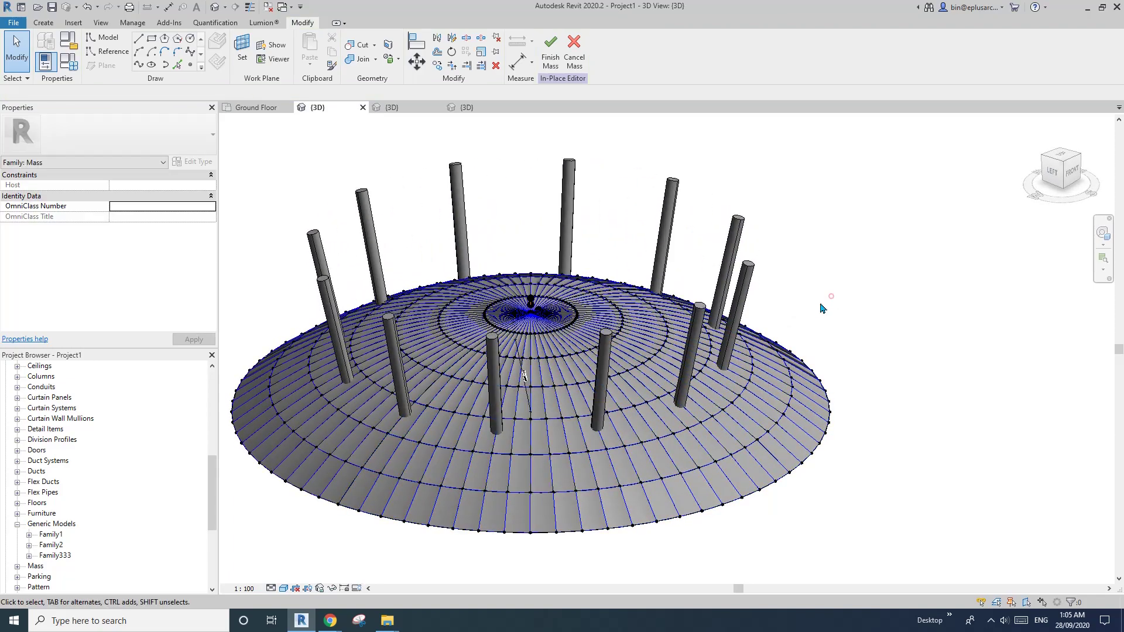
{"action": "middle_click_drag", "start_coordinate": [739, 304], "coordinate": [693, 283], "text": "shift"}
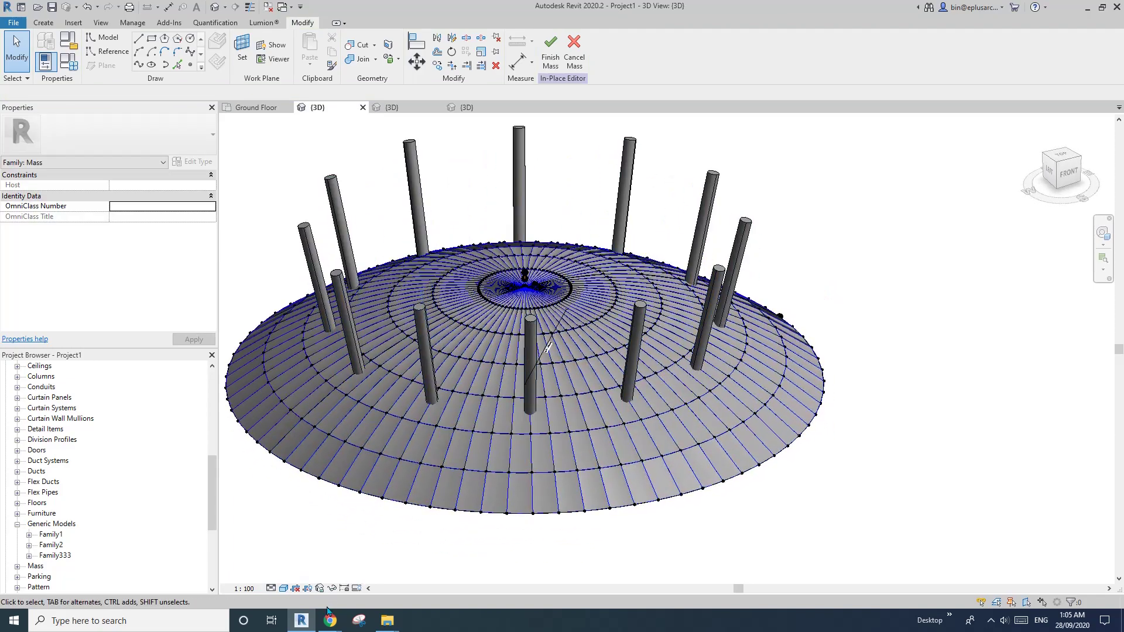
Switch to Chrome to view the Millennium Dome reference photos, and return to Revit to compare them with the model
{"action": "mouse_move", "coordinate": [329, 616]}
{"action": "left_click", "coordinate": [371, 575]}
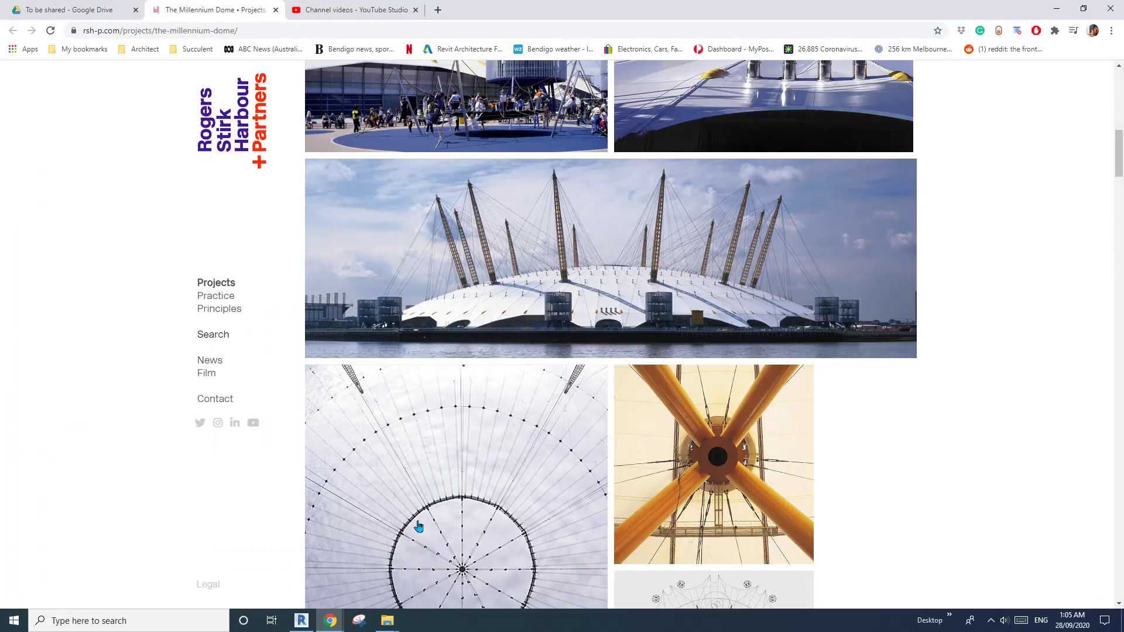
{"action": "left_click", "coordinate": [314, 620]}
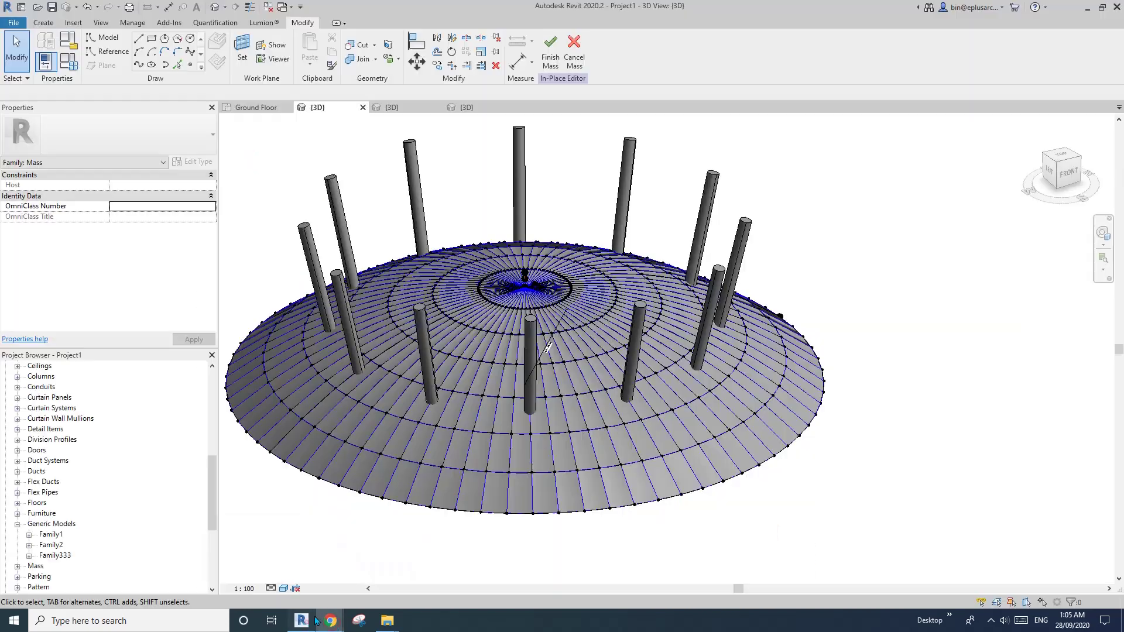
{"action": "middle_click_drag", "start_coordinate": [589, 433], "coordinate": [877, 396]}
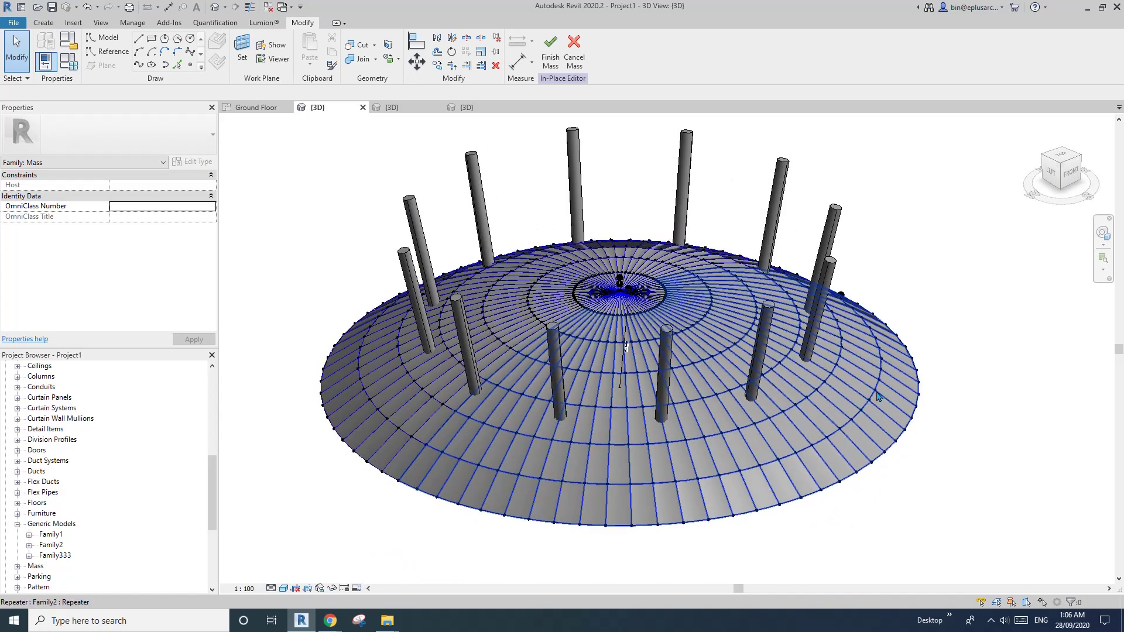